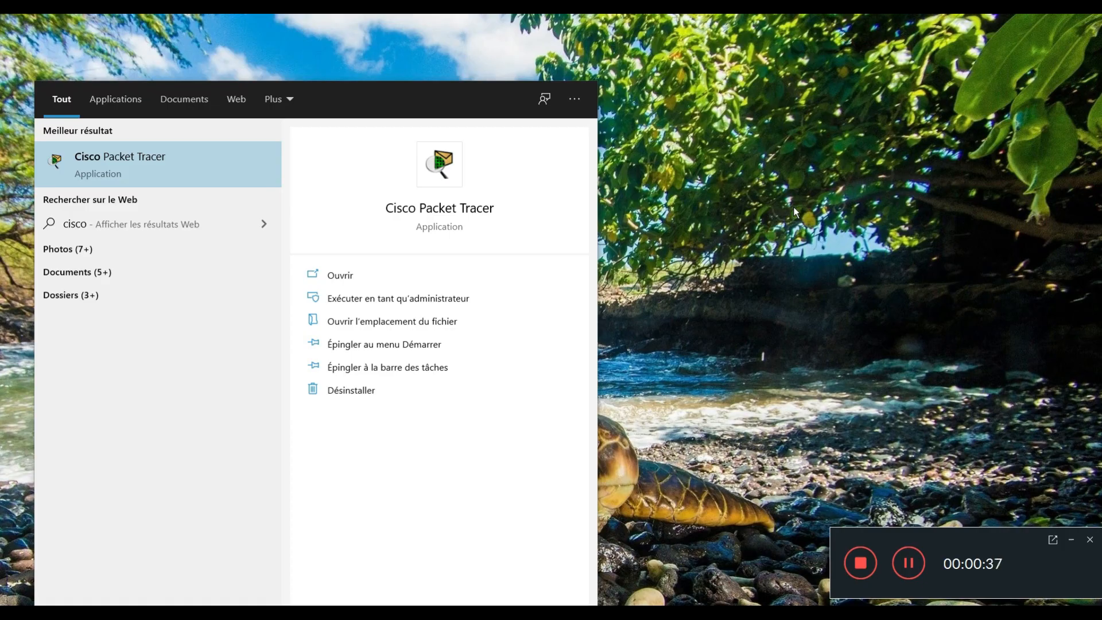
Launch Cisco Packet Tracer, take its window out of full screen and reposition it on the desktop
key(Return)
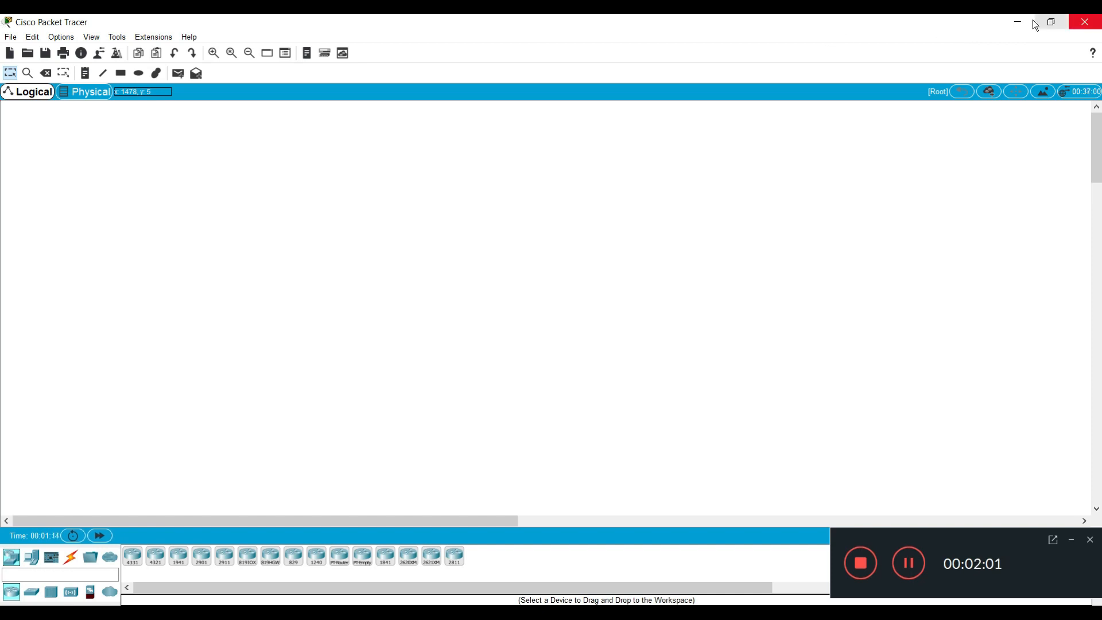
double_click(855, 23)
drag(776, 34, 574, 24)
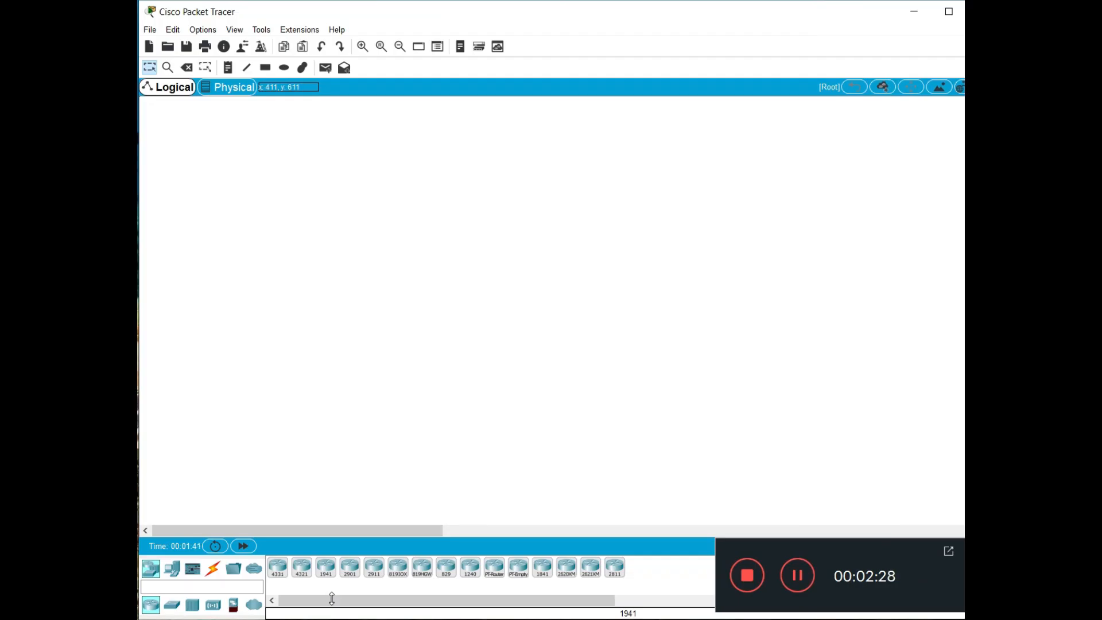
Place two 2960 switches in the workspace, one above the other
click(182, 604)
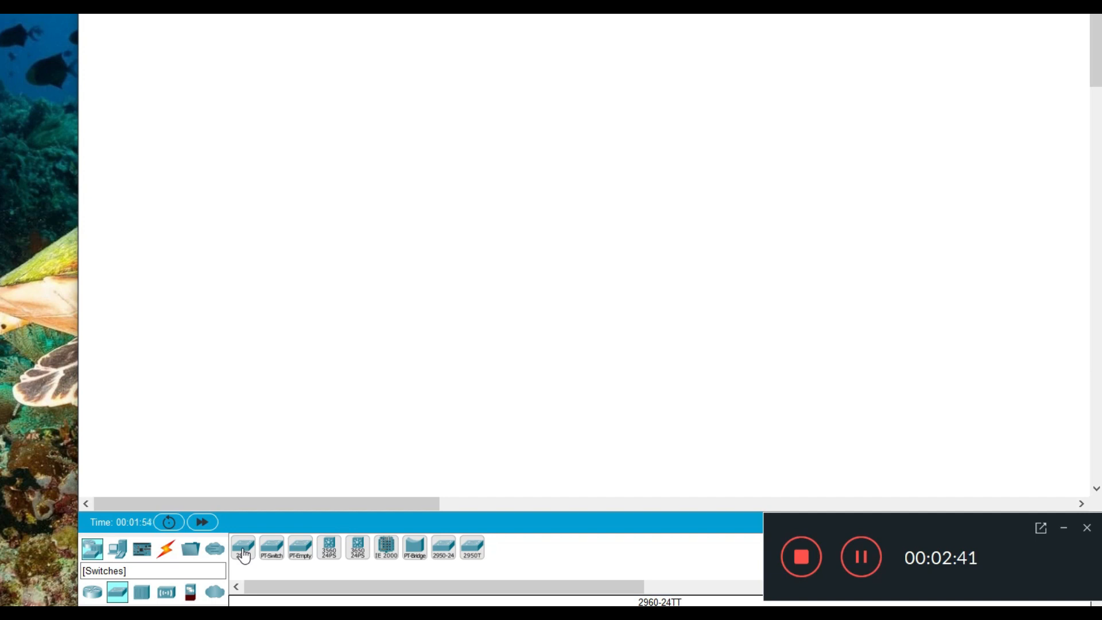
click(243, 548)
click(399, 138)
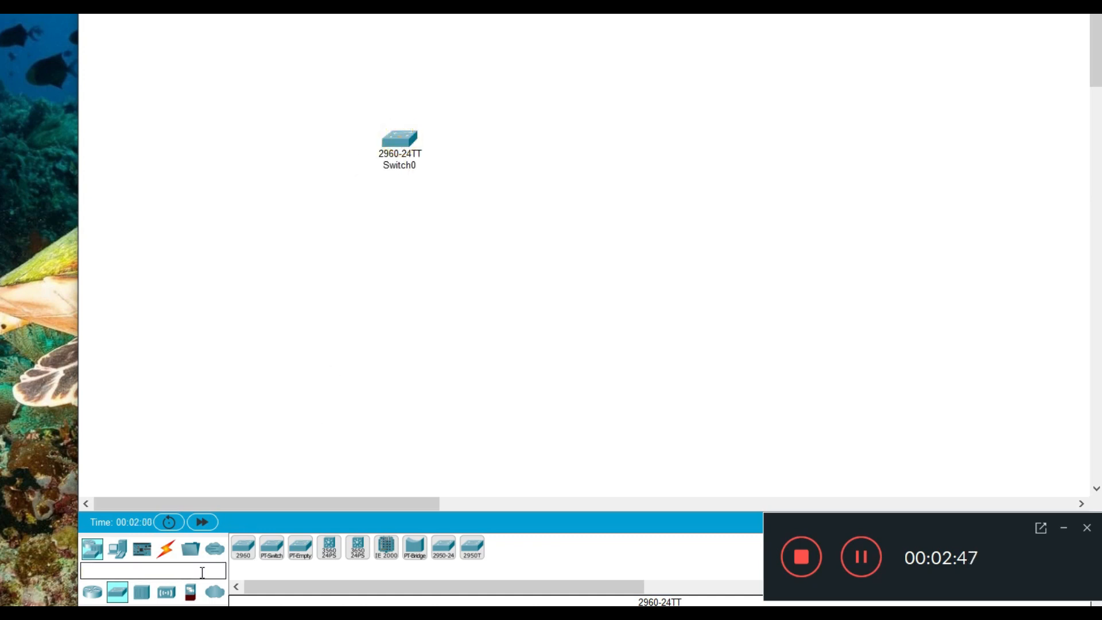
click(243, 554)
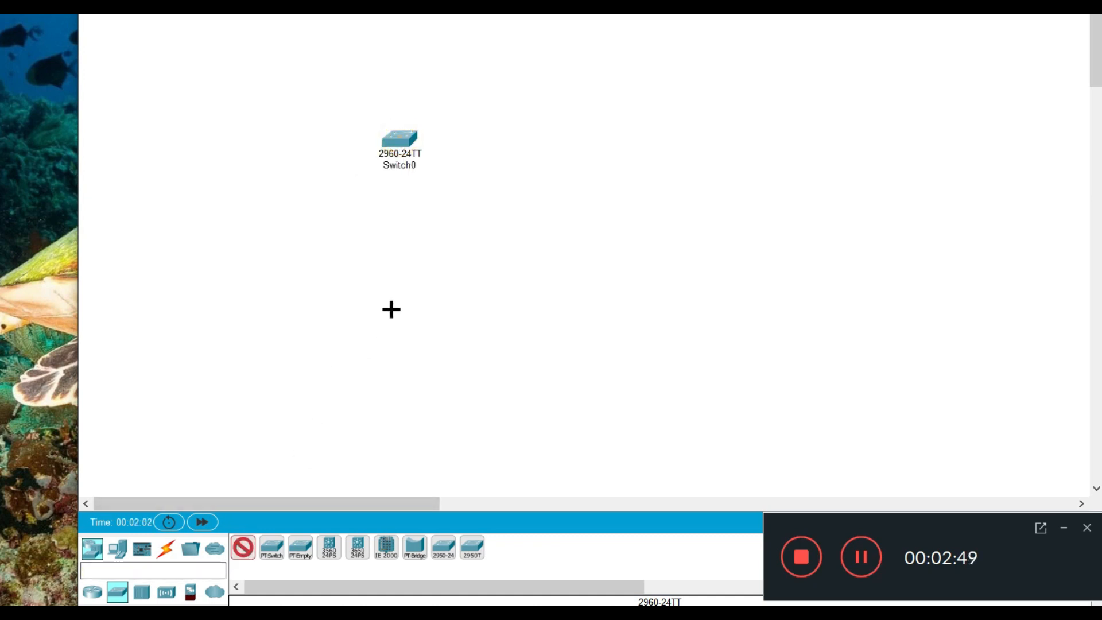
click(394, 260)
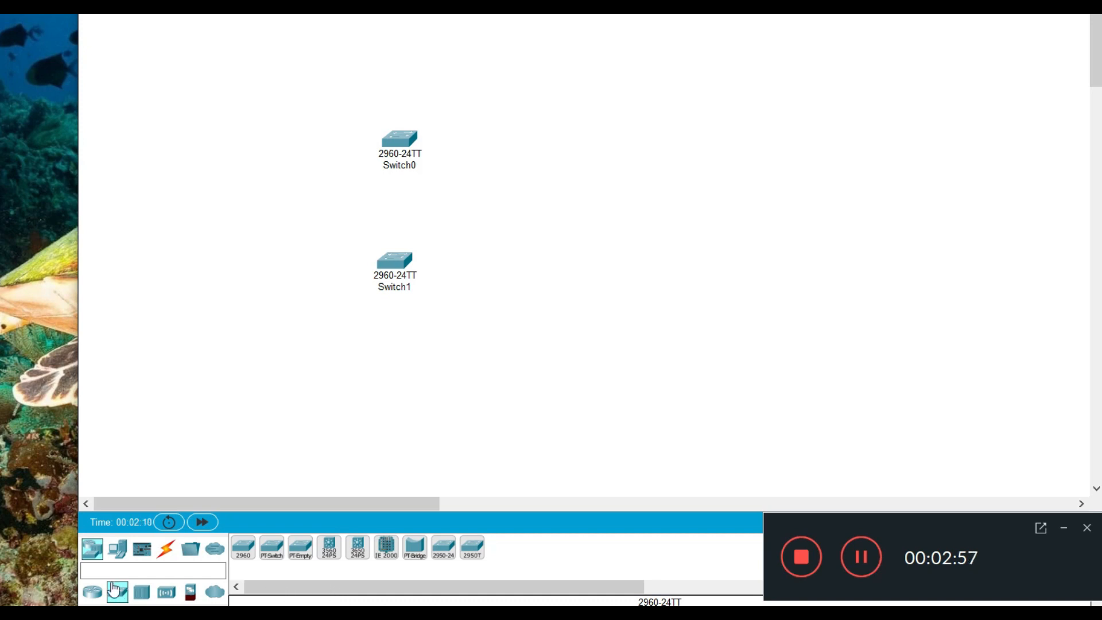
Place a laptop to the right of the switches and a PC below it
click(116, 553)
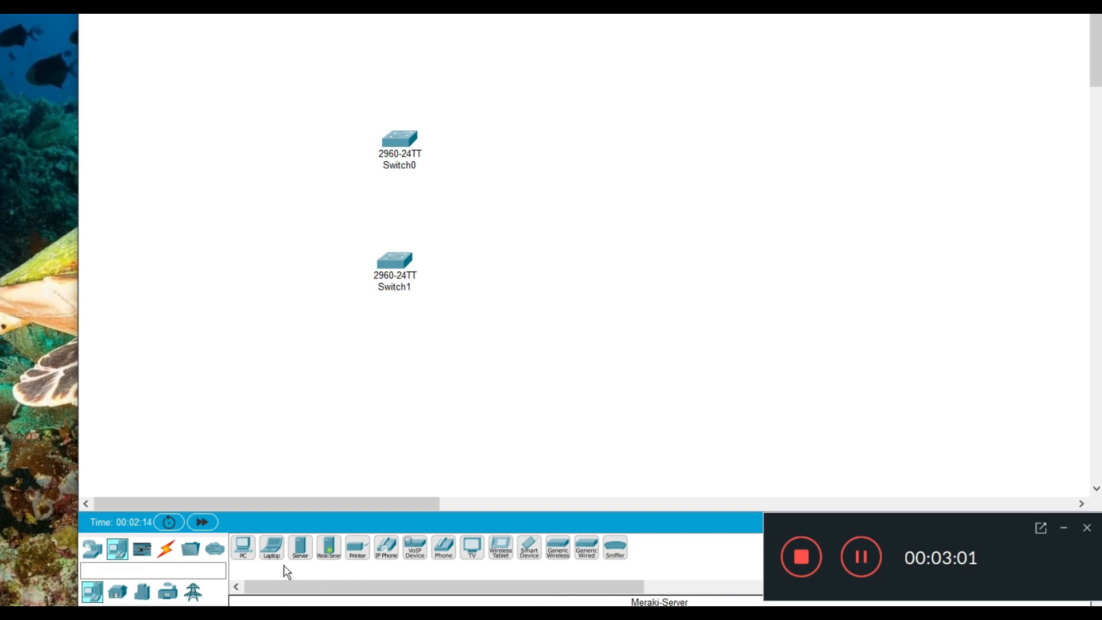
click(273, 552)
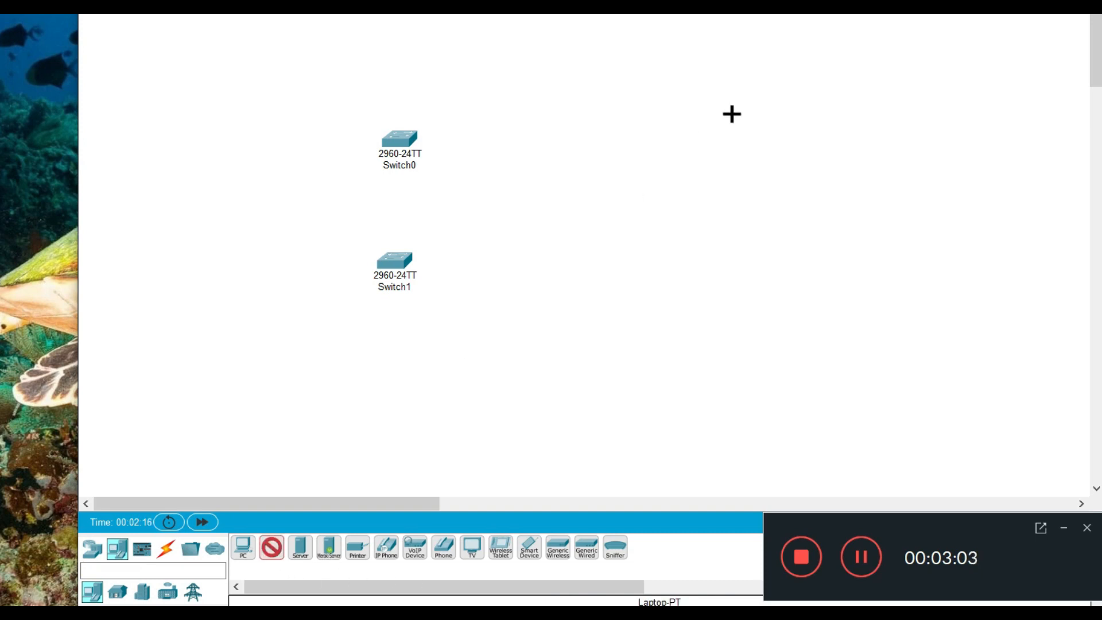
click(714, 50)
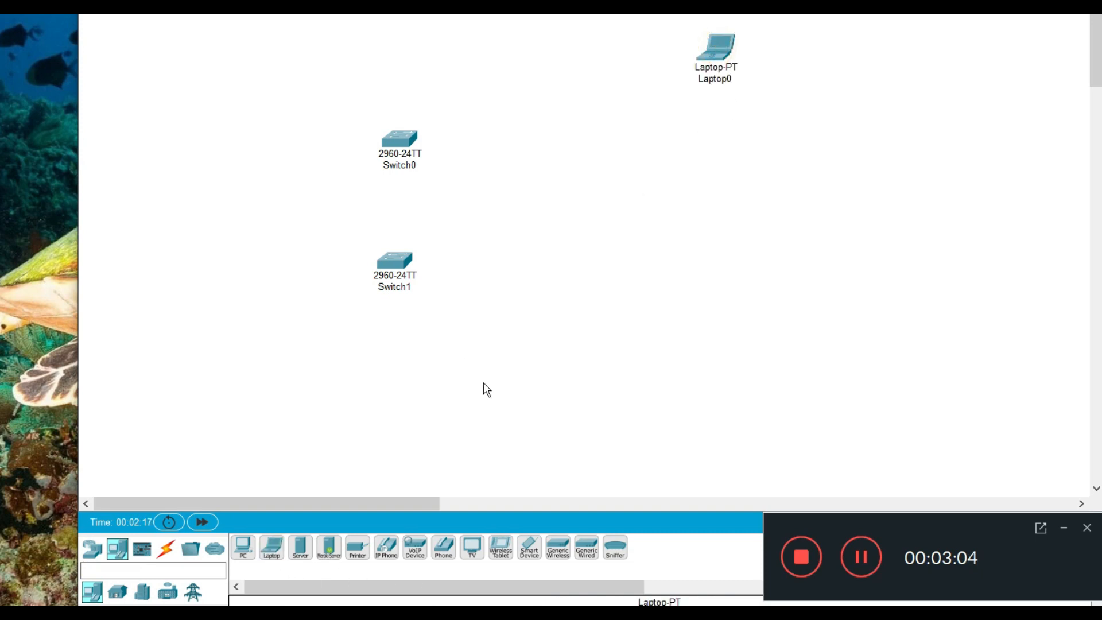
click(243, 548)
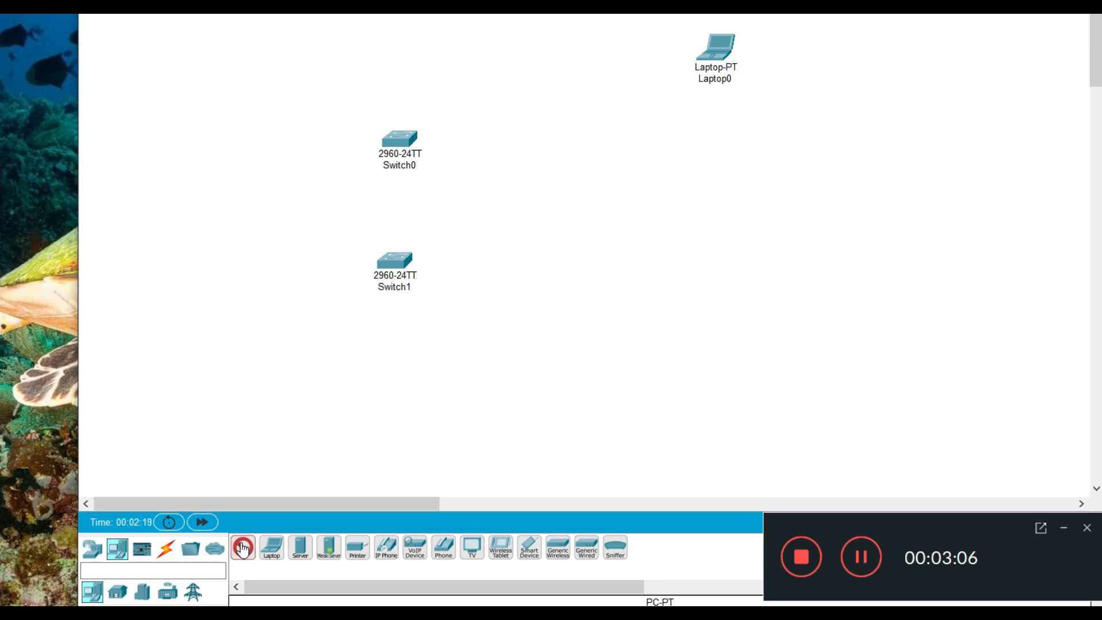
click(709, 145)
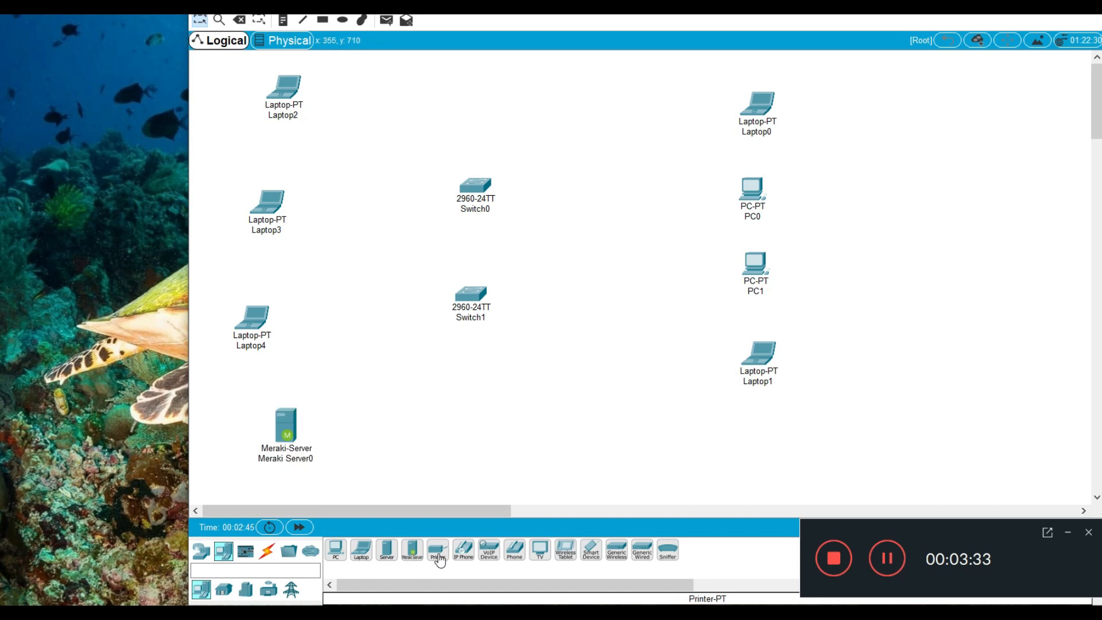
Place a printer below the switches and delete the lowest laptop, Laptop4, from the devices left of them
click(436, 553)
click(511, 430)
click(240, 20)
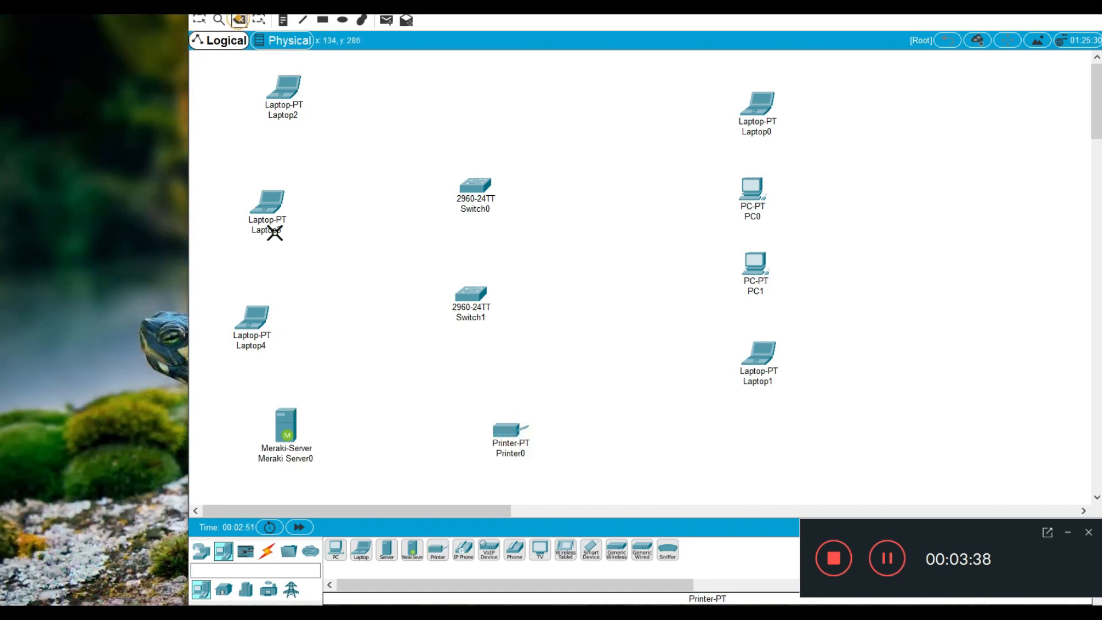
click(252, 320)
key(Escape)
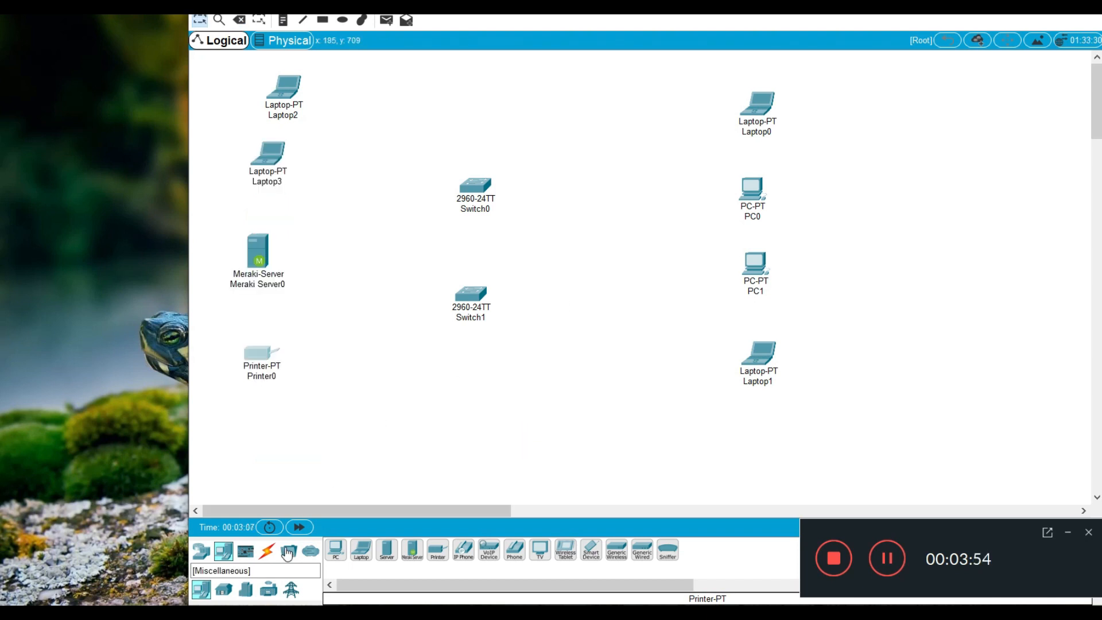
Connect FastEthernet0/1 of Switch0 to Laptop0's FastEthernet0 with a copper straight-through cable
click(269, 552)
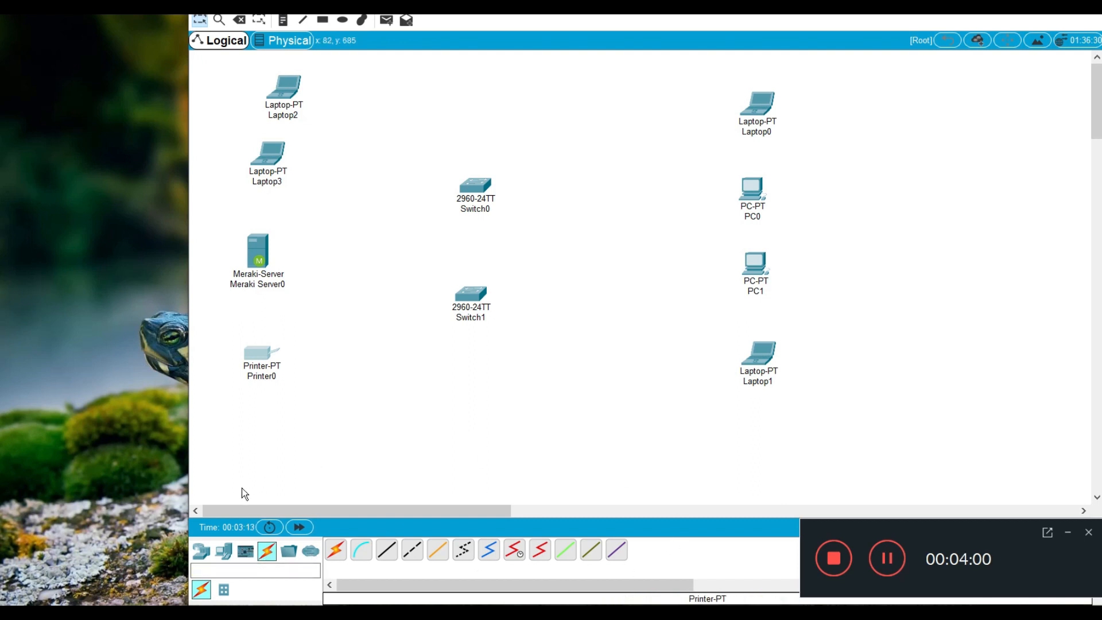
click(1067, 531)
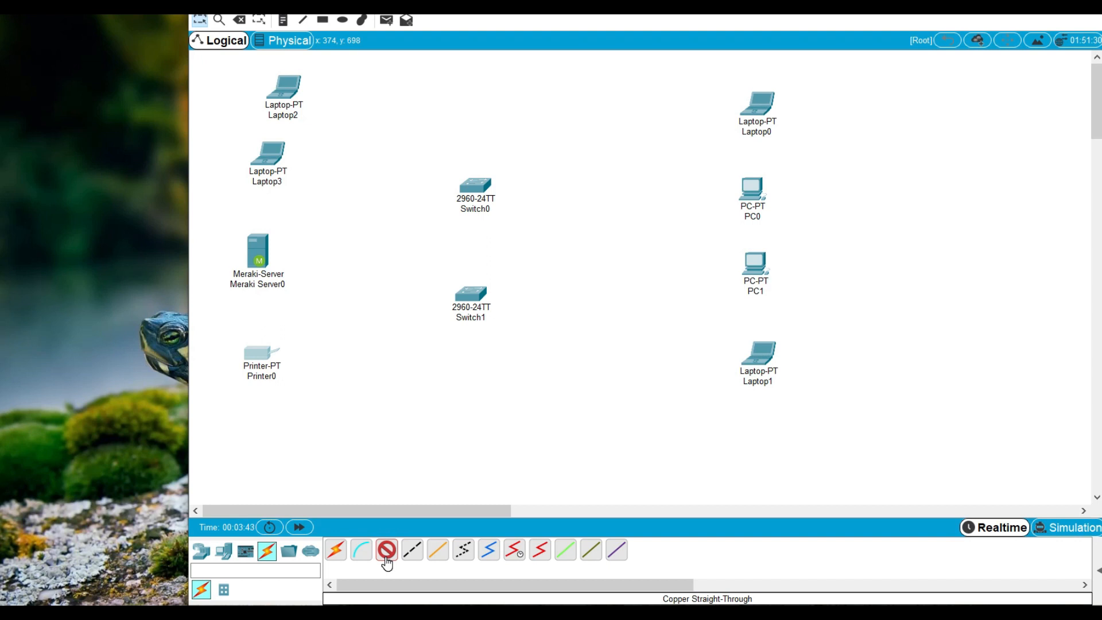
click(480, 185)
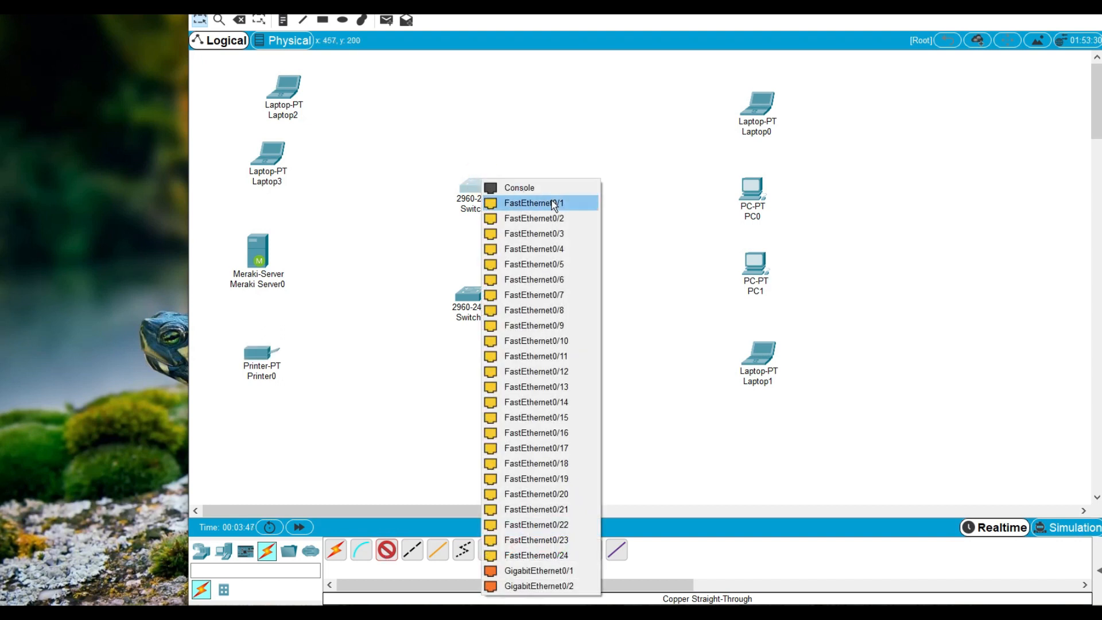
click(552, 201)
click(755, 104)
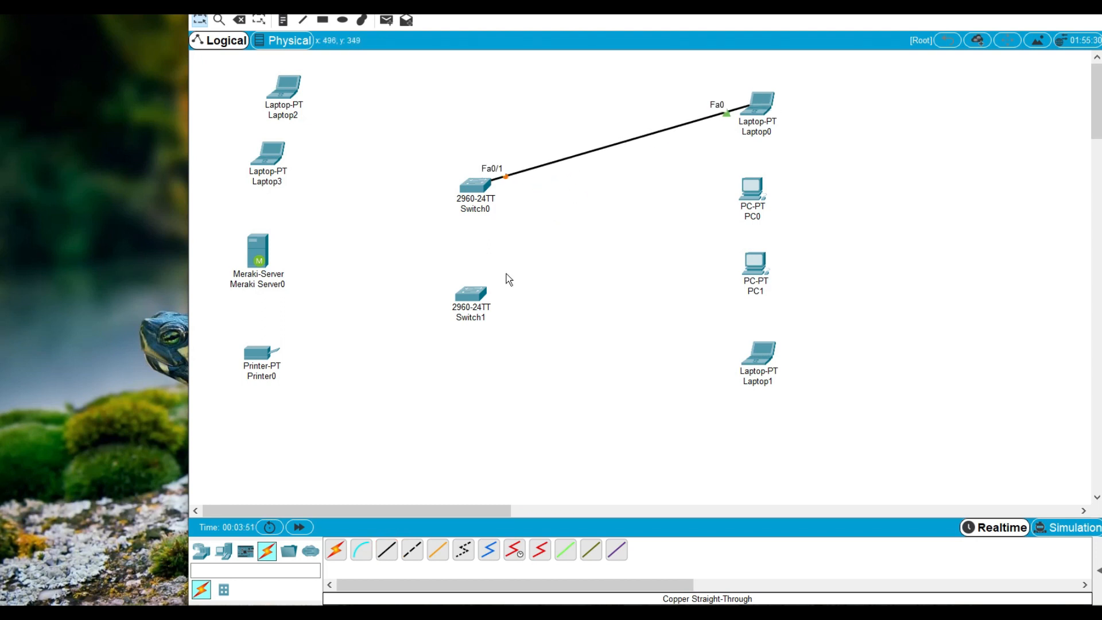
Connect FastEthernet0/2 of Switch0 to PC0's FastEthernet0 with a copper straight-through cable
click(387, 550)
click(477, 181)
click(533, 217)
click(750, 185)
click(782, 239)
Connect Switch1 to PC1 and to Laptop1 with copper straight-through cables
click(387, 549)
click(472, 294)
click(749, 258)
click(780, 315)
click(387, 550)
click(472, 293)
click(757, 352)
Cable Printer0 to FastEthernet0/3 of Switch1 and Laptop3 to Switch0 with copper straight-through cables
click(387, 549)
click(259, 352)
click(268, 153)
click(470, 187)
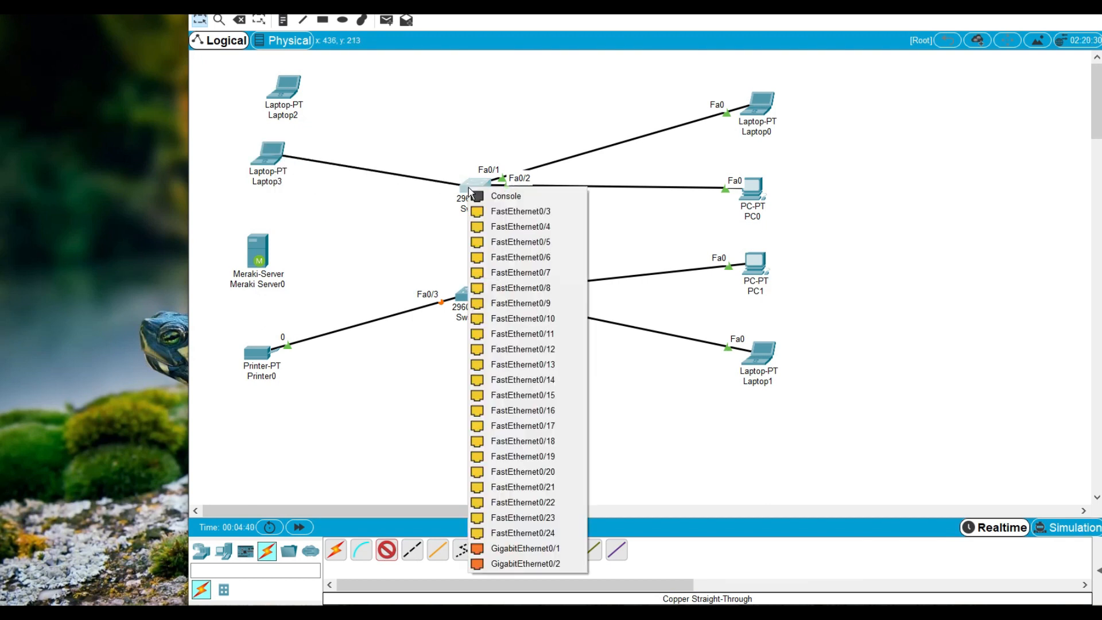
Place a server above the printer and move Laptop1 down until it is roughly level with Switch1
click(224, 551)
click(412, 550)
click(216, 276)
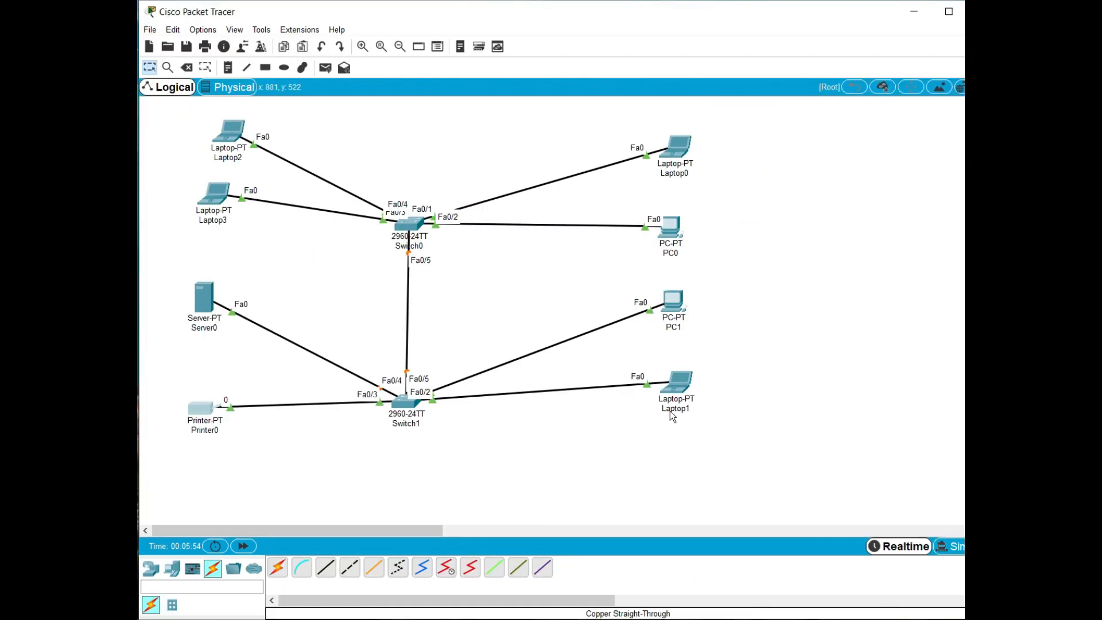
drag(683, 381, 683, 408)
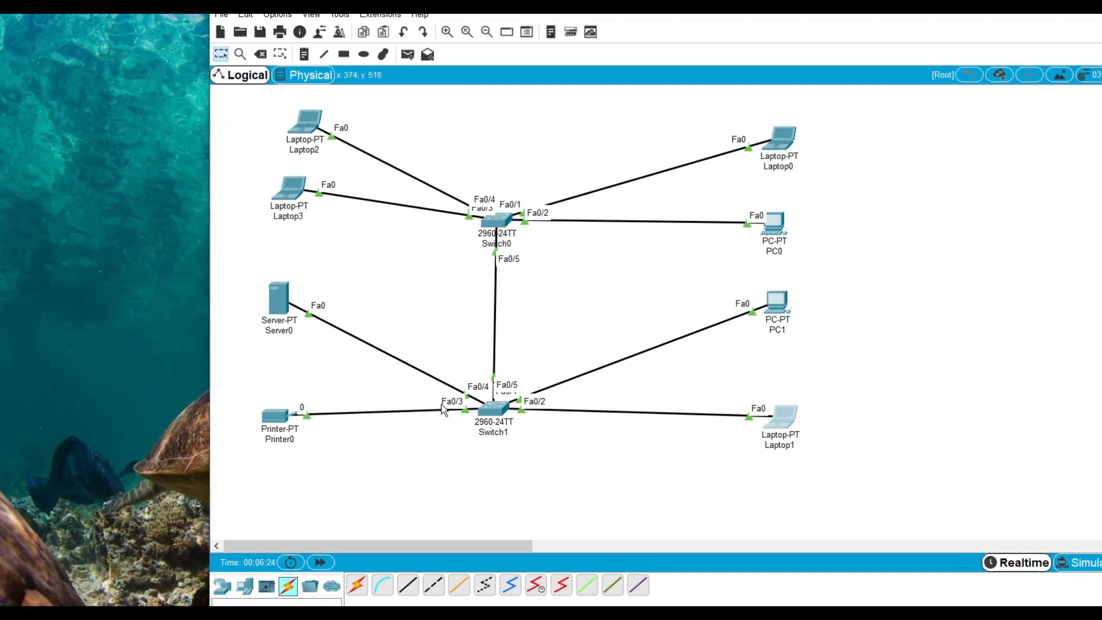
Open the command-line interface of Switch0 and enter privileged mode with the enable command
mouse_move(251, 309)
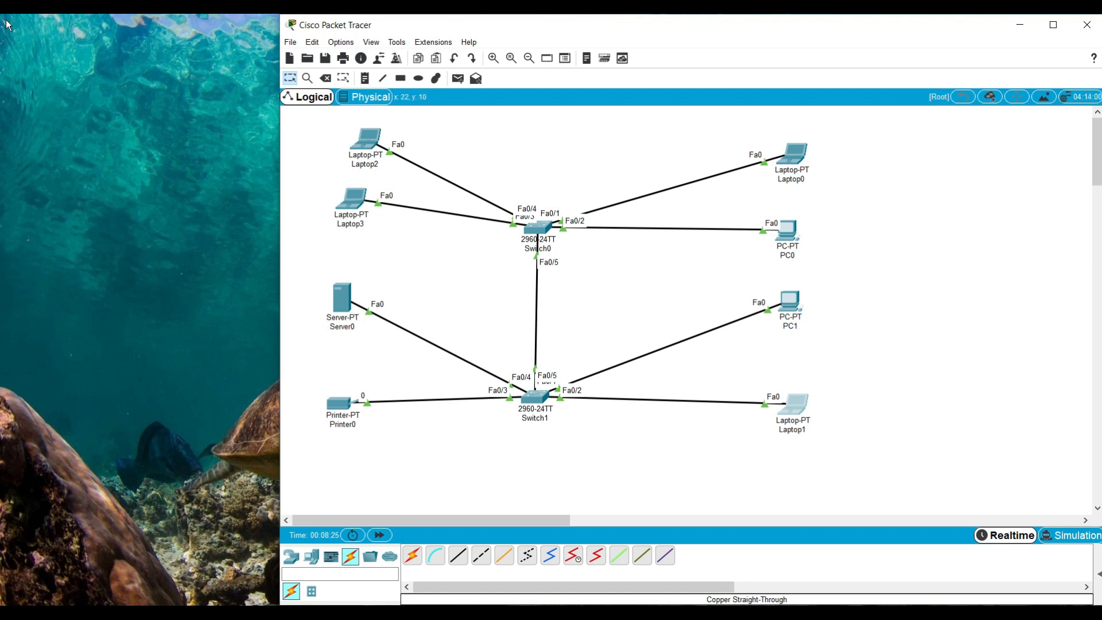
click(542, 230)
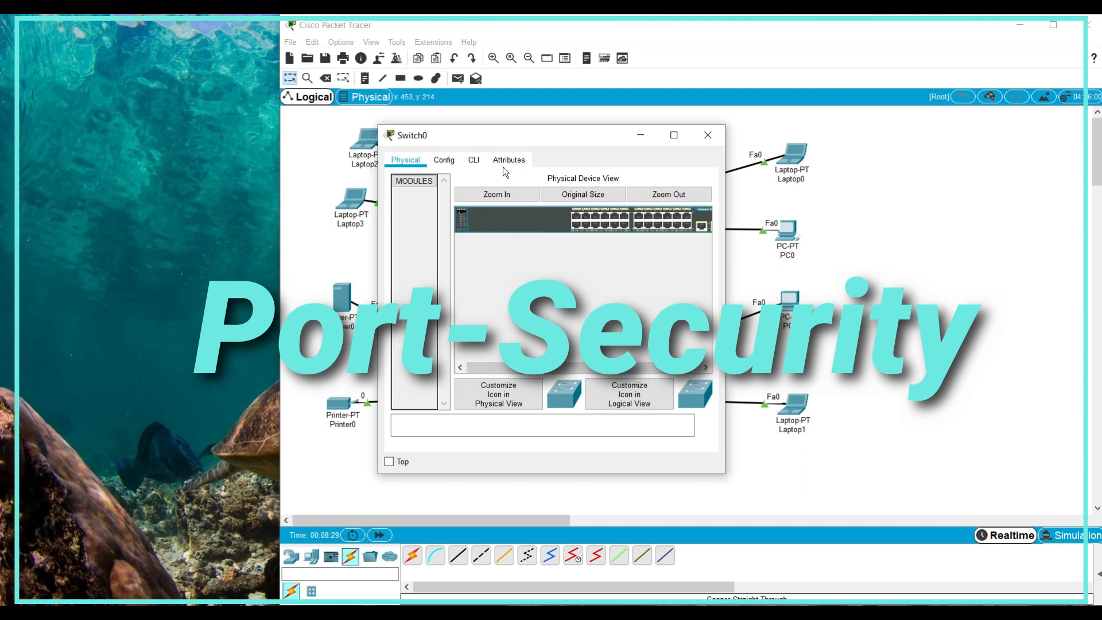
drag(583, 138, 719, 122)
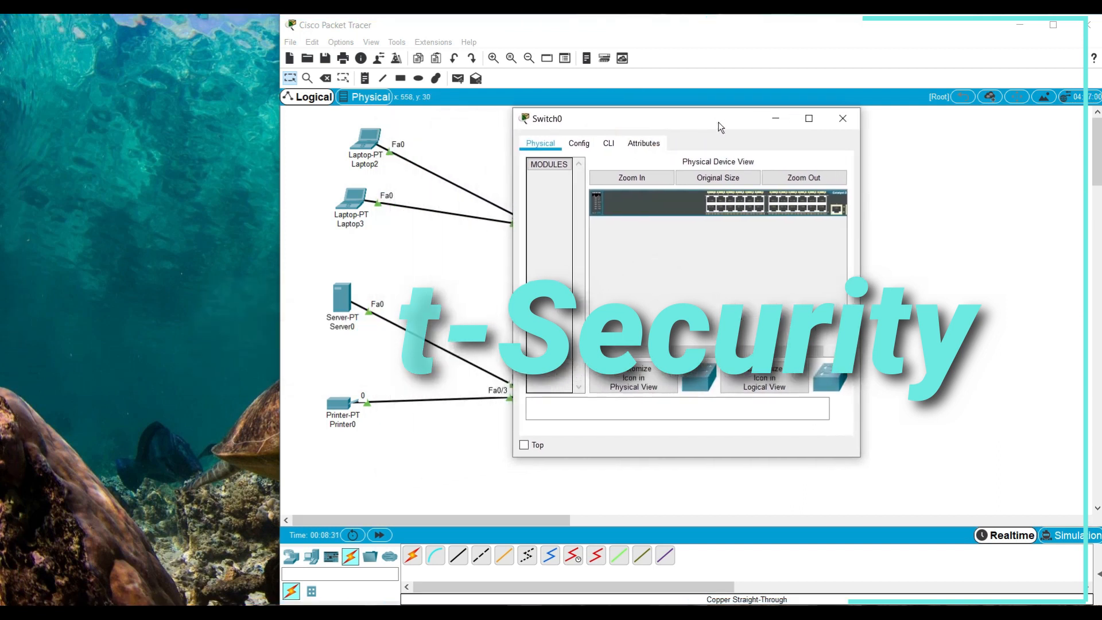
click(609, 143)
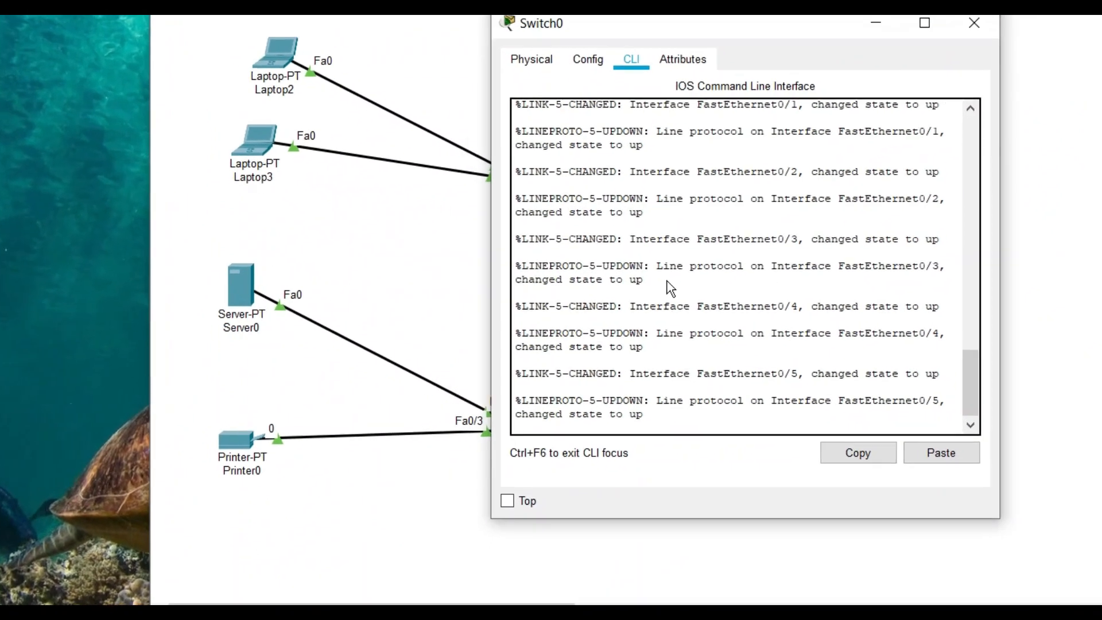
key(Return)
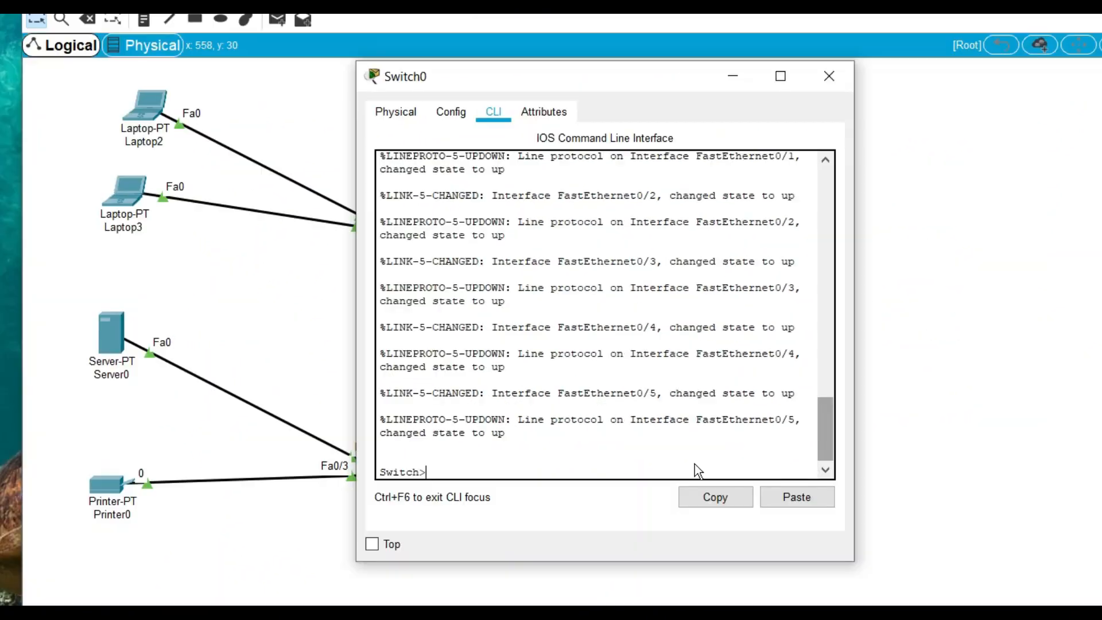
text(en)
key(Tab)
key(Return)
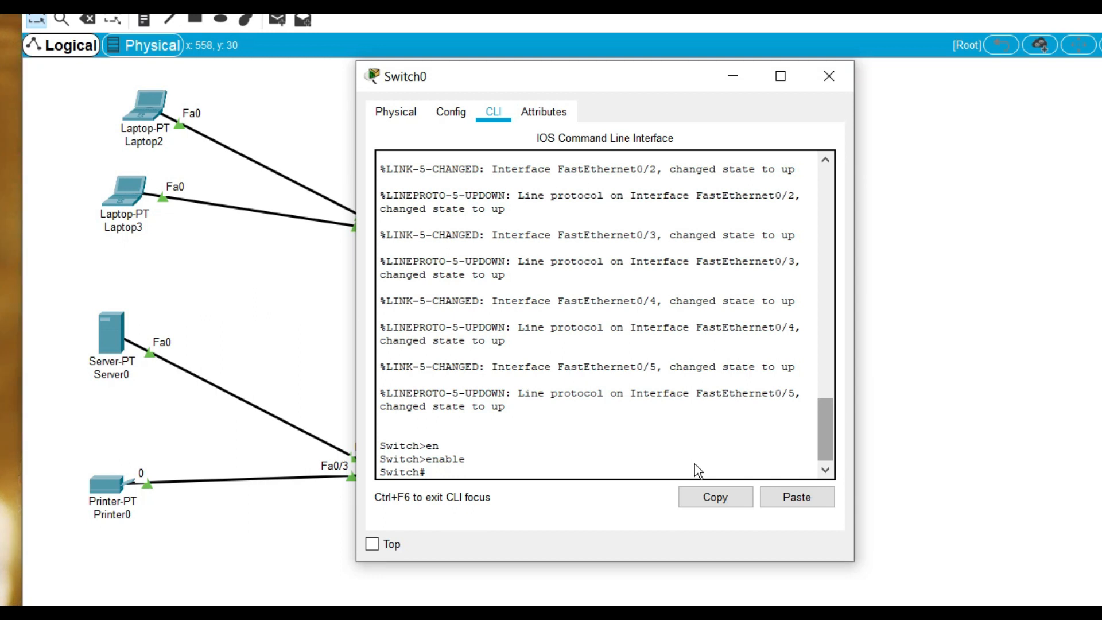
Run "show port-security" on Switch0 to check its port security status, and close the switch's window
text(sho)
key(Tab)
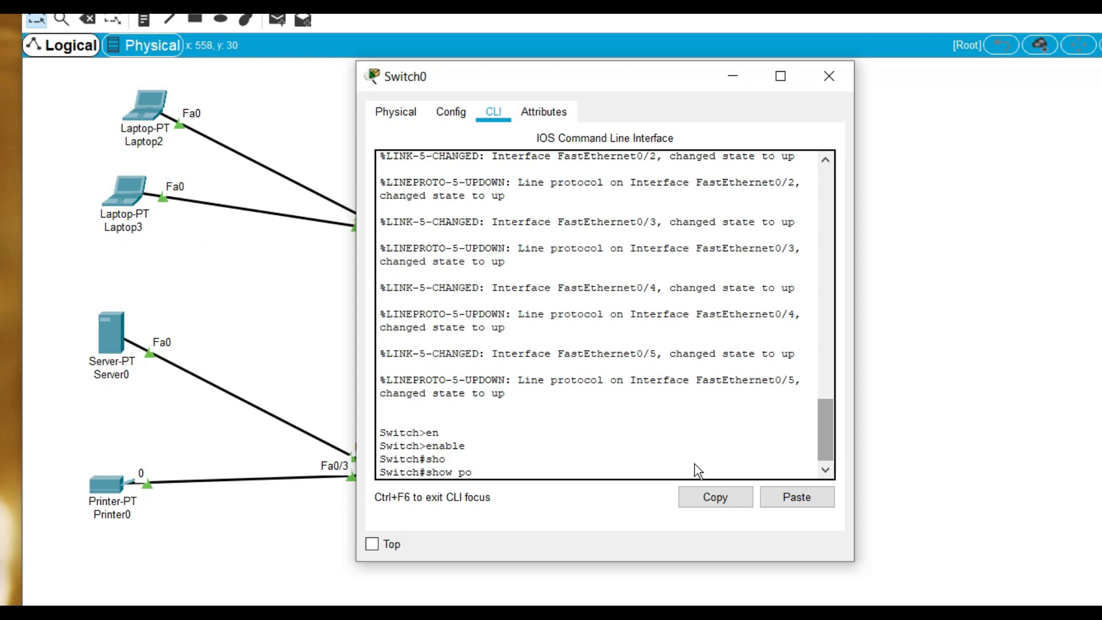
text(por)
key(Tab)
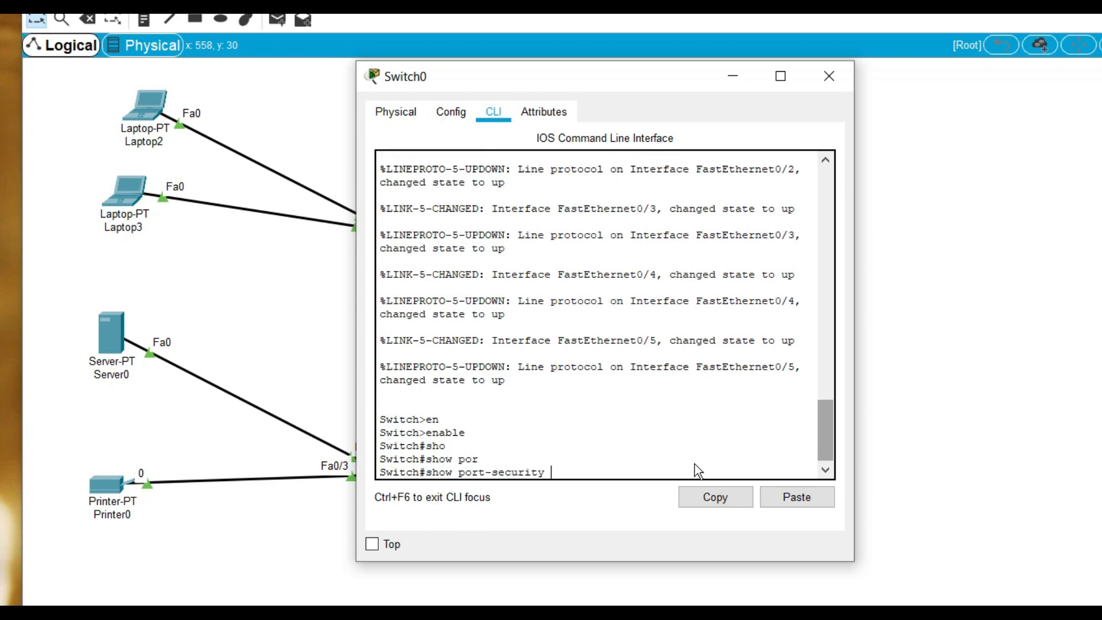
key(Return)
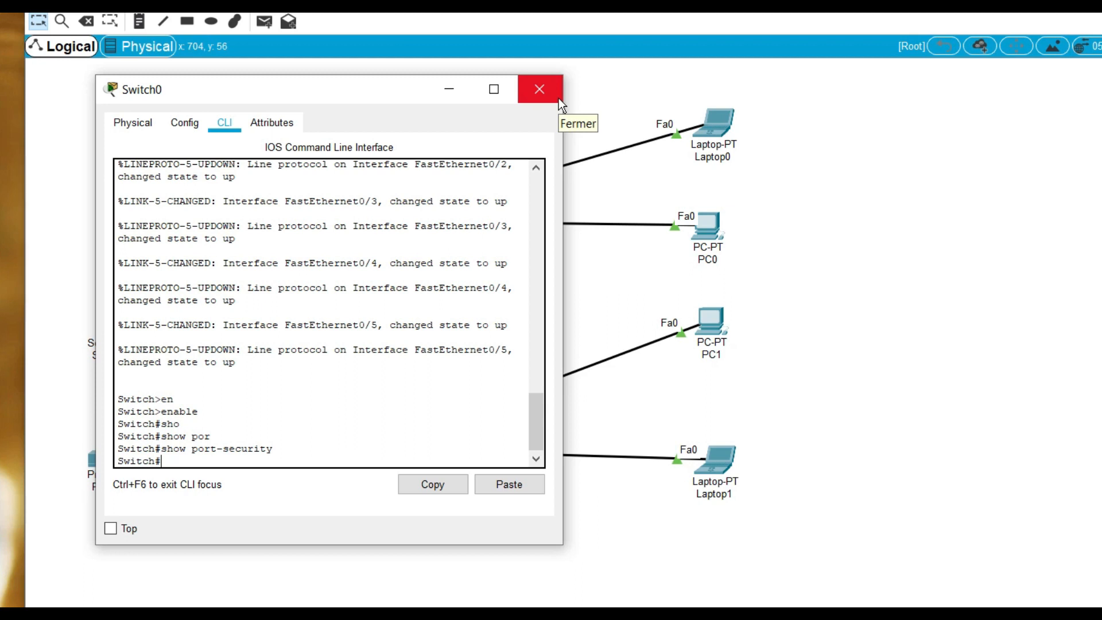
click(559, 98)
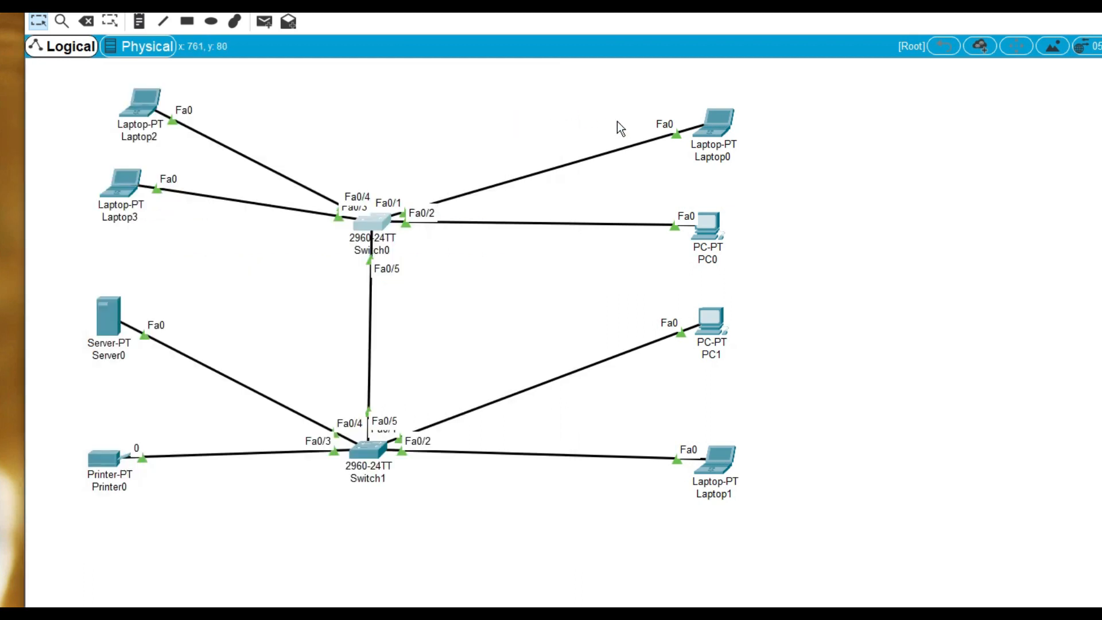
Open Laptop0's configuration, look through its settings and examine the FastEthernet0 interface, including its MAC address
mouse_move(715, 136)
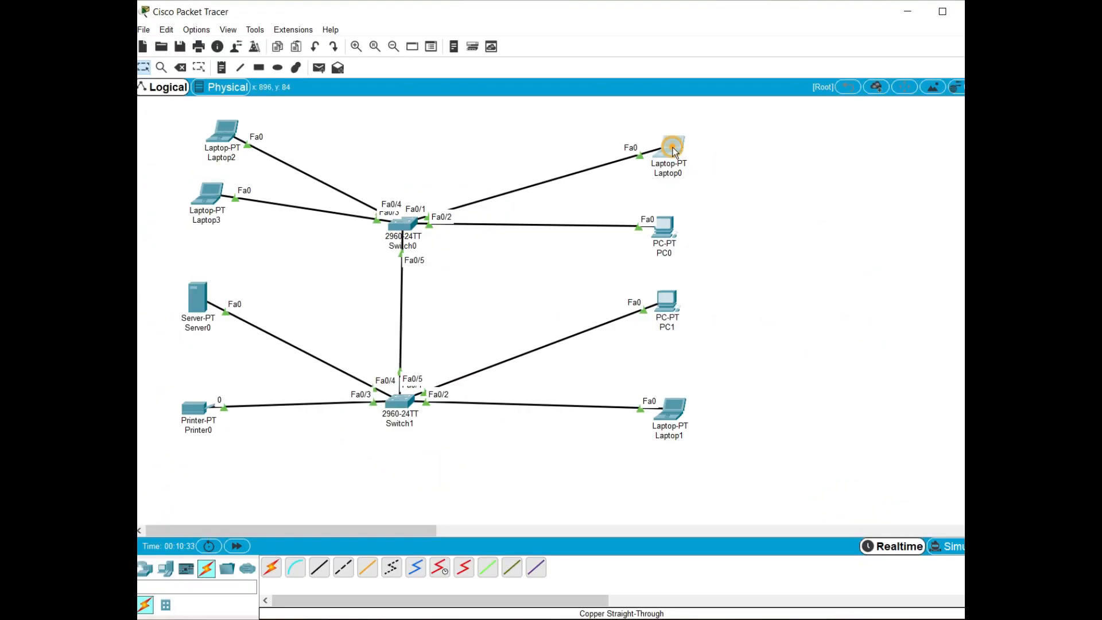
click(723, 130)
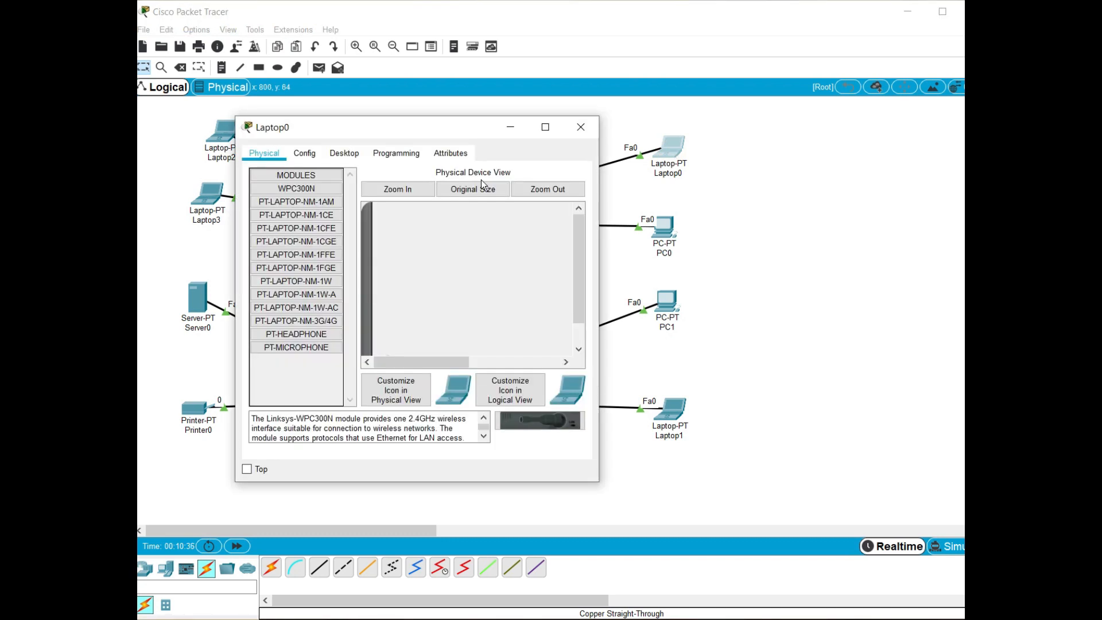
click(310, 156)
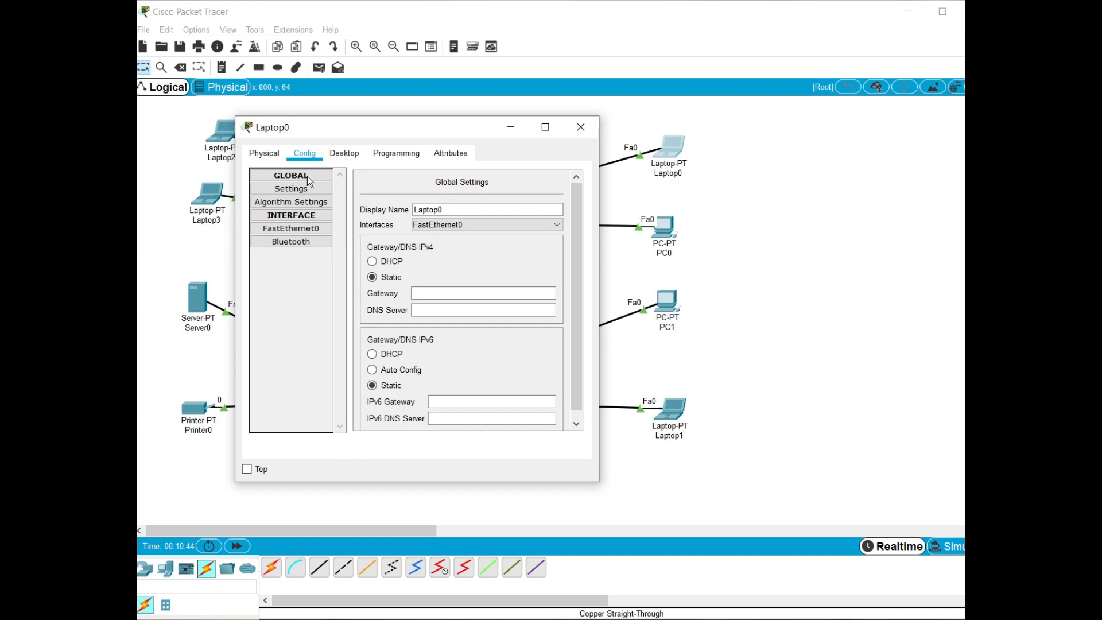
click(304, 202)
click(303, 215)
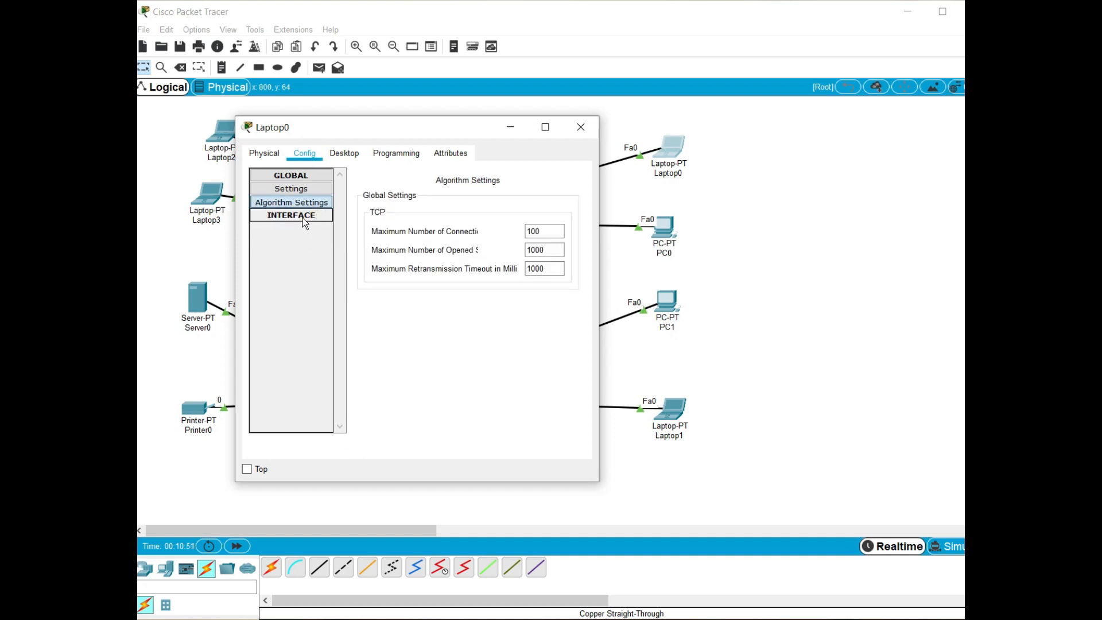
click(302, 217)
click(302, 229)
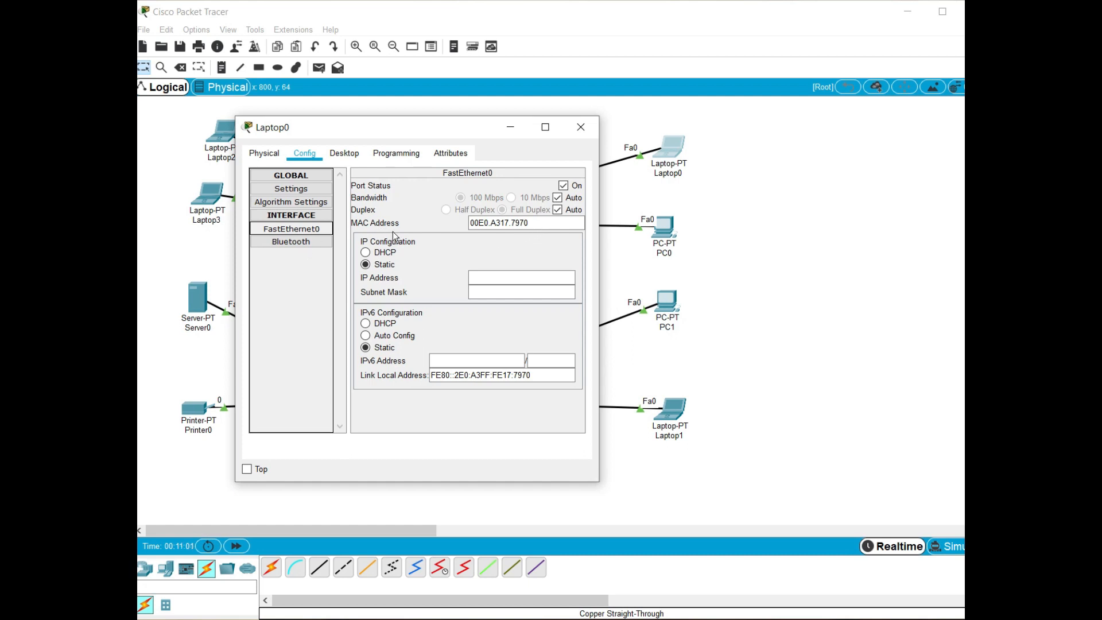
Copy the MAC address of Laptop0's FastEthernet0 interface, look at its IP configuration, and close the laptop's window
drag(536, 225, 470, 226)
key(ctrl+c)
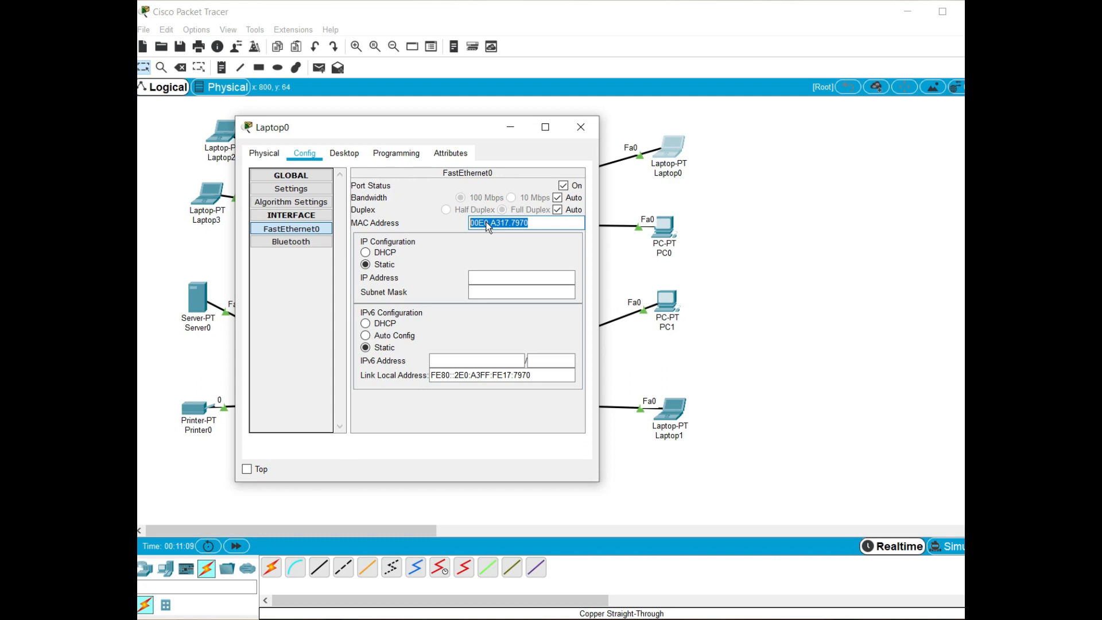
click(352, 155)
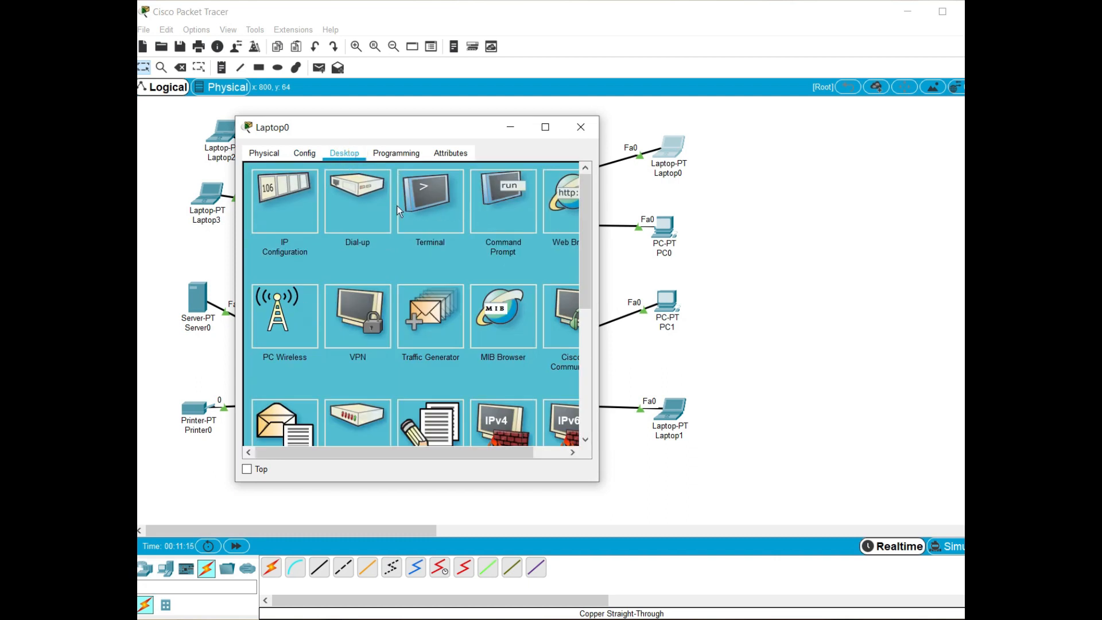
click(300, 193)
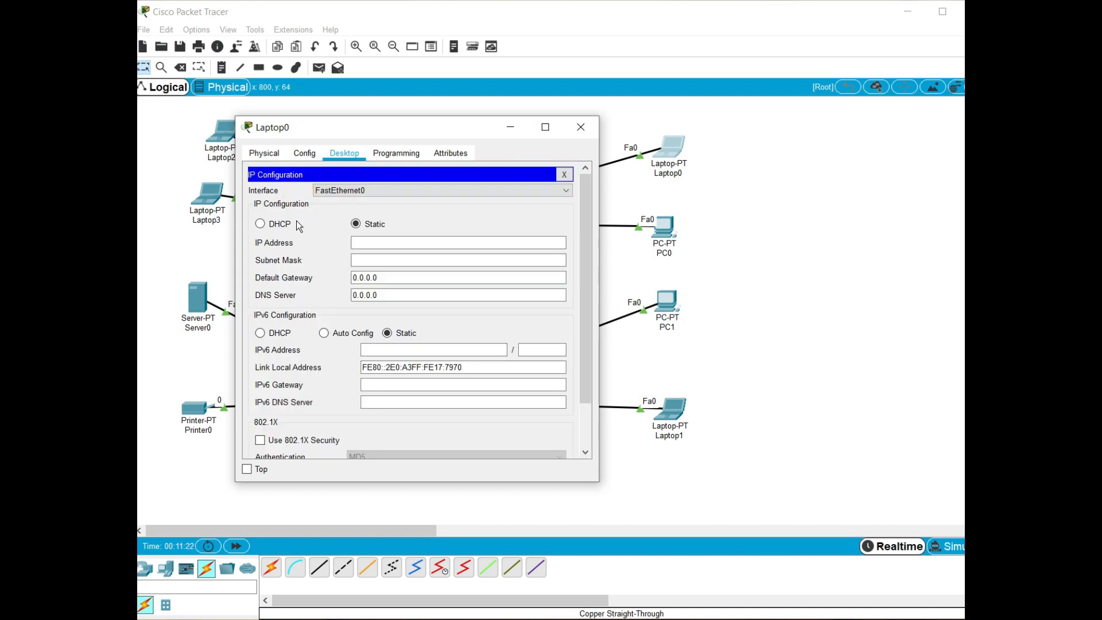
click(393, 228)
click(585, 127)
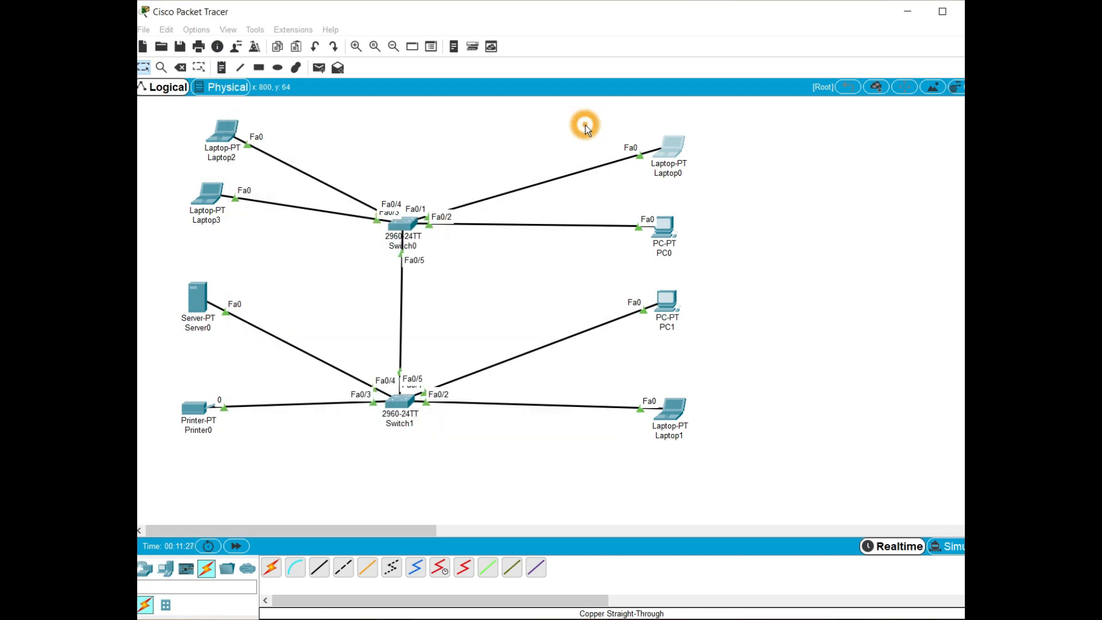
Open the command-line interface of Switch0 and enter global configuration mode with "conf t"
click(401, 221)
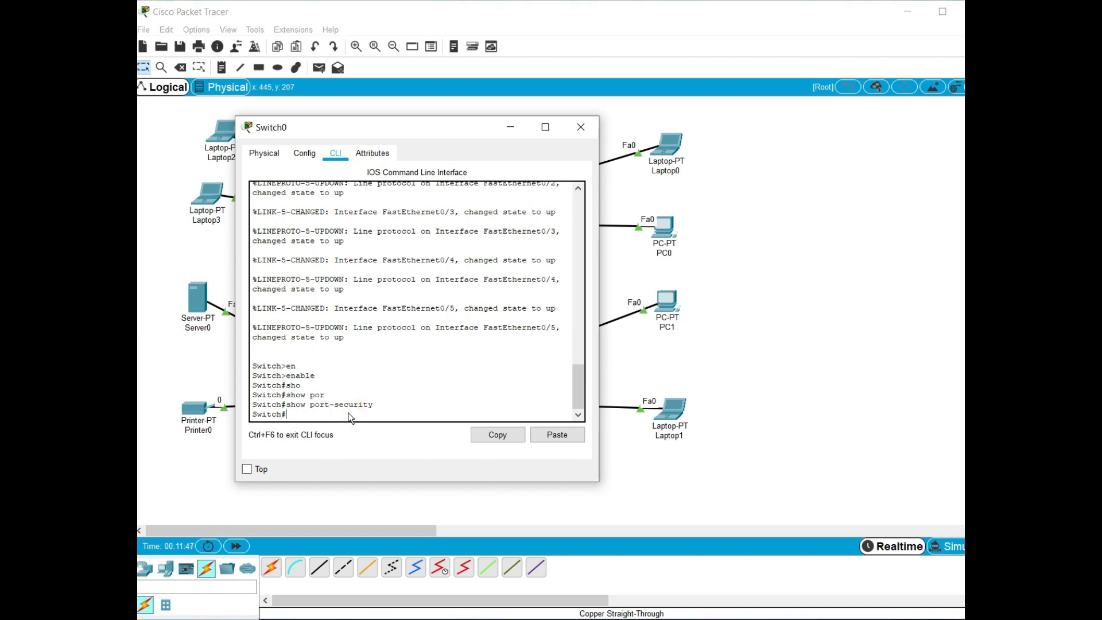
text(con)
text(f t)
key(Return)
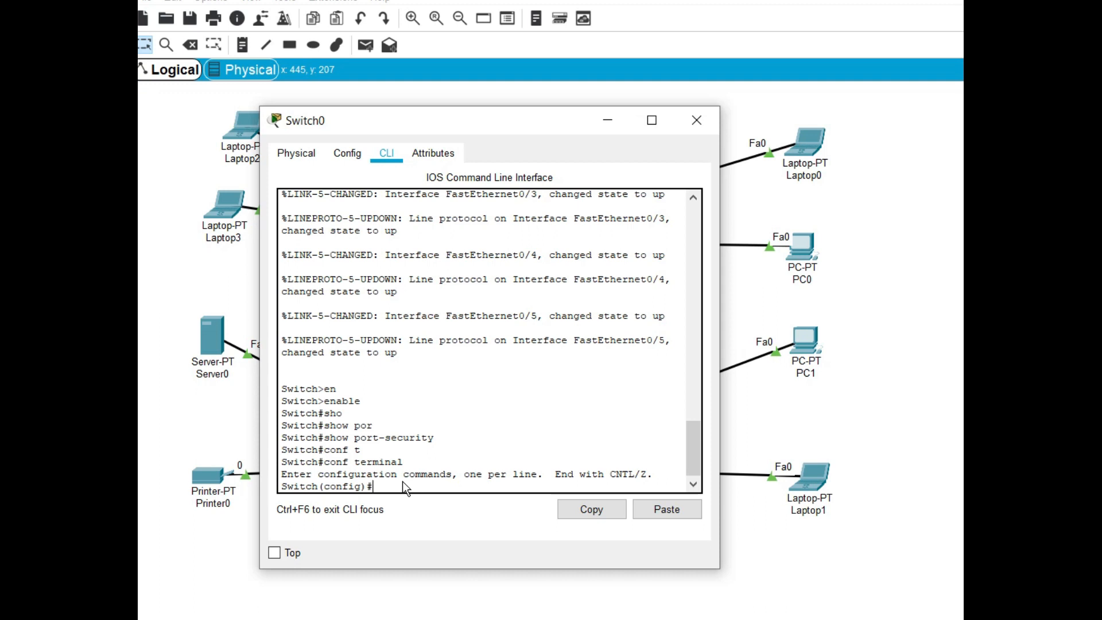
Enter the configuration of Switch0's port with the command "interface fastEthernet 0/2"
text(inter)
key(Tab)
text(fas)
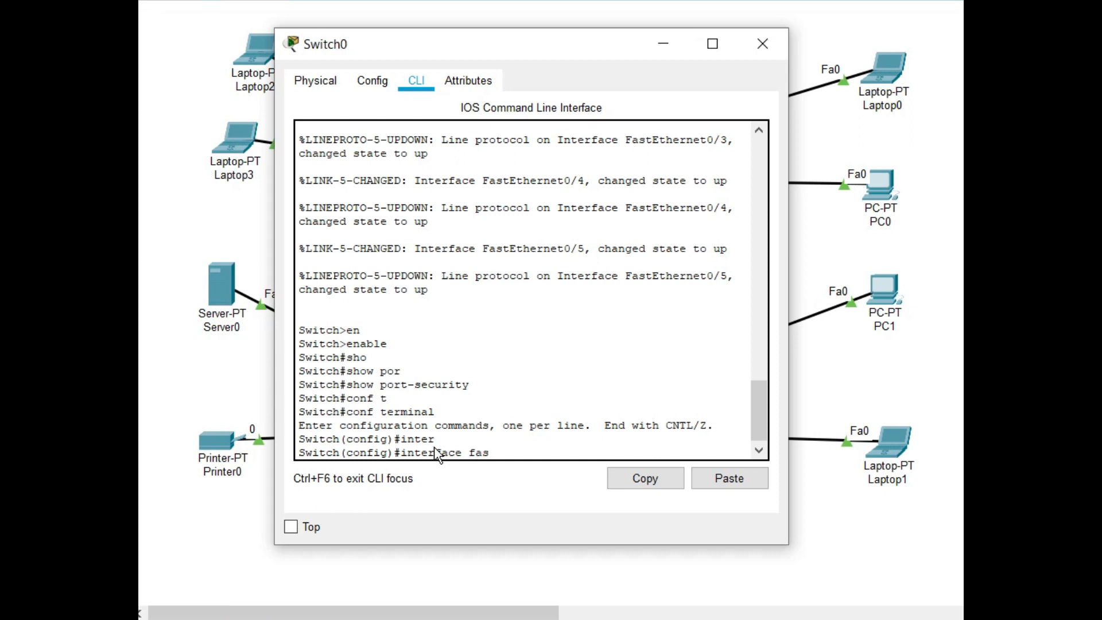
key(Tab)
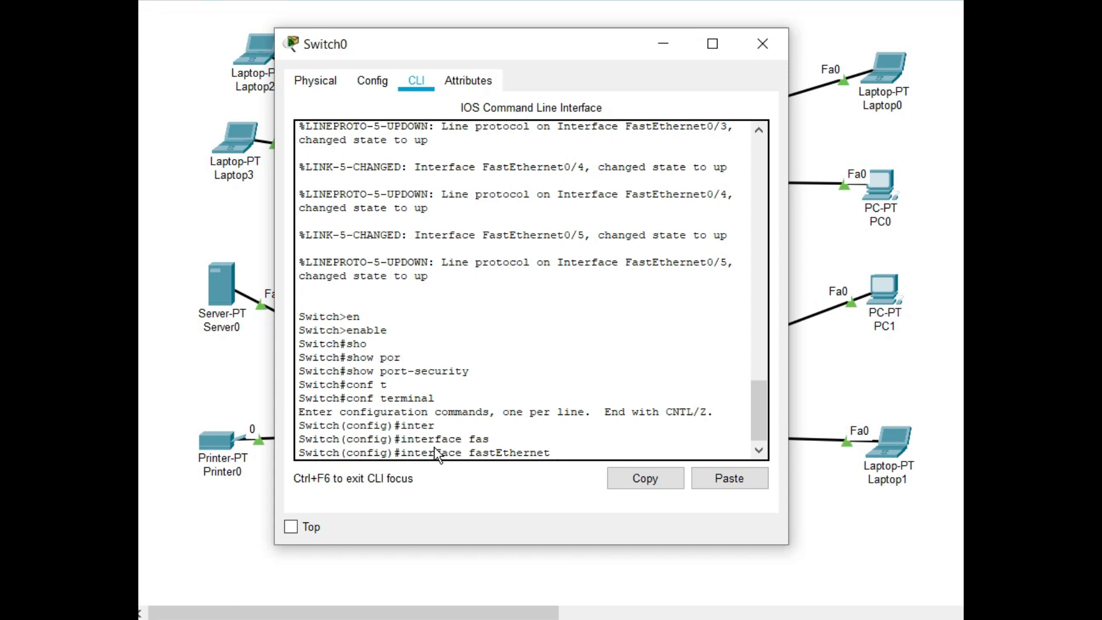
text(0/2)
key(Return)
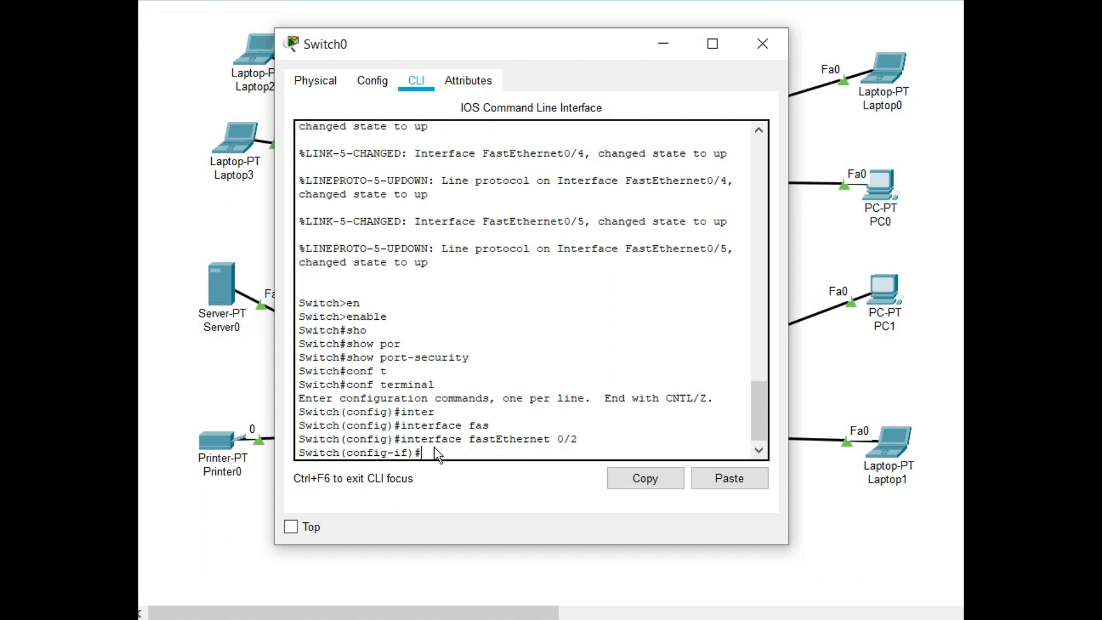
Set the selected port to access mode with the command "switchport mode access"
text(swi)
key(Tab)
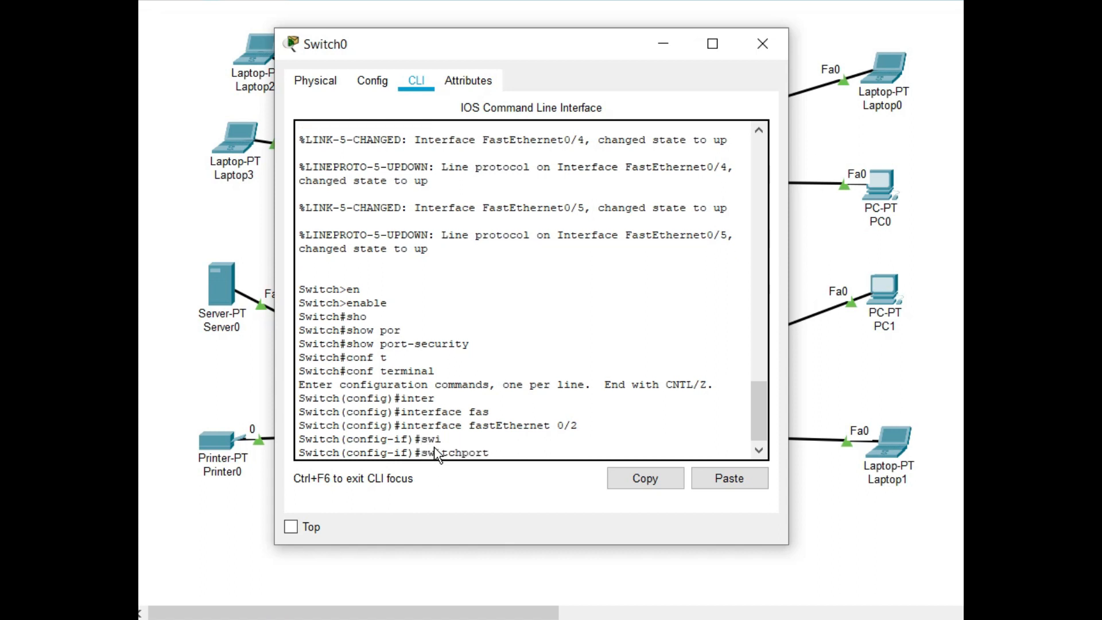
text(o)
key(Tab)
key(BackSpace)
text(mo)
key(Tab)
text(acc)
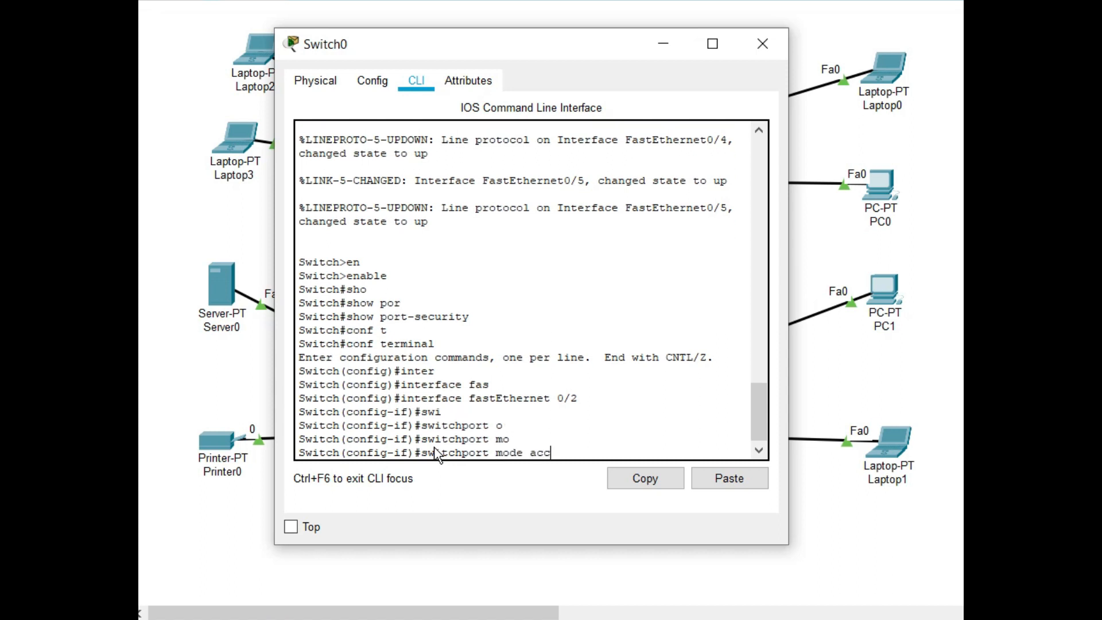
key(Tab)
key(Return)
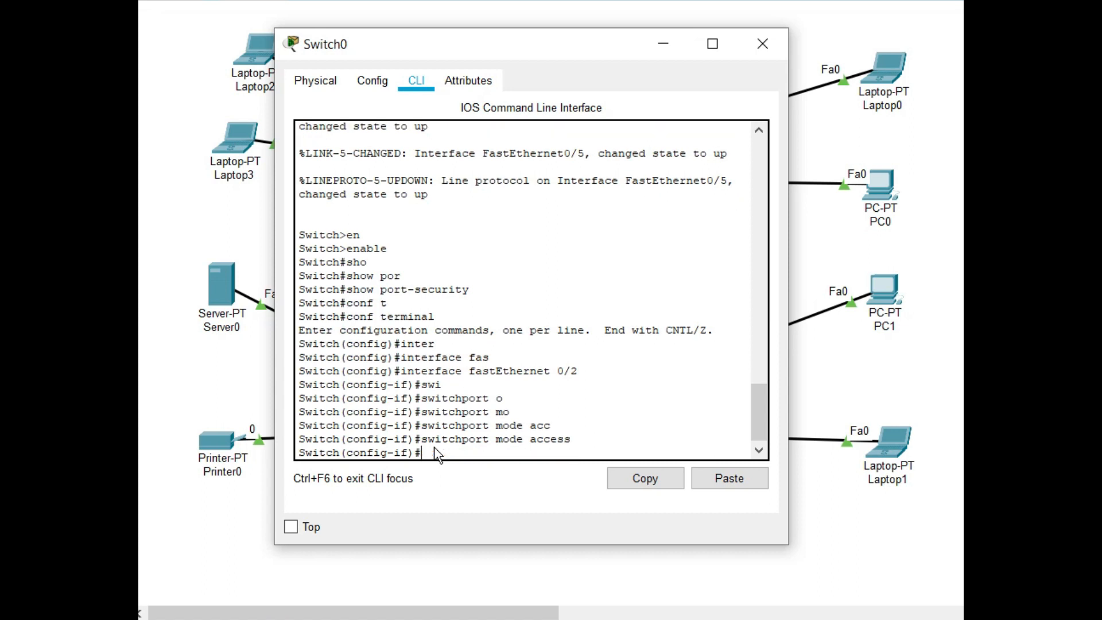
Run "switchport port-security mac-address" with Laptop0's copied MAC address 00E0.A317.7970 on the port, and close Switch0's window
text(sw)
key(Tab)
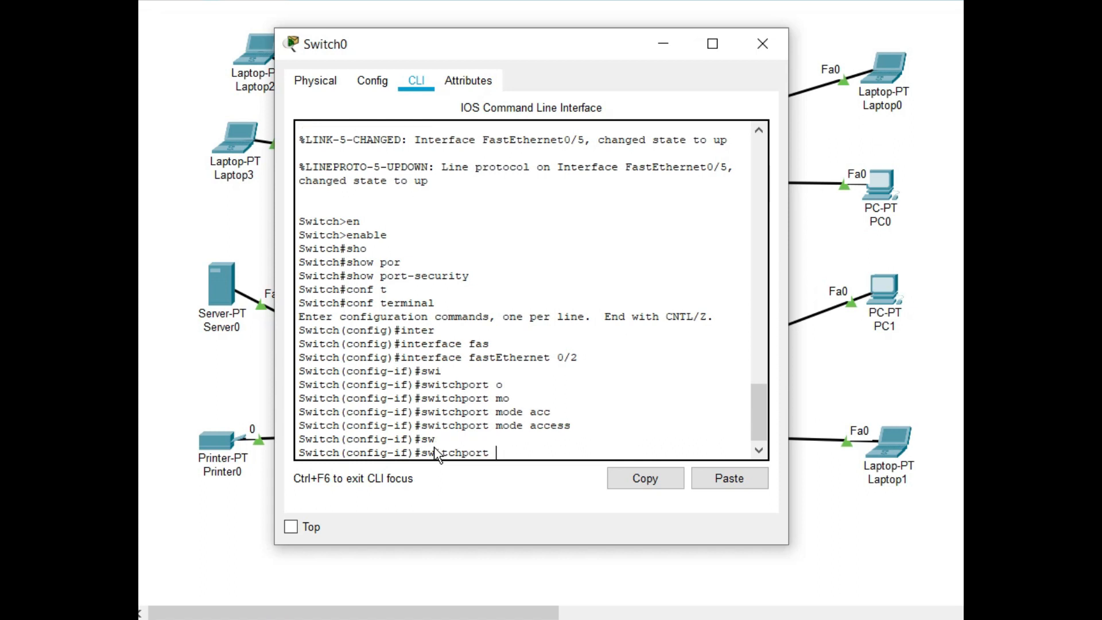
text(po)
key(Tab)
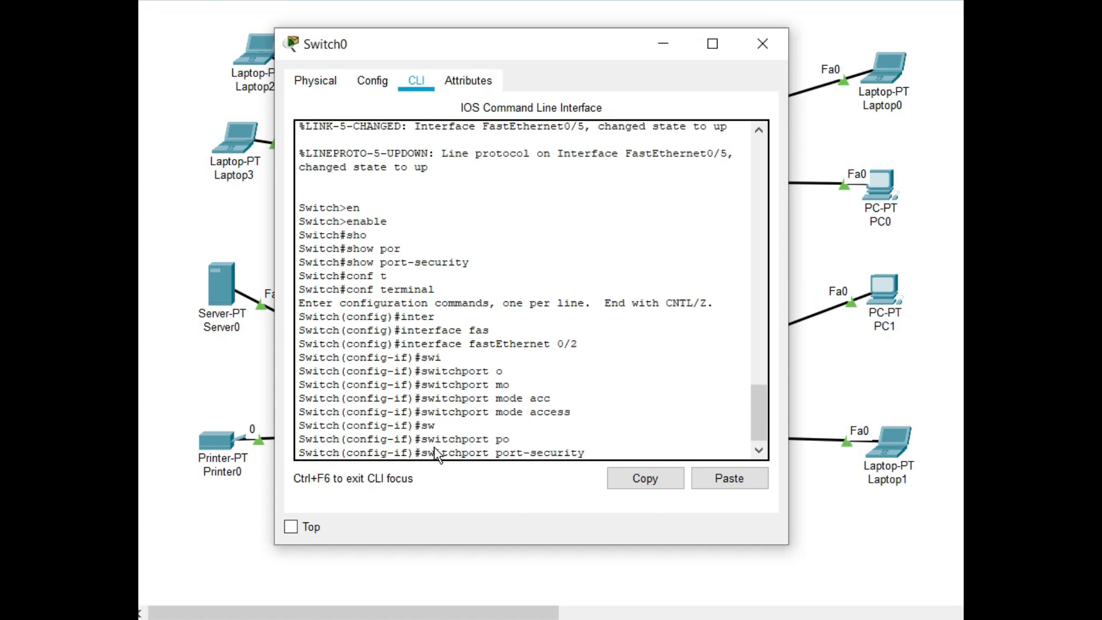
key(Tab)
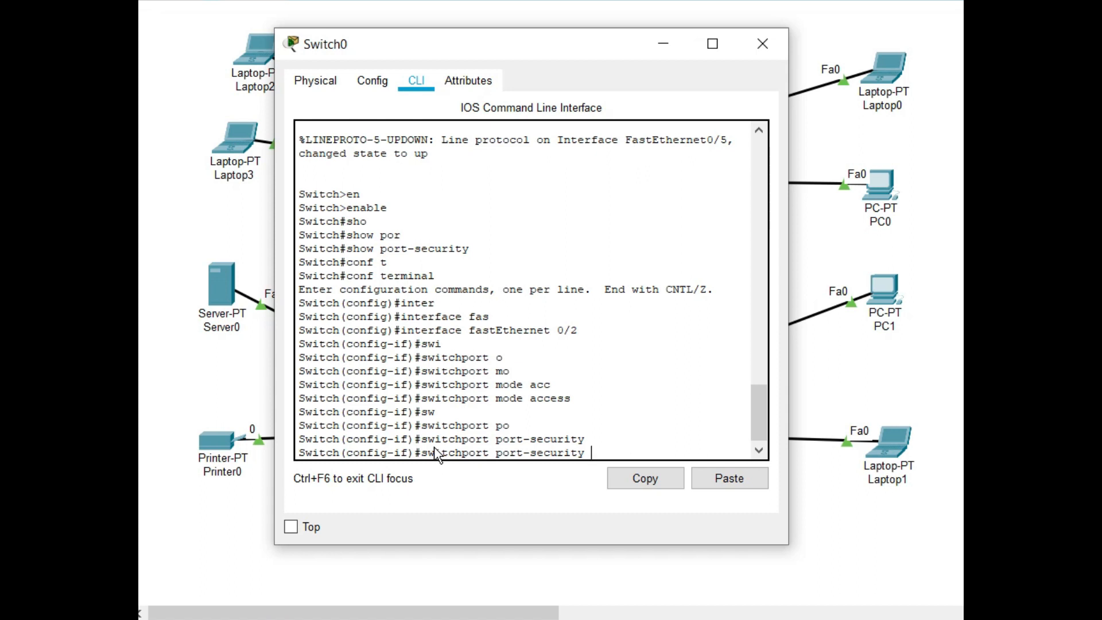
text(mac)
key(Tab)
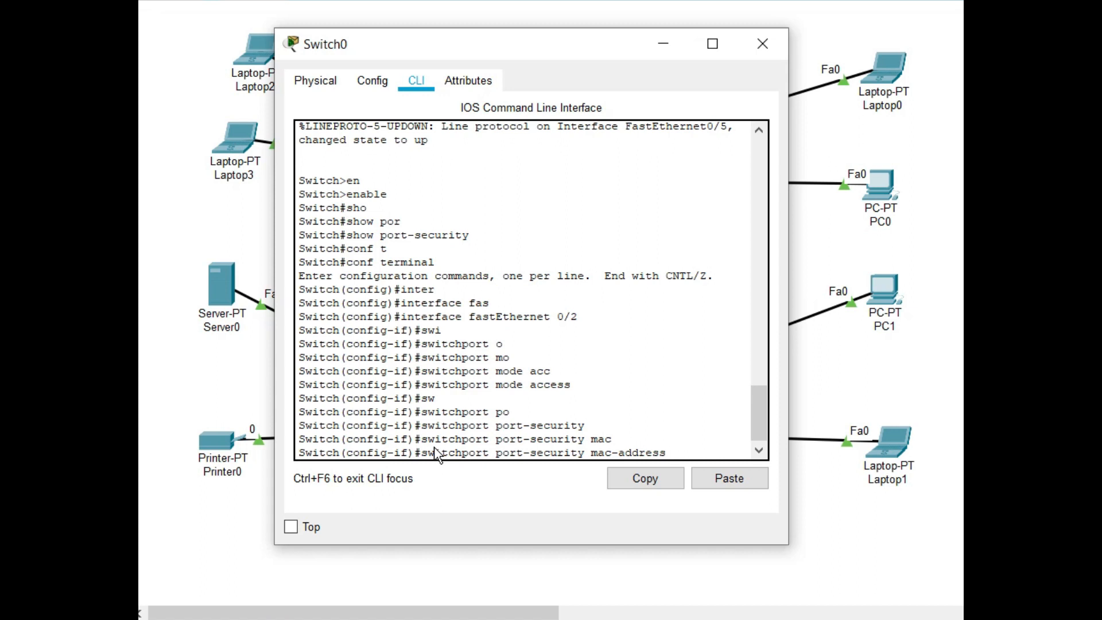
right_click(673, 454)
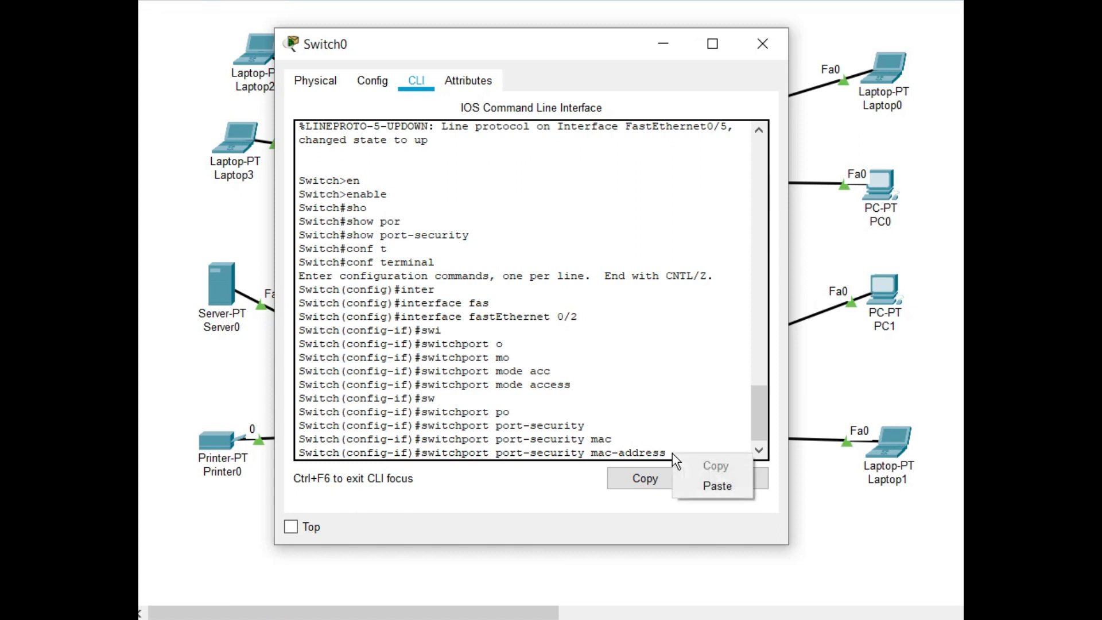
click(710, 492)
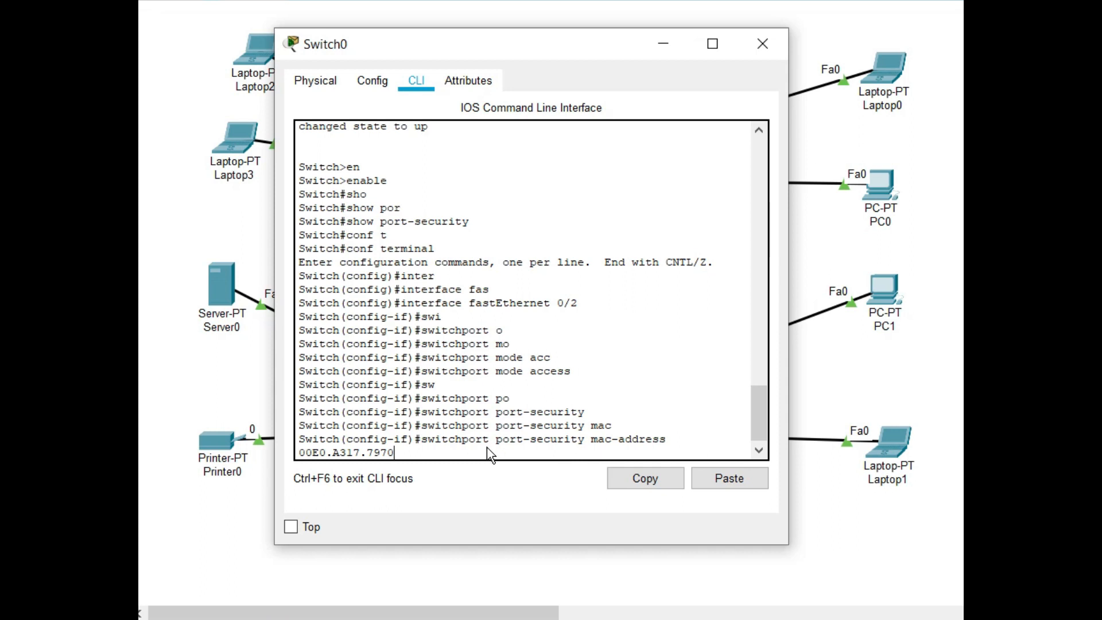
key(Return)
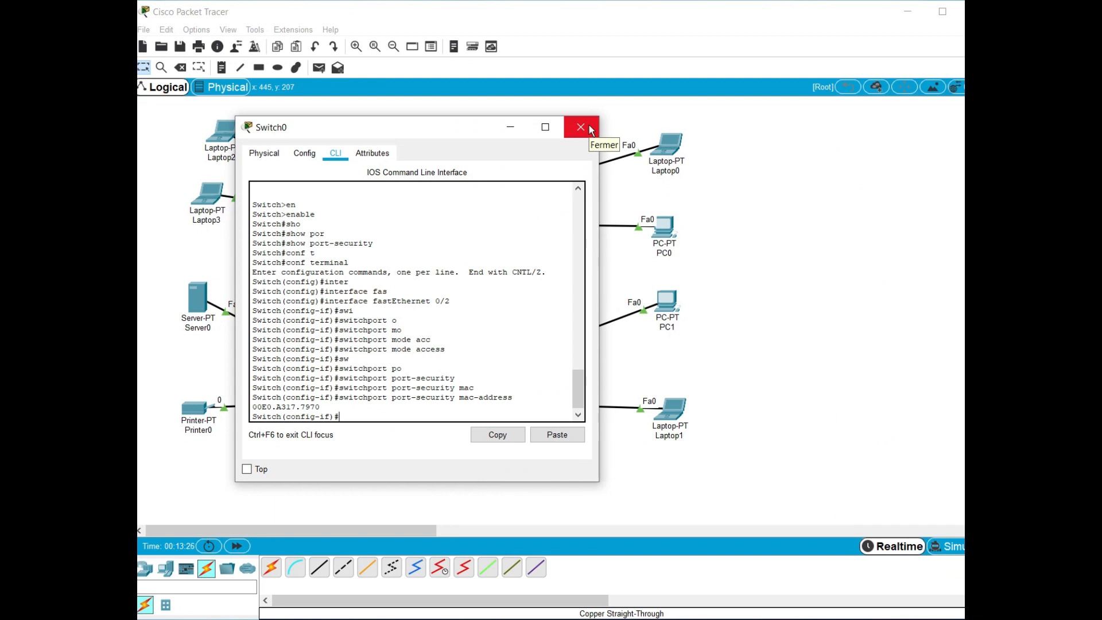
click(591, 128)
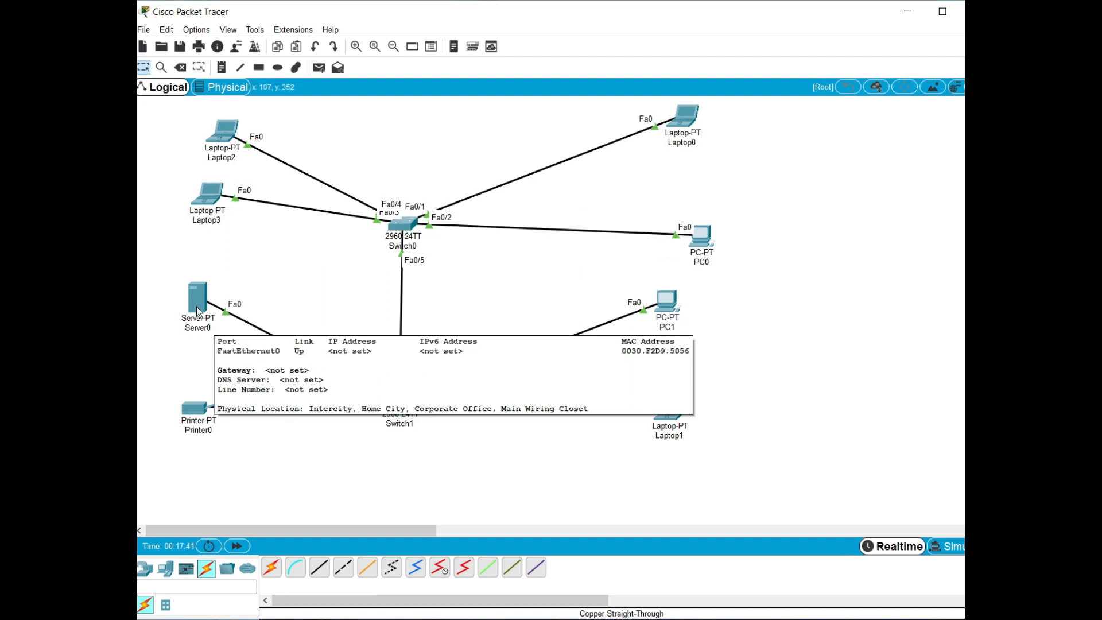
Open Server0, move its window clear of the switches and display its DHCP service settings
click(195, 304)
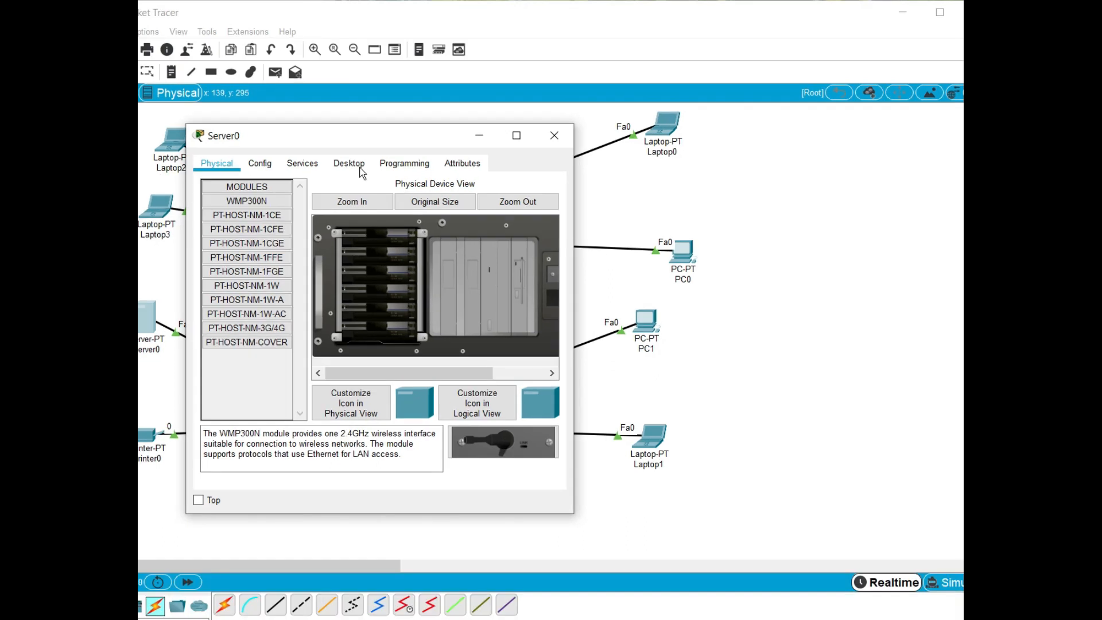
drag(352, 140, 699, 148)
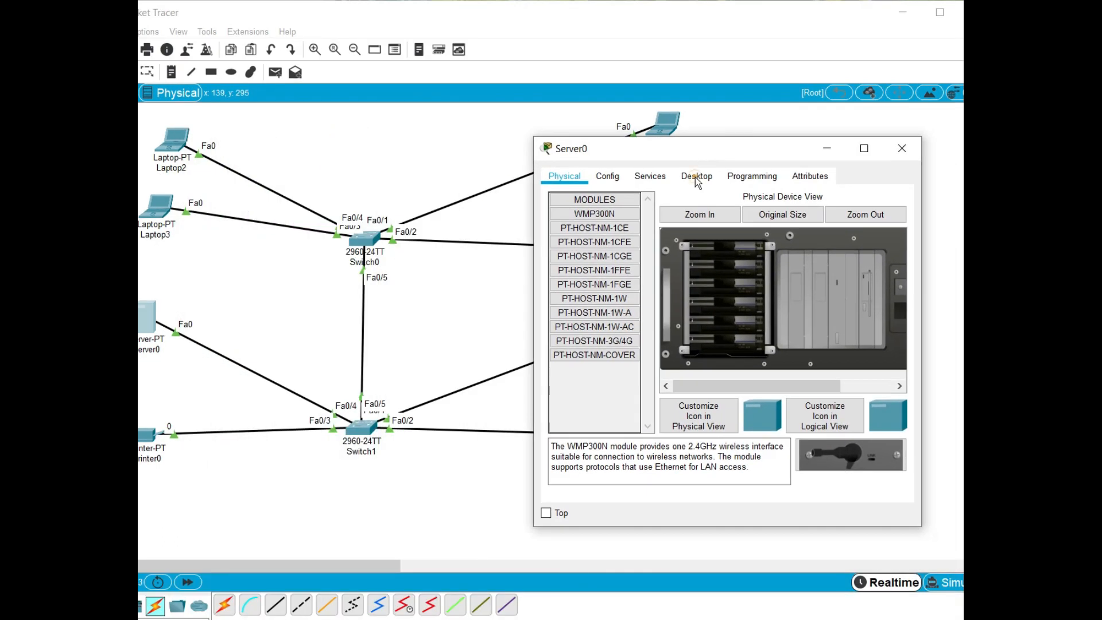
click(696, 177)
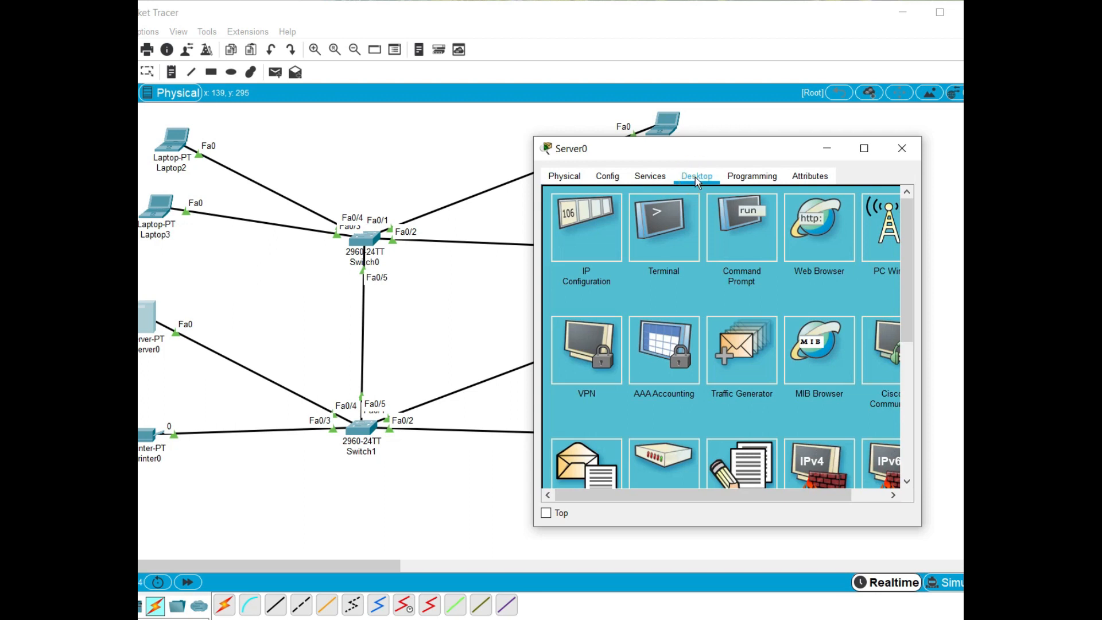
click(609, 182)
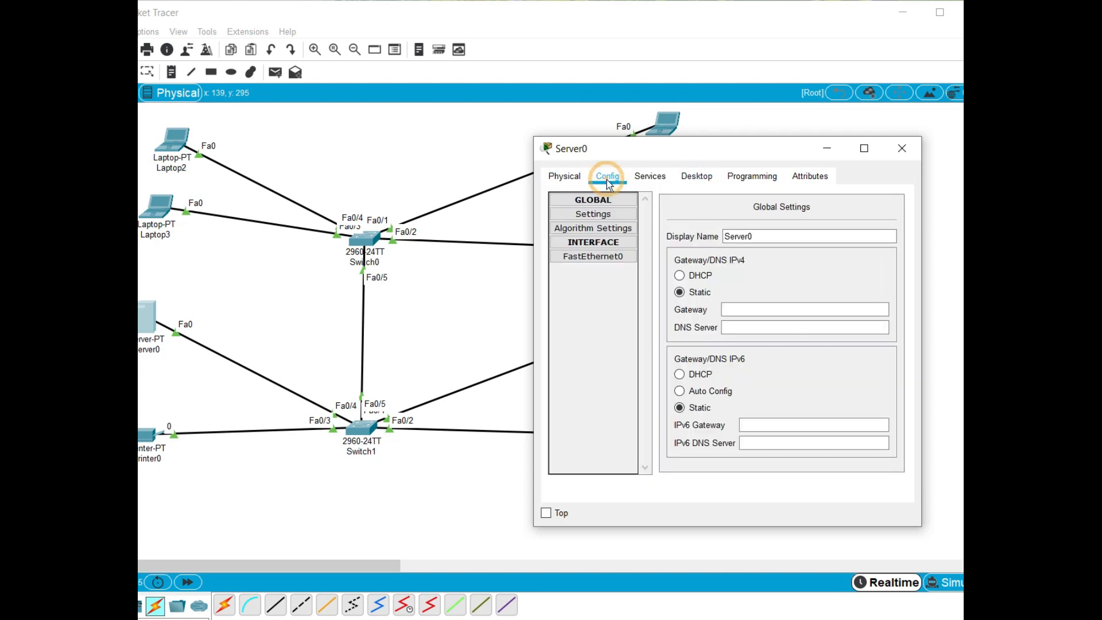
click(649, 177)
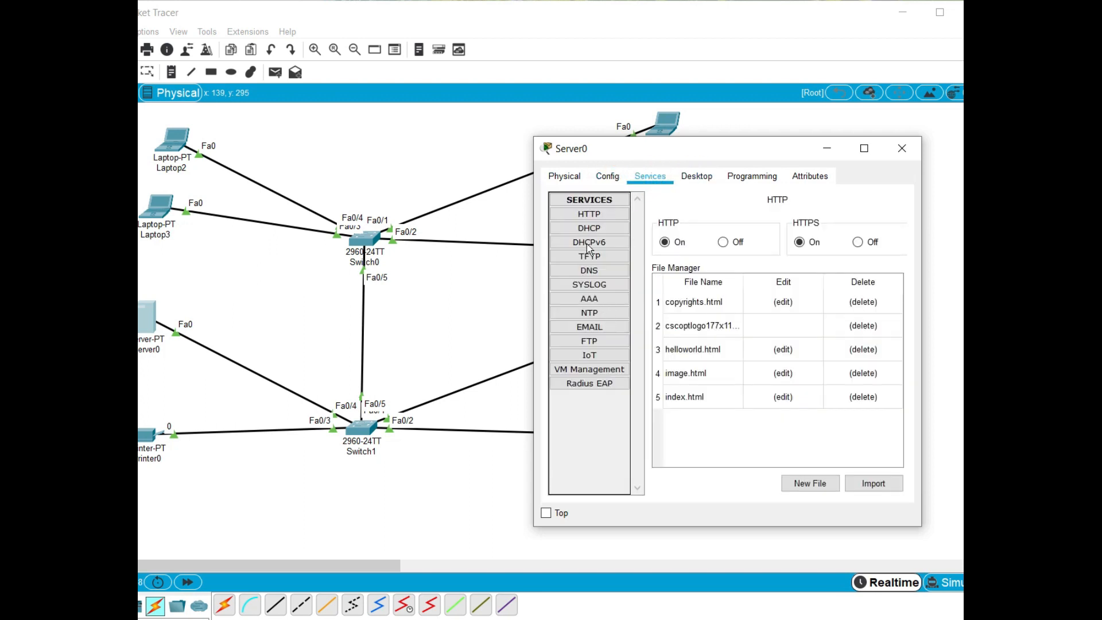
click(588, 228)
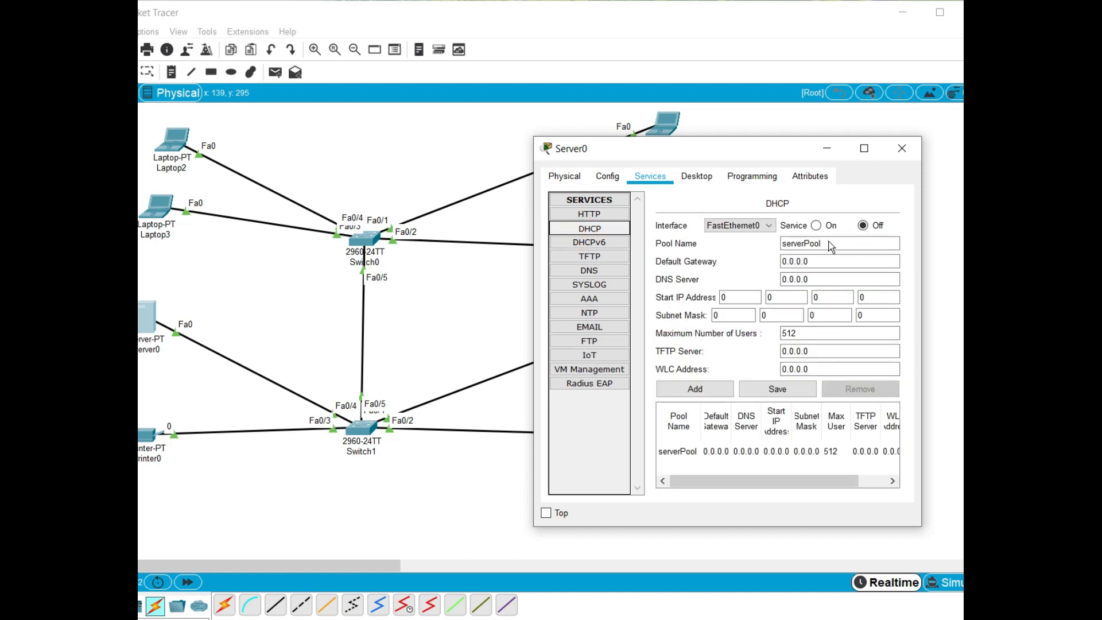
Set the default gateway of Server0's serverPool DHCP pool to 192.168.1.1
click(841, 245)
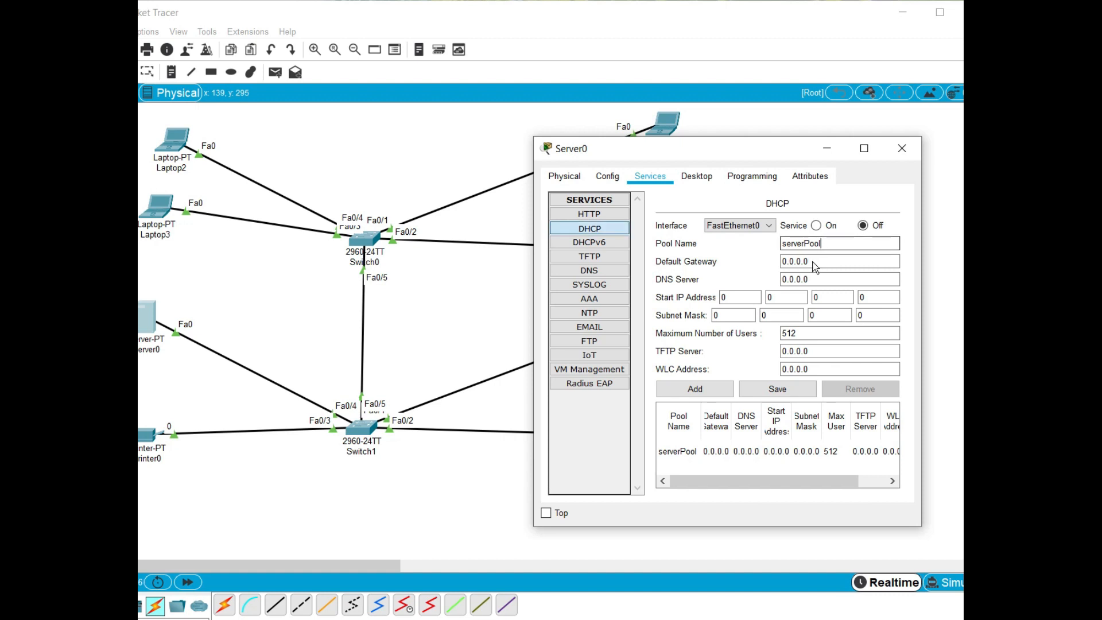
drag(815, 267, 775, 268)
text(192.16)
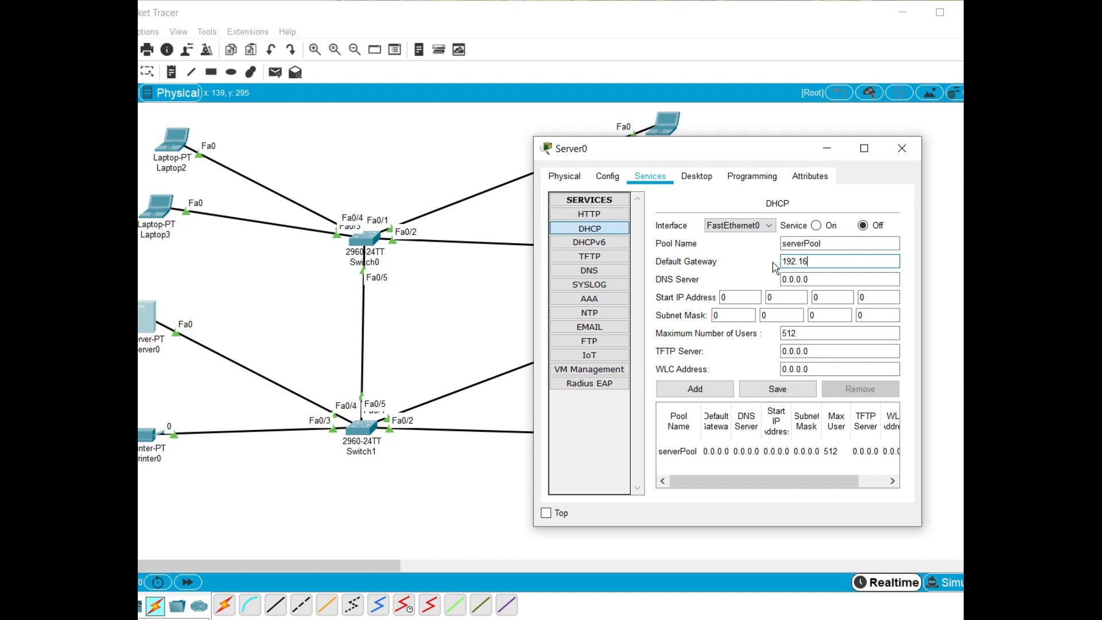
text(1.1)
Set the DHCP pool's start IP address to 192.168.1.5 and its subnet mask to 255.255.255.0
click(735, 296)
text(192.168.1)
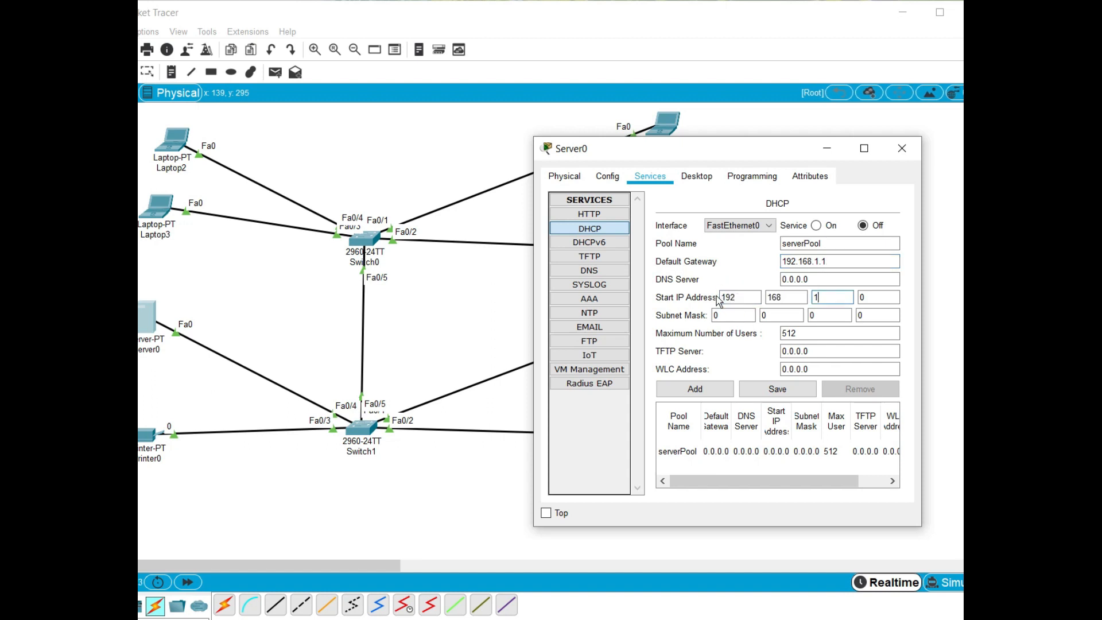
text(.)
key(Tab)
text(255.255.)
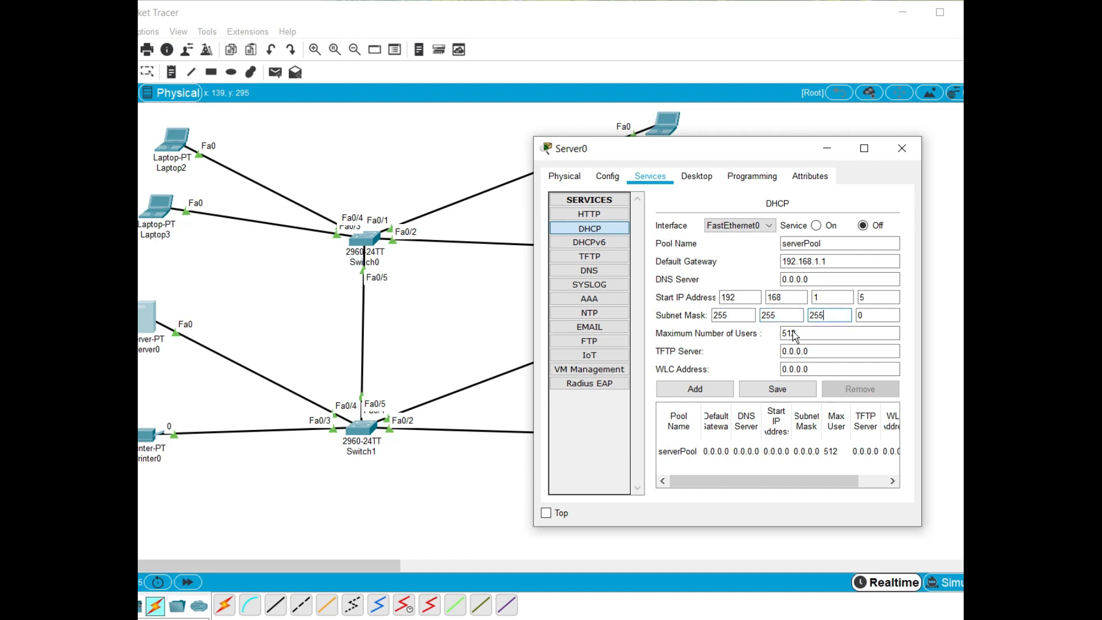
Limit the pool to 30 users, turn the DHCP service on and save the pool, closing Server0's window
drag(798, 336, 778, 336)
text(30)
click(815, 225)
click(777, 391)
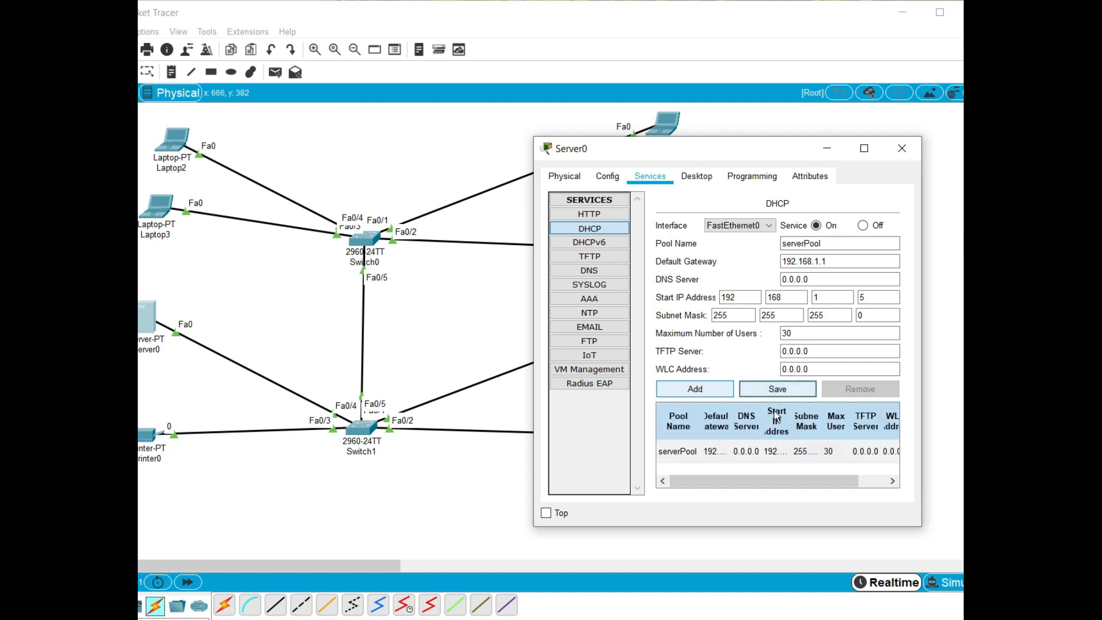
click(740, 454)
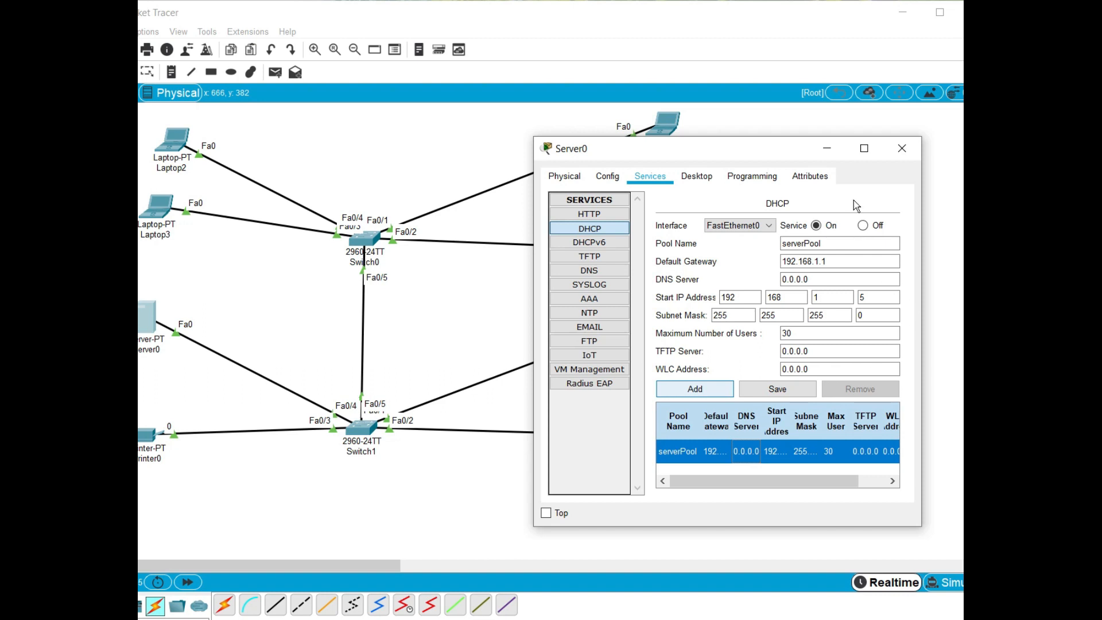
click(901, 148)
Set the IP configuration of PC1's FastEthernet0 interface to DHCP and close the PC's window
click(641, 329)
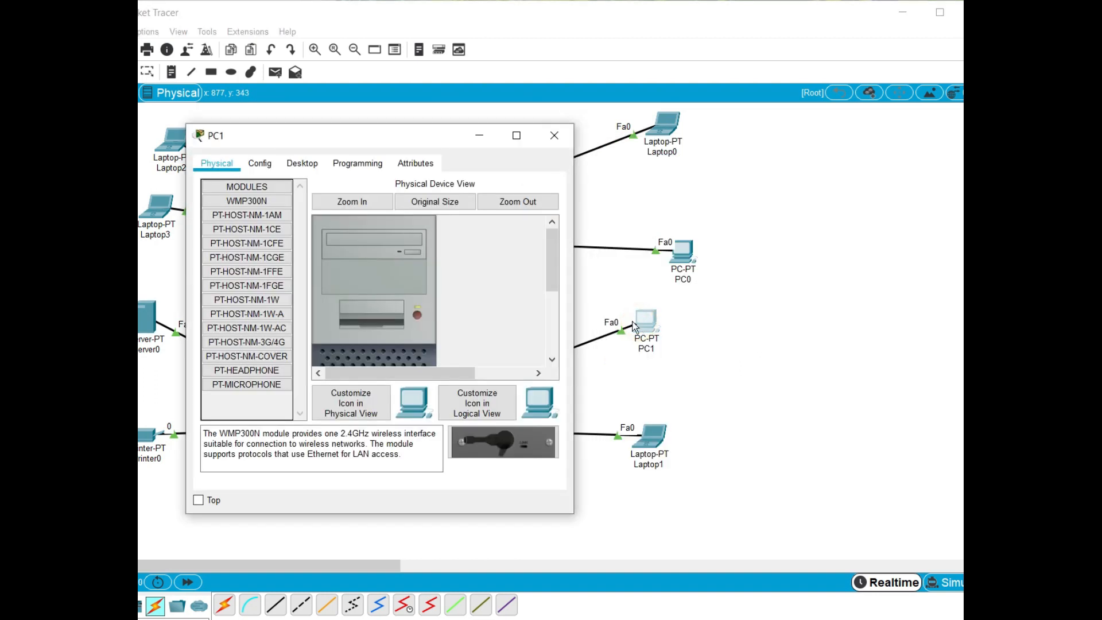
click(303, 164)
click(259, 163)
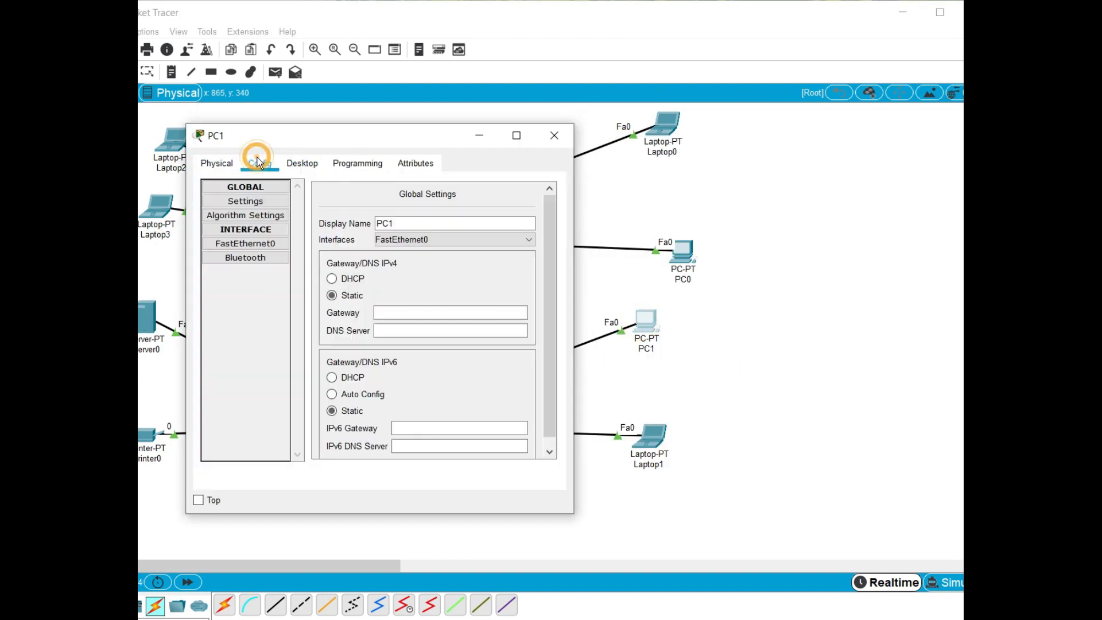
click(309, 165)
click(262, 165)
click(244, 244)
click(327, 269)
click(555, 135)
Set Laptop0's IP configuration to DHCP and close its window
click(665, 123)
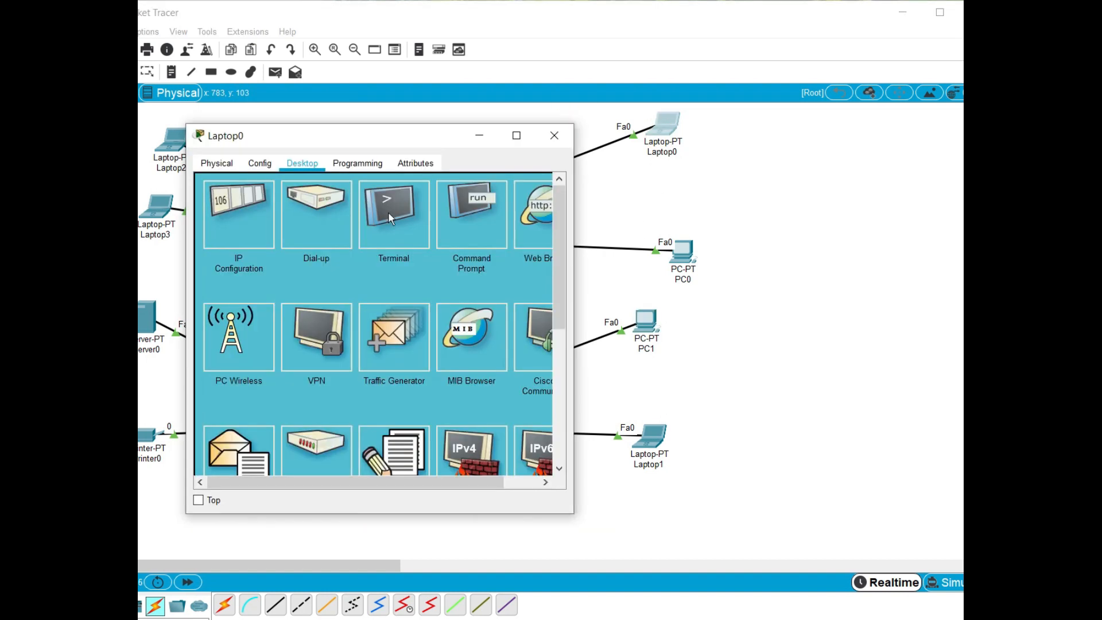
click(239, 202)
click(212, 239)
click(554, 136)
Set Laptop1's IP configuration to DHCP and close the laptop's window
click(650, 438)
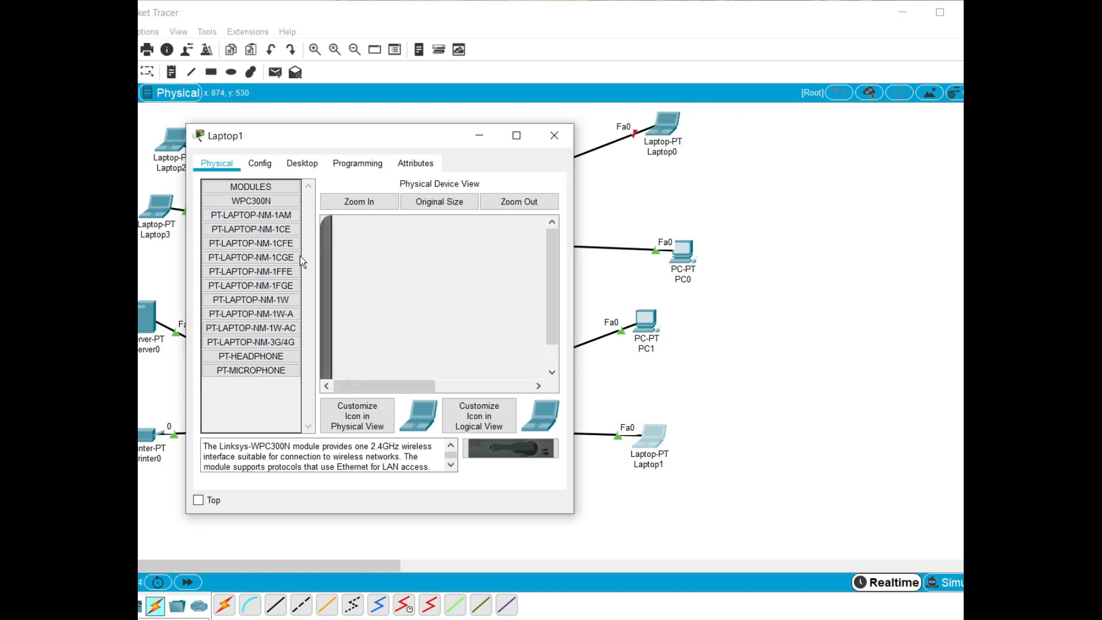
click(302, 163)
click(236, 216)
click(240, 238)
click(554, 136)
Give Server0's FastEthernet0 interface a static IP address in the 192.168.1 network and fill in its subnet mask
click(147, 315)
click(261, 165)
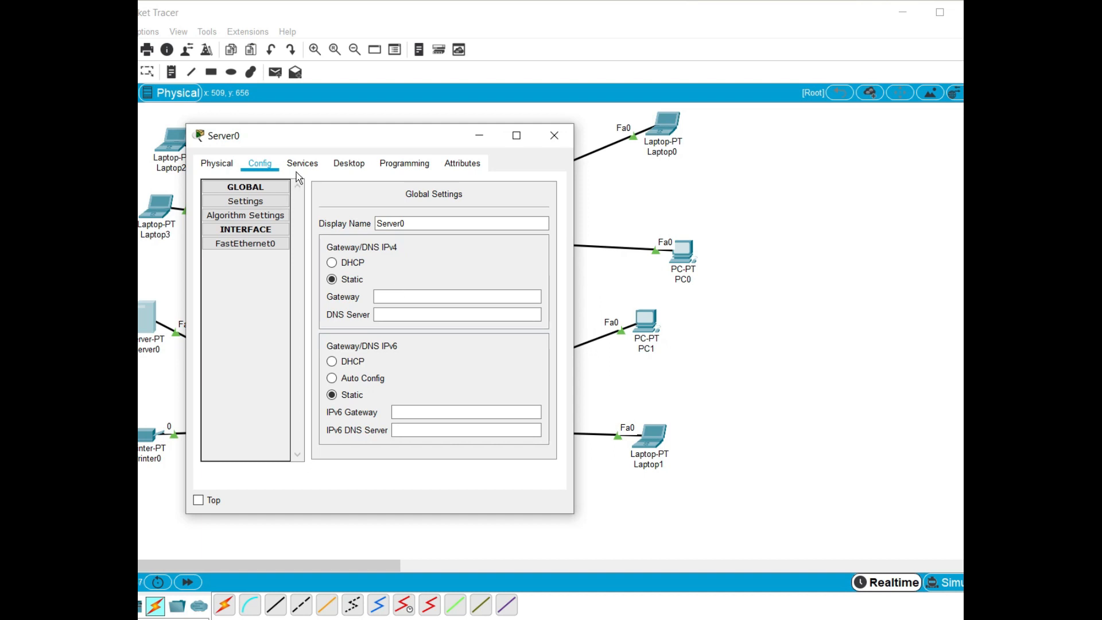
click(246, 244)
click(446, 296)
text(192.168.1.)
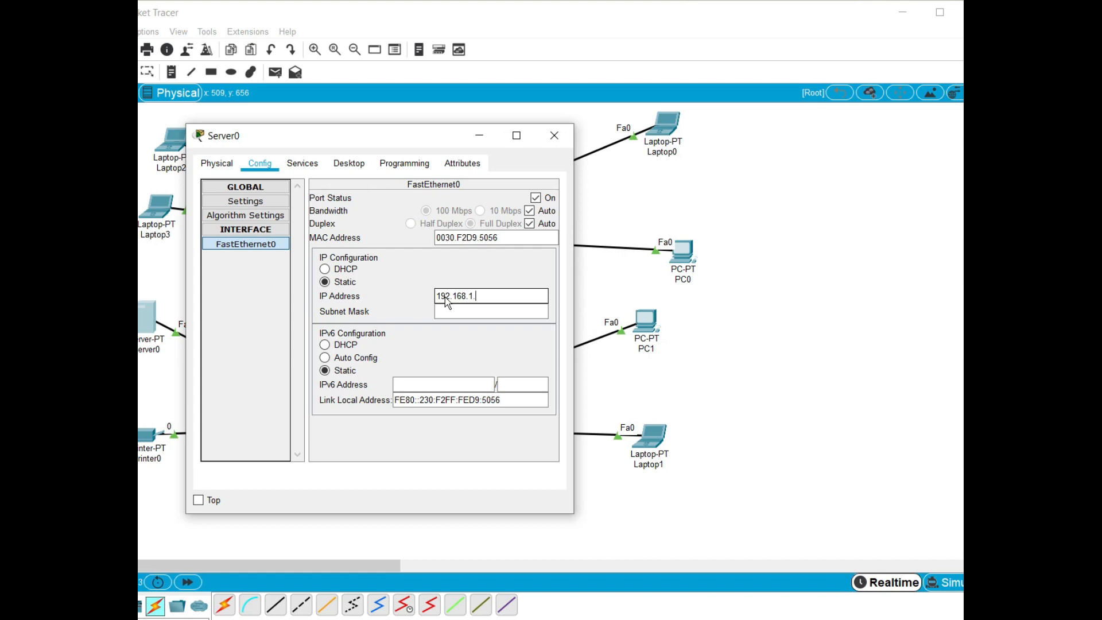
key(Tab)
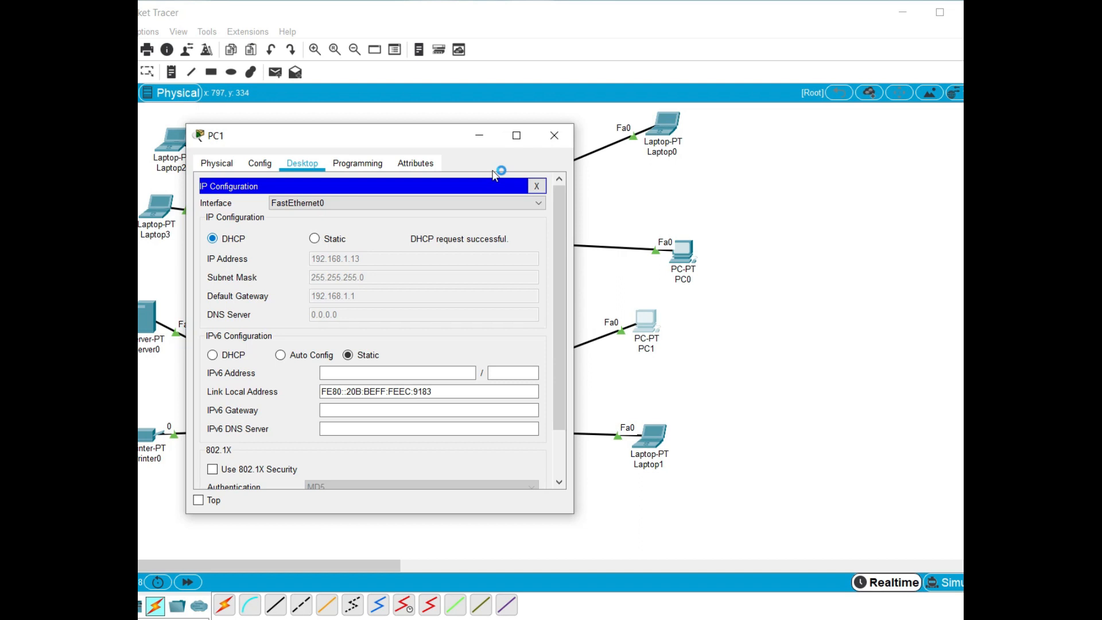
Close PC1's window and copy the MAC address of PC0's FastEthernet0 interface from its configuration
click(554, 138)
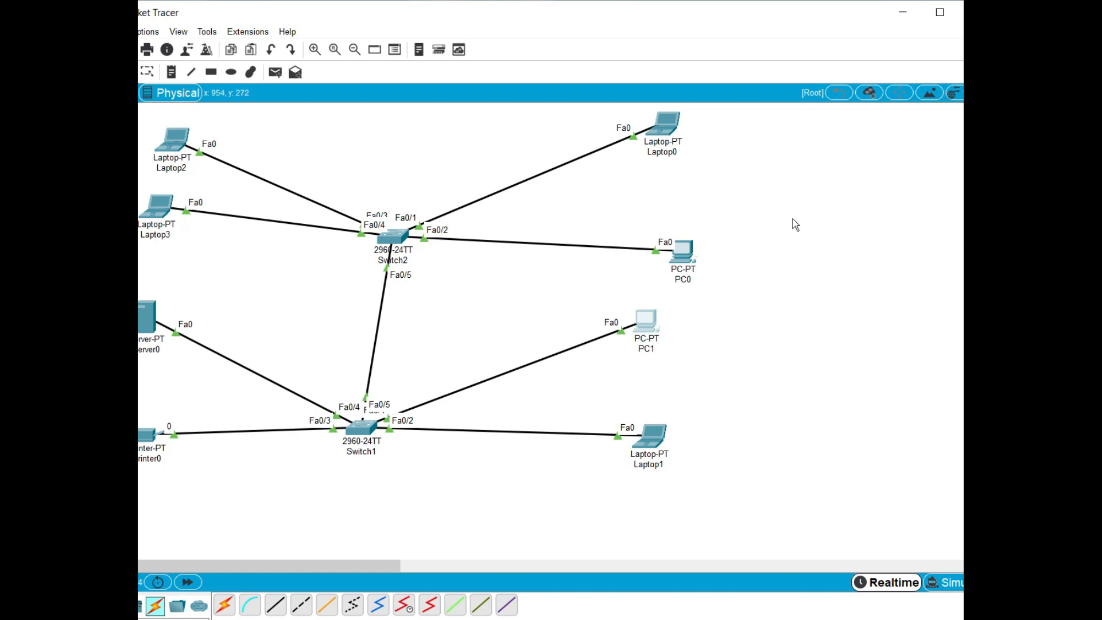
click(683, 257)
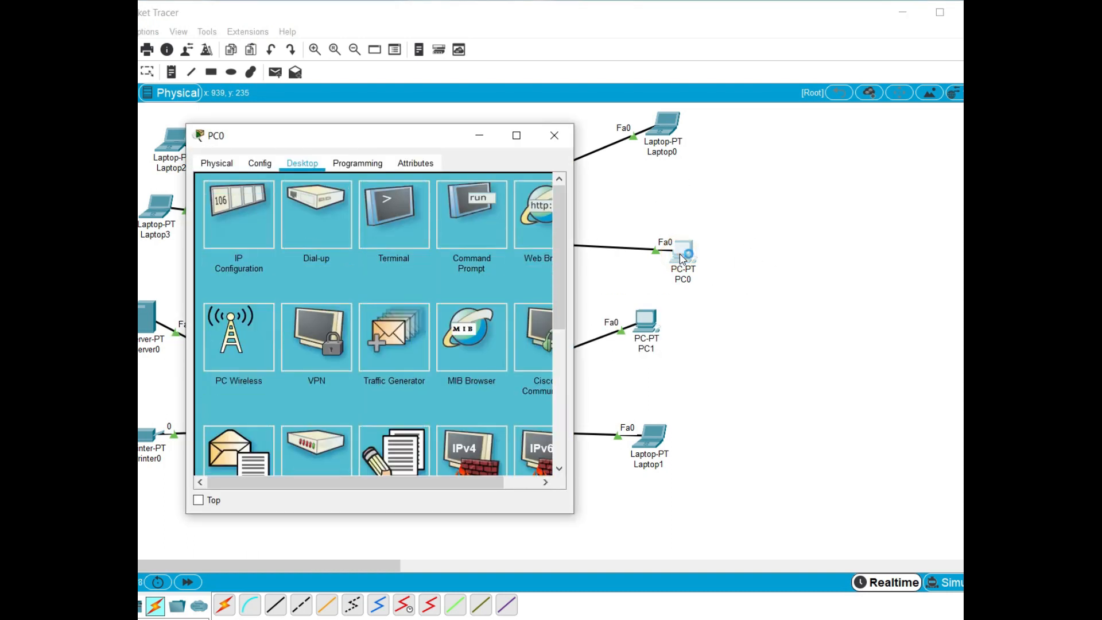
click(259, 221)
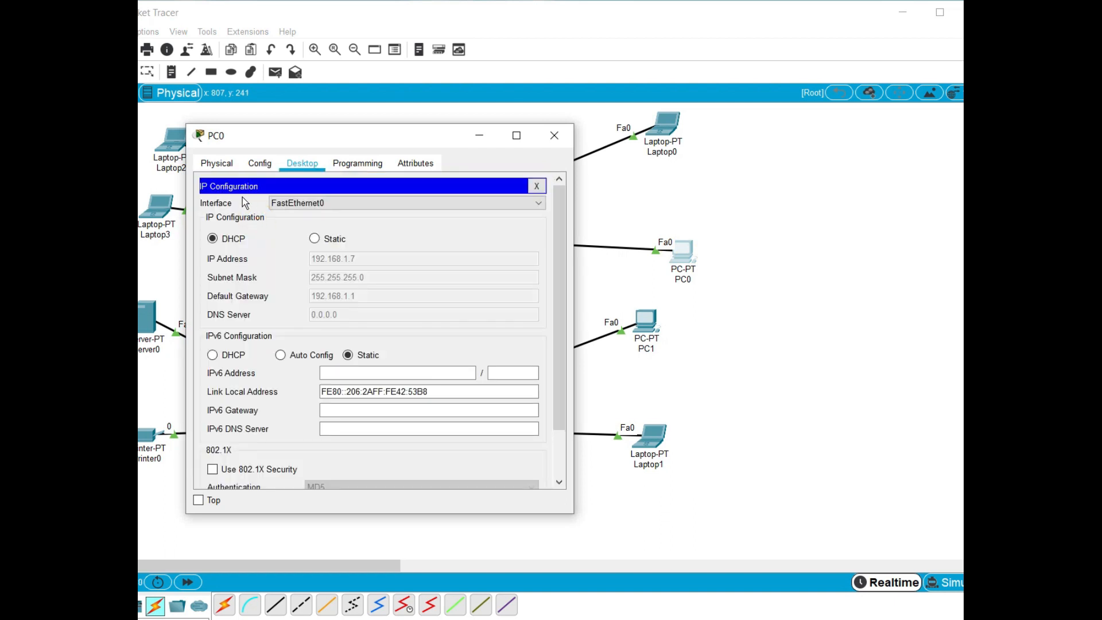
click(228, 163)
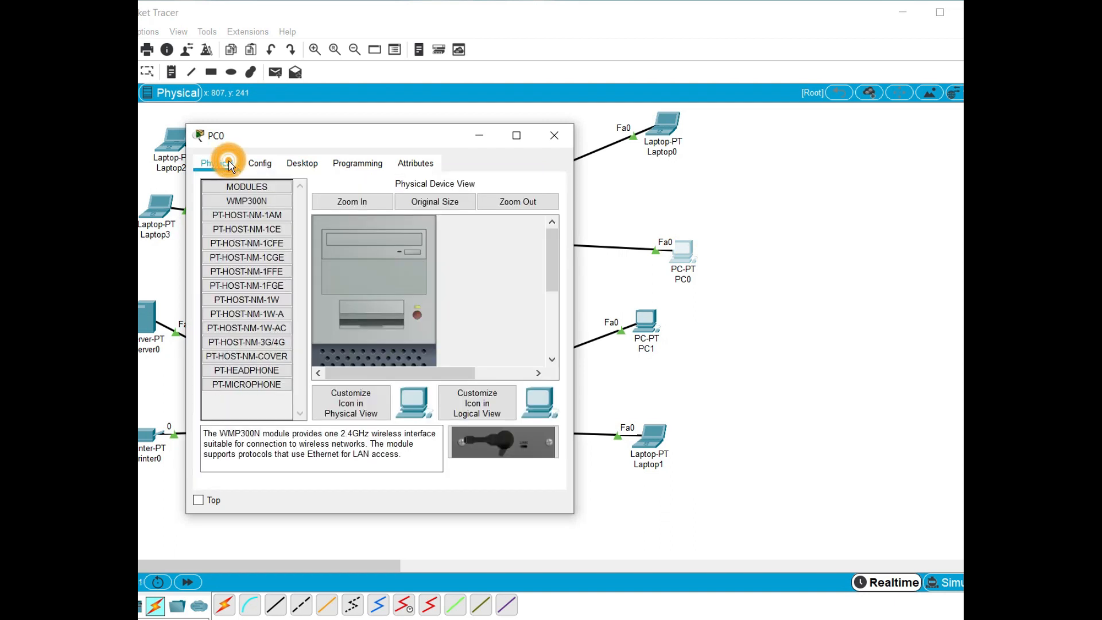
click(262, 164)
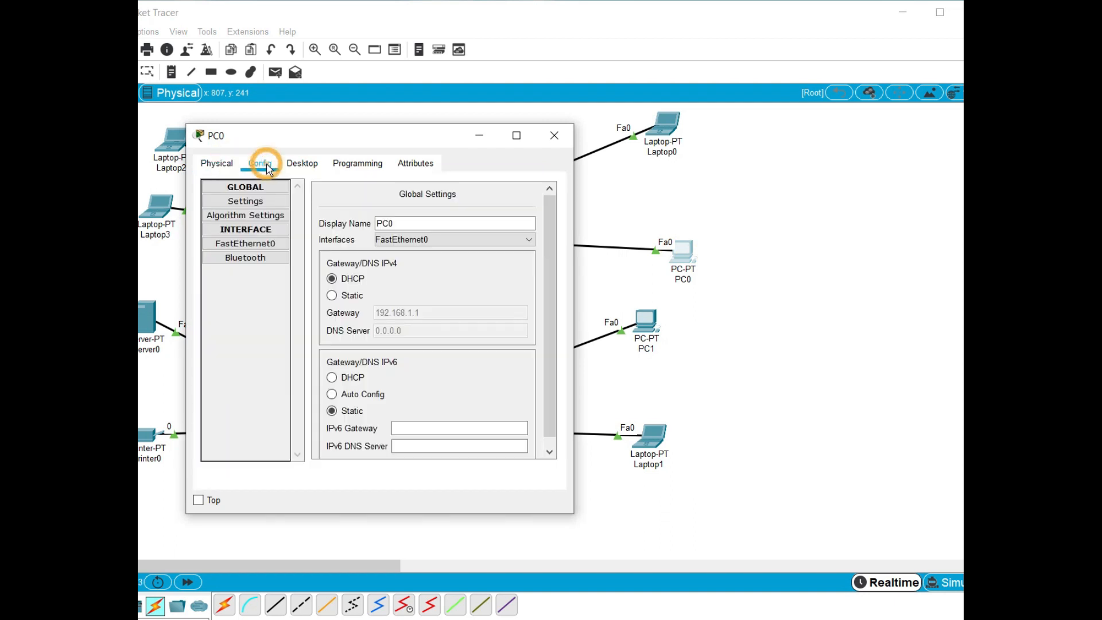
click(264, 246)
drag(502, 241, 417, 247)
key(ctrl+c)
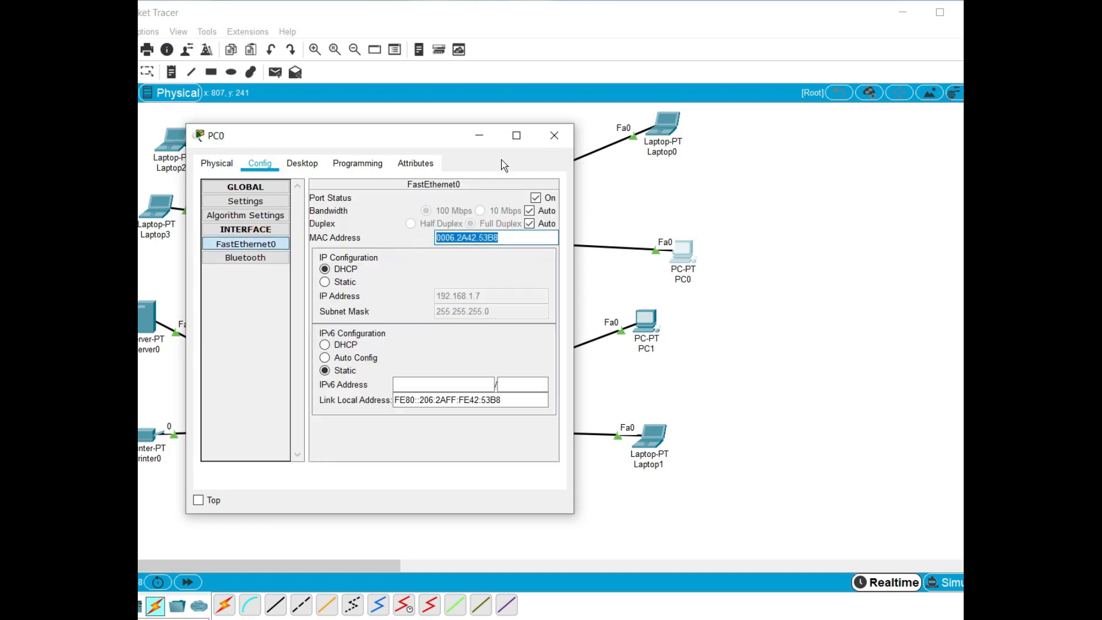
click(559, 135)
Open Switch2's command line and enter global configuration mode with enable and conf t
click(396, 242)
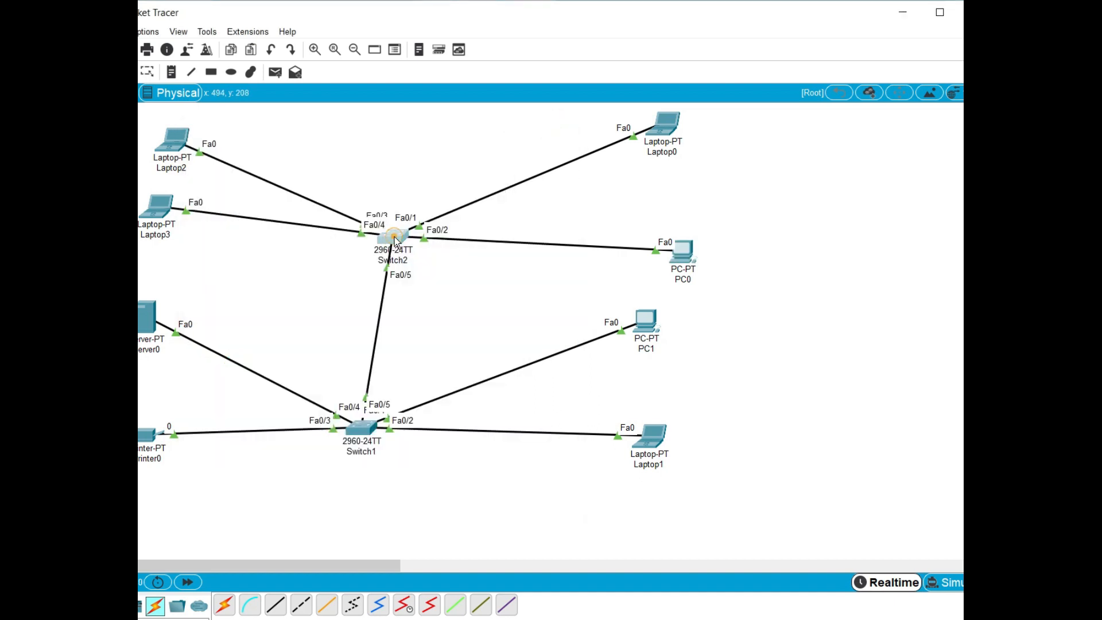
click(295, 168)
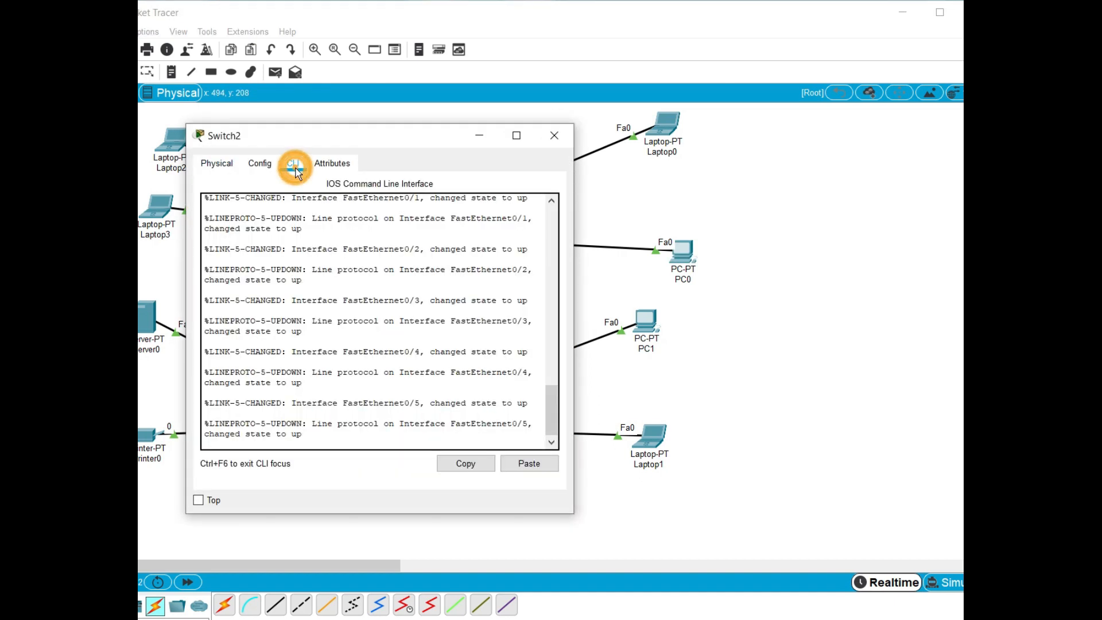
click(309, 446)
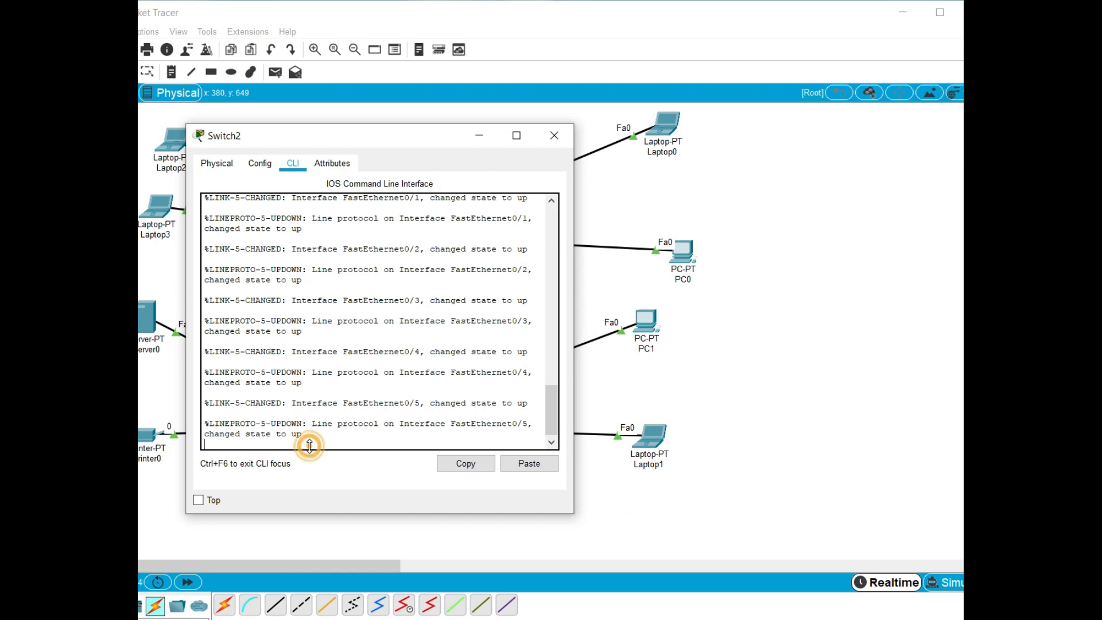
key(Return)
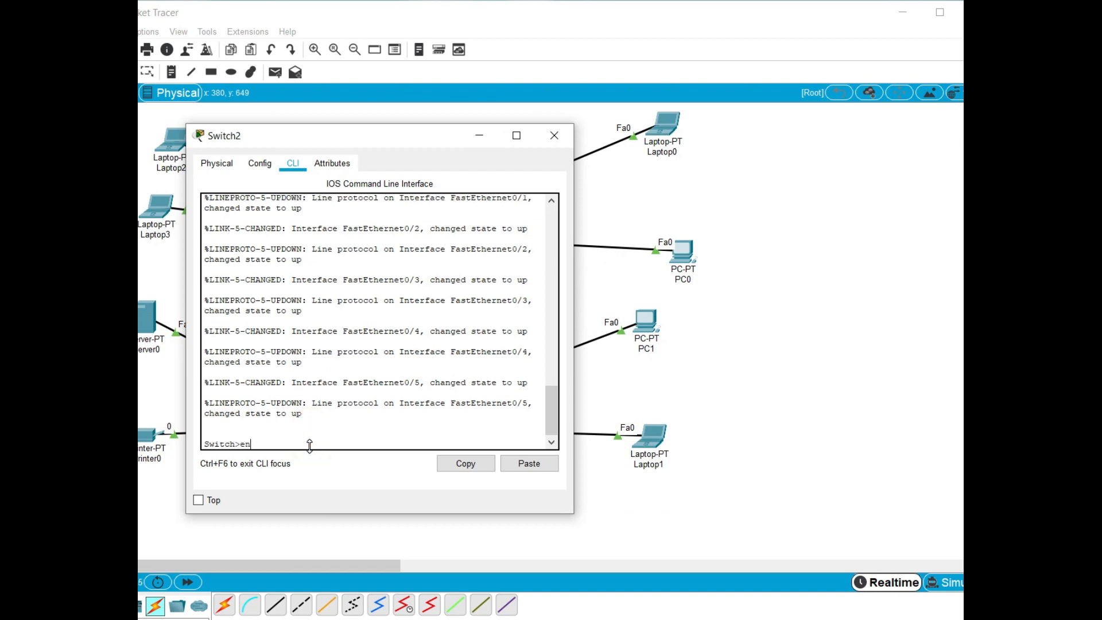
text(en)
key(Tab)
key(Return)
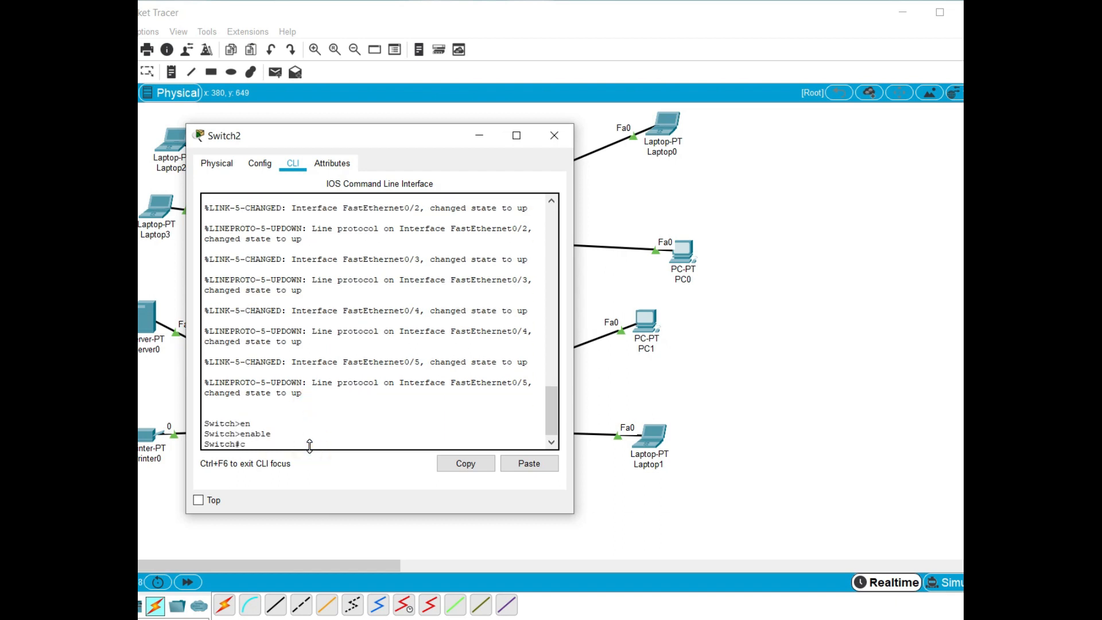
key(Return)
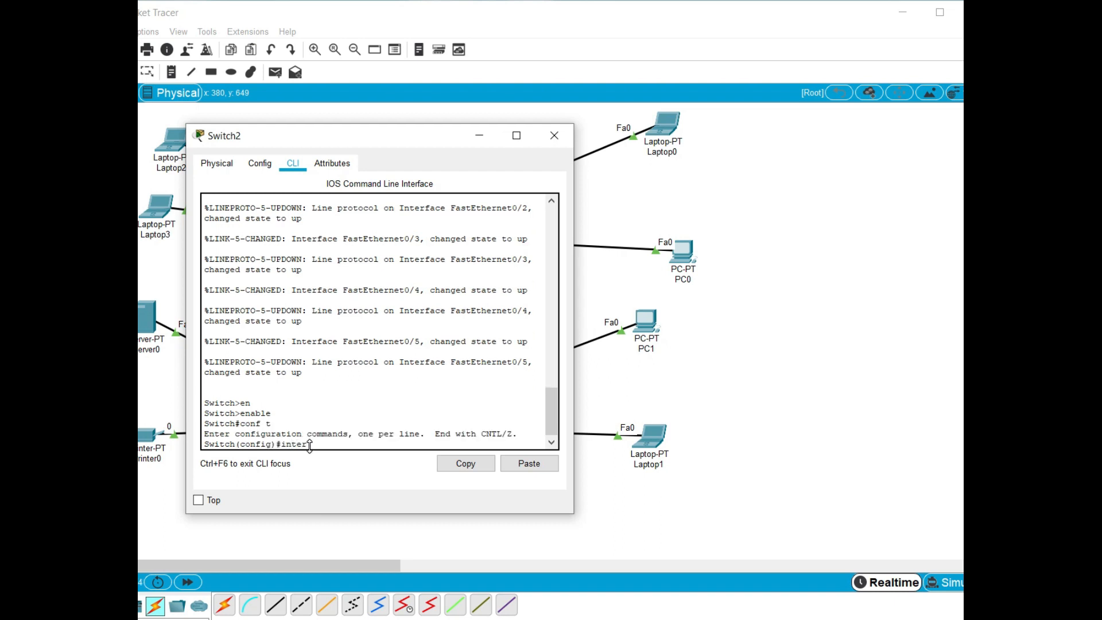
Enter interface configuration for fastEthernet 0/2 on Switch2, moving the switch window aside
drag(388, 137, 483, 115)
key(Tab)
text(fas)
key(Tab)
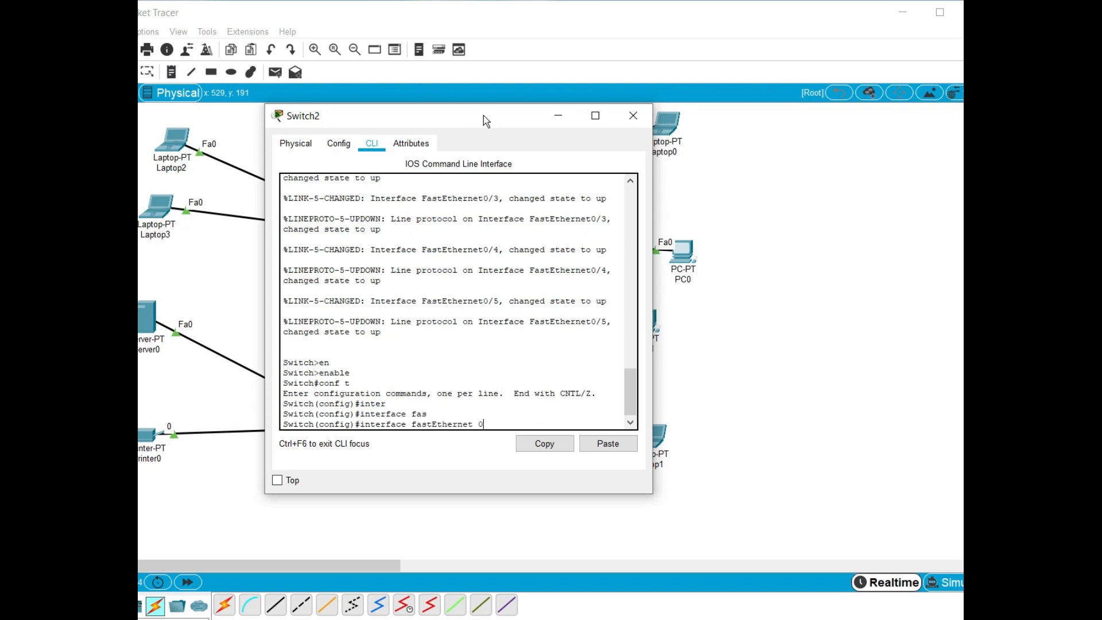
text(0/2)
key(Return)
Set Switch2's fastEthernet 0/2 port to access mode with switchport mode access
text(sw)
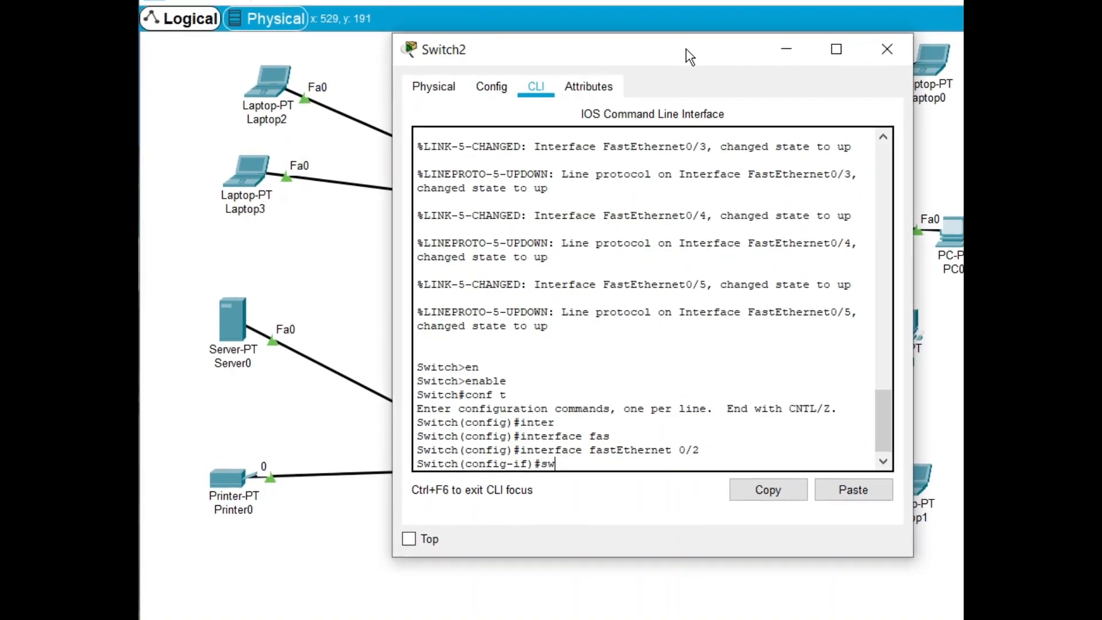
text(i)
key(Tab)
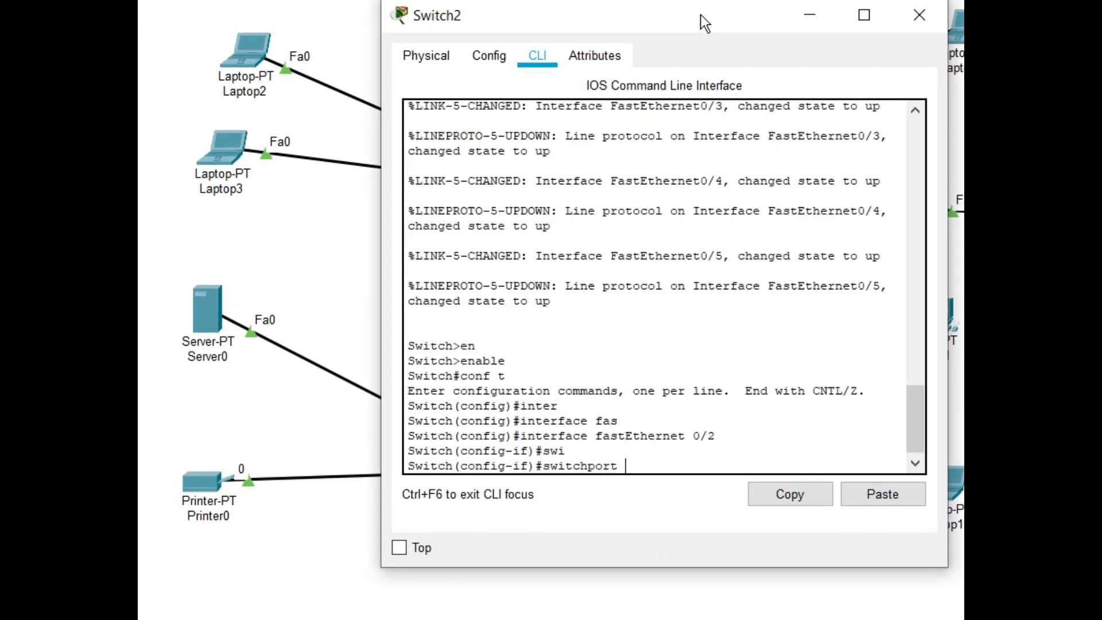
text(mo)
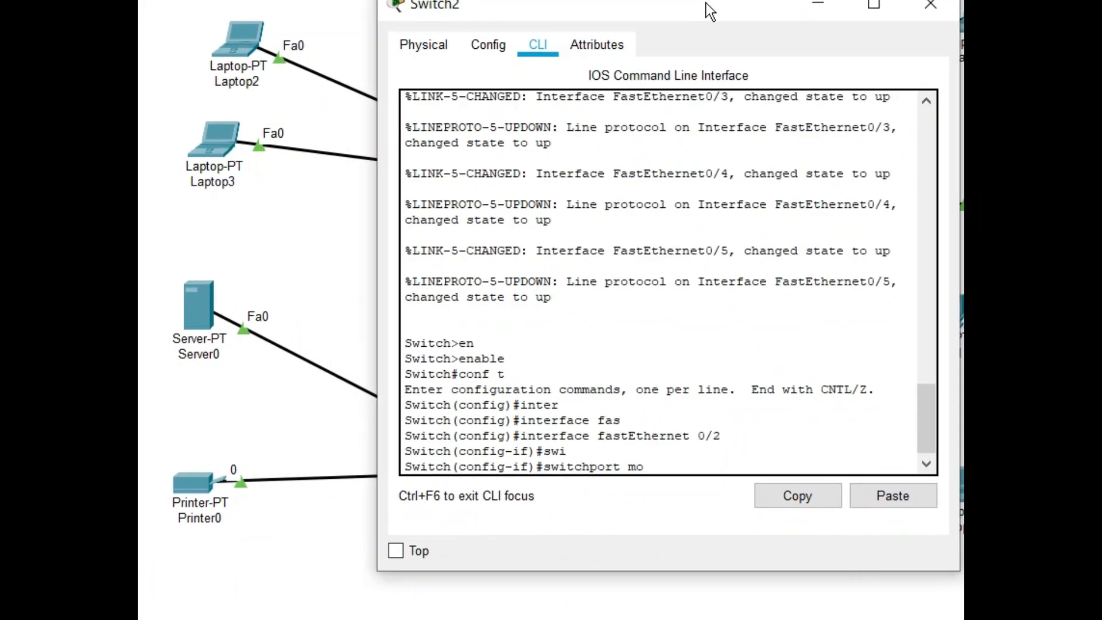
key(Tab)
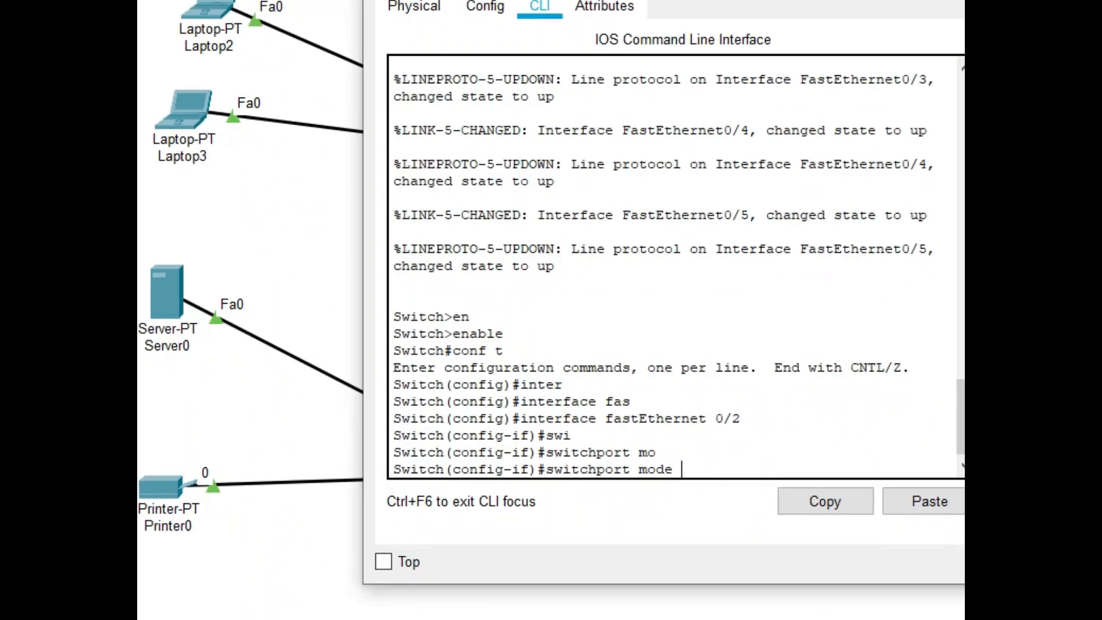
text(ACC)
key(Tab)
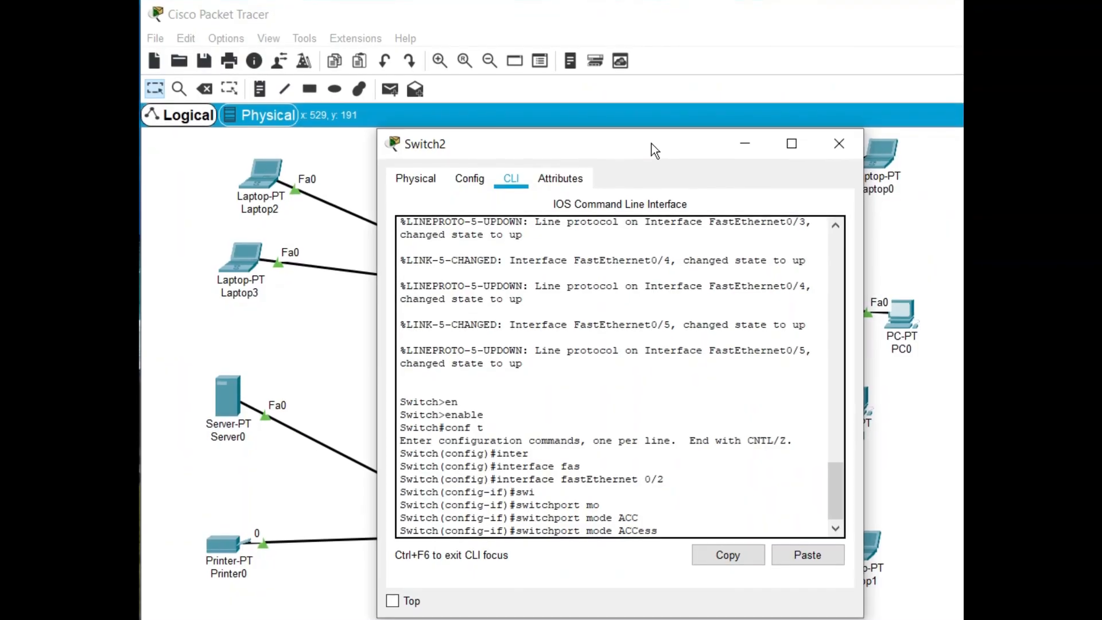
key(Return)
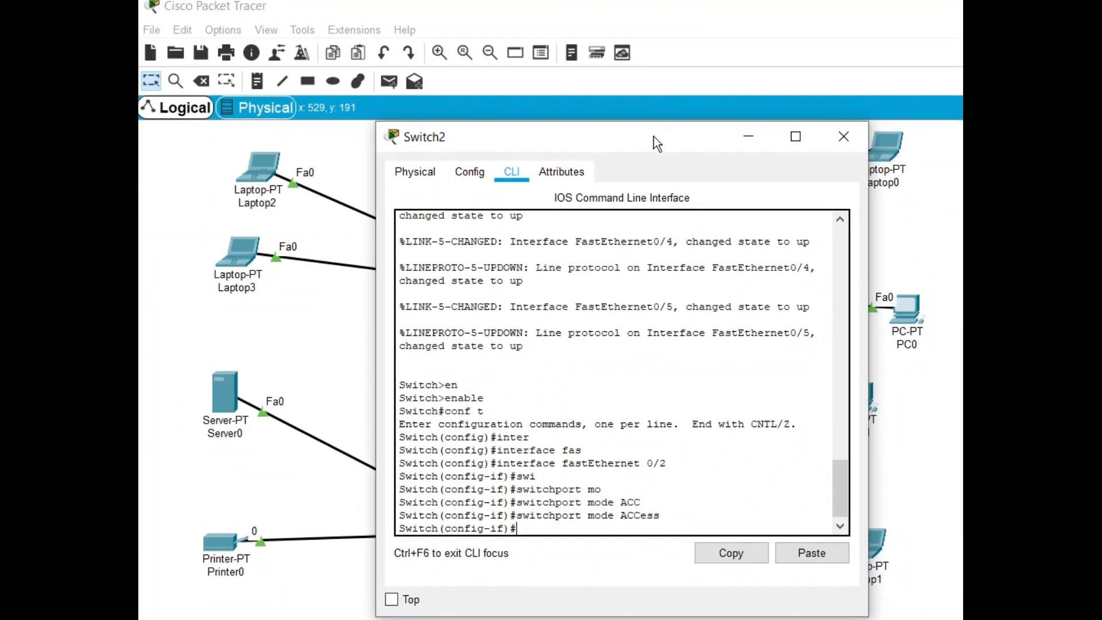
Enable port security on Switch2's fastEthernet 0/2 interface with switchport port-security
key(Up)
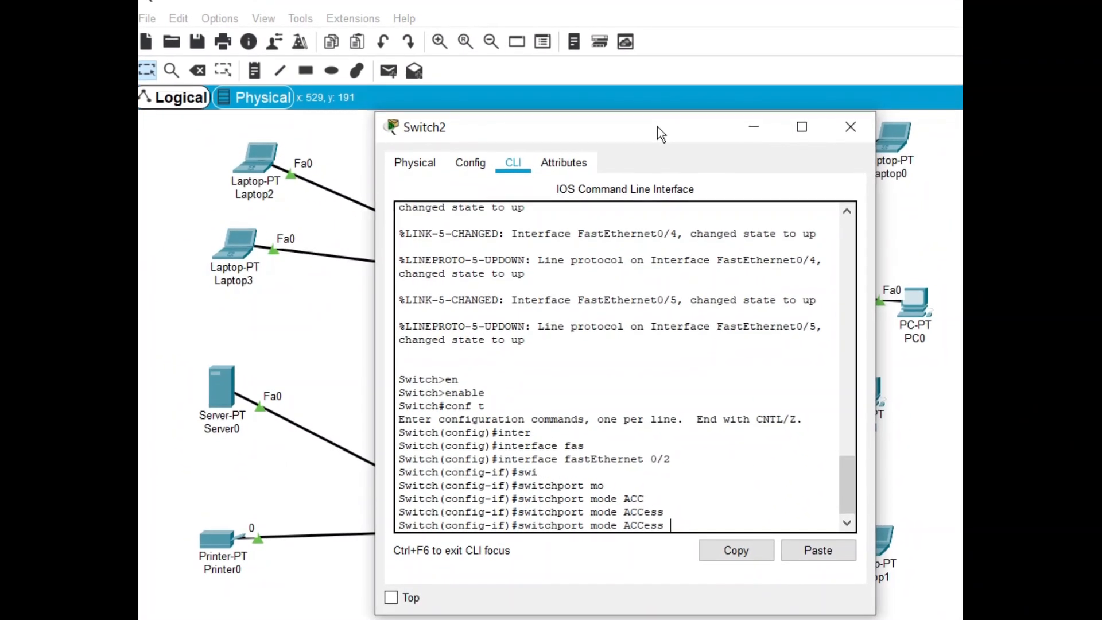
key(BackSpace)
key(BackSpace)
key(BackSpace)
key(BackSpace)
key(BackSpace)
key(BackSpace)
key(BackSpace)
key(BackSpace)
key(BackSpace)
key(BackSpace)
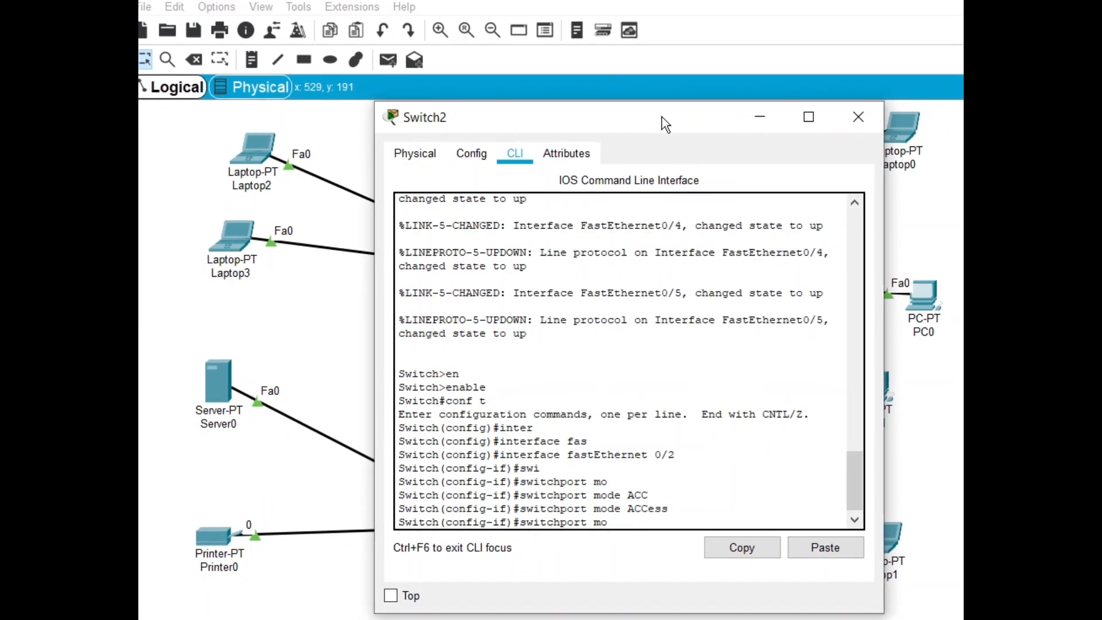
key(BackSpace)
key(BackSpace)
text(po)
key(Tab)
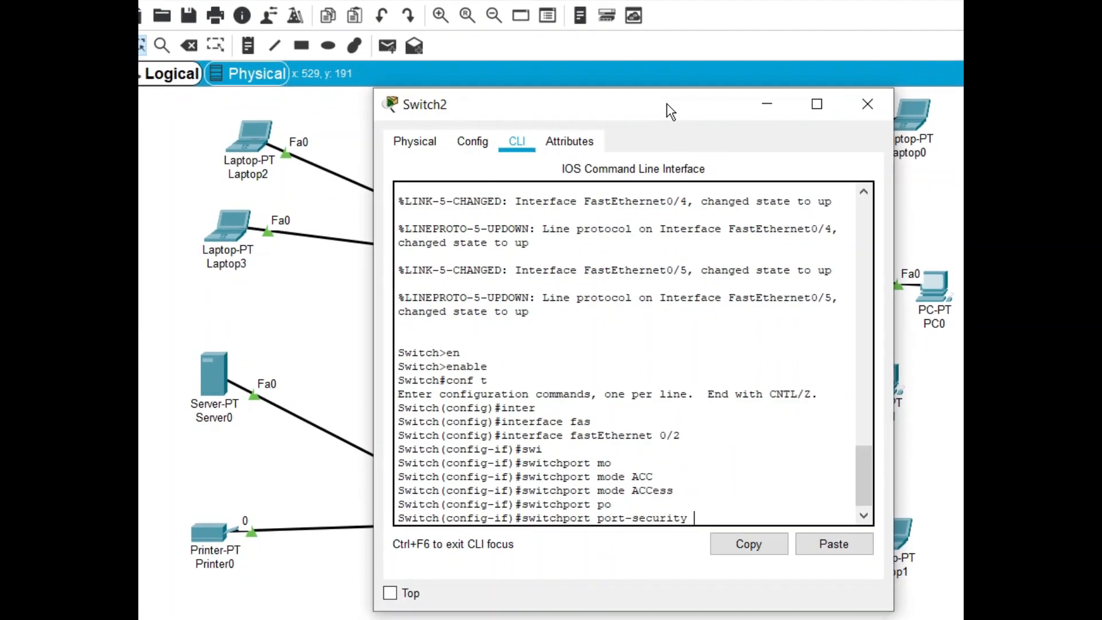
key(Return)
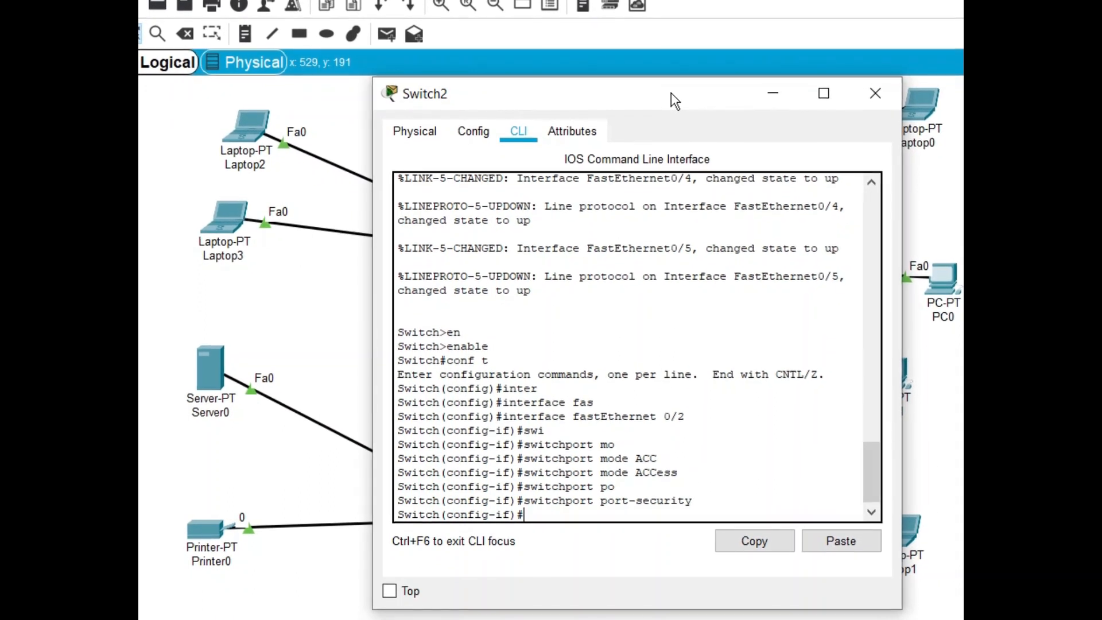
Bind the copied MAC address 0006.2A42.53B8 to the port with switchport port-security mac-address
key(Up)
text(mac)
key(Tab)
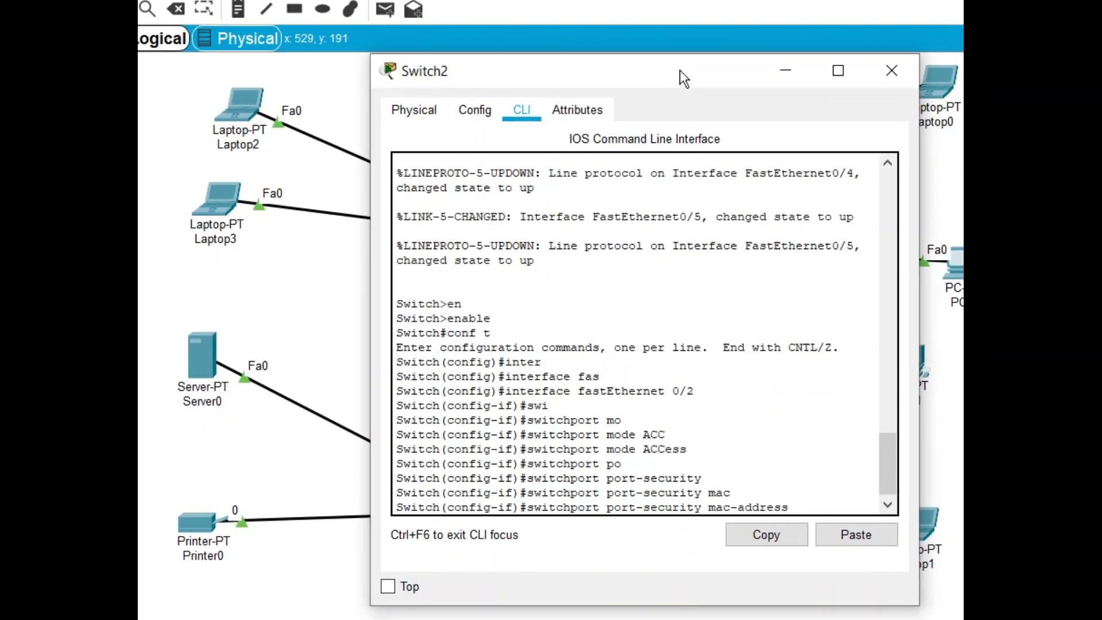
right_click(806, 503)
click(859, 535)
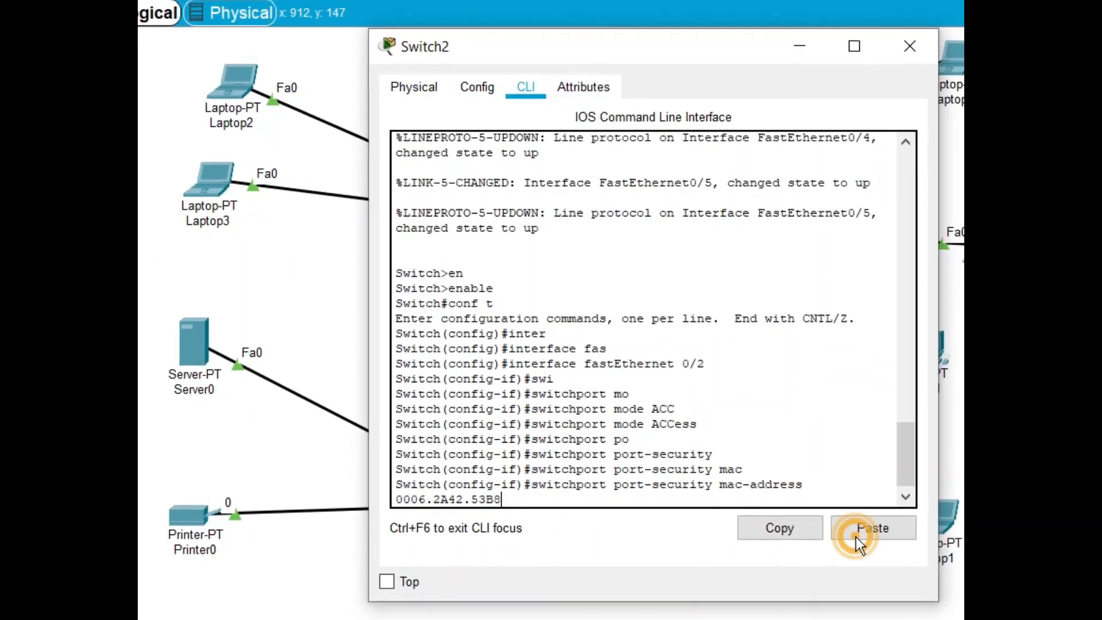
key(Return)
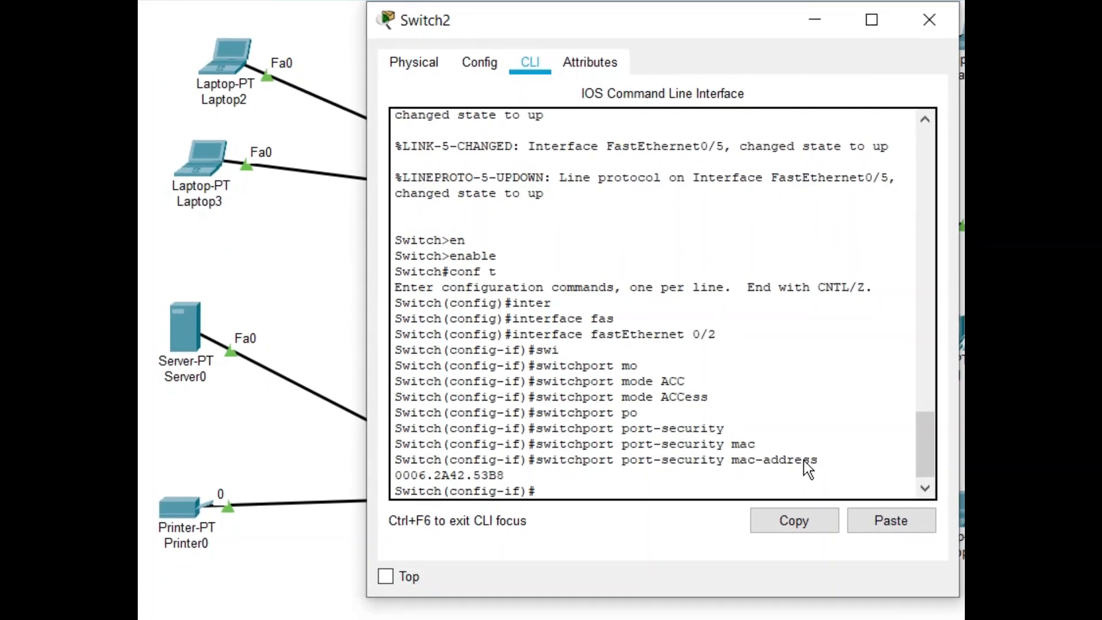
Exit the interface configuration and save Switch2's configuration with do wr
text(ex)
text(it)
key(Return)
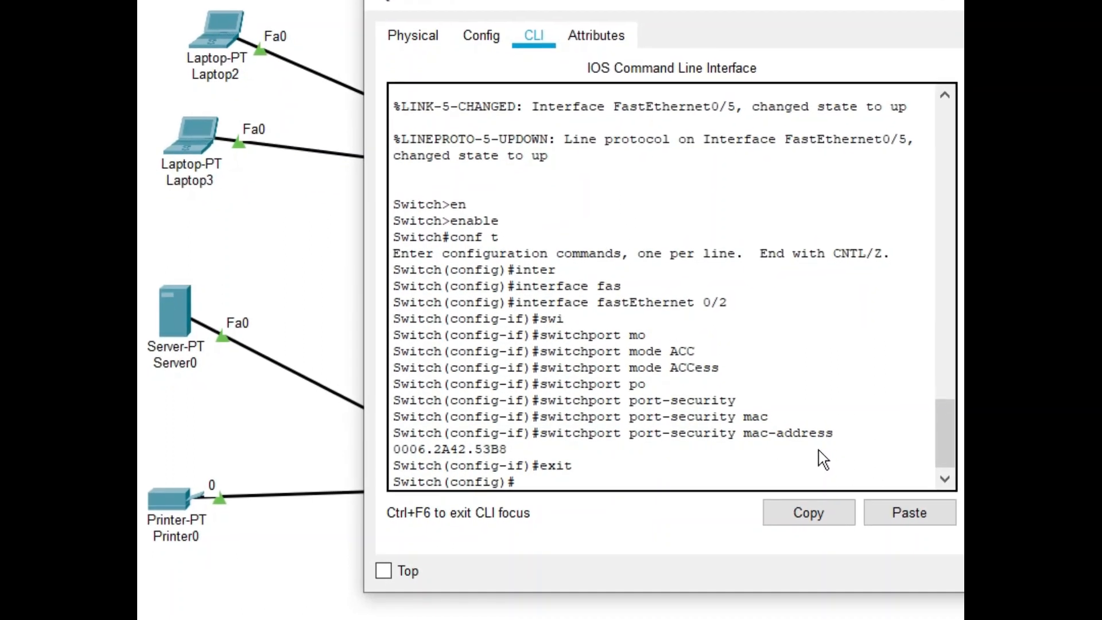
text(do wr)
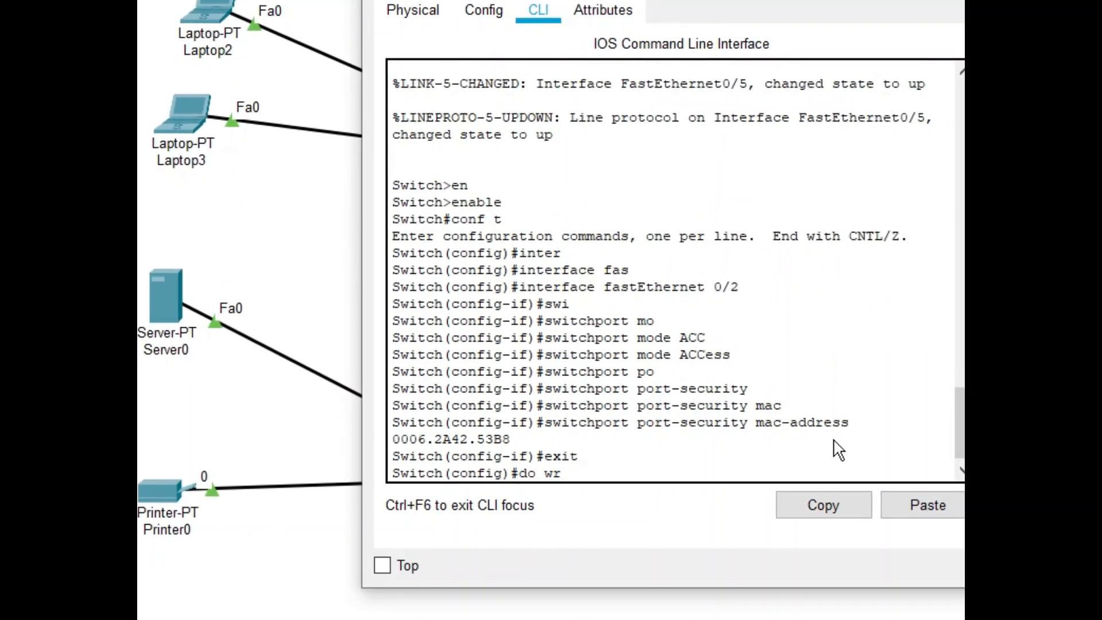
key(Return)
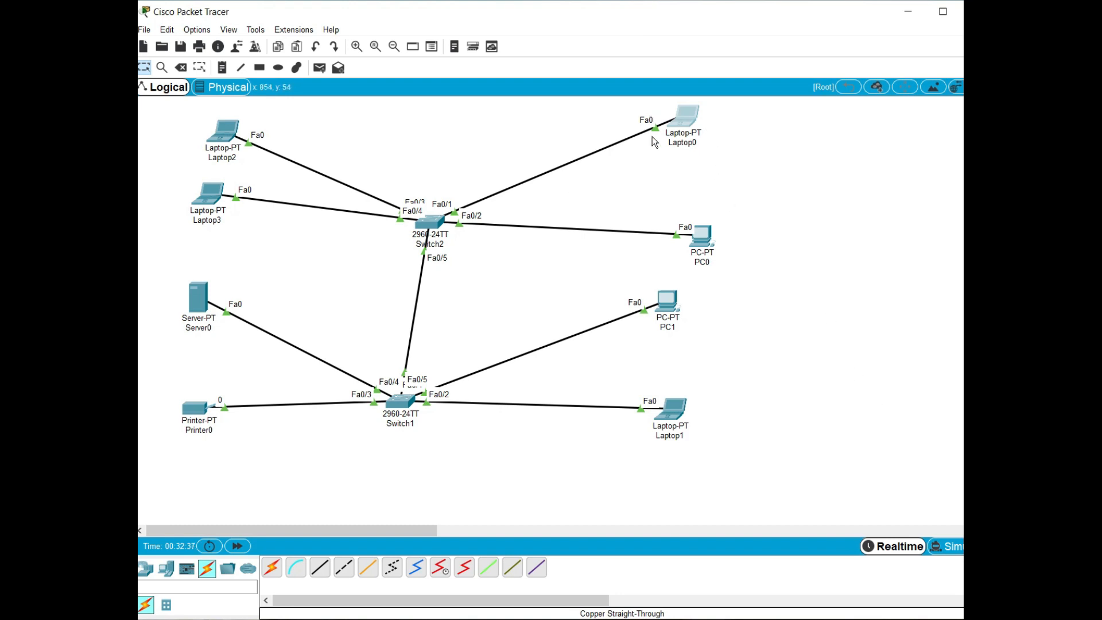
Delete Laptop0 from the topology and place a new laptop above PC0 in its place
mouse_move(686, 132)
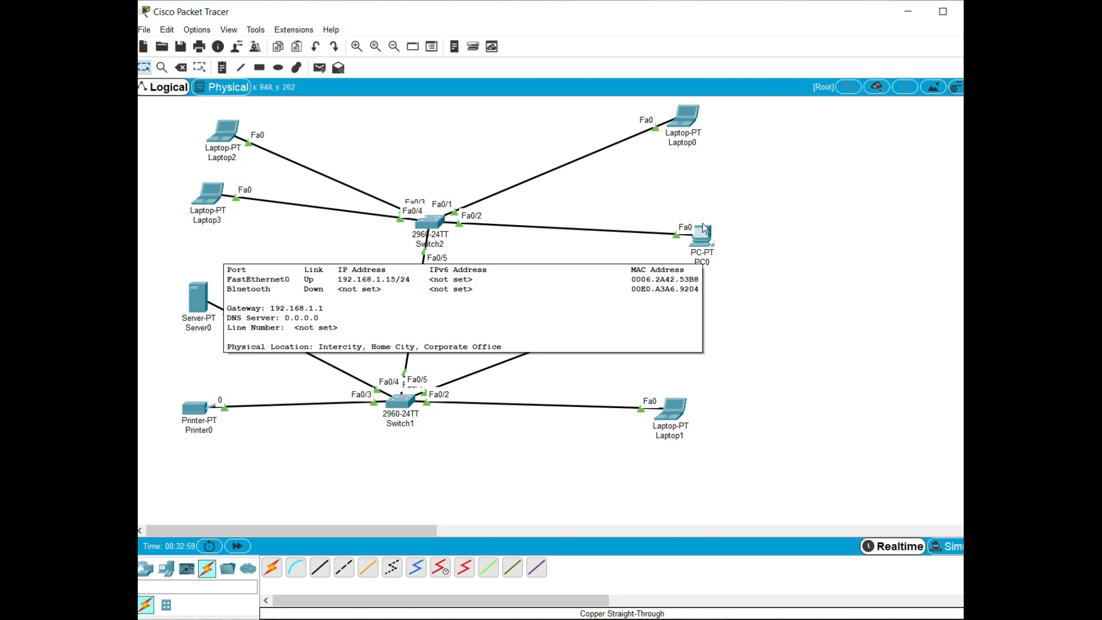
click(181, 67)
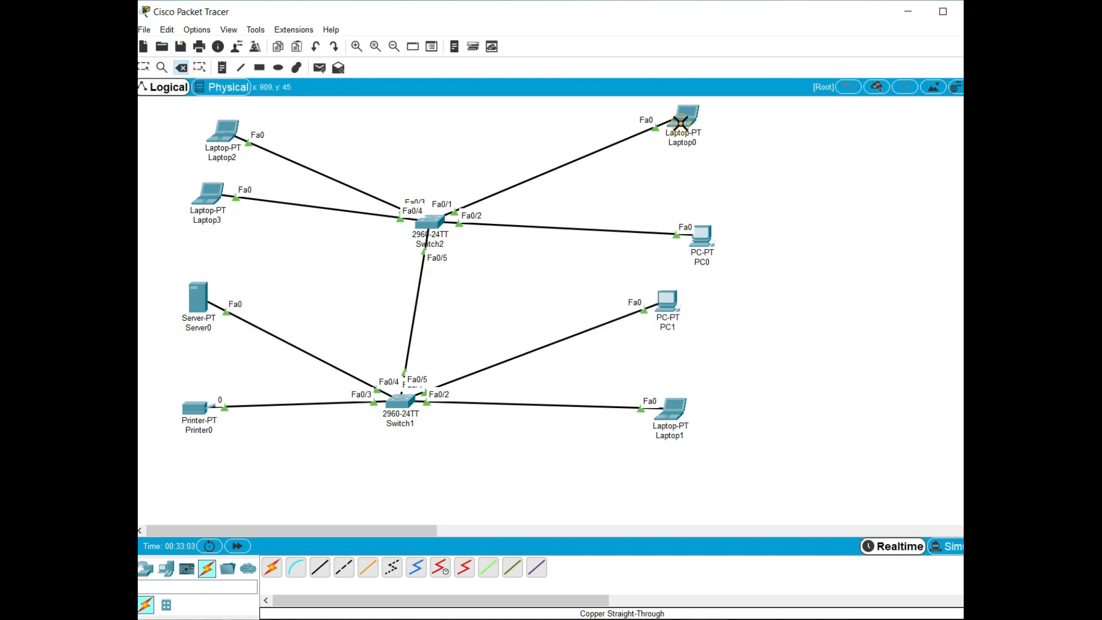
click(682, 118)
click(166, 569)
click(296, 567)
click(710, 140)
Connect the new laptop to Switch2's FastEthernet0/1 port with a copper straight-through cable
click(207, 568)
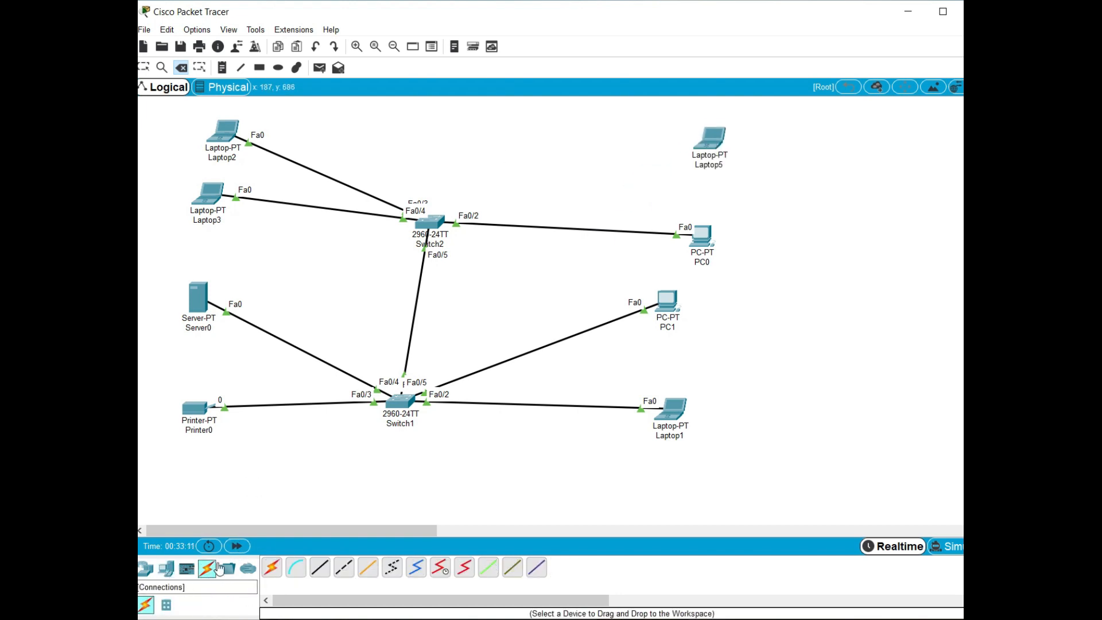
key(Escape)
click(320, 567)
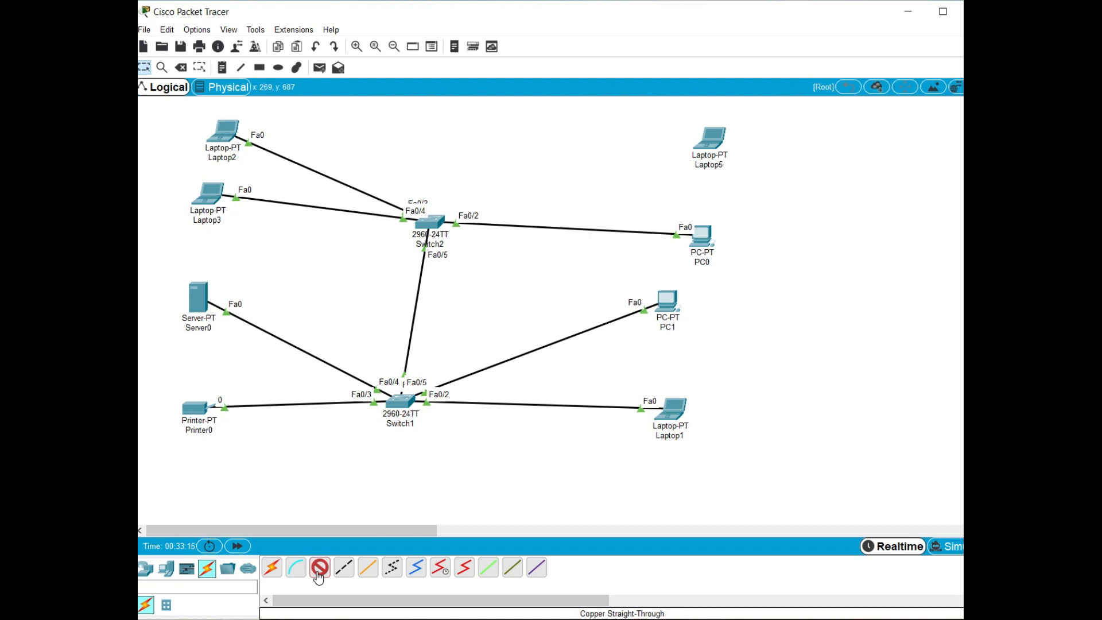
click(706, 138)
click(738, 189)
click(416, 240)
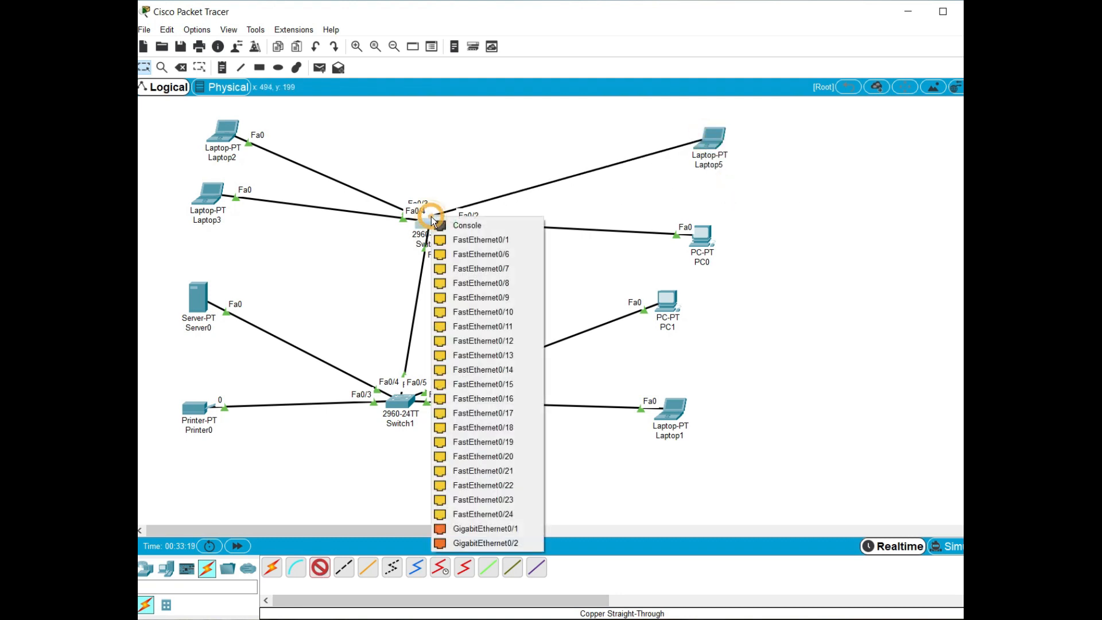
click(468, 238)
Try to obtain an IP address for Laptop5 through DHCP, requesting it a second time after switching to static
click(708, 148)
click(344, 152)
click(289, 204)
click(289, 229)
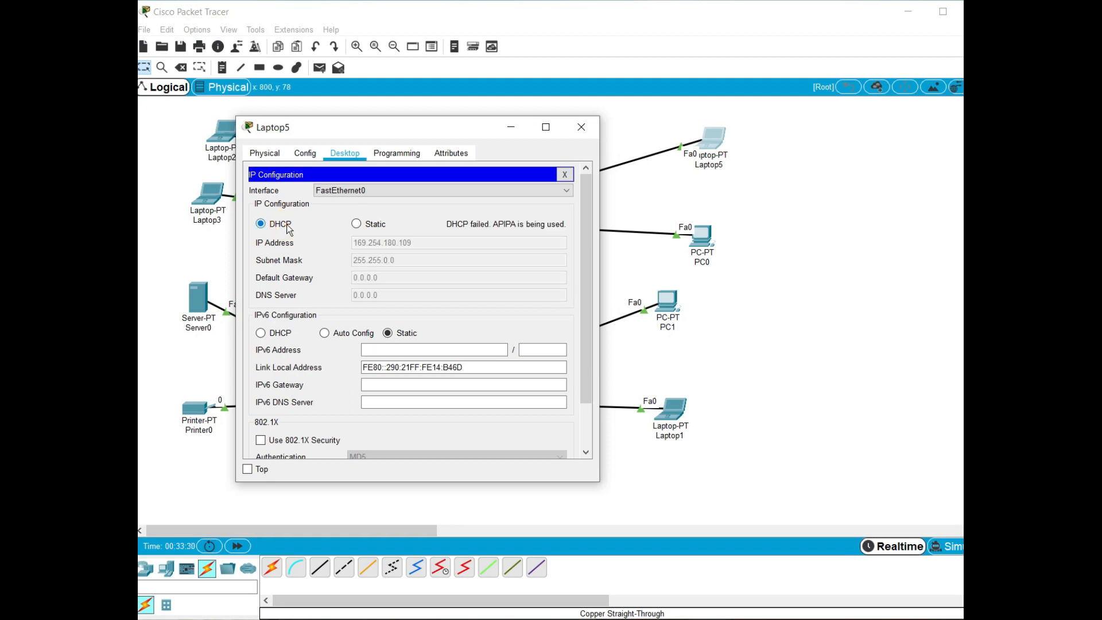
click(356, 223)
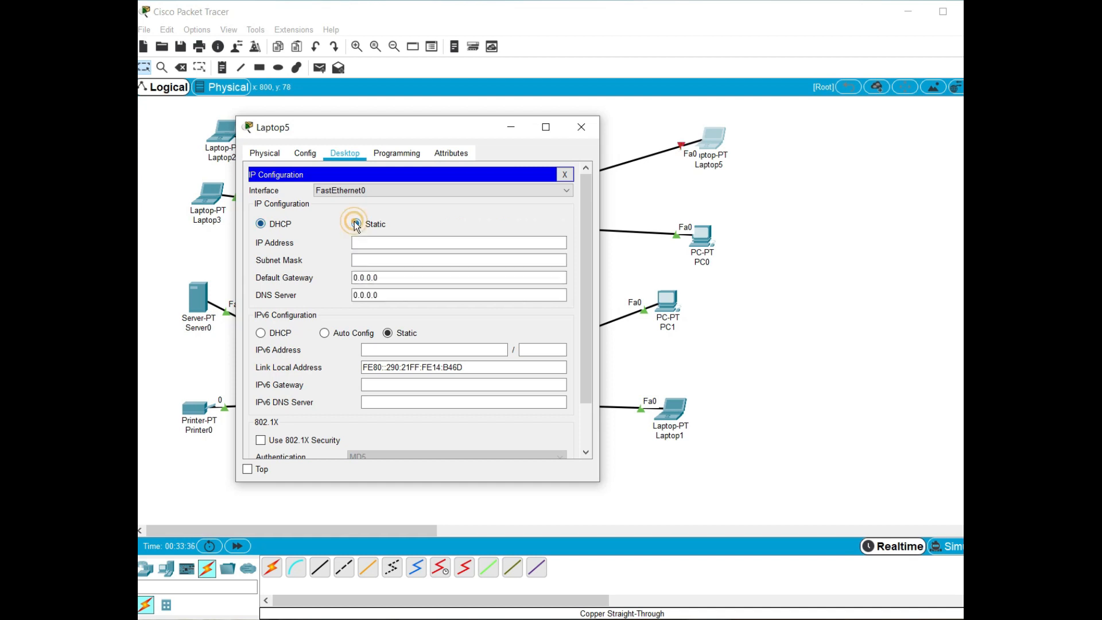
click(288, 225)
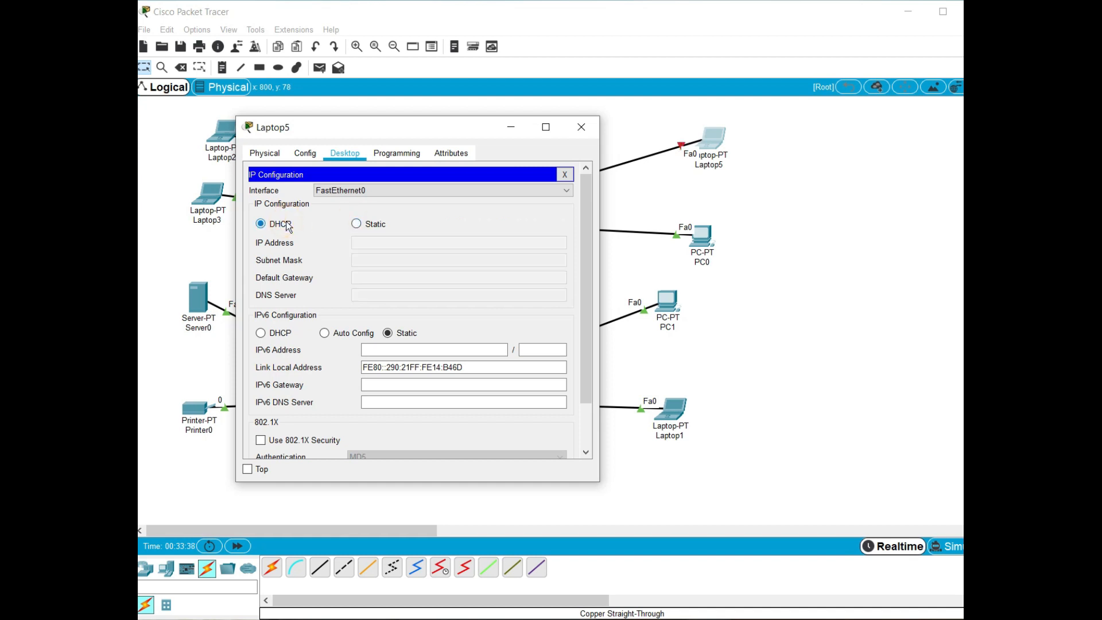
Give Laptop5 the static IP address 192.168.1.14 with subnet mask 255.255.255.0 and default gateway 192.168.1.1
click(356, 224)
click(363, 243)
text(192.168)
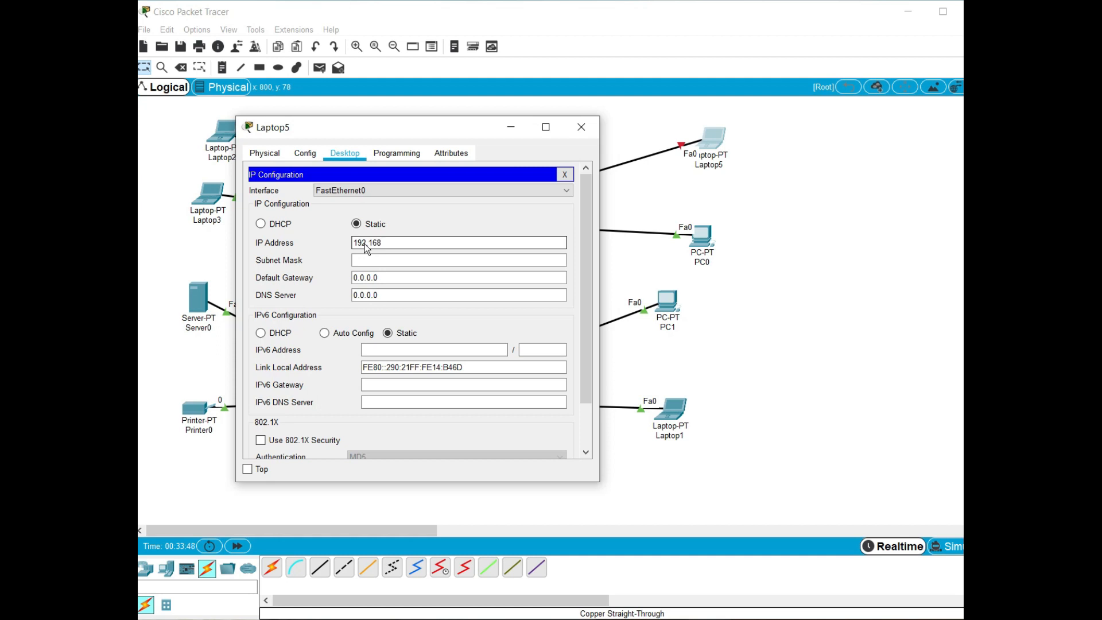
text(.1.14)
key(Tab)
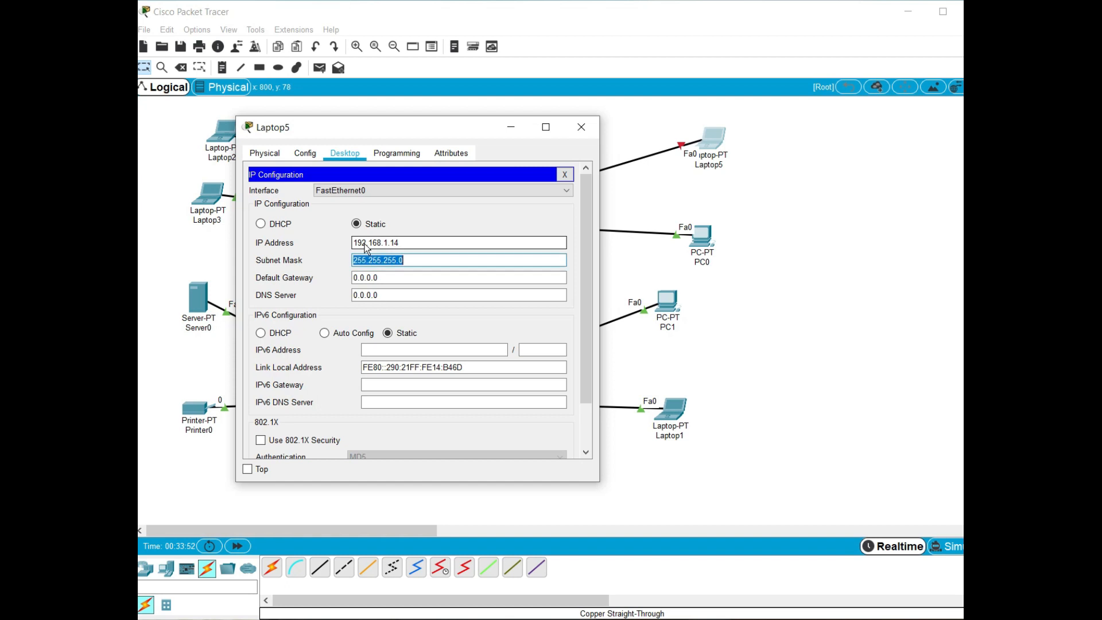
key(Tab)
text(192.168.1.1)
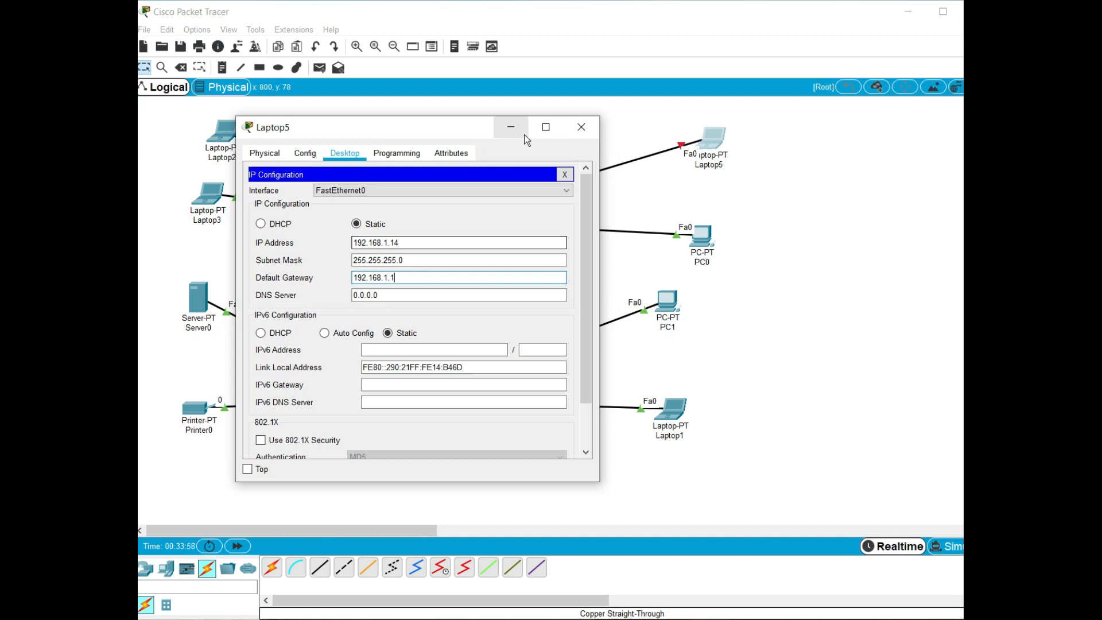
click(566, 173)
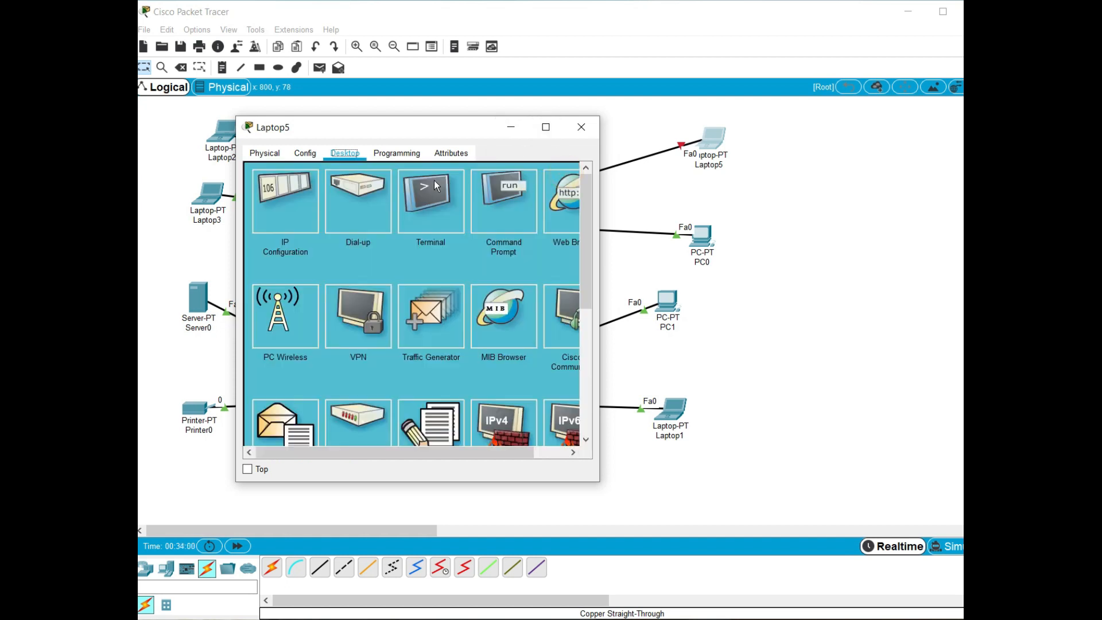
Ping 192.168.1.15 from Laptop5's command prompt to test the secured port, and put the laptop's window away
click(431, 202)
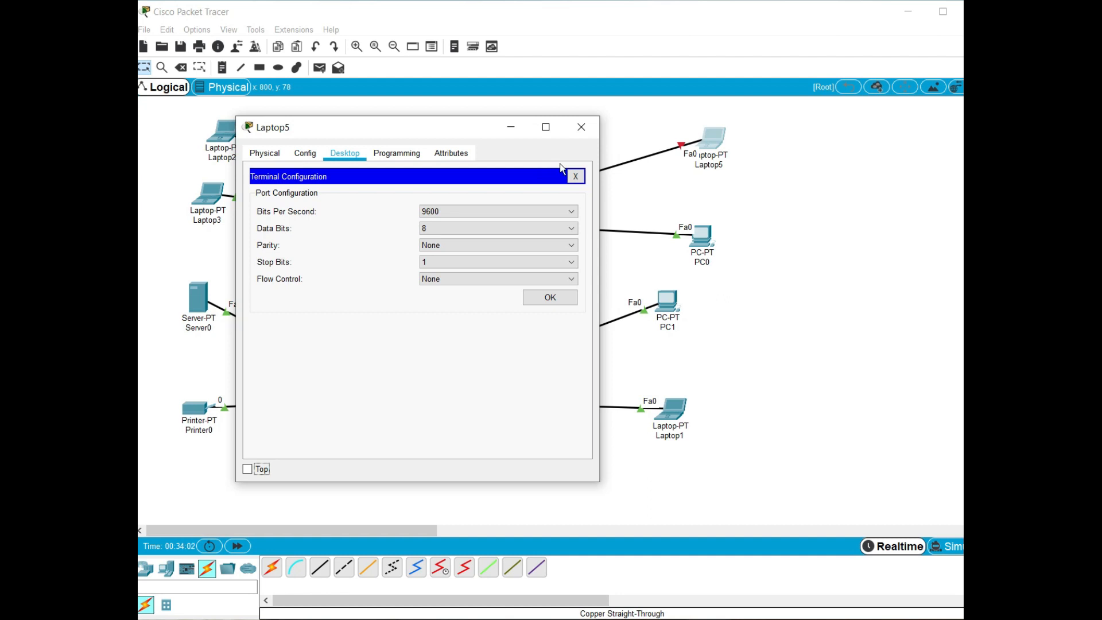
click(577, 177)
click(493, 194)
text(ping 192.168.1.15)
key(Return)
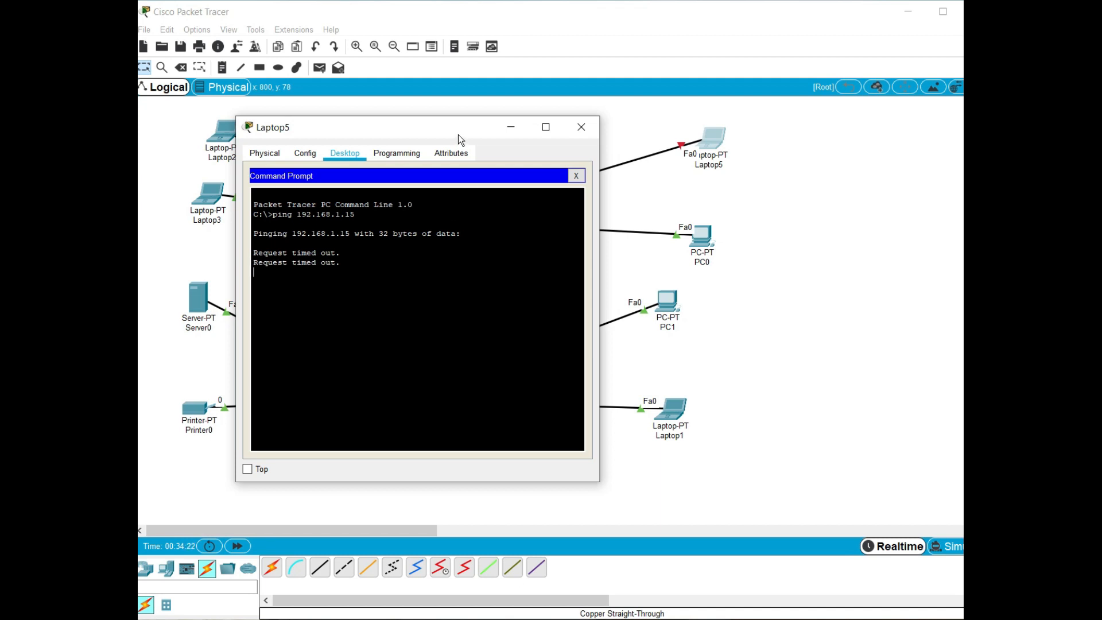
click(510, 126)
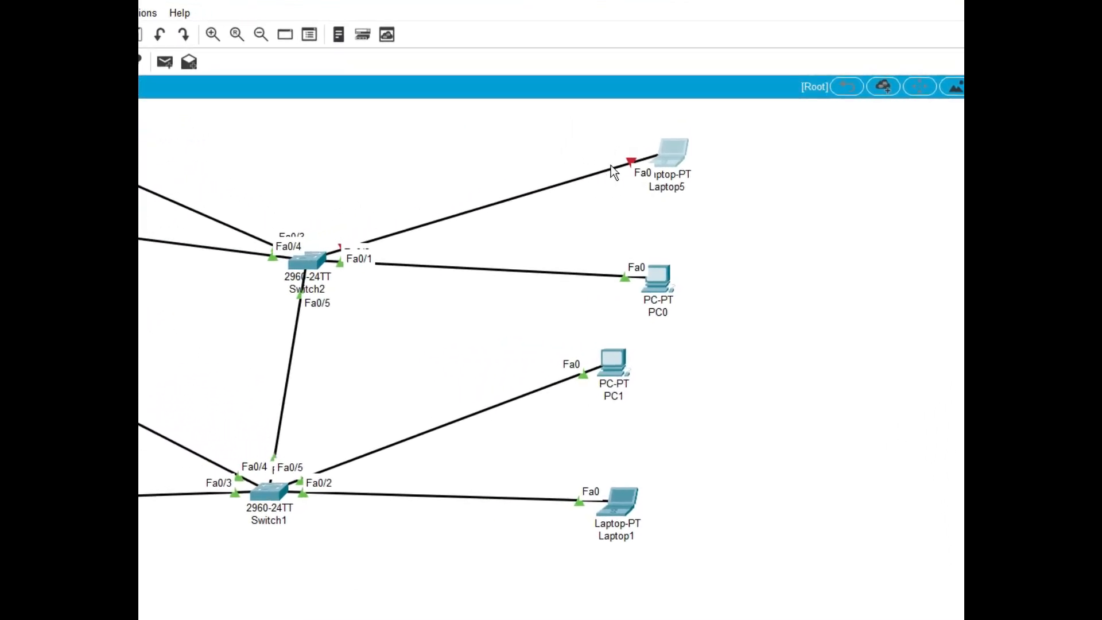
mouse_move(680, 212)
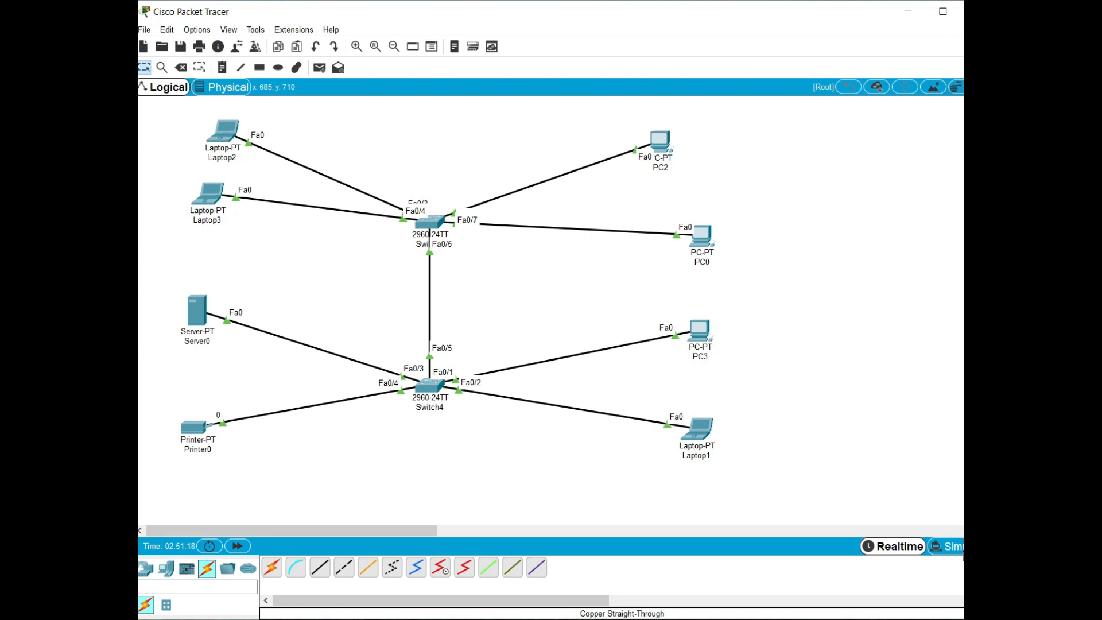
Open Switch4's command line and enter global configuration mode with enable and conf t
click(430, 386)
click(337, 153)
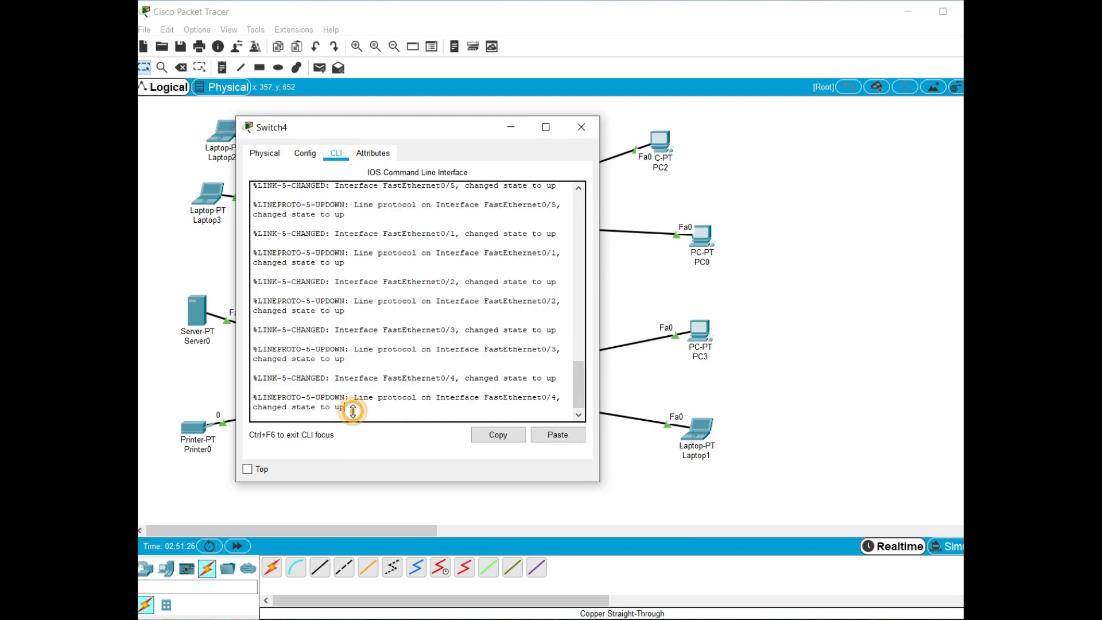
key(Return)
text(en)
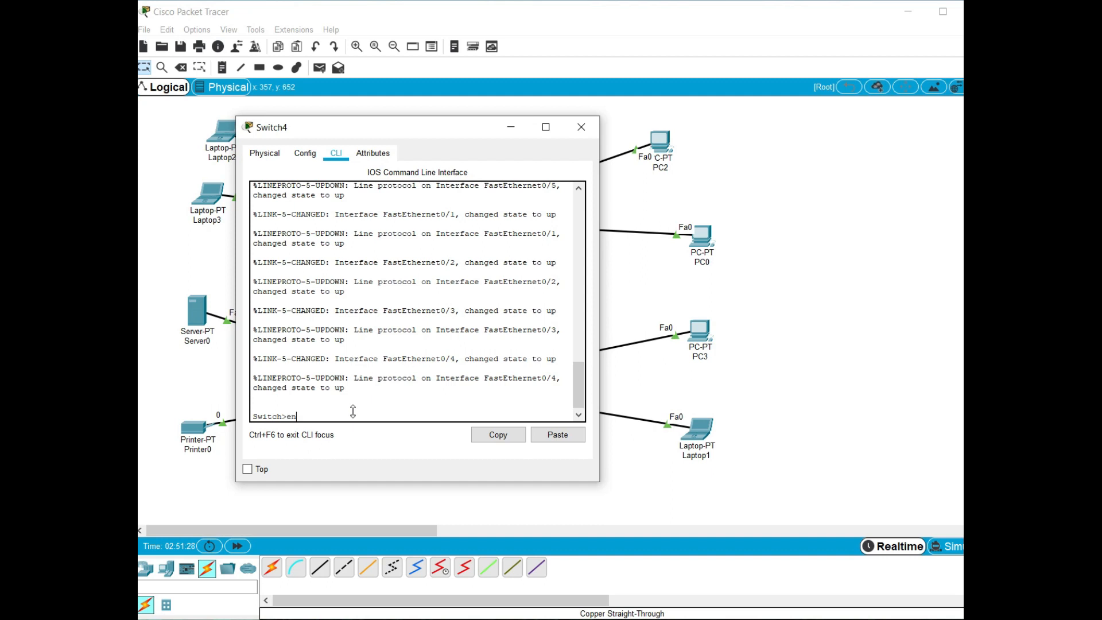
key(Tab)
key(Return)
text(conf t)
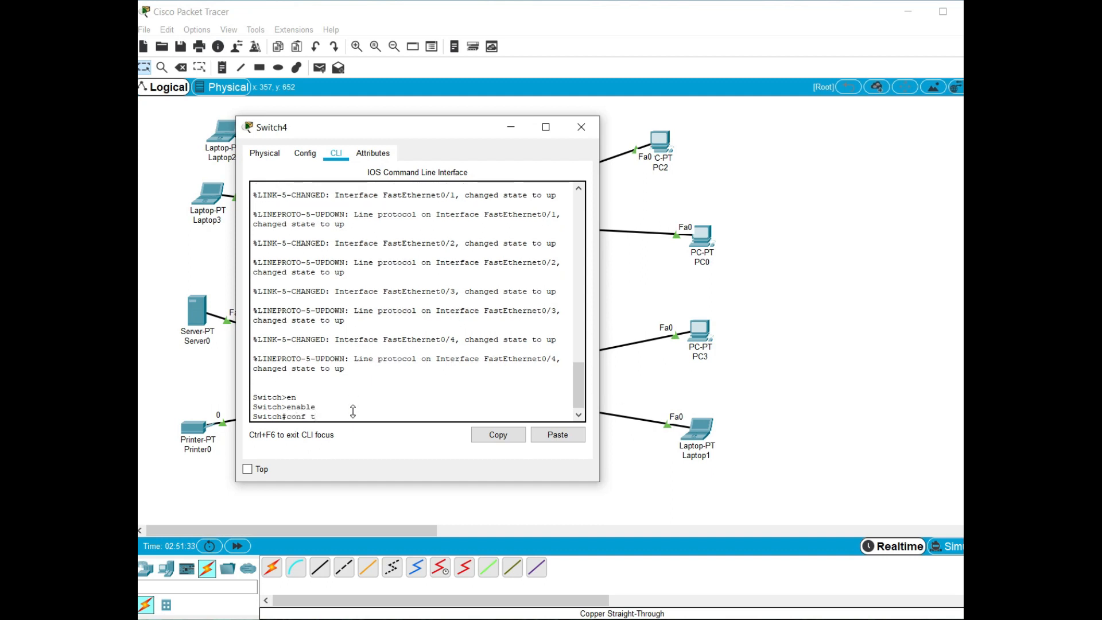
key(Return)
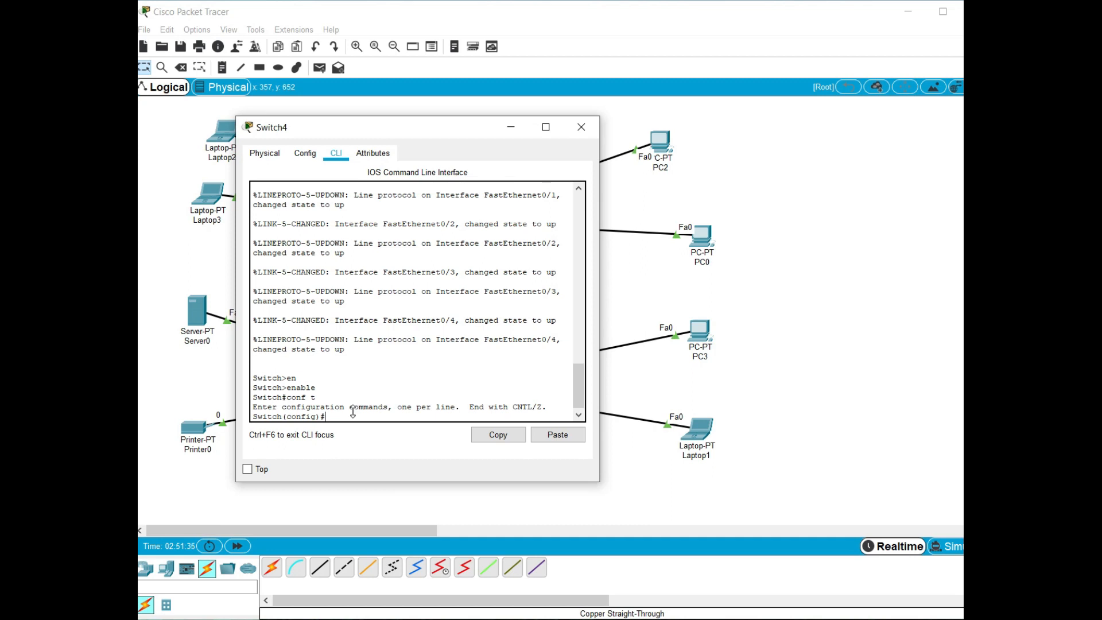
Enter interface configuration for fastEthernet 0/1 on Switch4
text(inter)
key(Tab)
text(fas)
key(Tab)
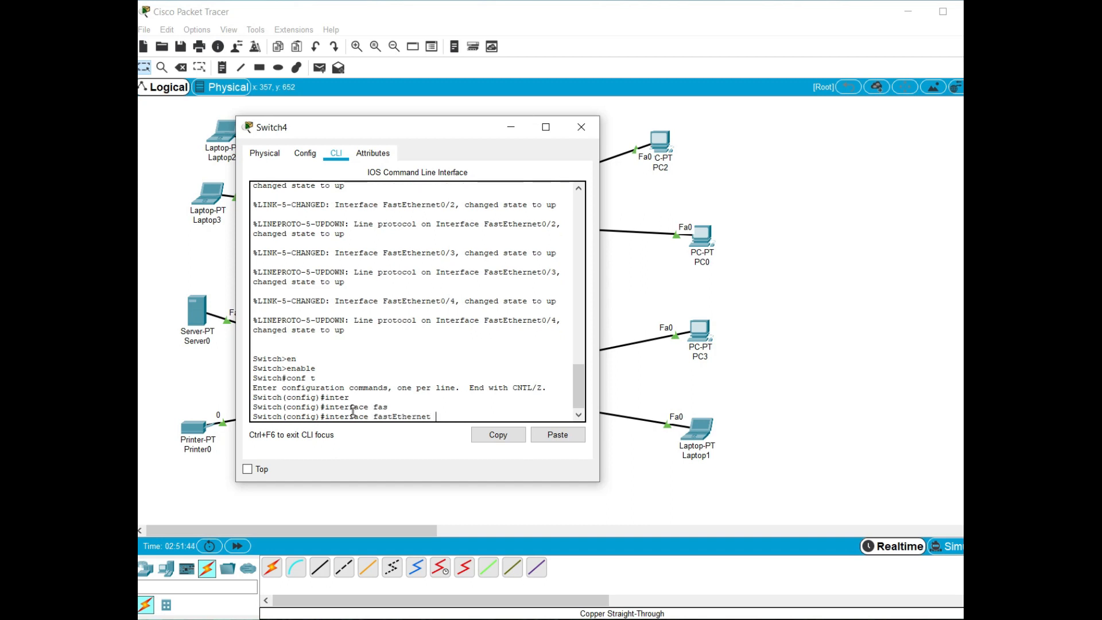
text(0/1)
key(Return)
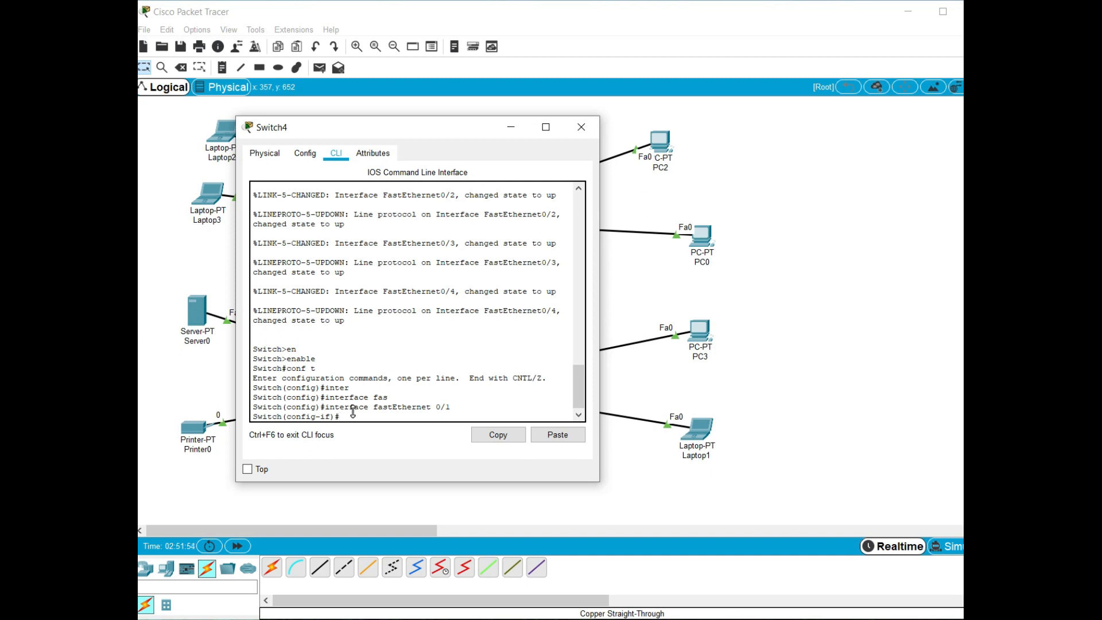
Limit the port to 10 MAC addresses with switchport port-security maximum 10
text(sw)
key(Tab)
text(por)
key(Tab)
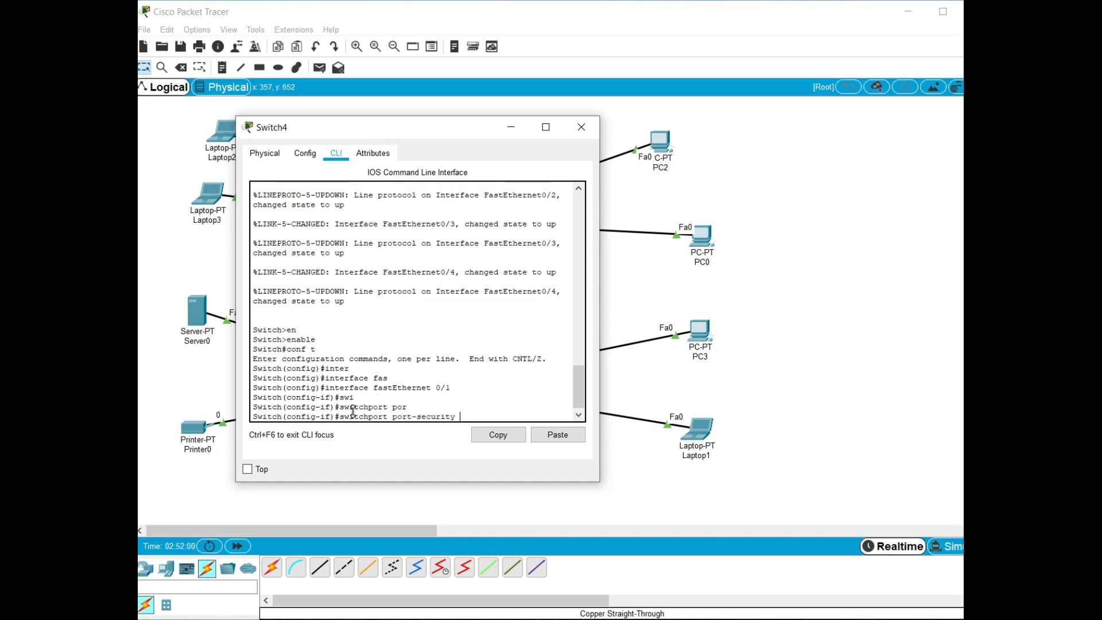
text(max)
key(Tab)
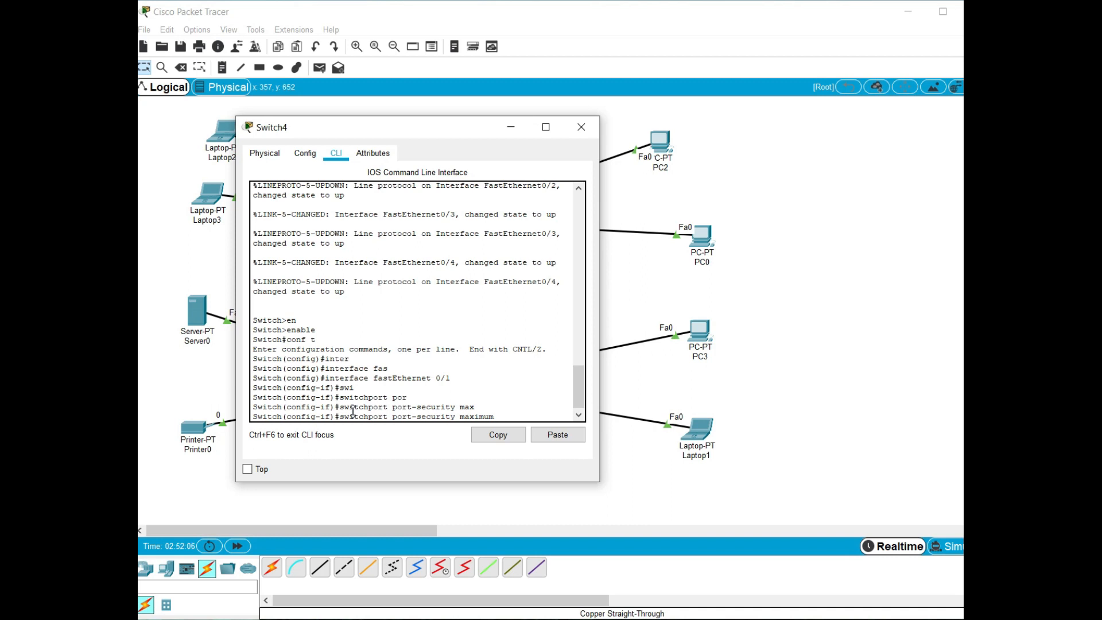
text(10)
key(Return)
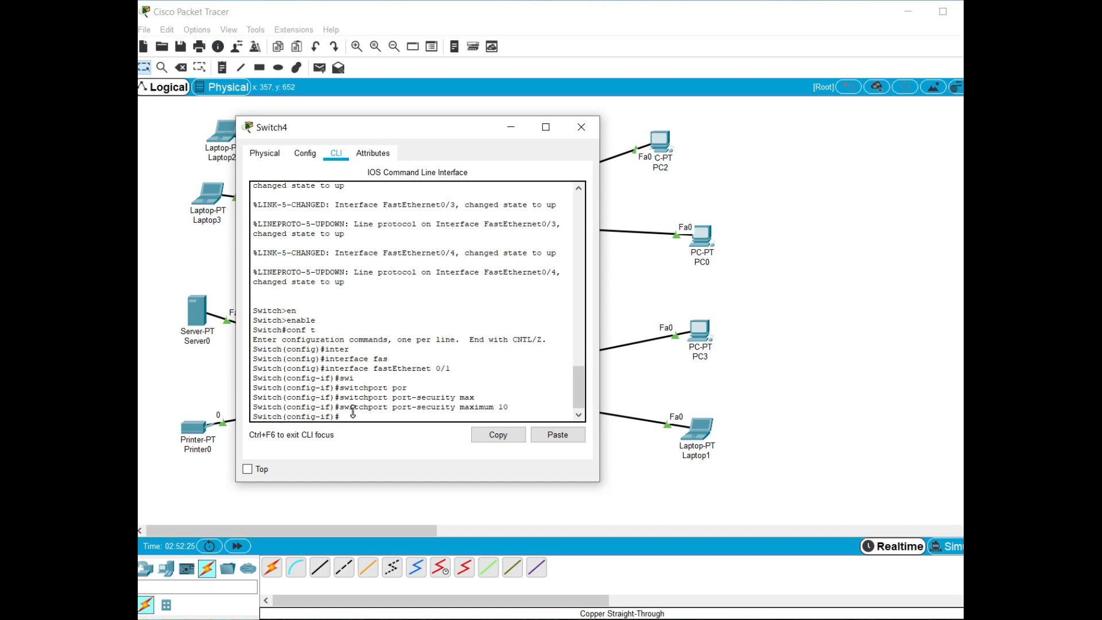
Exit the interface configuration, save Switch4's configuration with do wr, and close the switch window
text(exit)
key(Return)
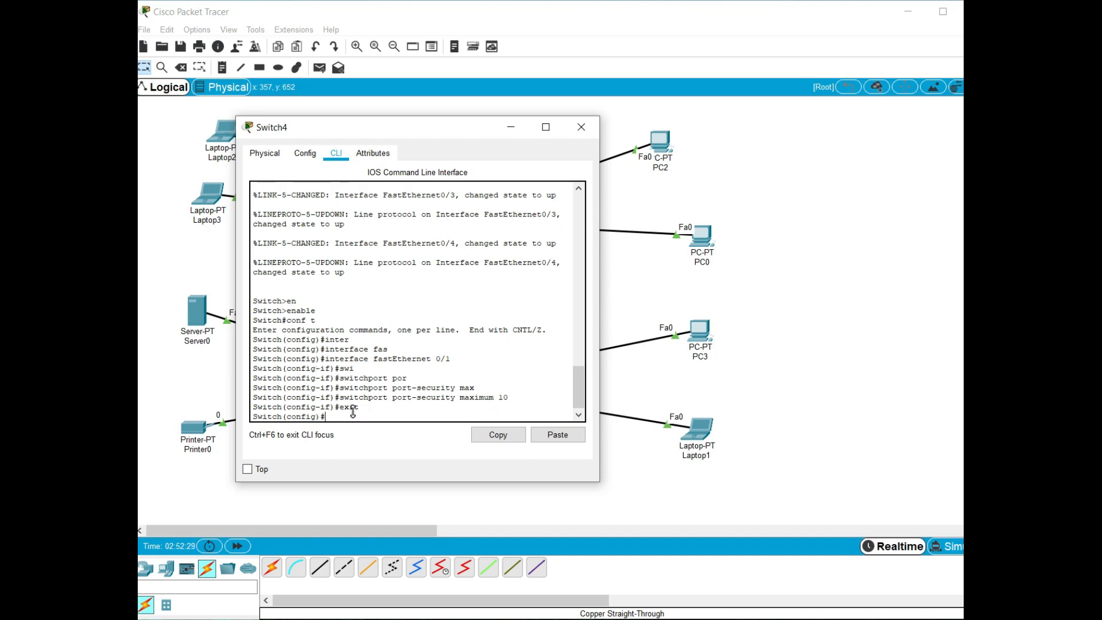
text(do wr)
key(Return)
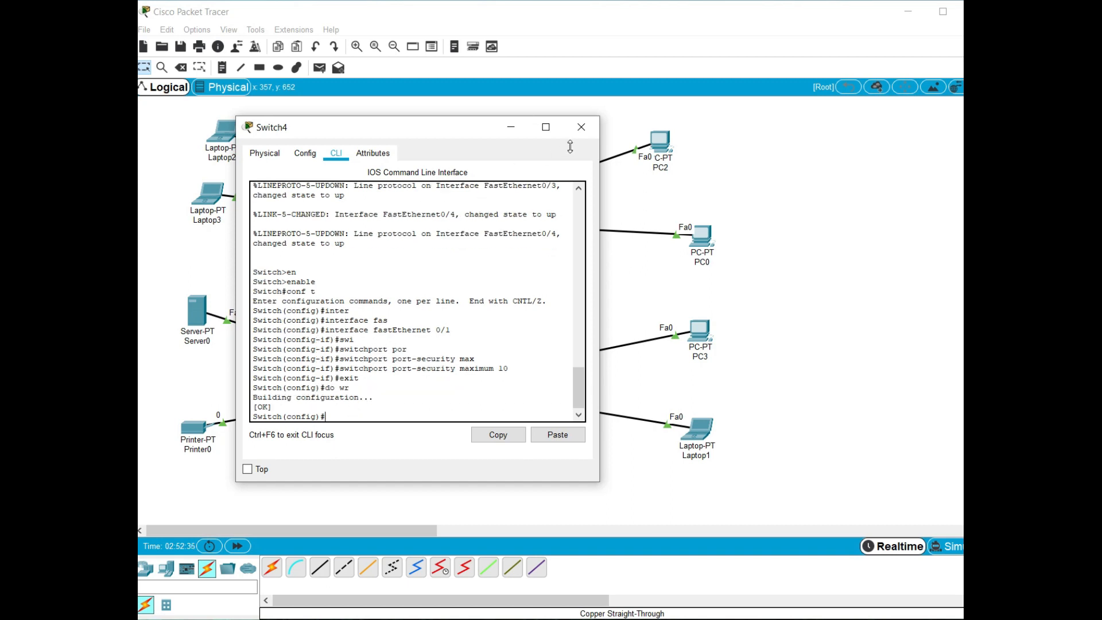
click(583, 130)
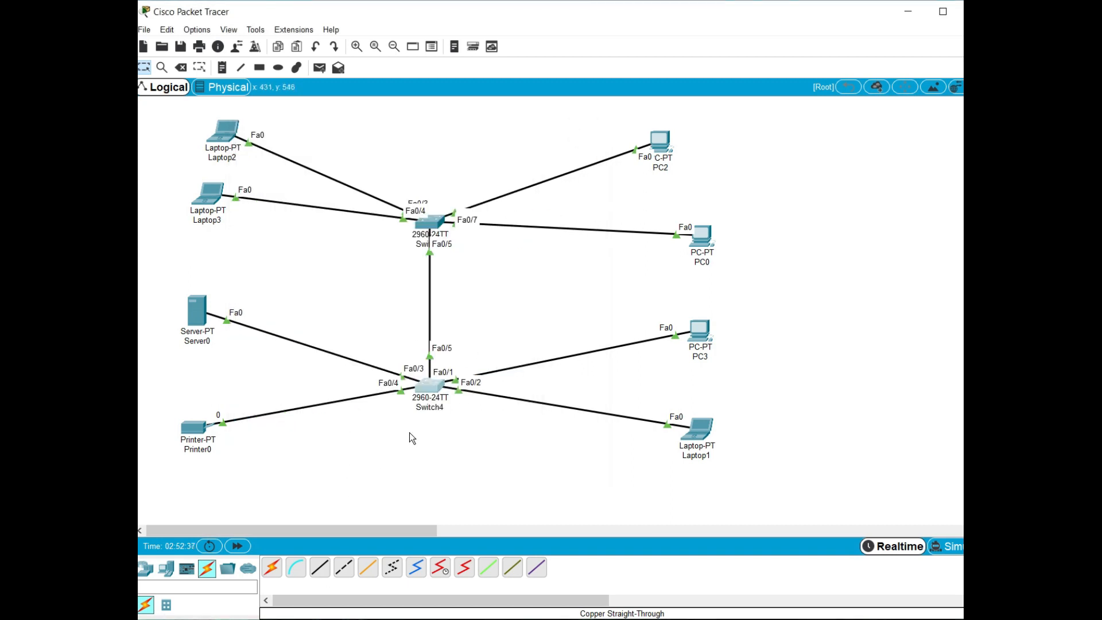
Move PC3 up closer to PC0 and look up its IP configuration
drag(697, 330, 706, 305)
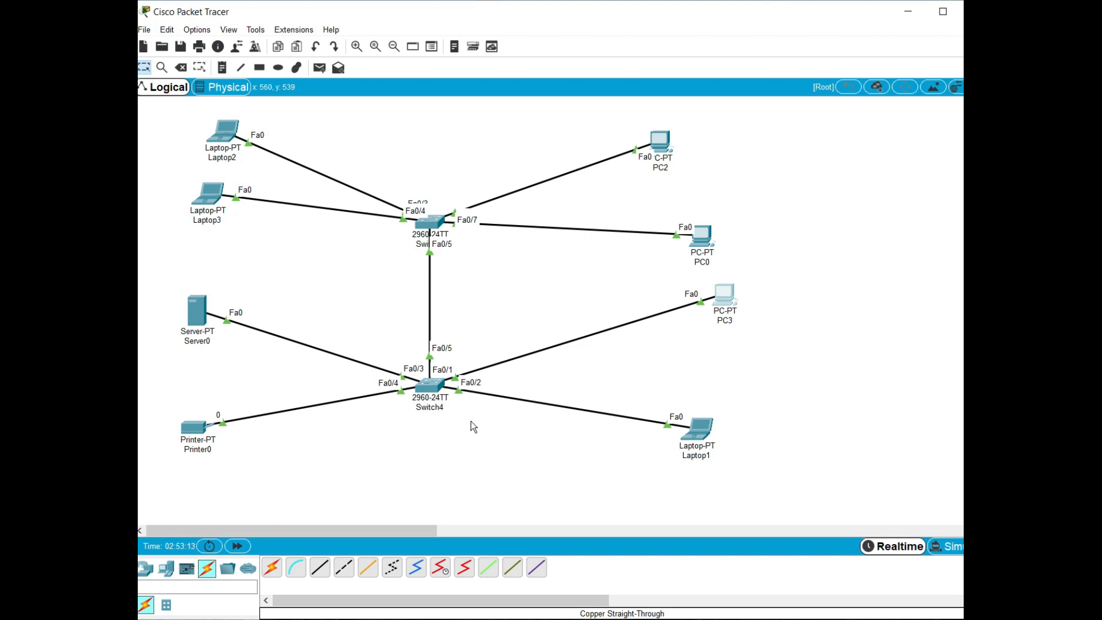
click(722, 303)
click(502, 217)
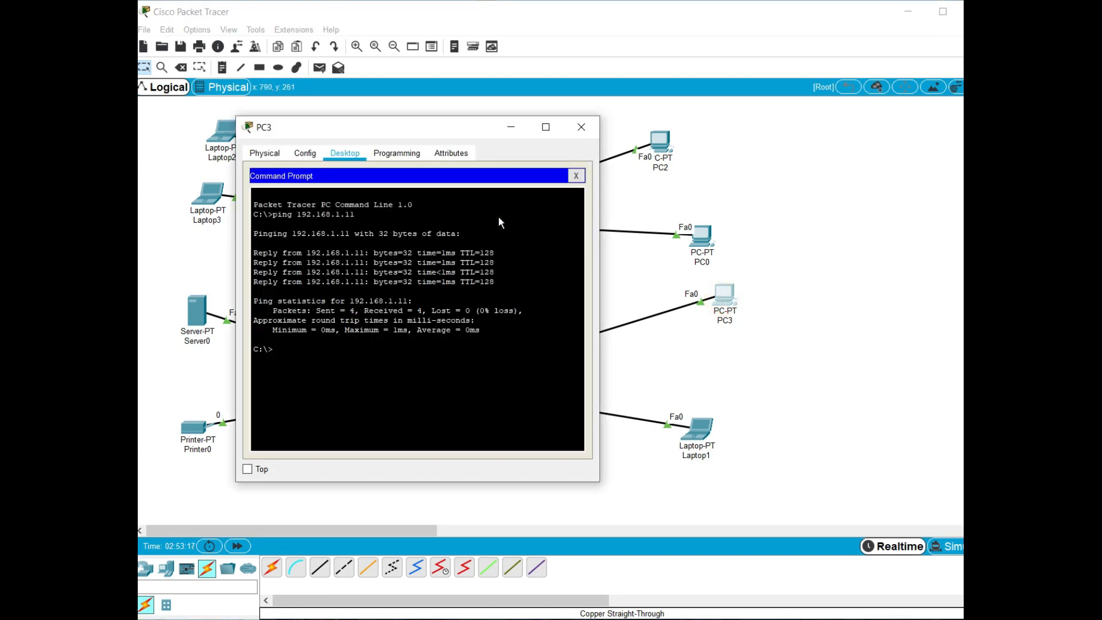
click(576, 177)
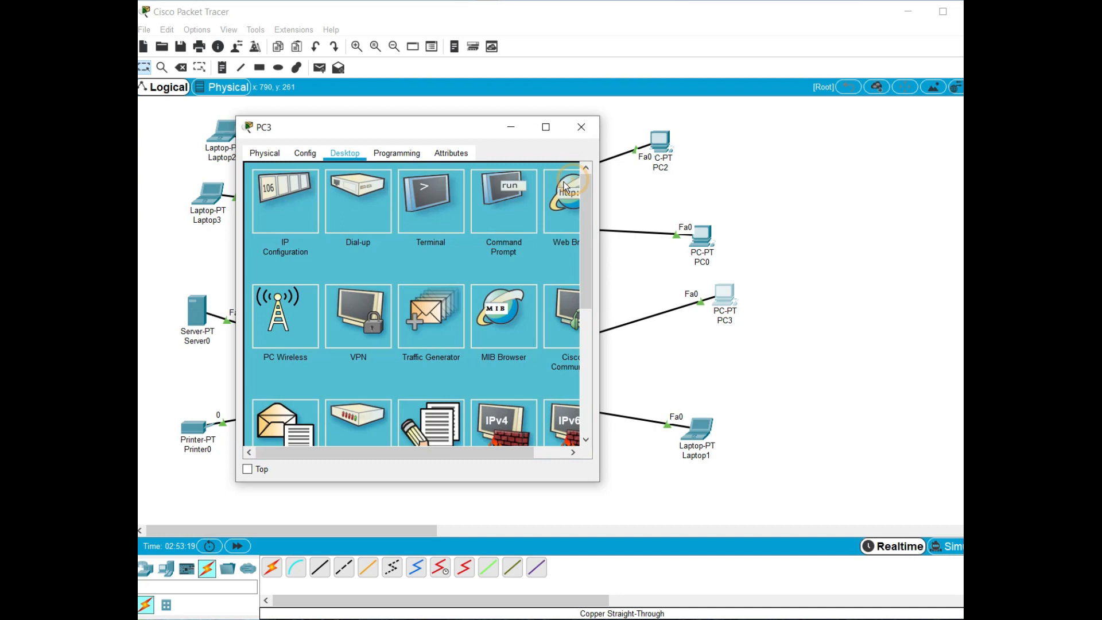
click(261, 194)
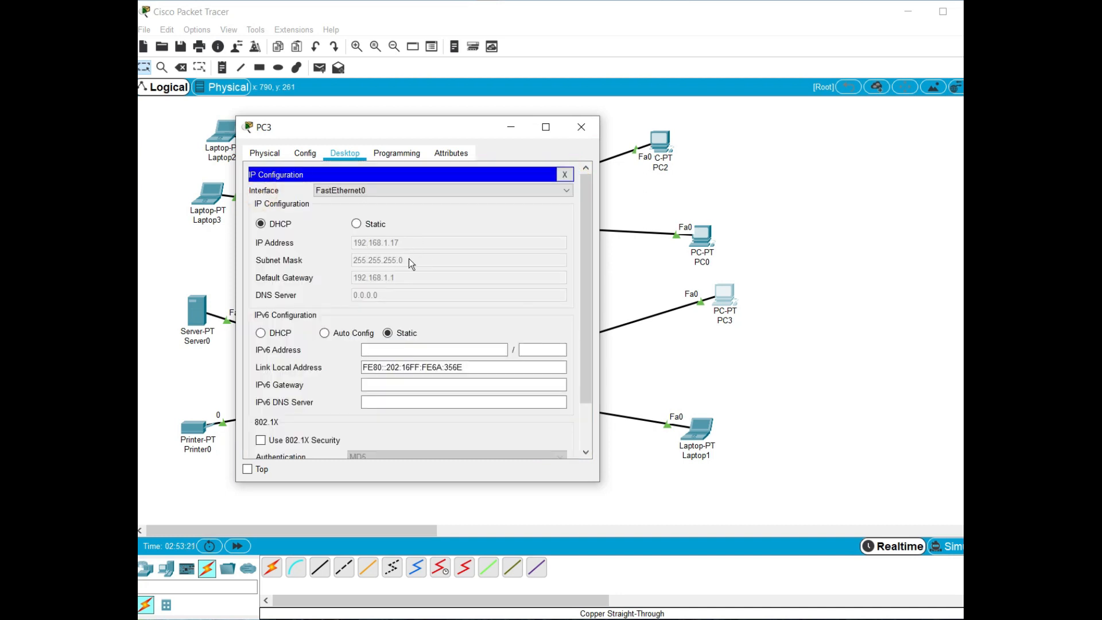
click(565, 174)
click(581, 127)
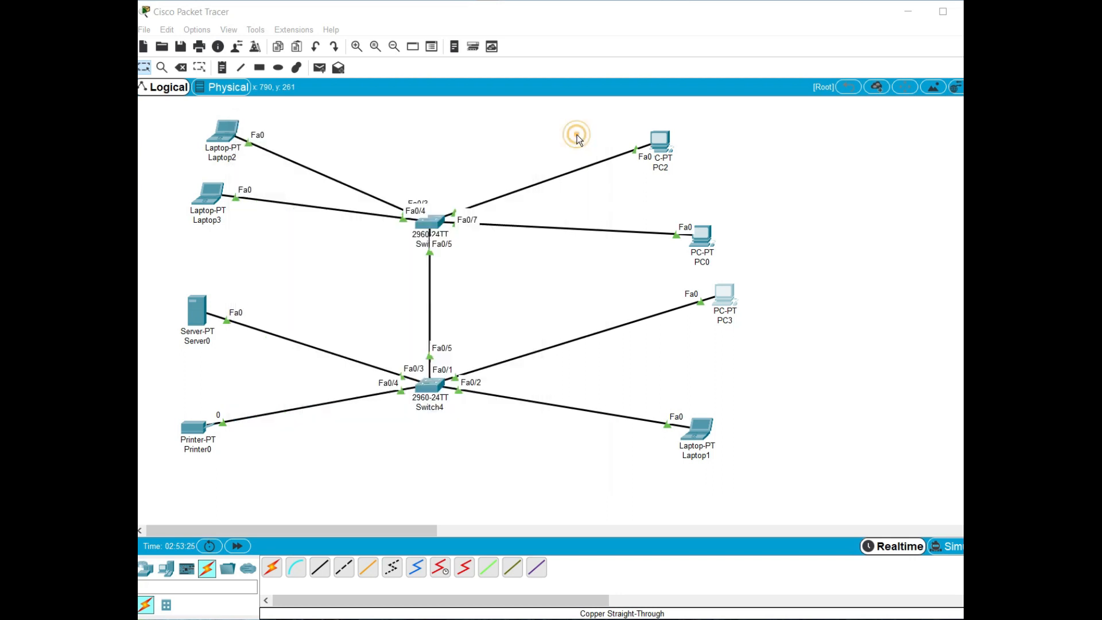
Ping PC3 at 192.168.1.17 from Laptop1's command prompt to test connectivity through Switch4
mouse_move(692, 428)
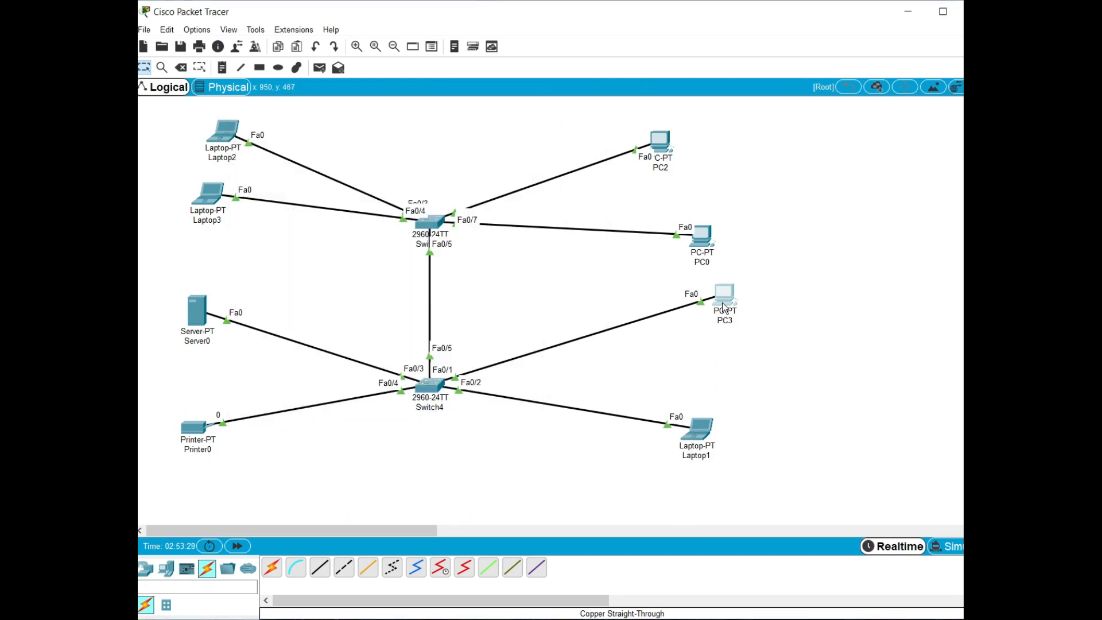
click(701, 431)
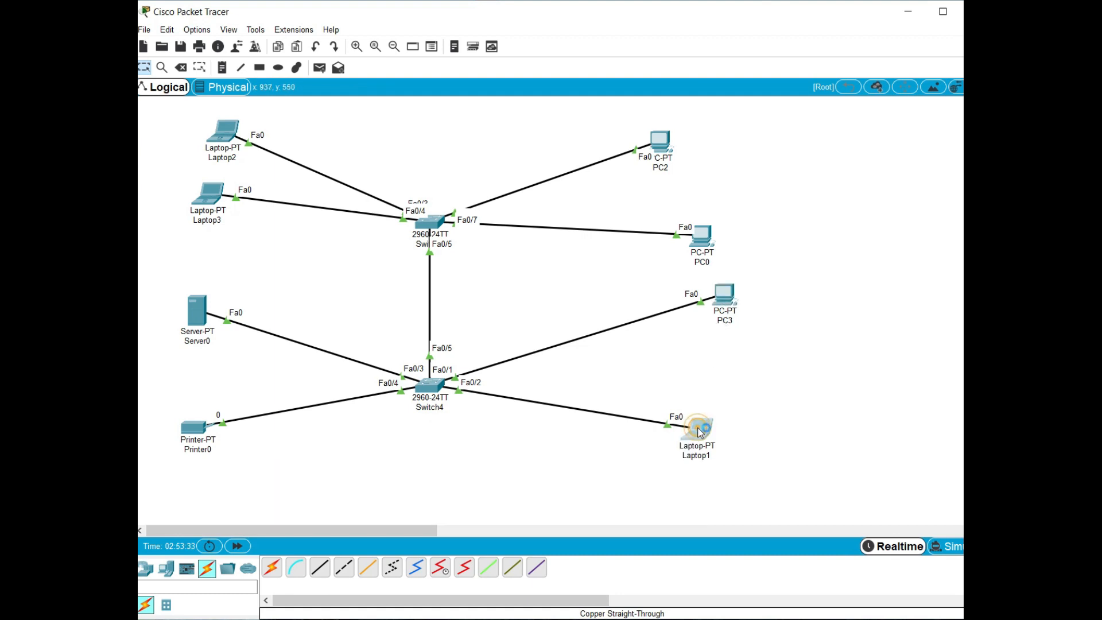
click(522, 204)
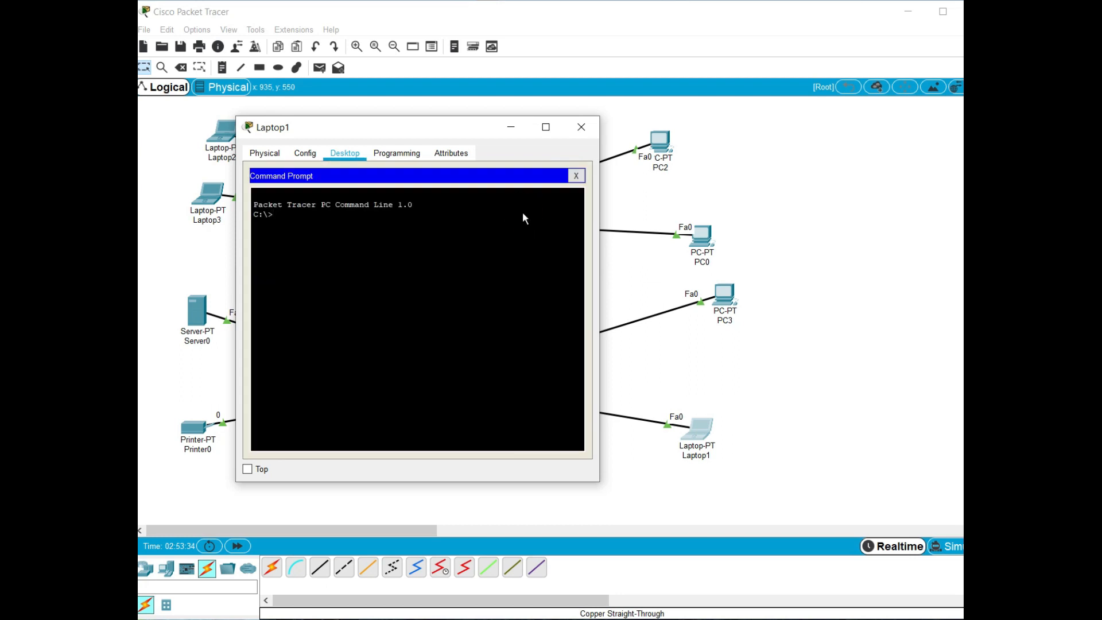
text(ing)
key(BackSpace)
key(BackSpace)
key(BackSpace)
text(ping)
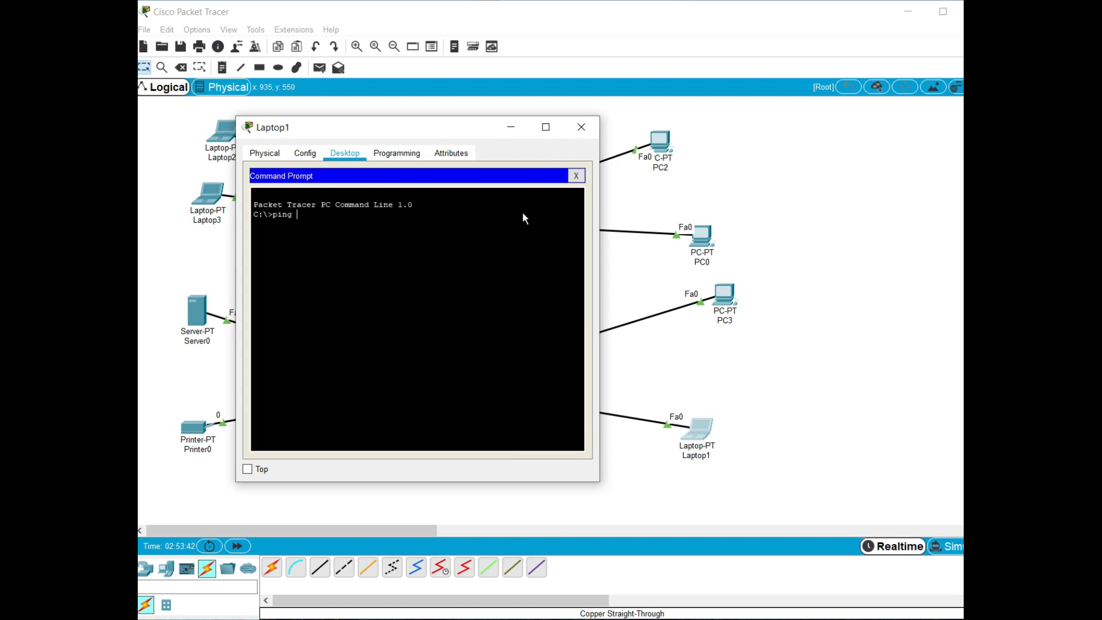
text( 192.168.1.17)
key(Return)
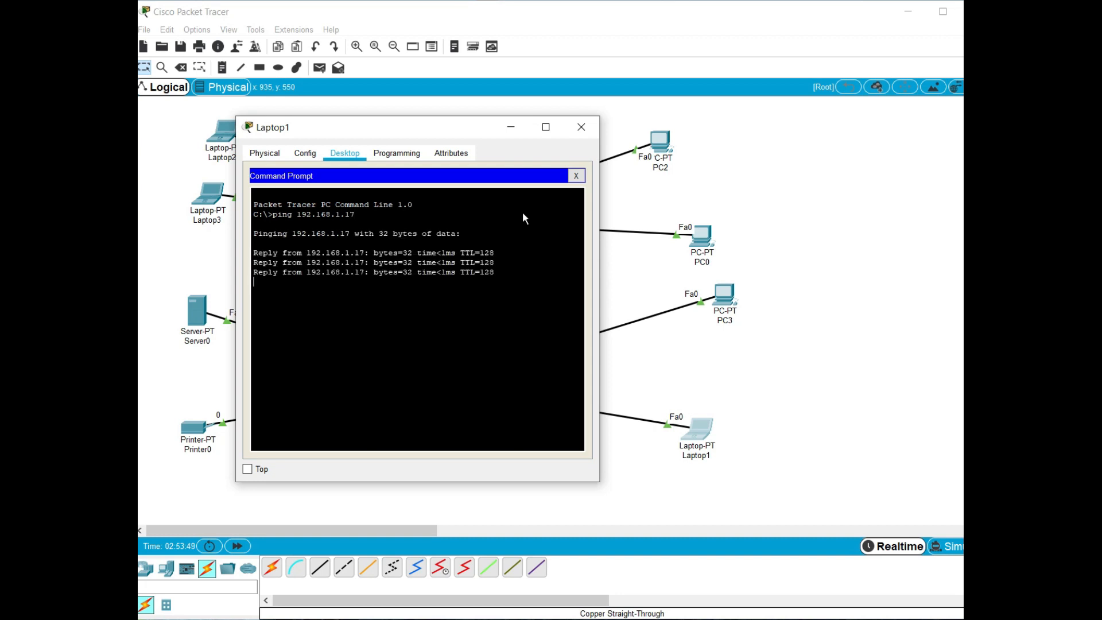
Close Laptop1's window and ping 192.168.1.11 from PC3's command prompt to test its connectivity
click(576, 176)
click(581, 126)
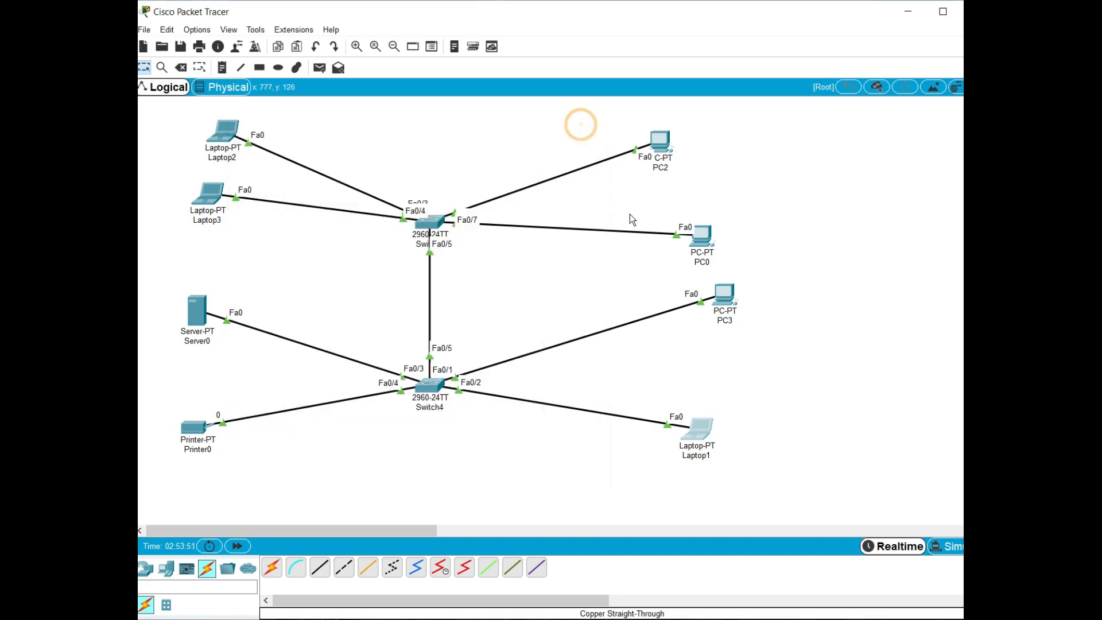
click(725, 294)
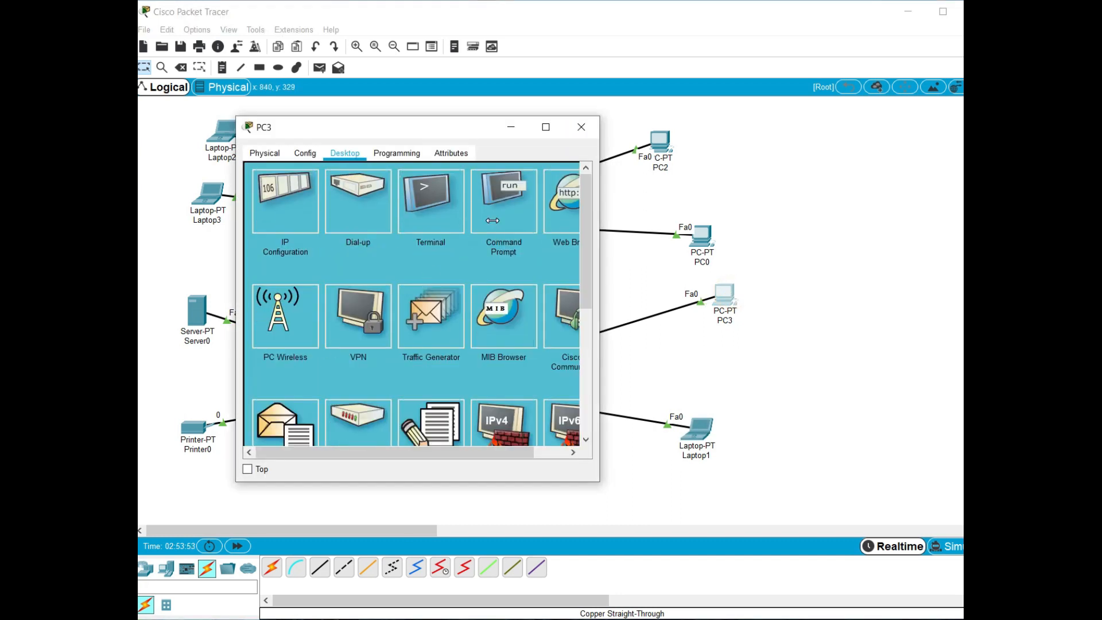
click(493, 220)
key(Up)
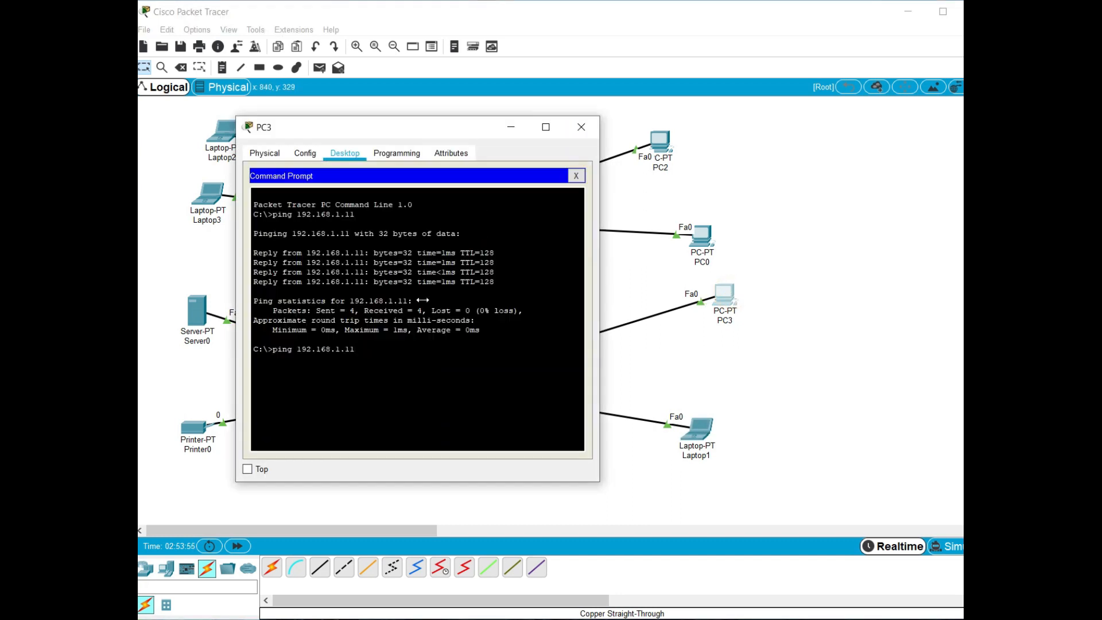
key(Return)
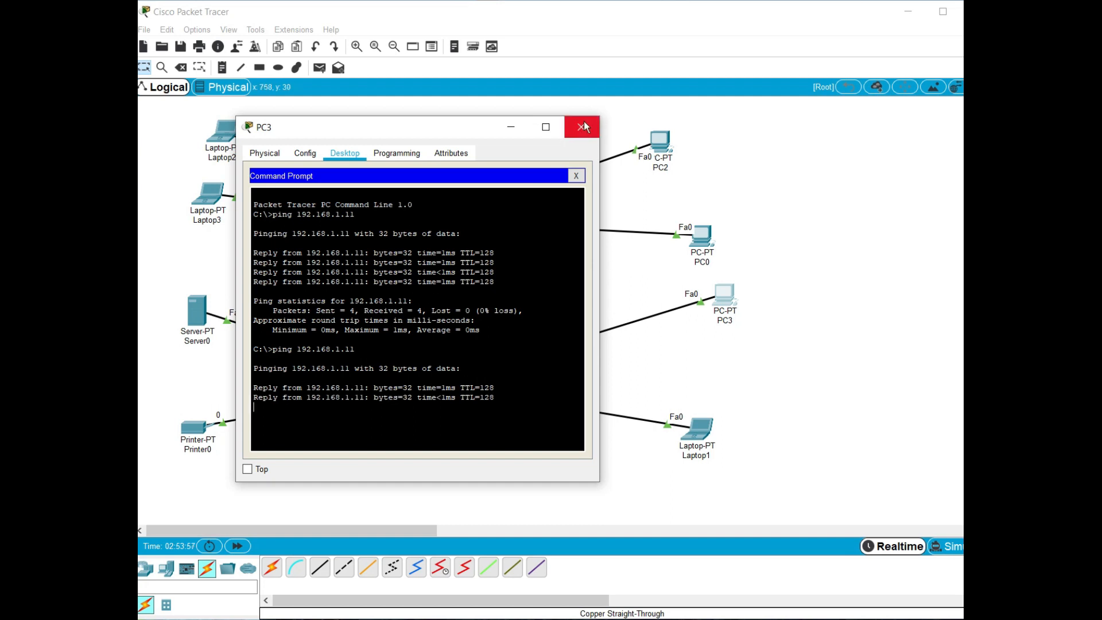
click(583, 127)
click(676, 323)
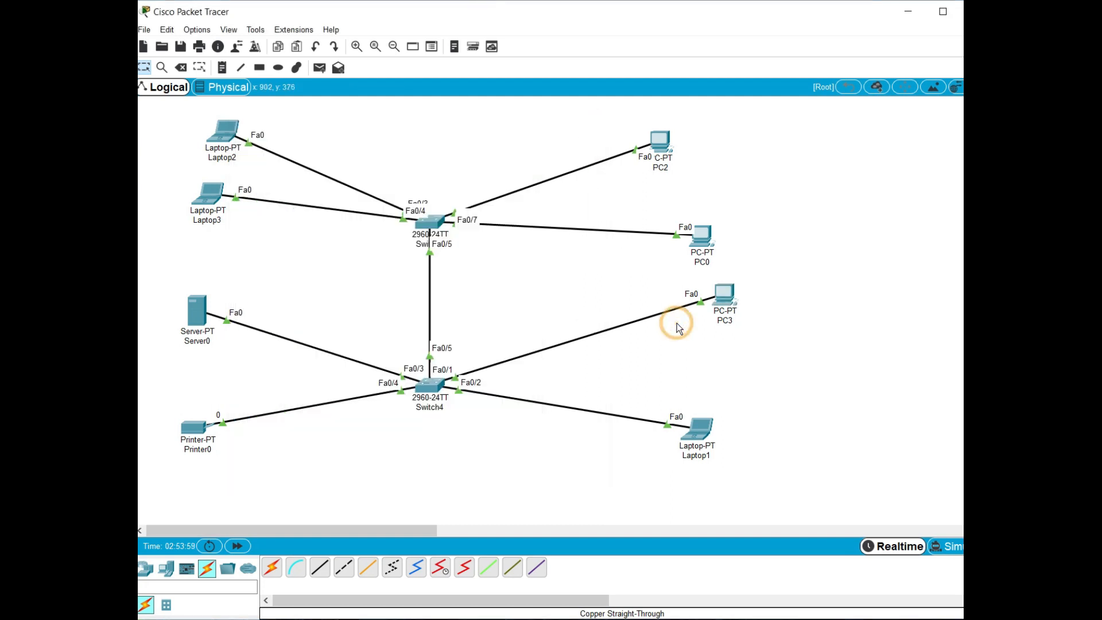
Delete PC3 from the topology and place a new laptop in its spot below PC0
click(181, 67)
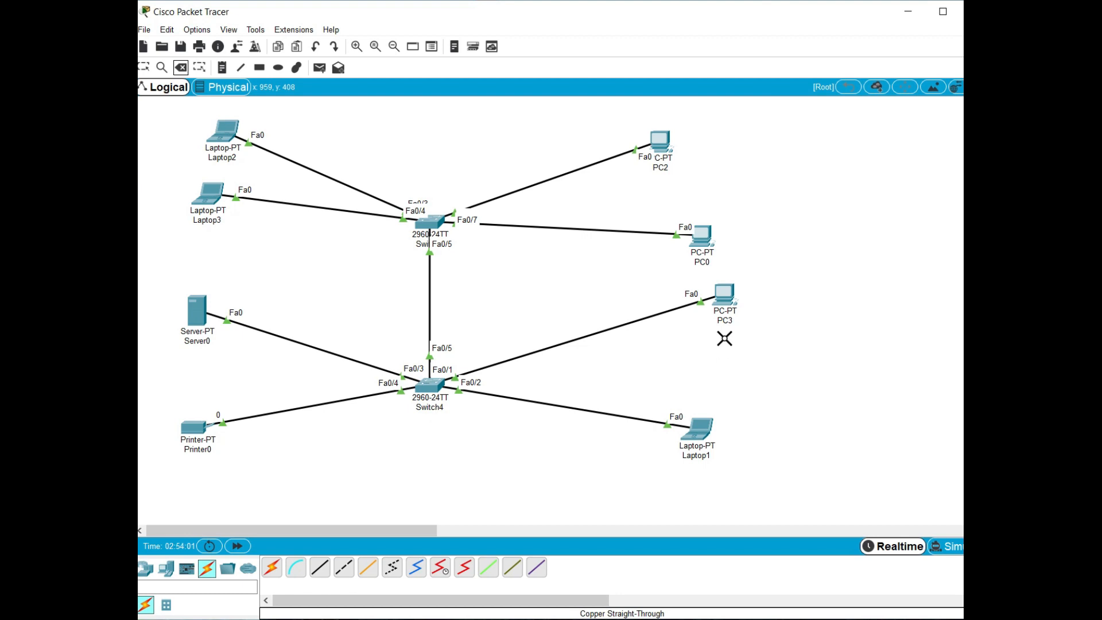
click(727, 294)
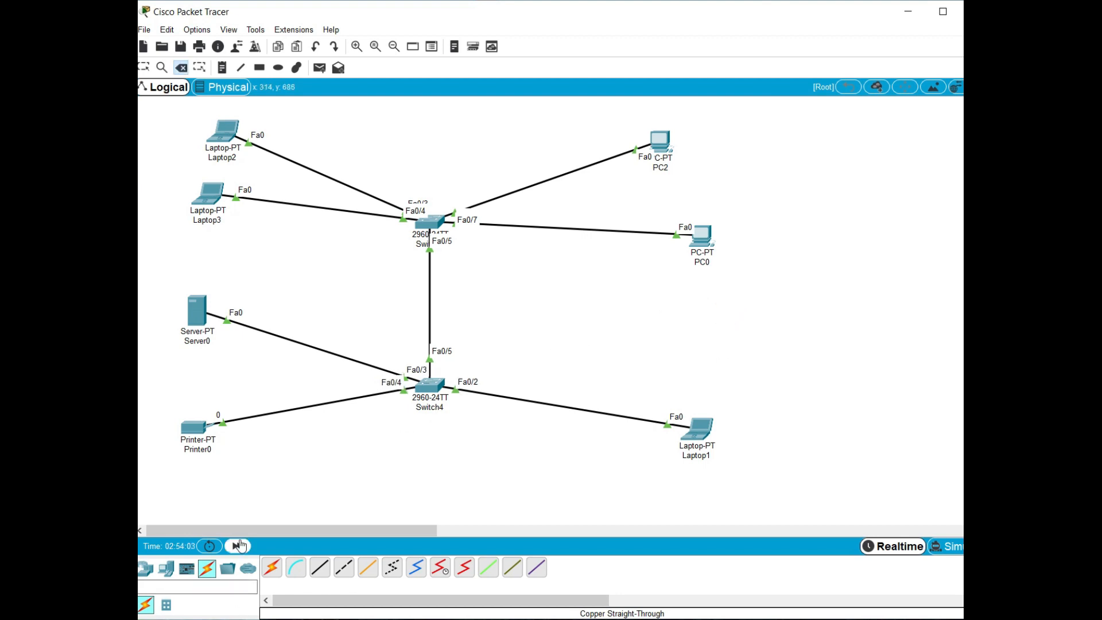
key(Escape)
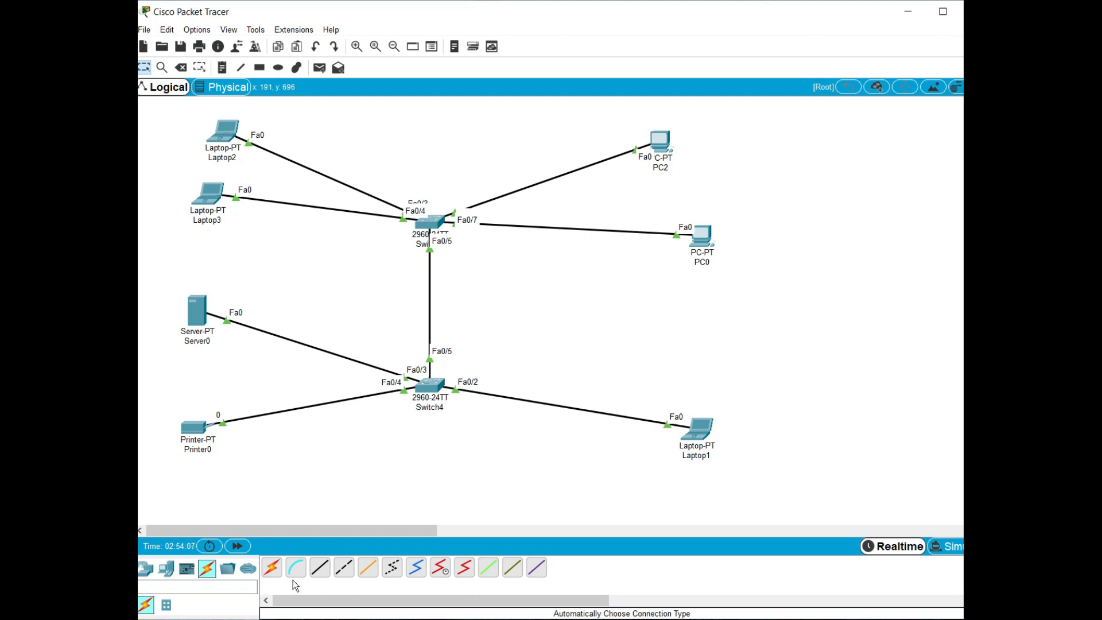
click(165, 568)
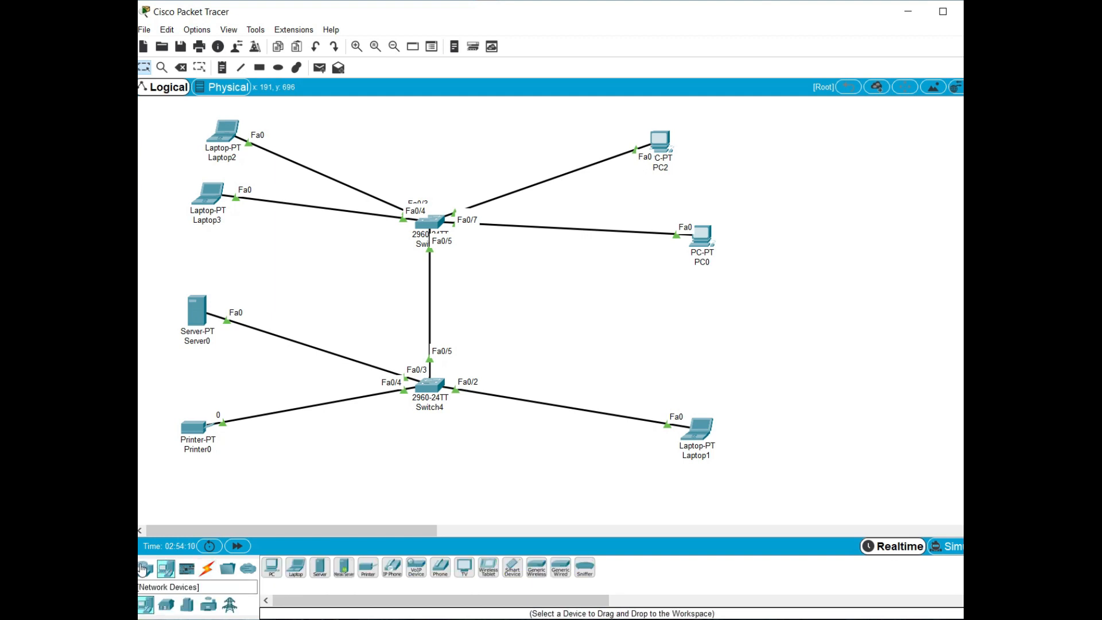
click(291, 571)
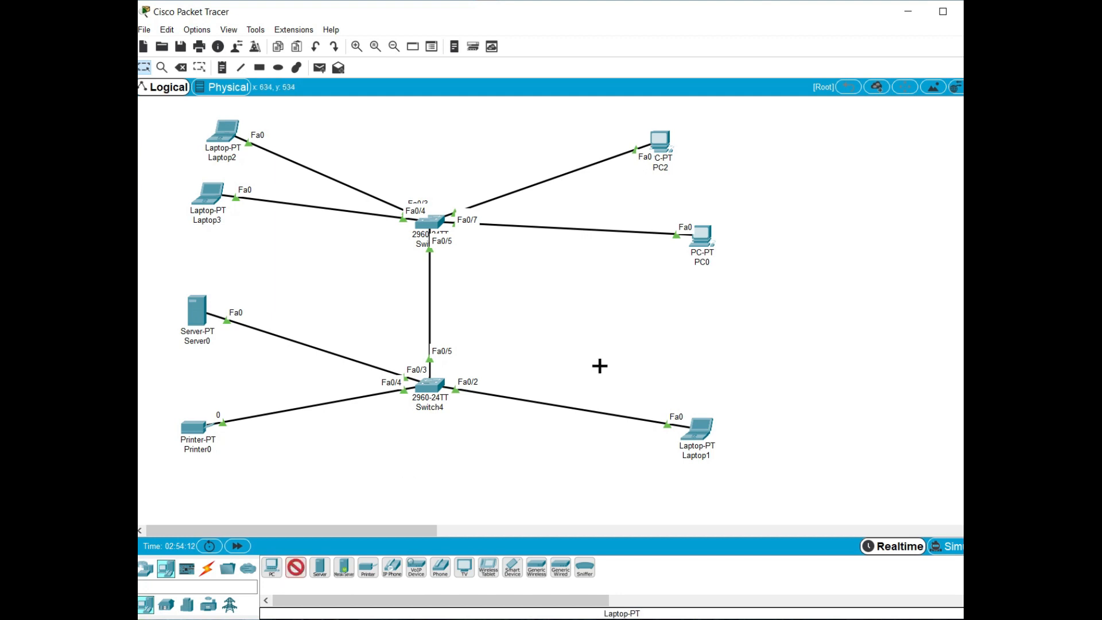
click(701, 311)
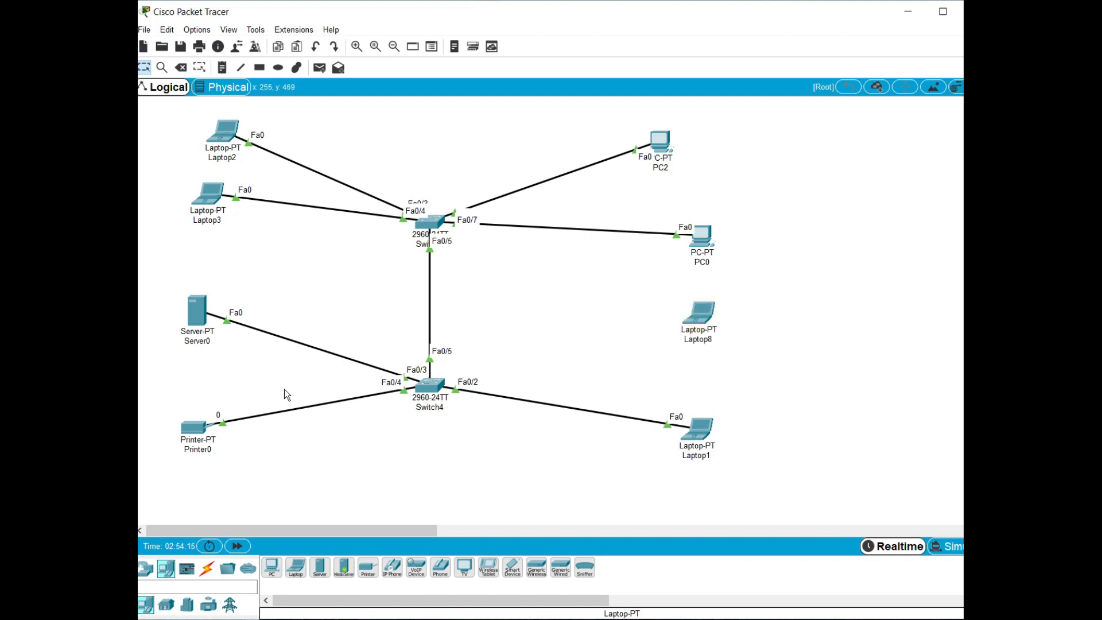
Connect the new laptop's FastEthernet0 to FastEthernet0/1 on Switch4 with a copper straight-through cable, and nudge the laptop up slightly
click(208, 568)
click(319, 567)
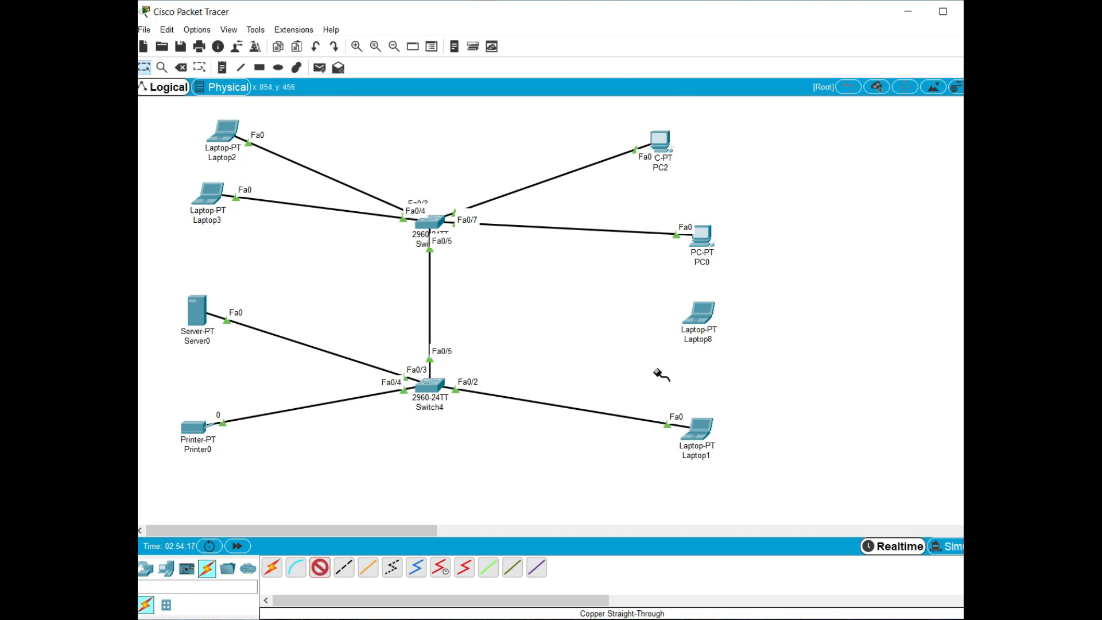
click(701, 312)
click(738, 360)
click(432, 389)
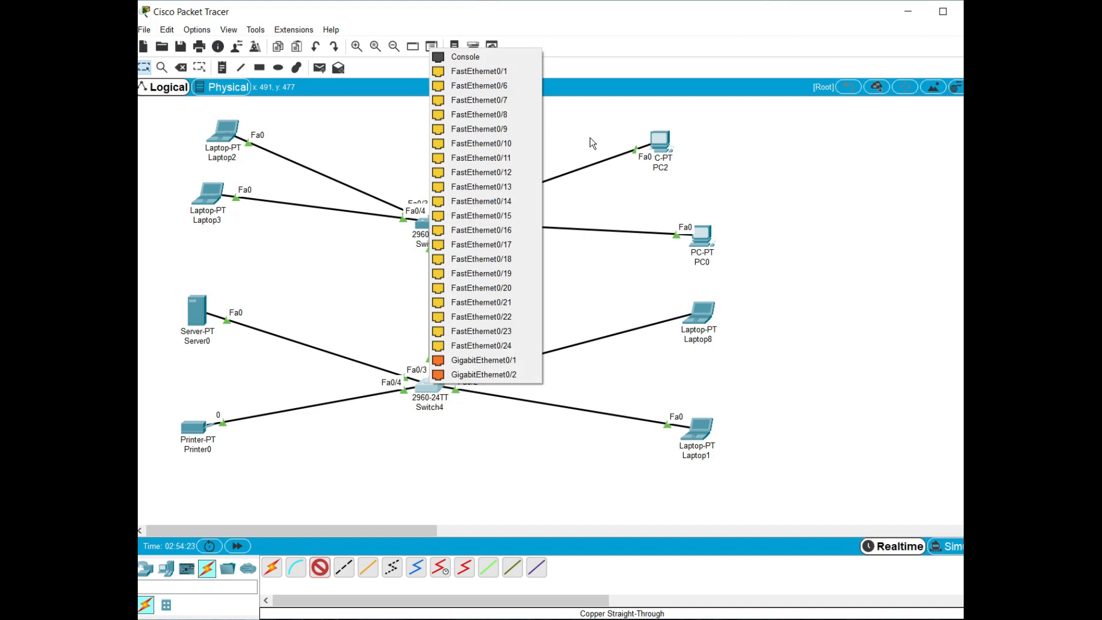
click(491, 75)
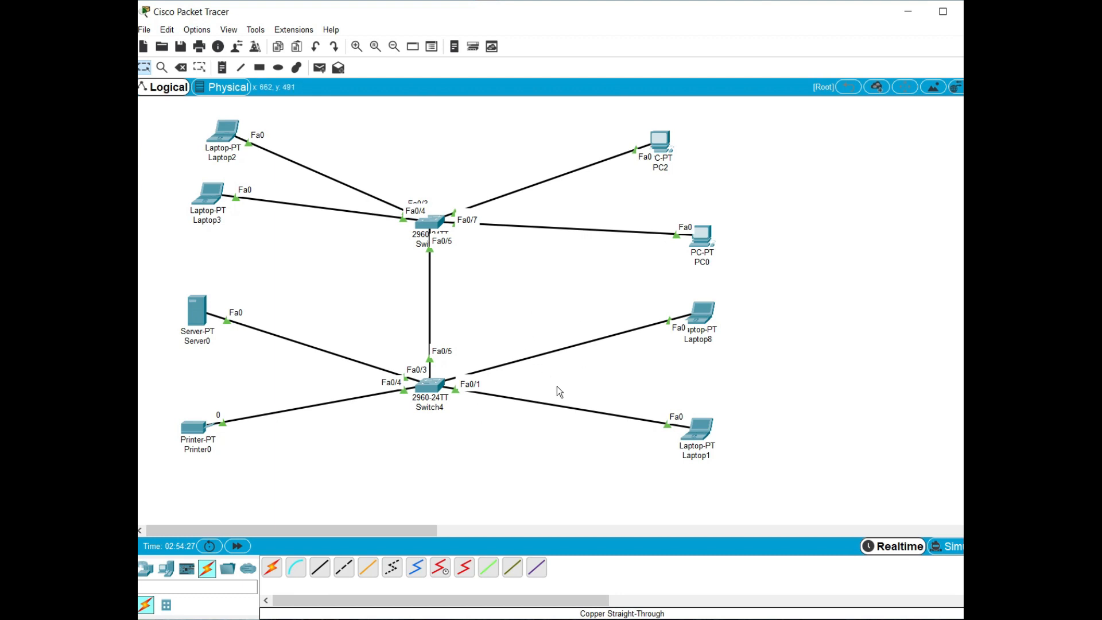
drag(692, 331, 692, 325)
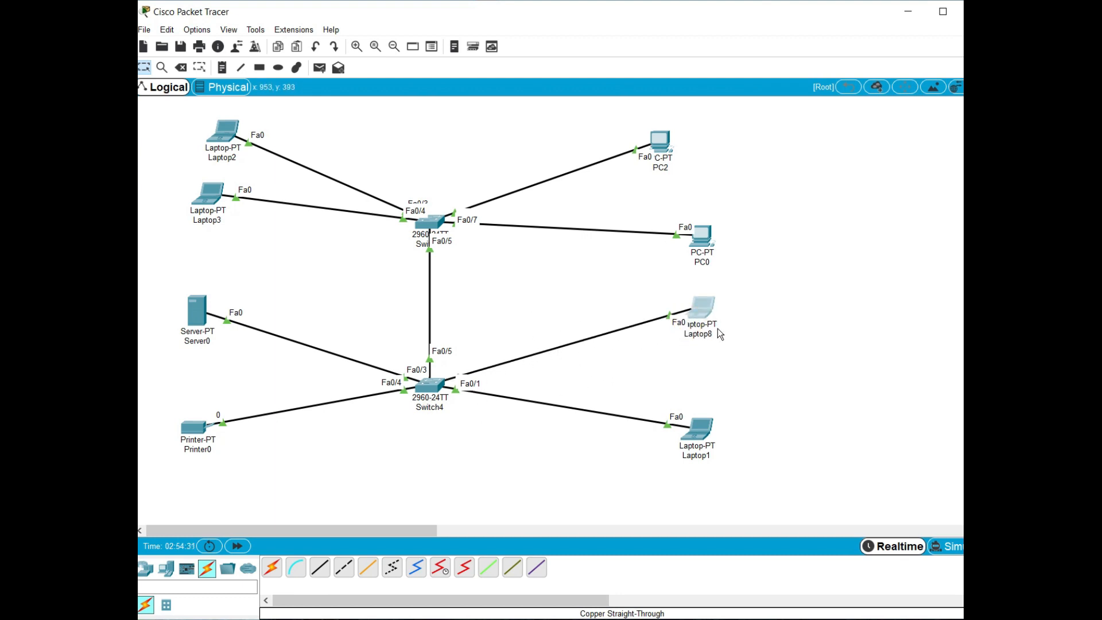
Set Laptop8's FastEthernet0 IP configuration to DHCP so it obtains an address from the server
click(705, 314)
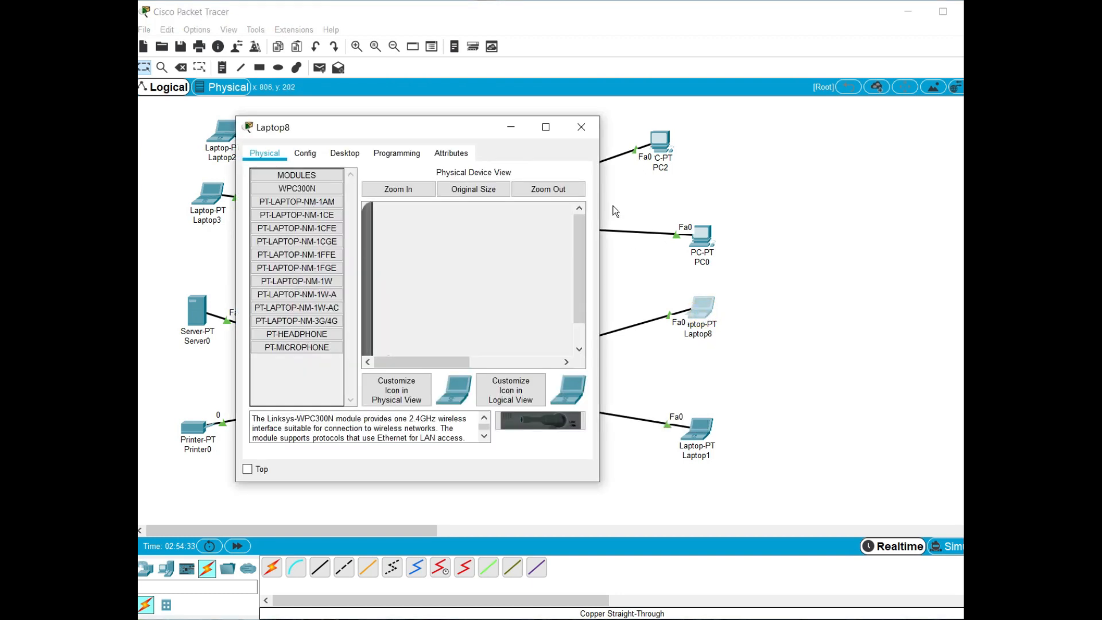
click(581, 128)
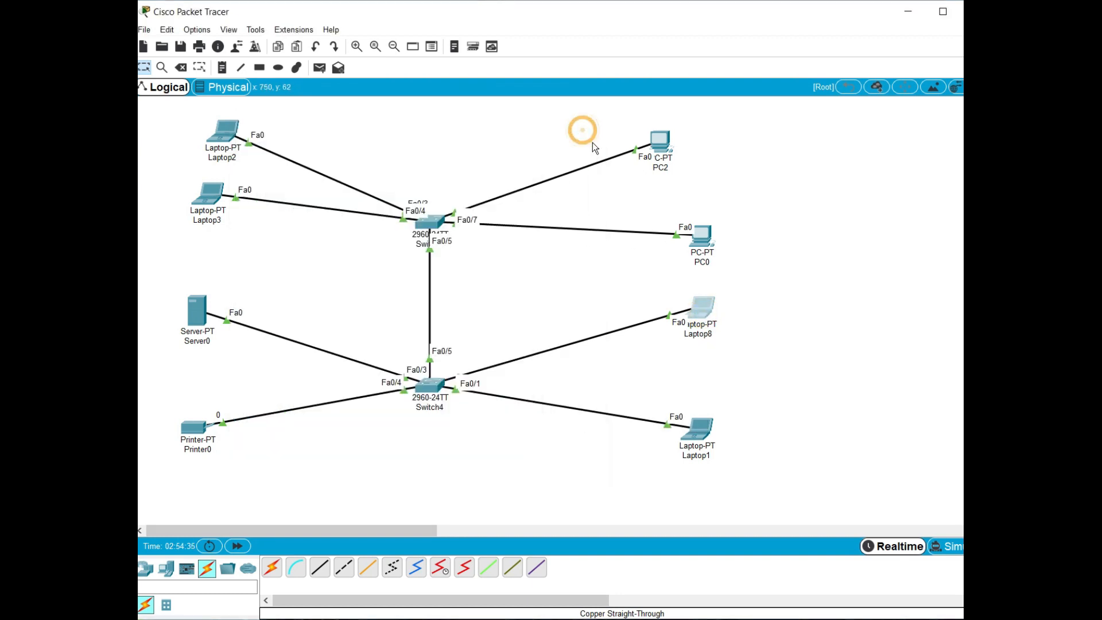
click(700, 308)
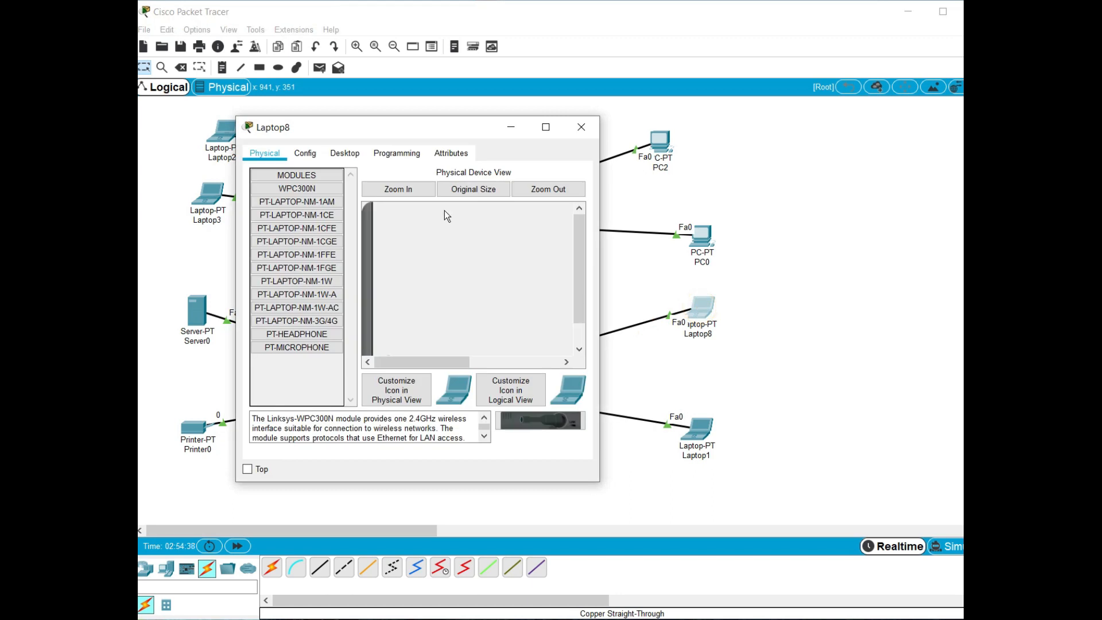
click(306, 153)
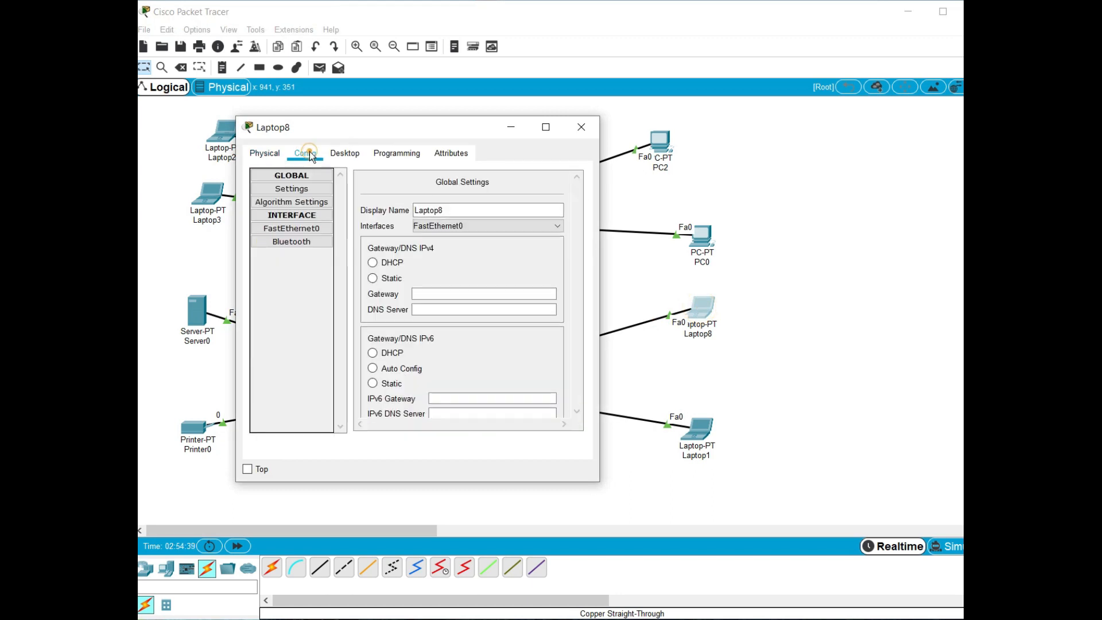
click(295, 228)
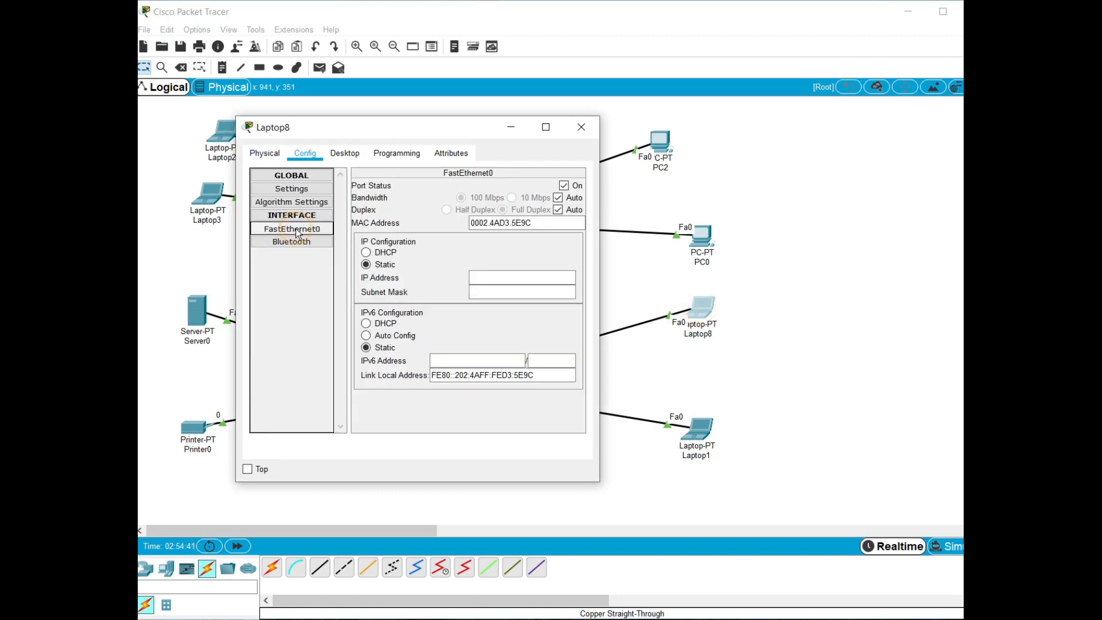
click(399, 255)
click(269, 149)
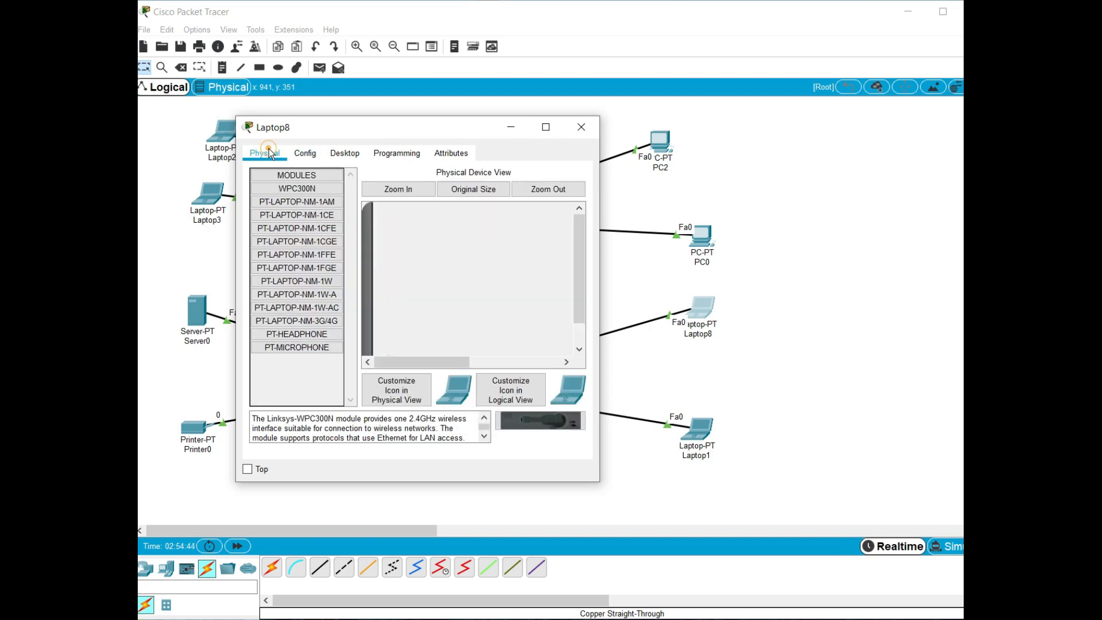
click(345, 154)
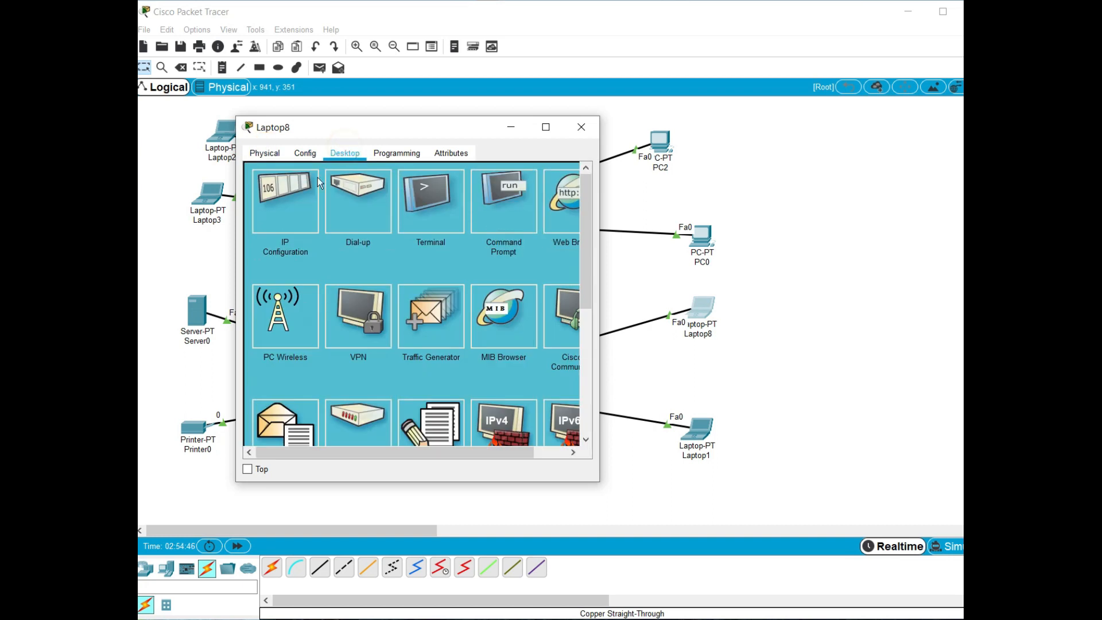
click(290, 212)
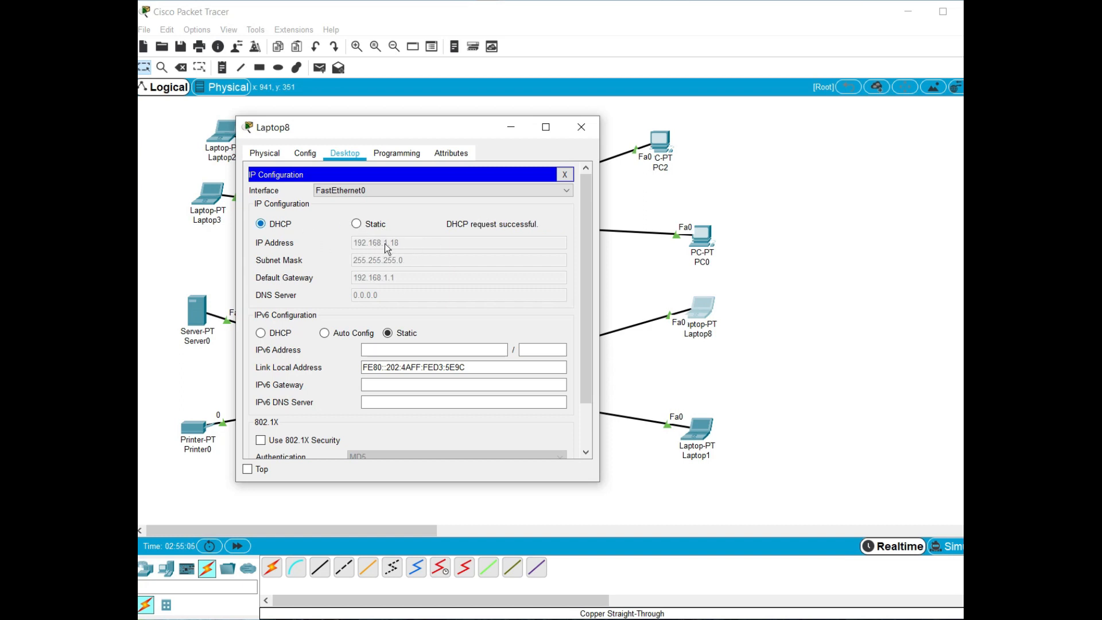
click(564, 175)
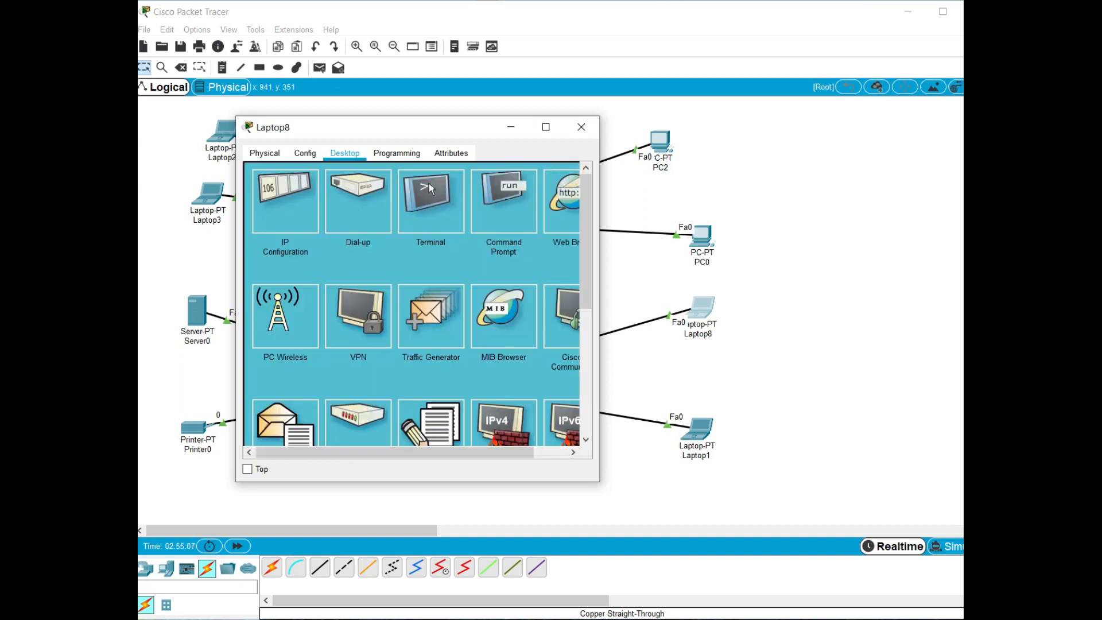
Ping 192.168.1.11 from Laptop8's command prompt and close the laptop's window
click(490, 198)
text(ping 192.168)
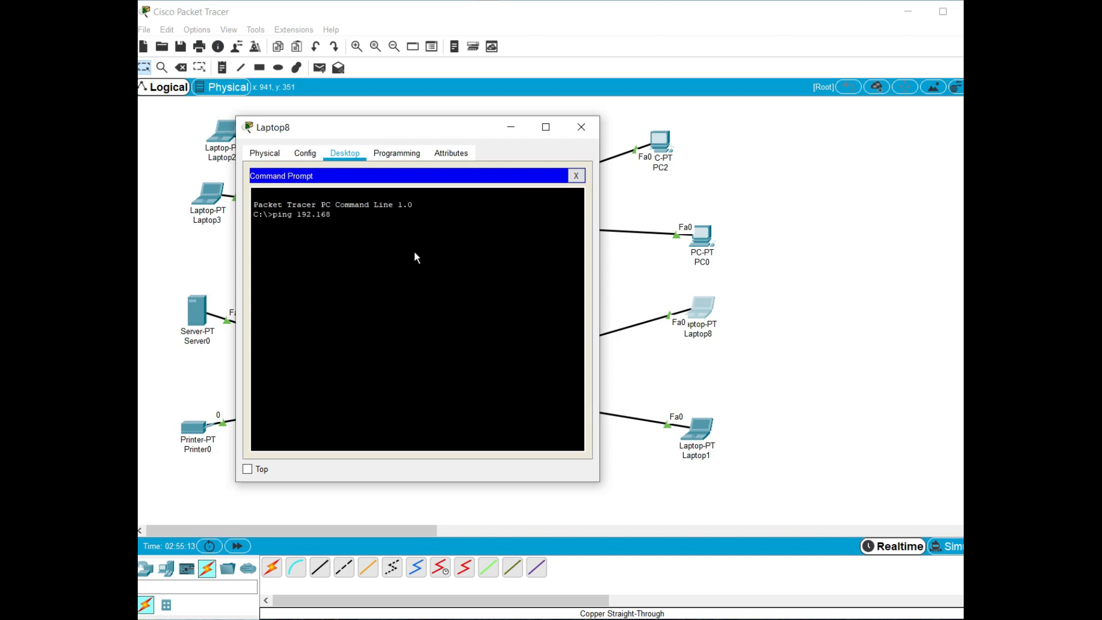
text(.1.11)
key(Return)
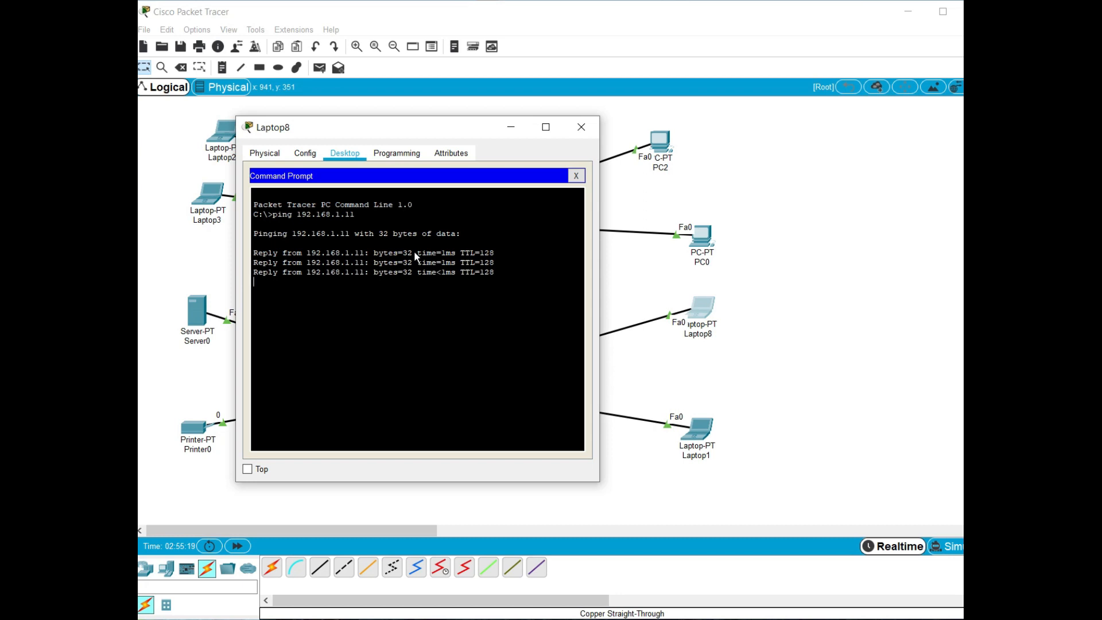
click(582, 135)
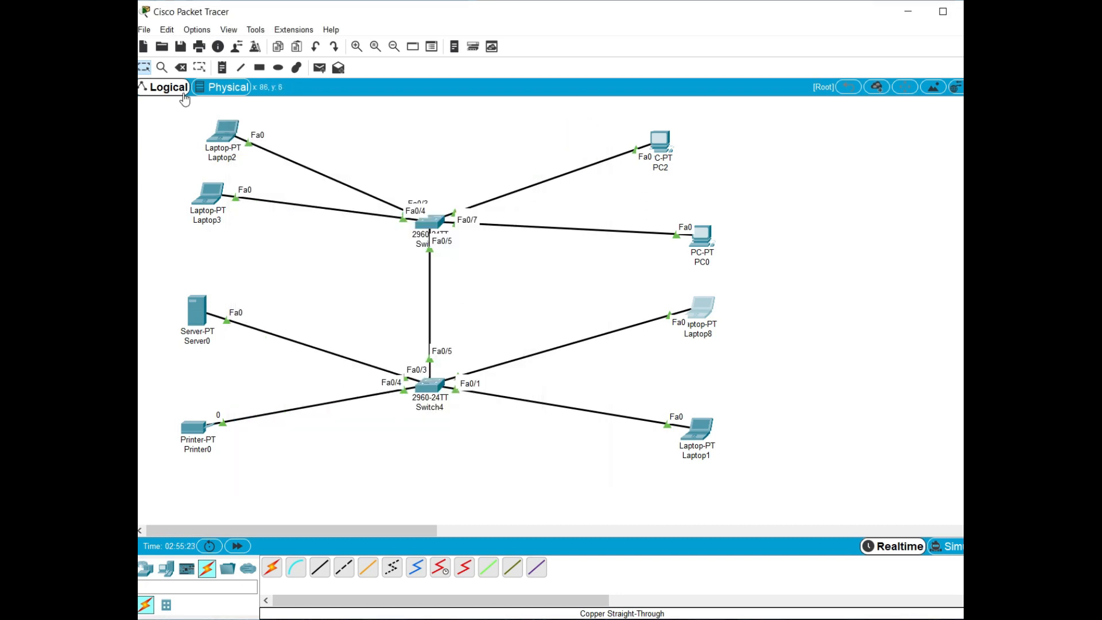
Delete Laptop8 from the topology and place a new PC in its spot above Laptop1
click(180, 67)
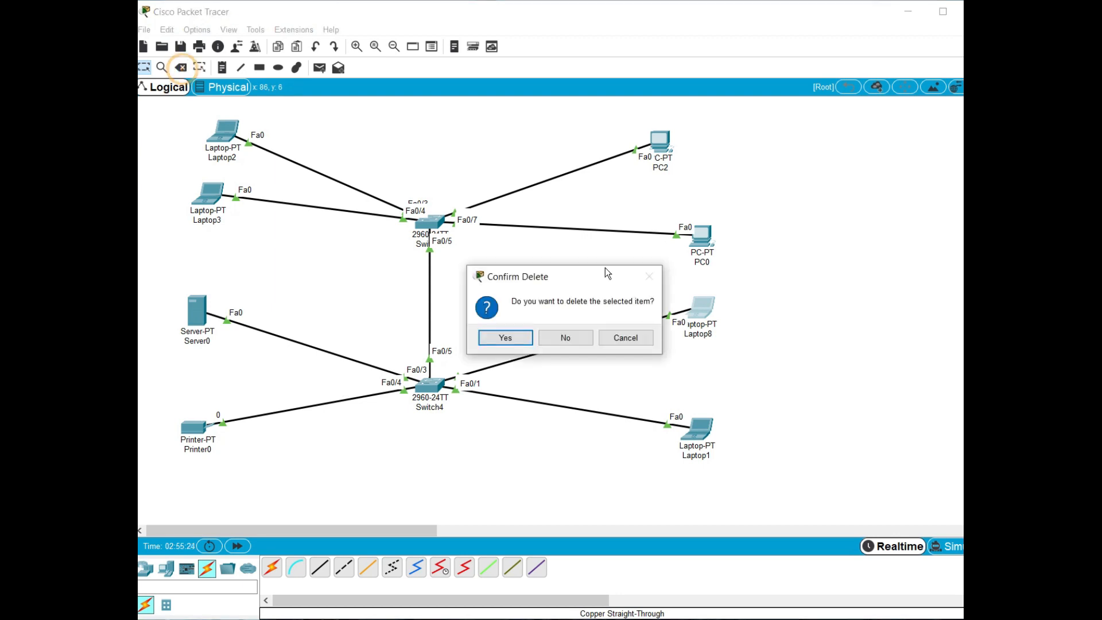
click(586, 337)
key(Escape)
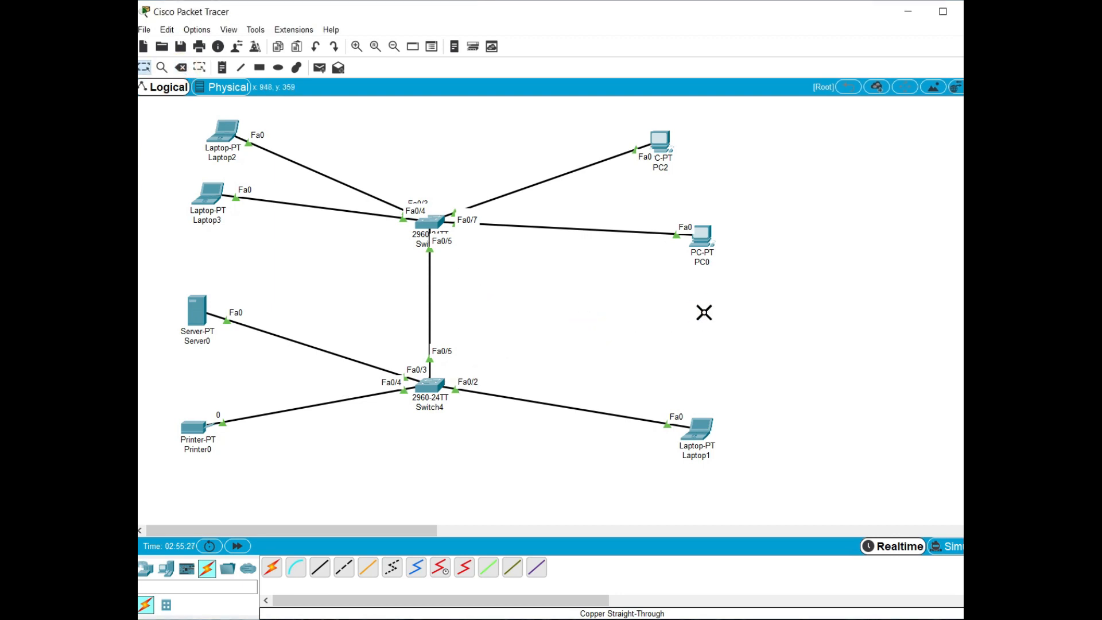
click(173, 568)
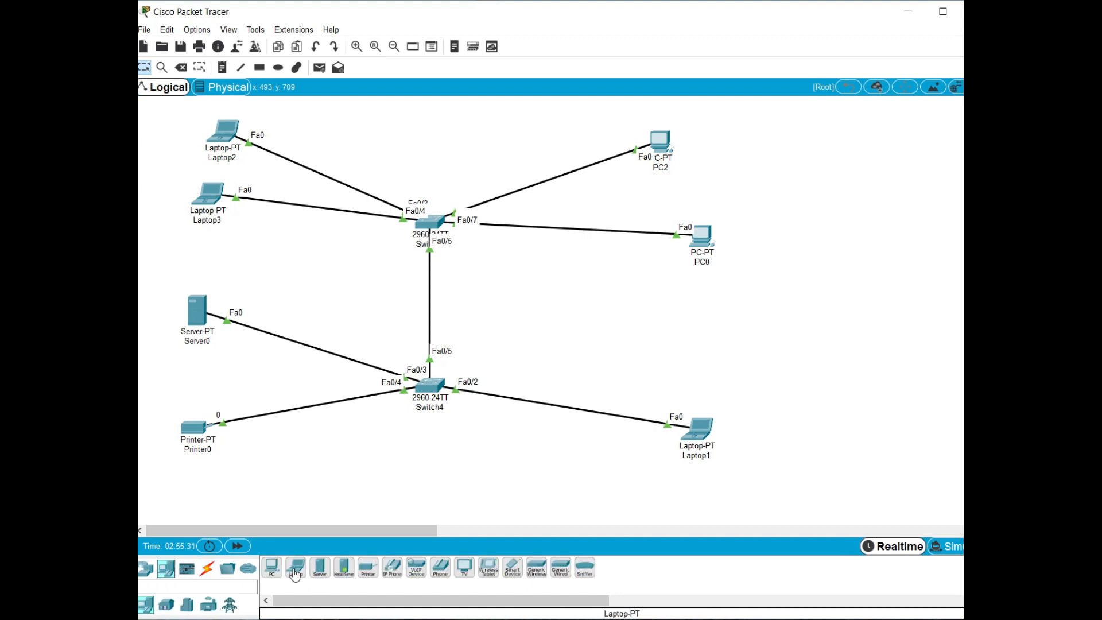
click(269, 570)
click(707, 325)
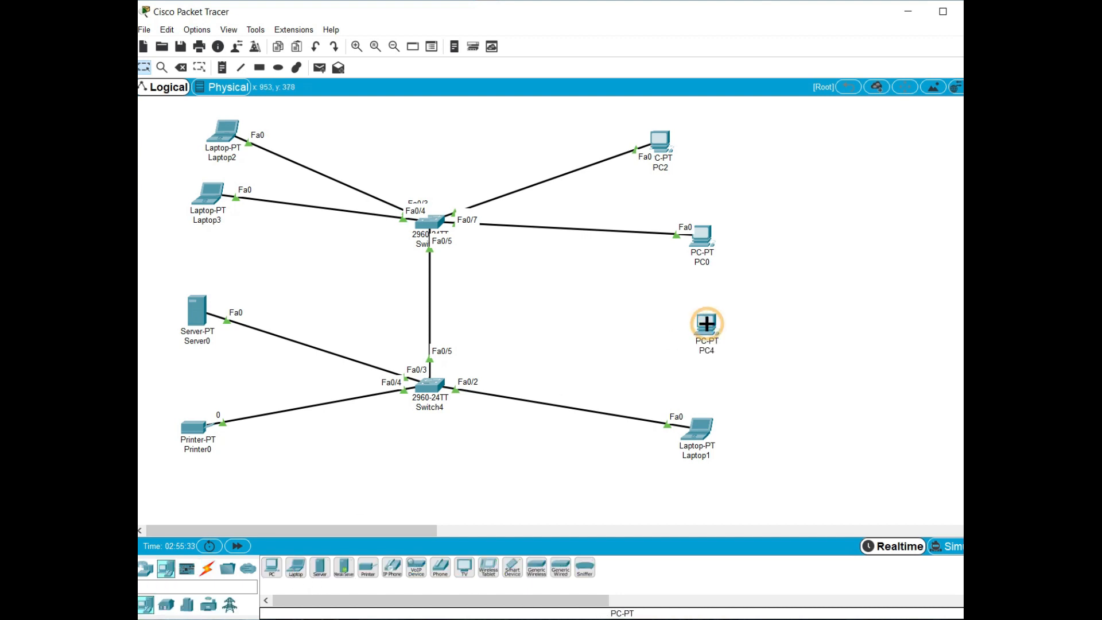
Connect the new PC to FastEthernet0/1 on Switch4 with a copper straight-through cable
click(207, 568)
click(320, 568)
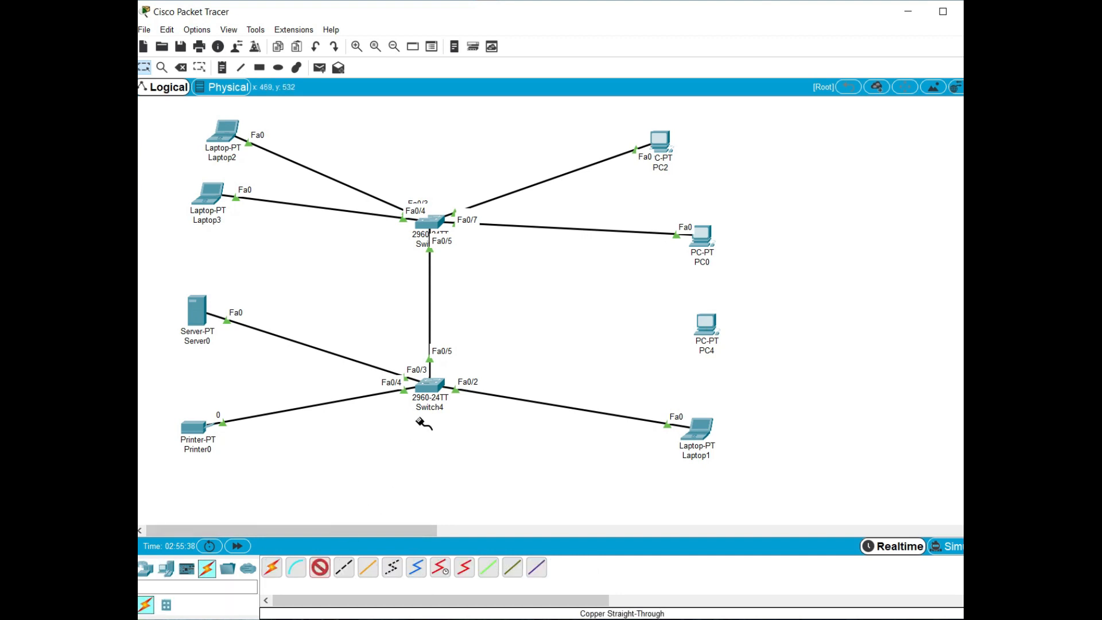
click(430, 385)
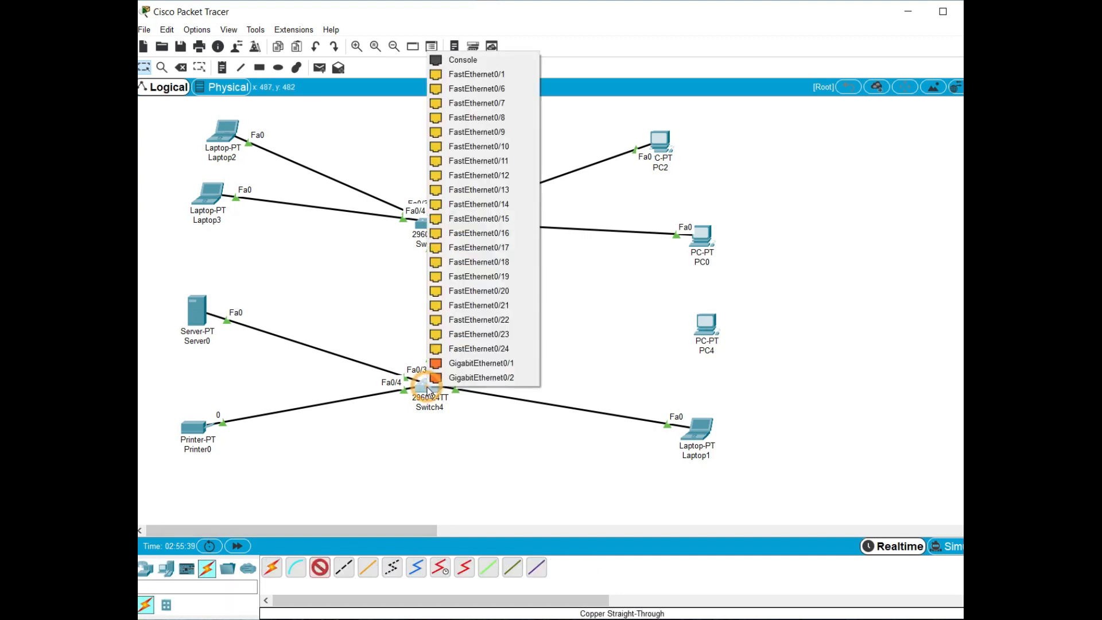
click(515, 78)
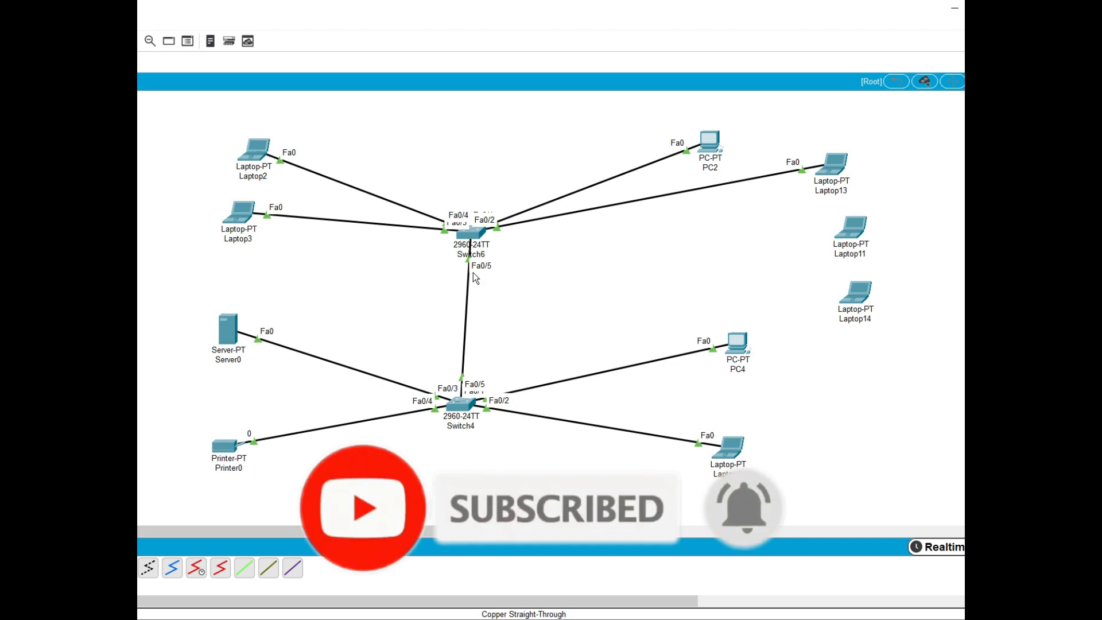
Open Switch6's command line and enter global configuration mode with enable and conf t
click(474, 231)
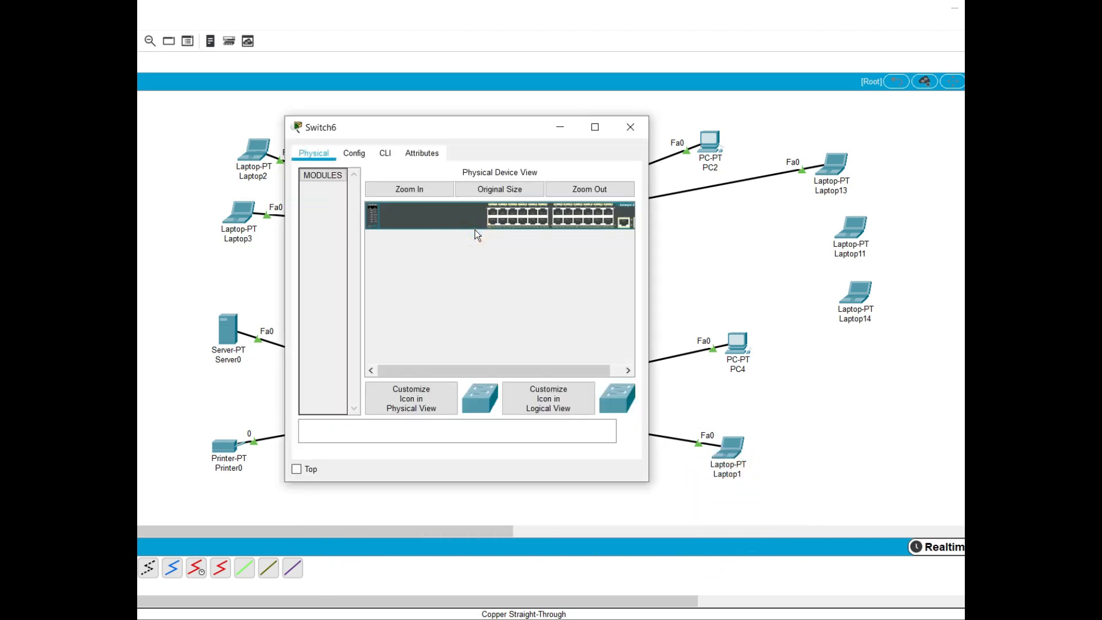
click(385, 153)
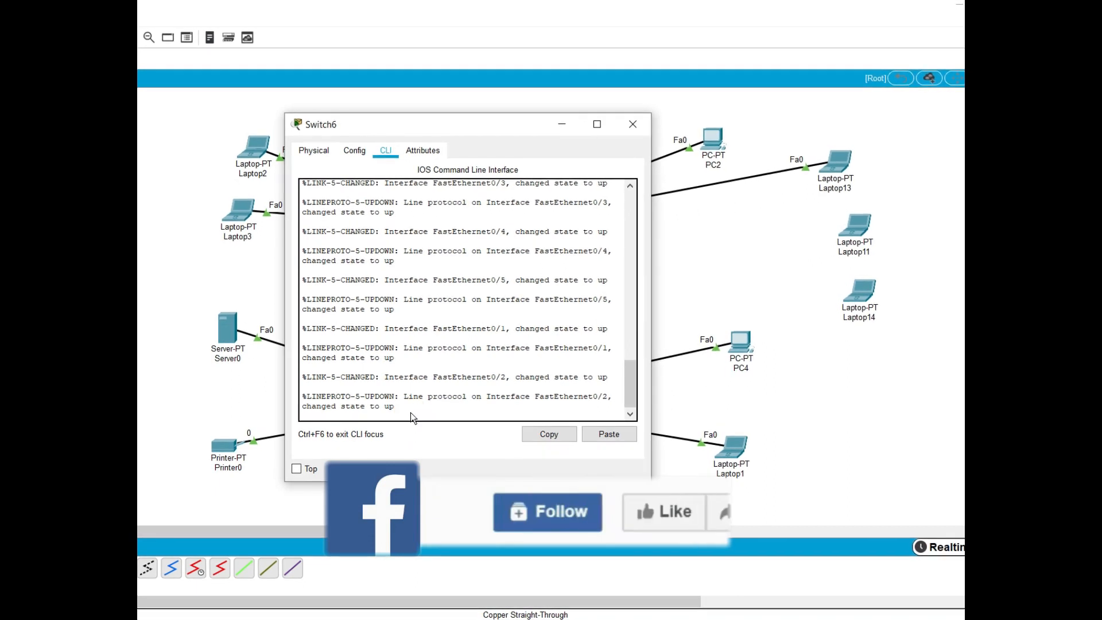
key(Return)
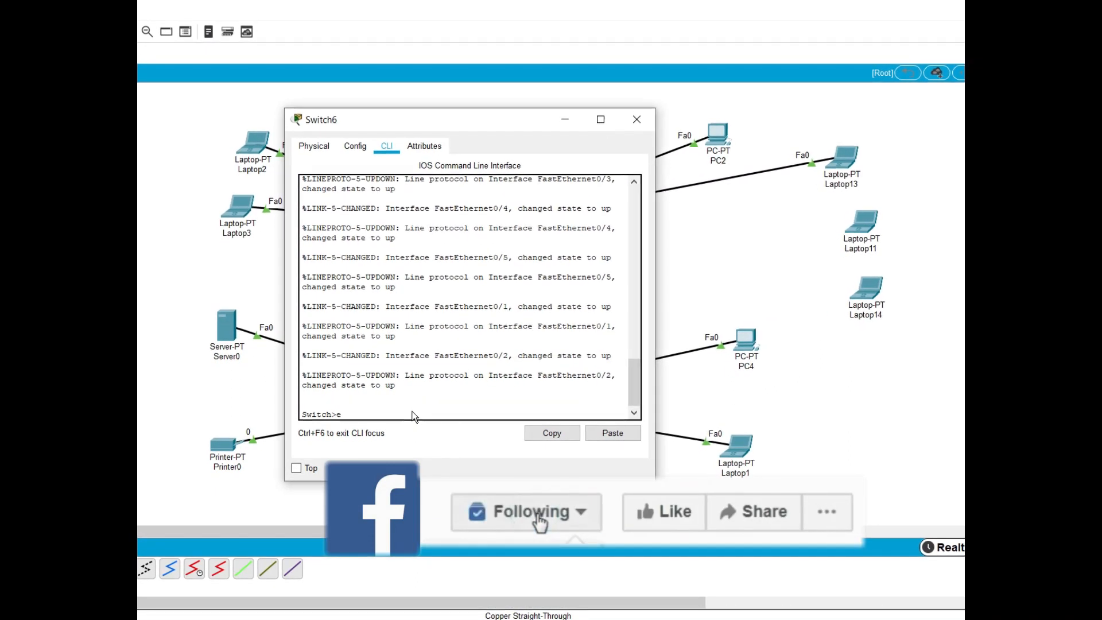
text(en)
key(Tab)
key(Return)
text(con)
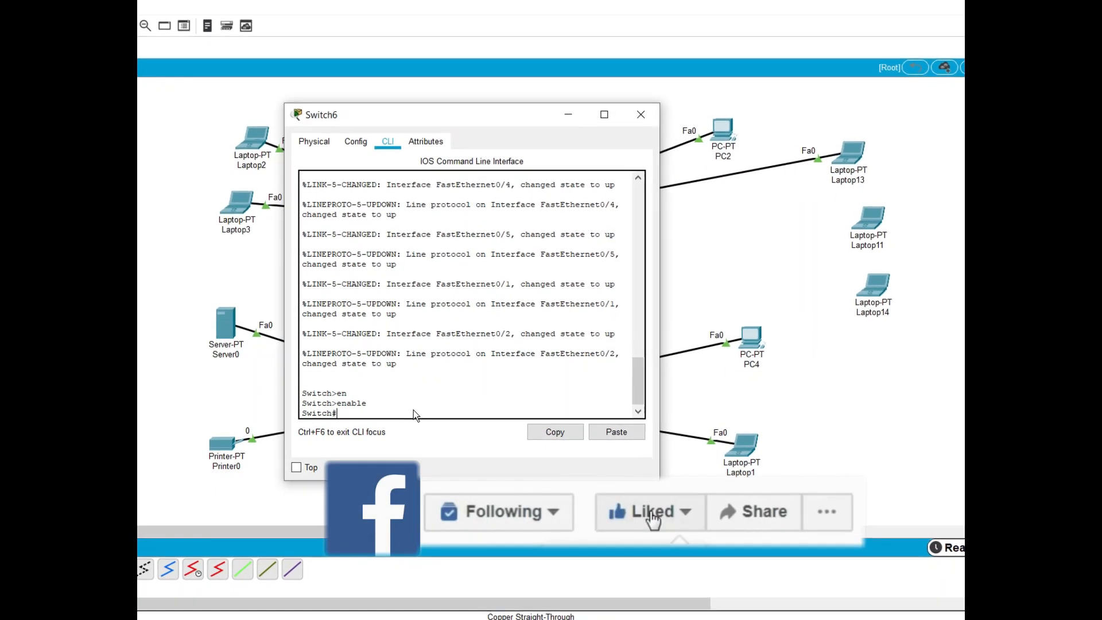
text(f t)
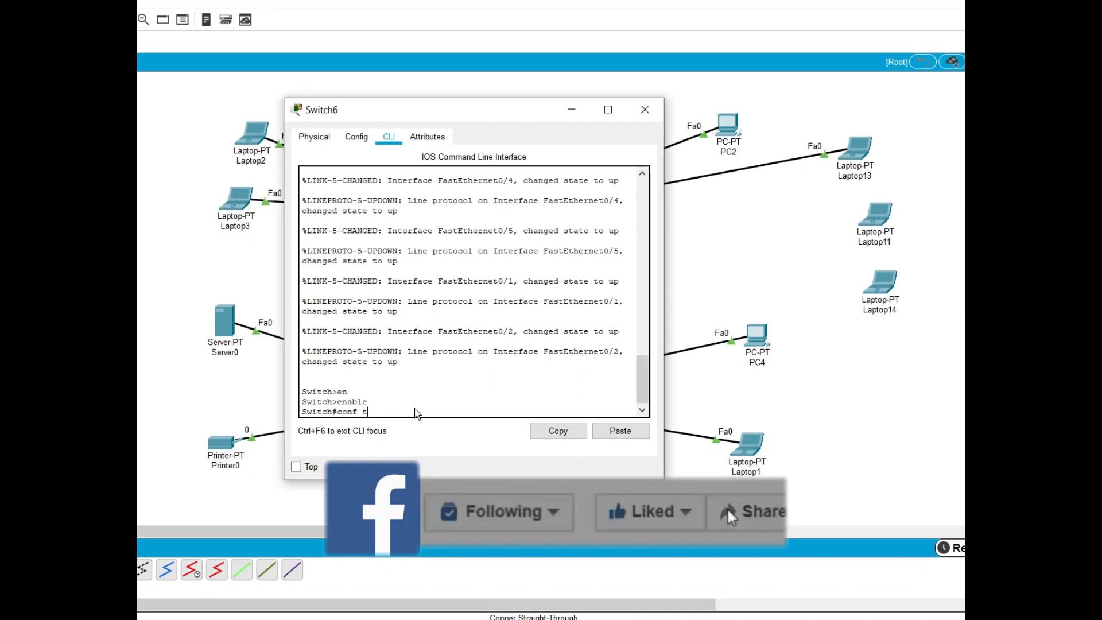
key(Return)
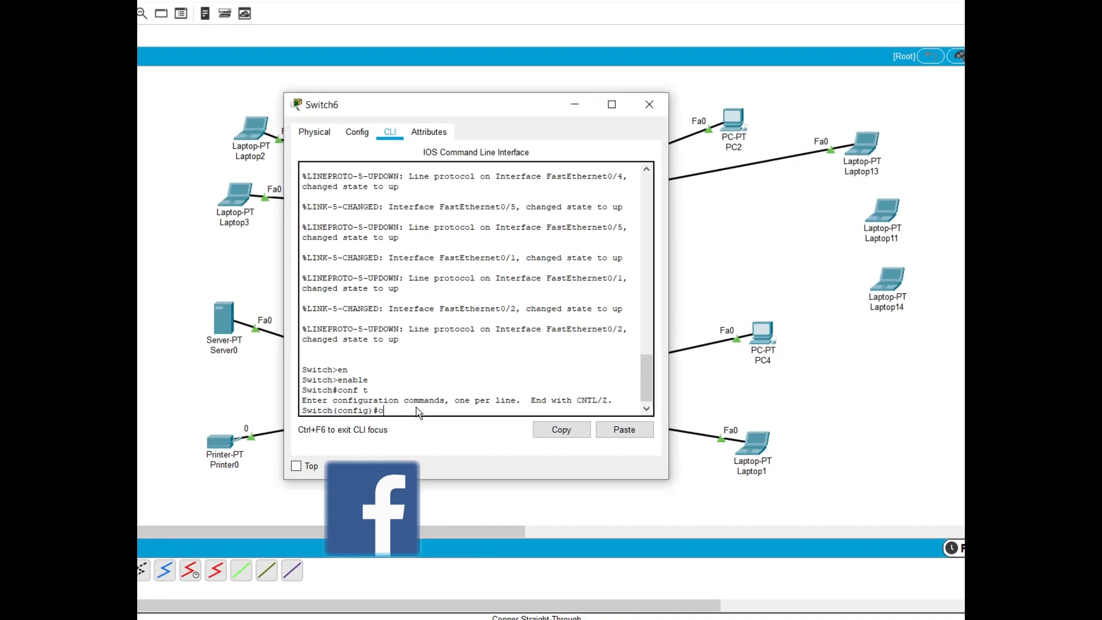
Enter interface fastEthernet 0/2 on Switch6 and set its switchport mode to access
text(int)
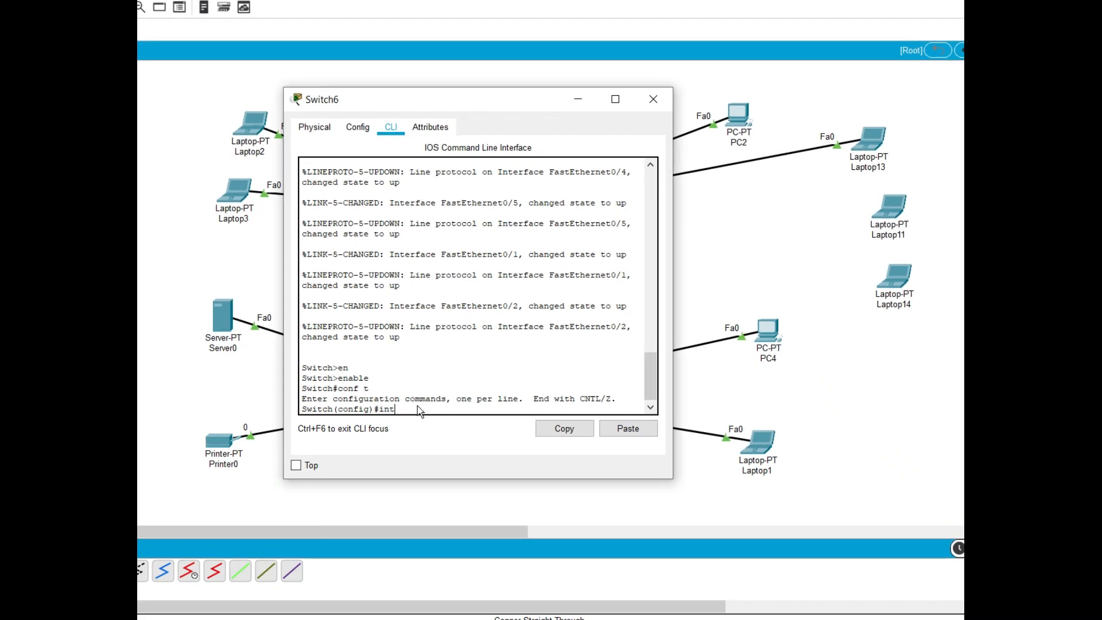
key(Tab)
text(fas)
key(Tab)
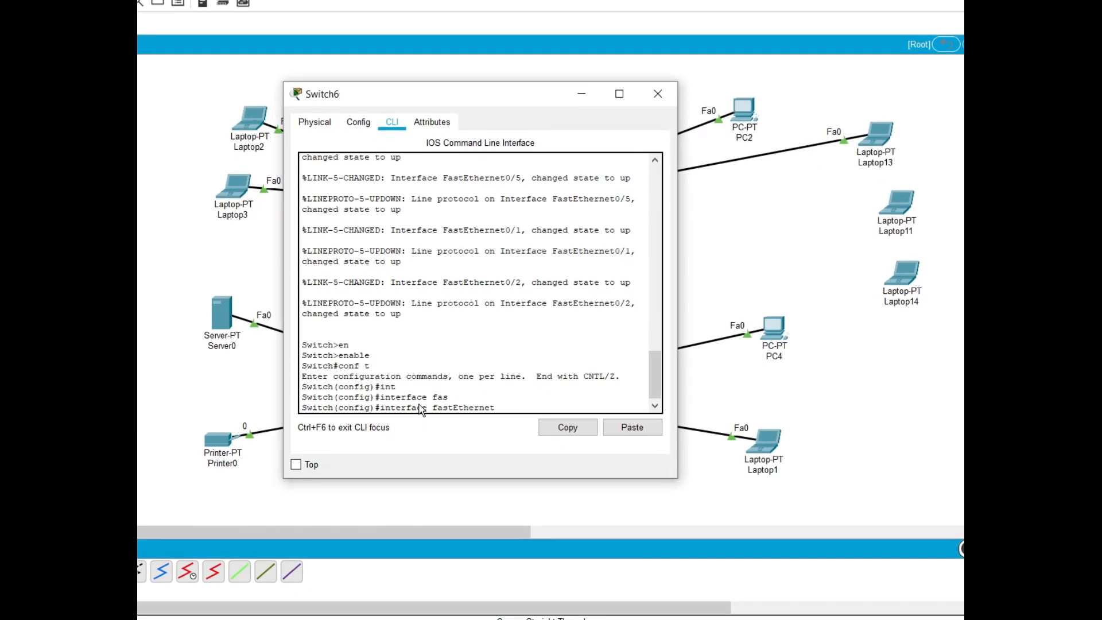
text(0/2)
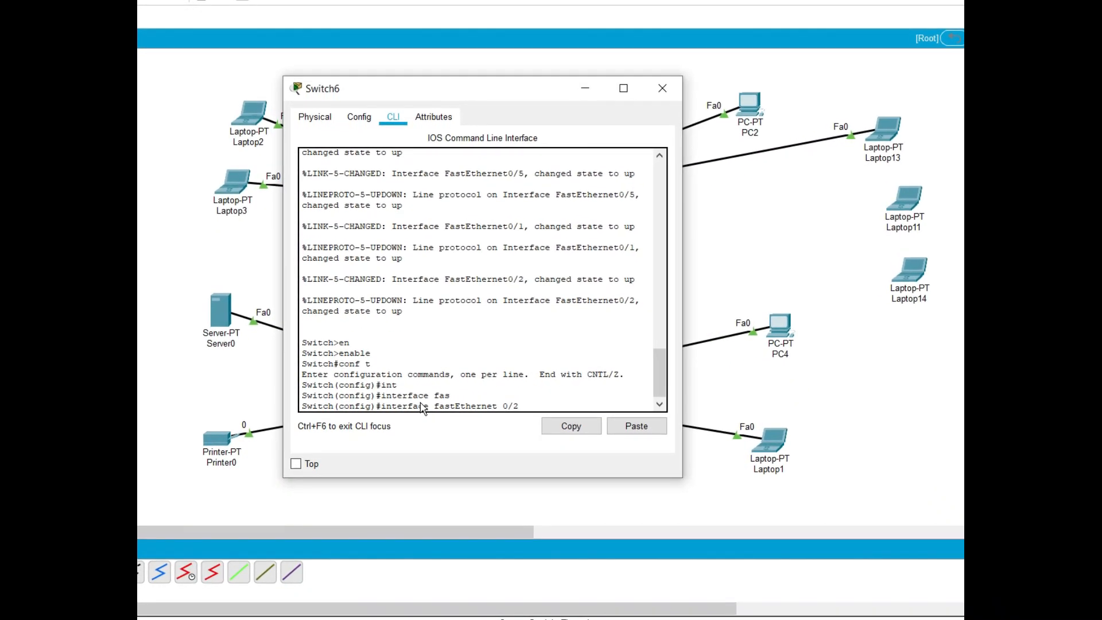
key(Return)
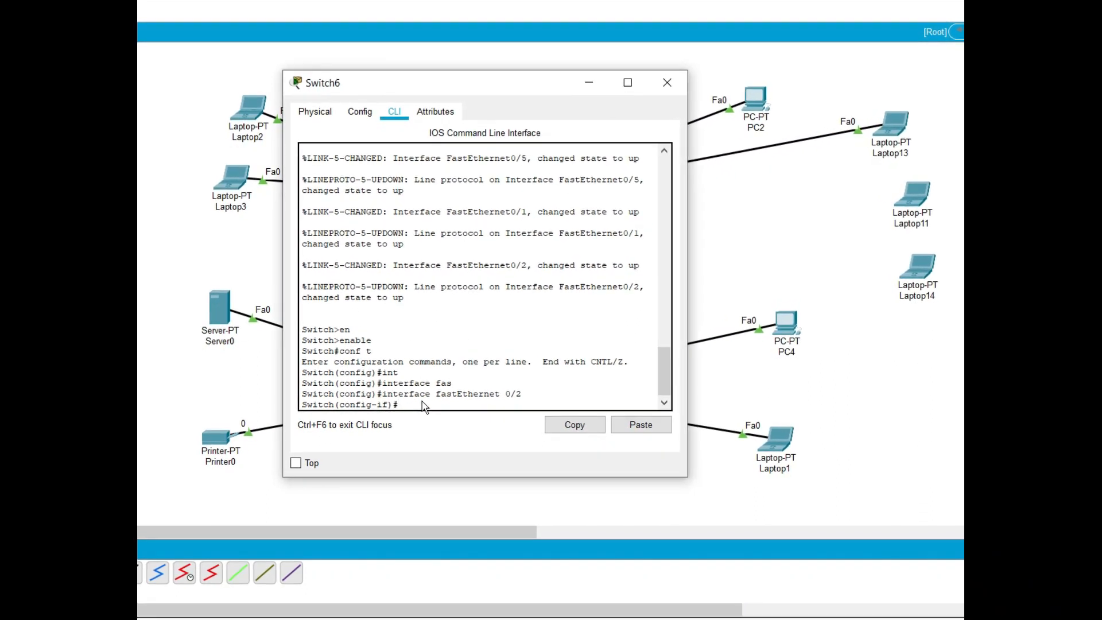
text(swi)
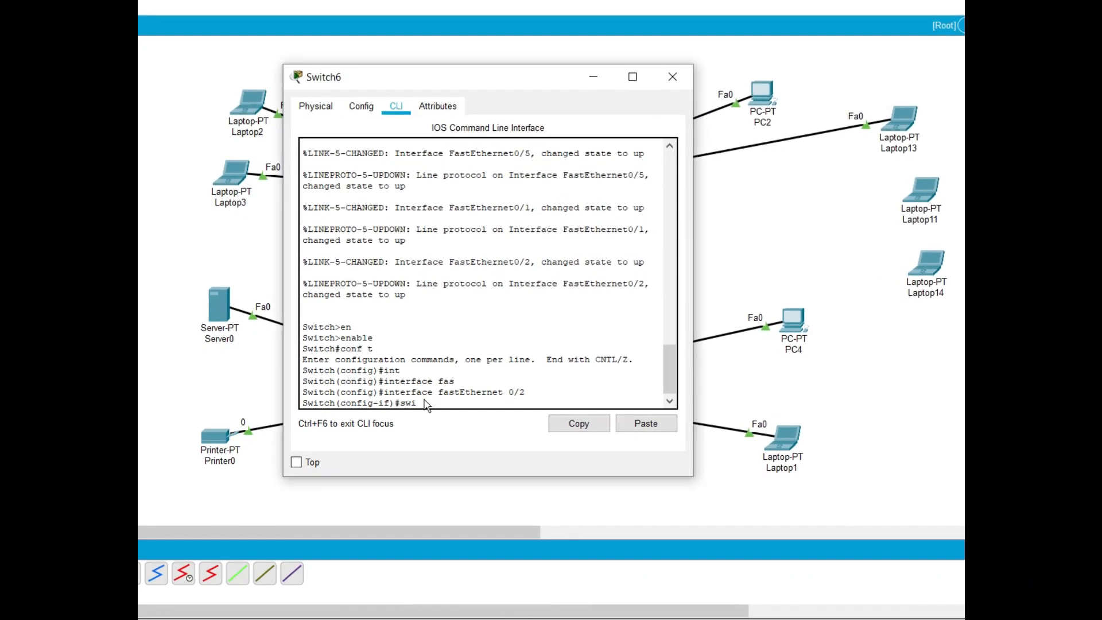
key(Tab)
text(mo)
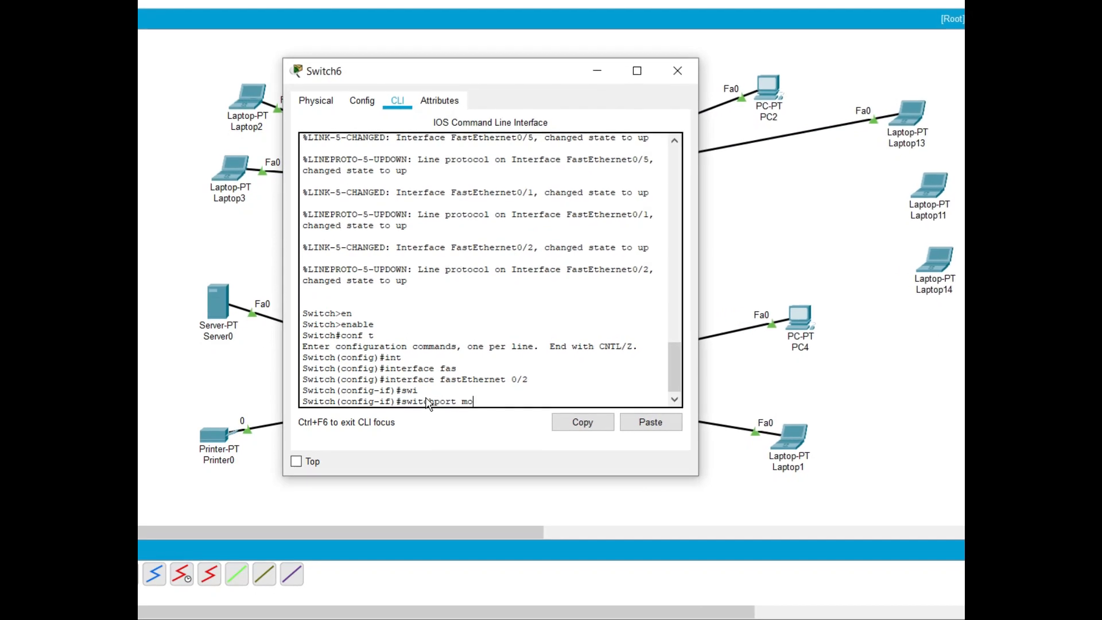
key(Tab)
text(ac)
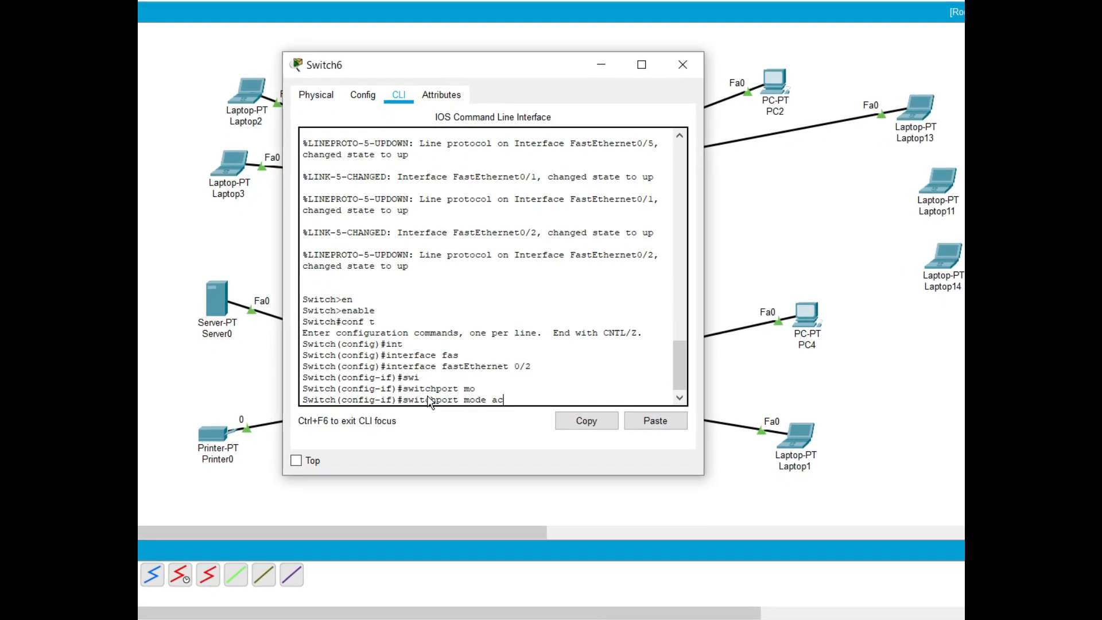
key(Tab)
key(Return)
Enable port security on Switch6's fastEthernet 0/2 with the switchport port-security command
text(swi)
key(Tab)
text(mo)
key(Tab)
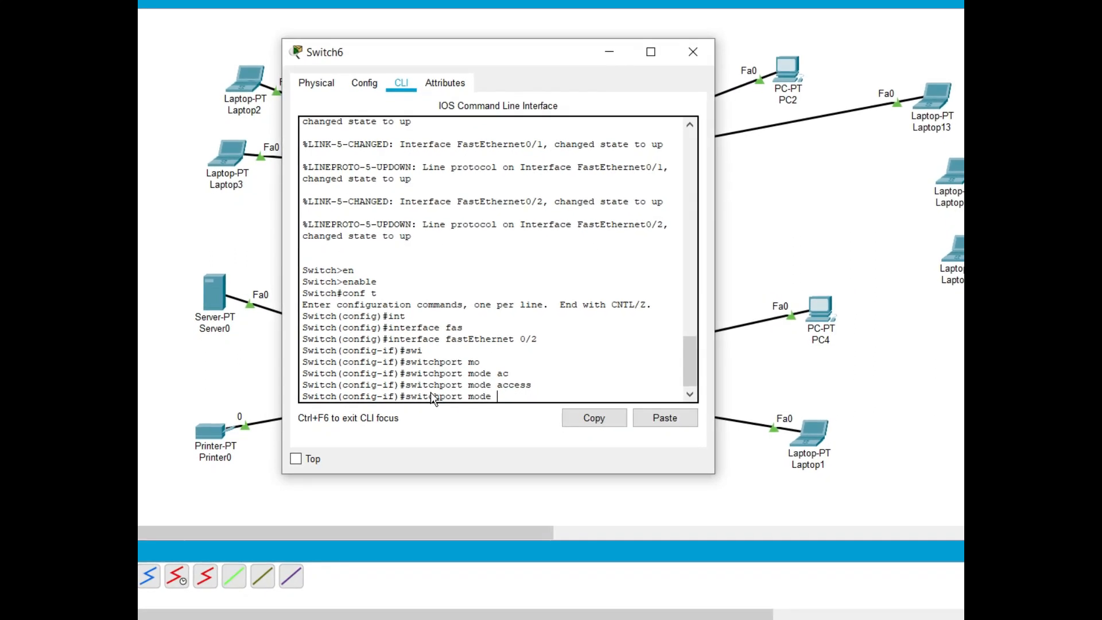
key(BackSpace)
key(BackSpace)
key(BackSpace)
key(BackSpace)
key(BackSpace)
text(po)
key(Tab)
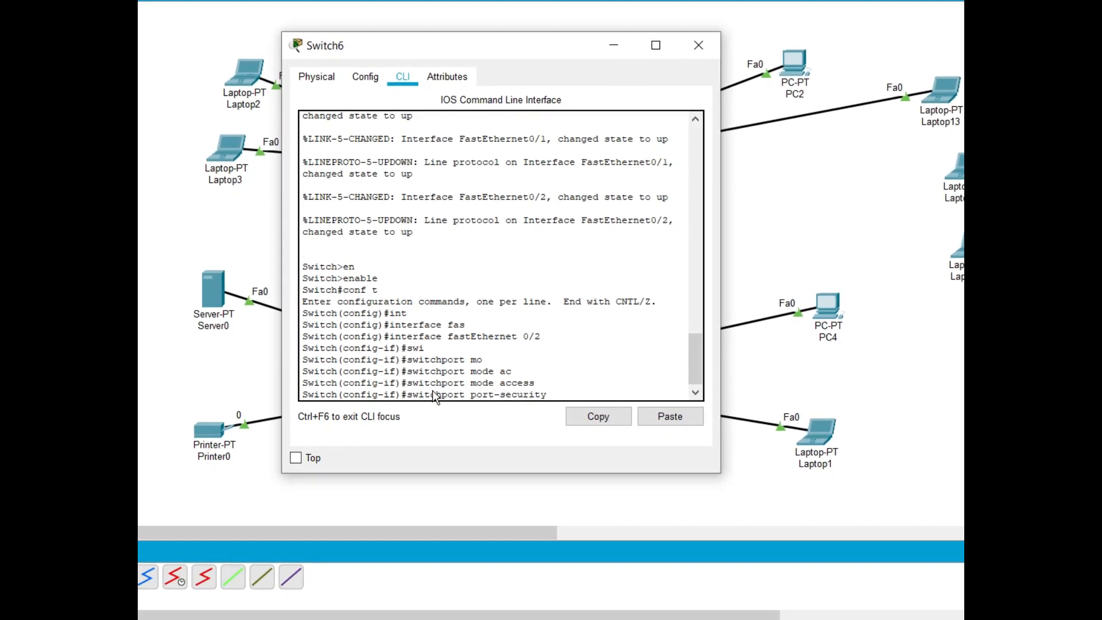
key(Return)
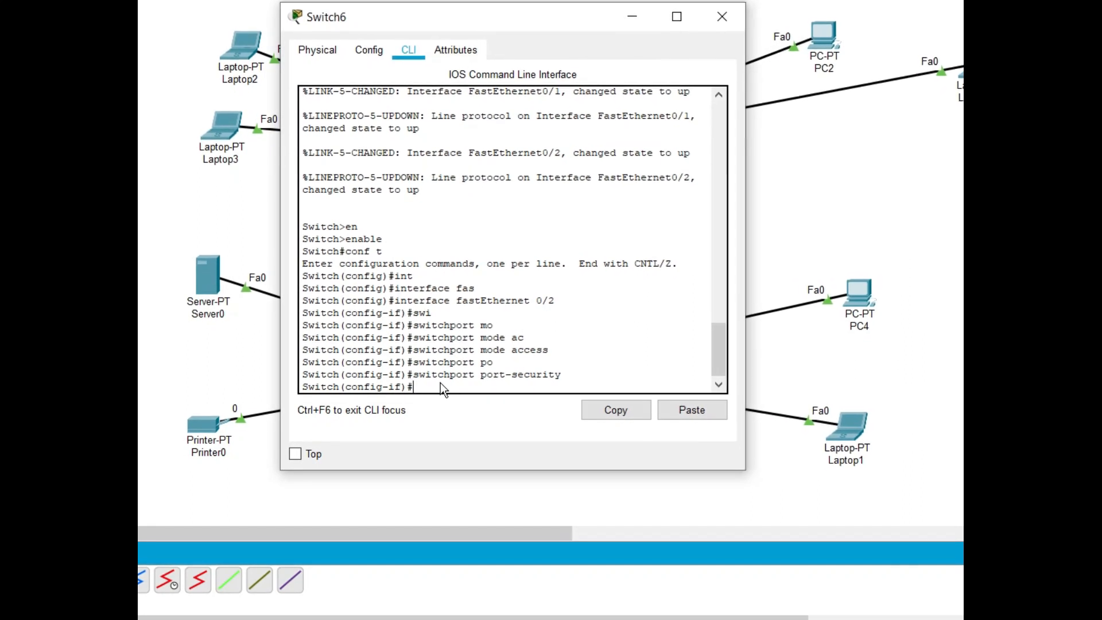
Set sticky MAC address learning for port security on Switch6's fastEthernet 0/2
key(Up)
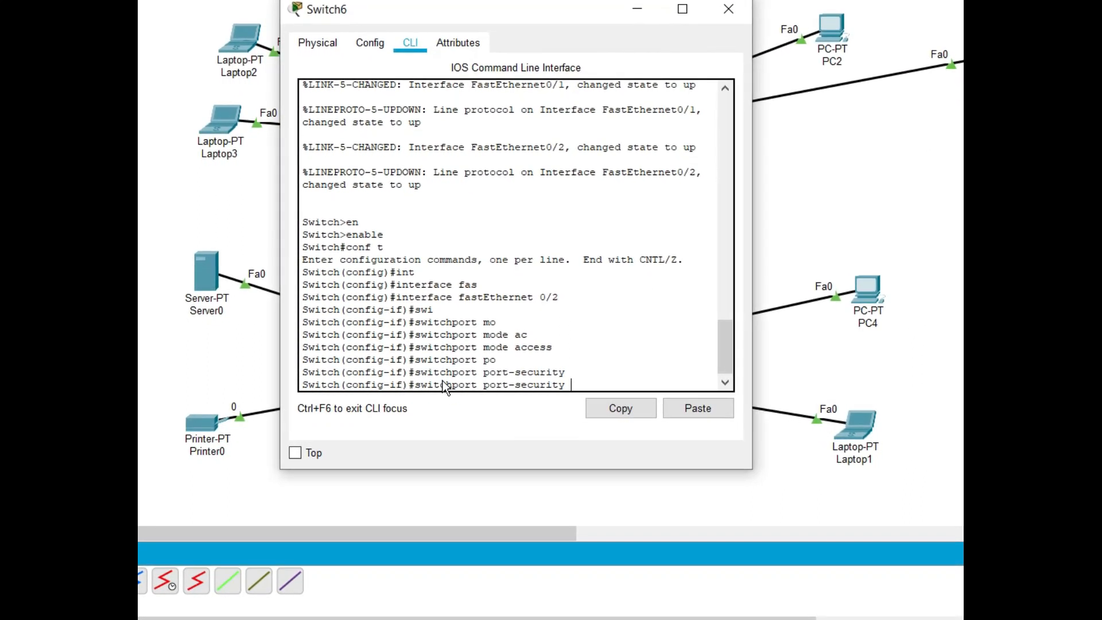
text(ma)
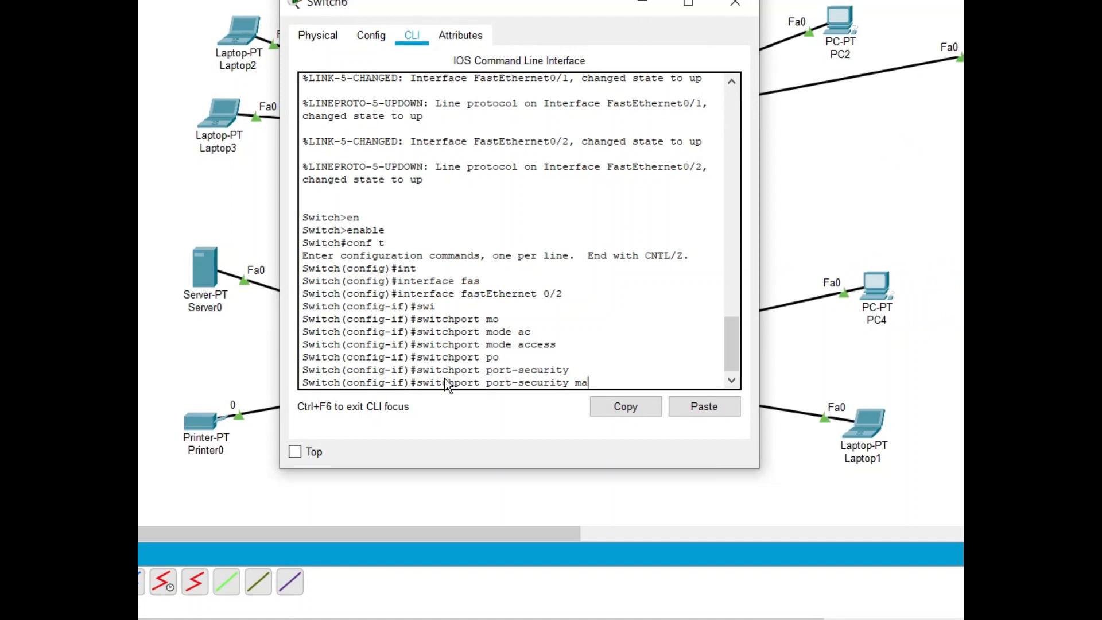
text(c)
key(Tab)
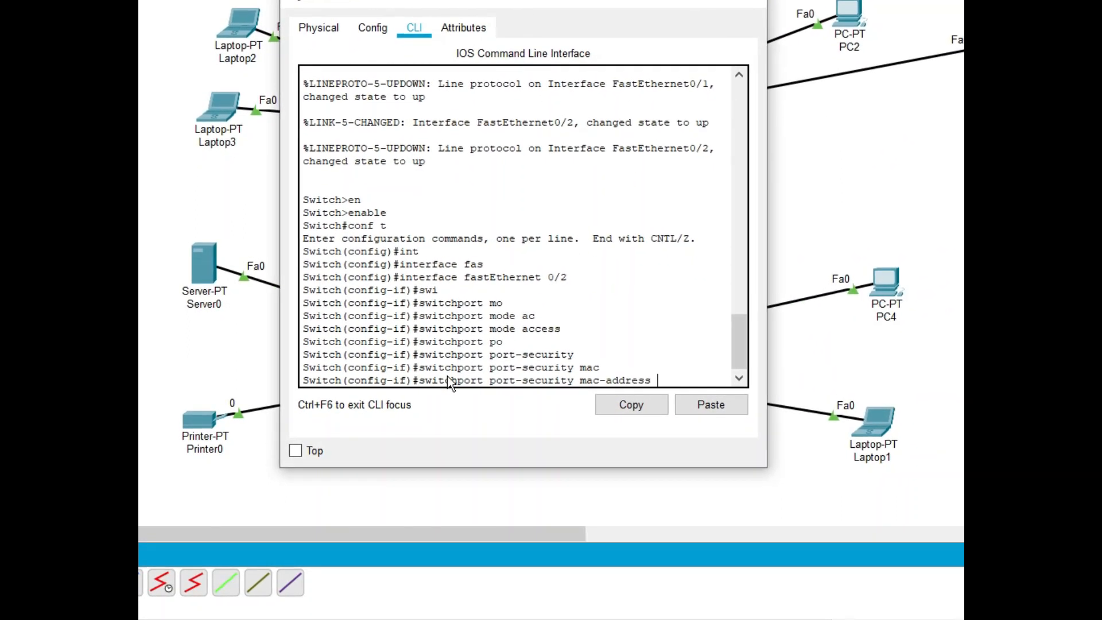
text(st)
key(Tab)
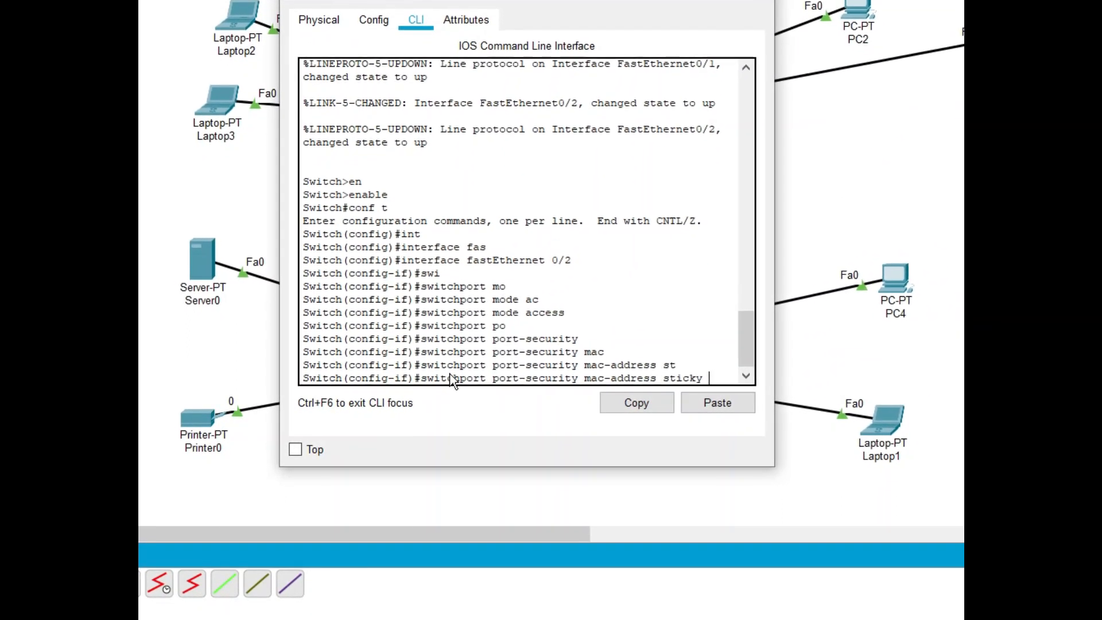
key(Return)
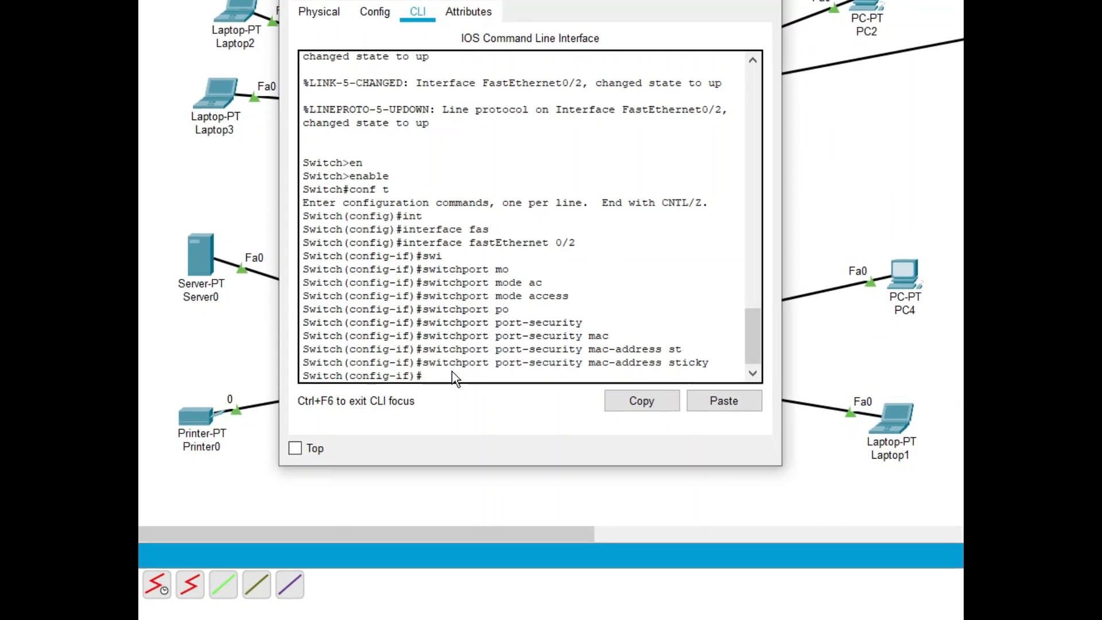
Set the port-security maximum to 3 on Switch6's fastEthernet 0/2
key(Up)
key(BackSpace)
key(BackSpace)
key(BackSpace)
key(BackSpace)
key(BackSpace)
key(BackSpace)
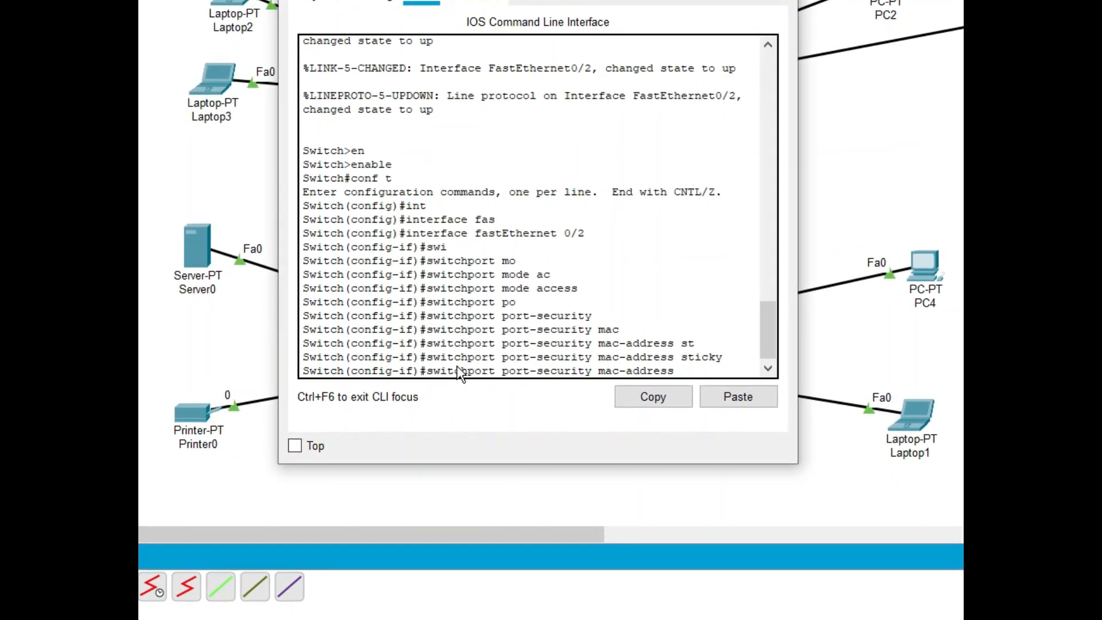
key(BackSpace)
key(BackSpace)
key(BackSpace)
key(BackSpace)
key(BackSpace)
key(BackSpace)
key(BackSpace)
key(BackSpace)
key(BackSpace)
key(BackSpace)
text(x)
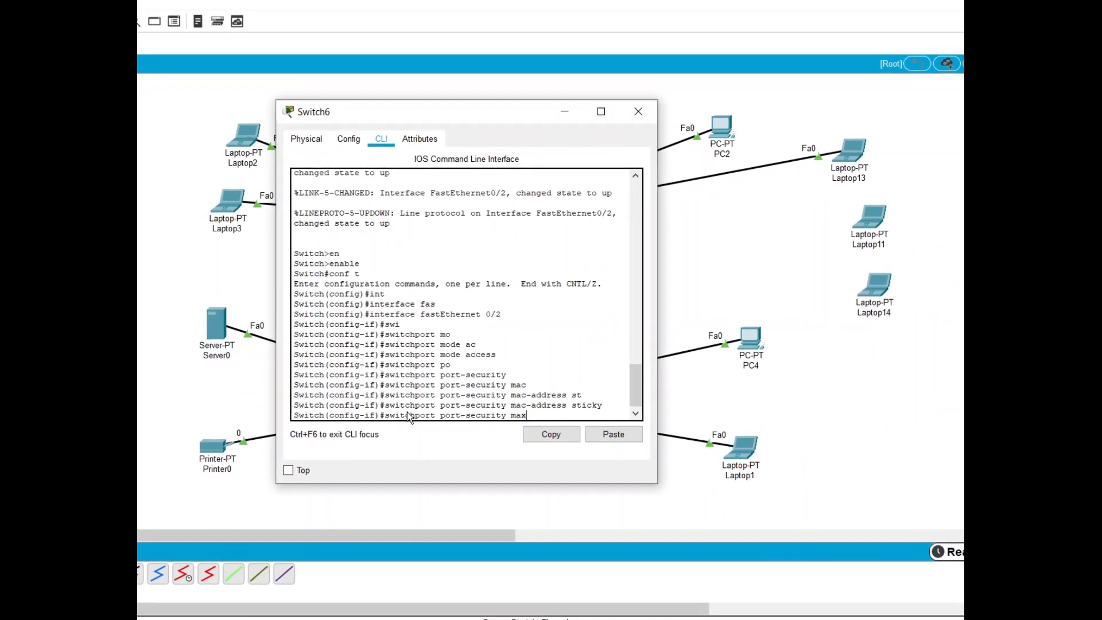
key(Tab)
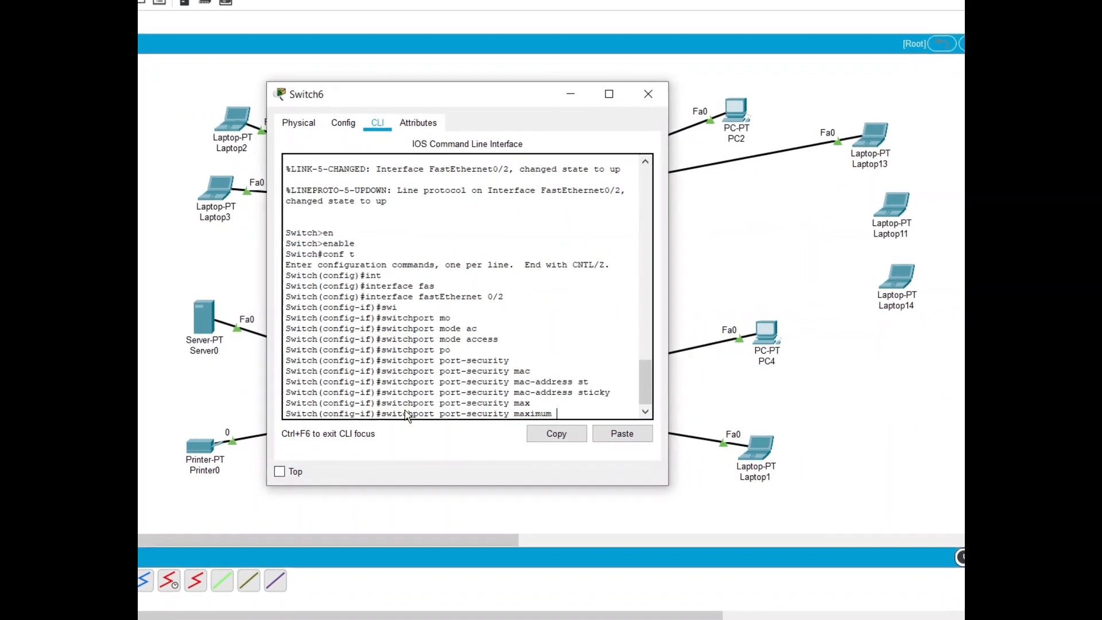
text(3)
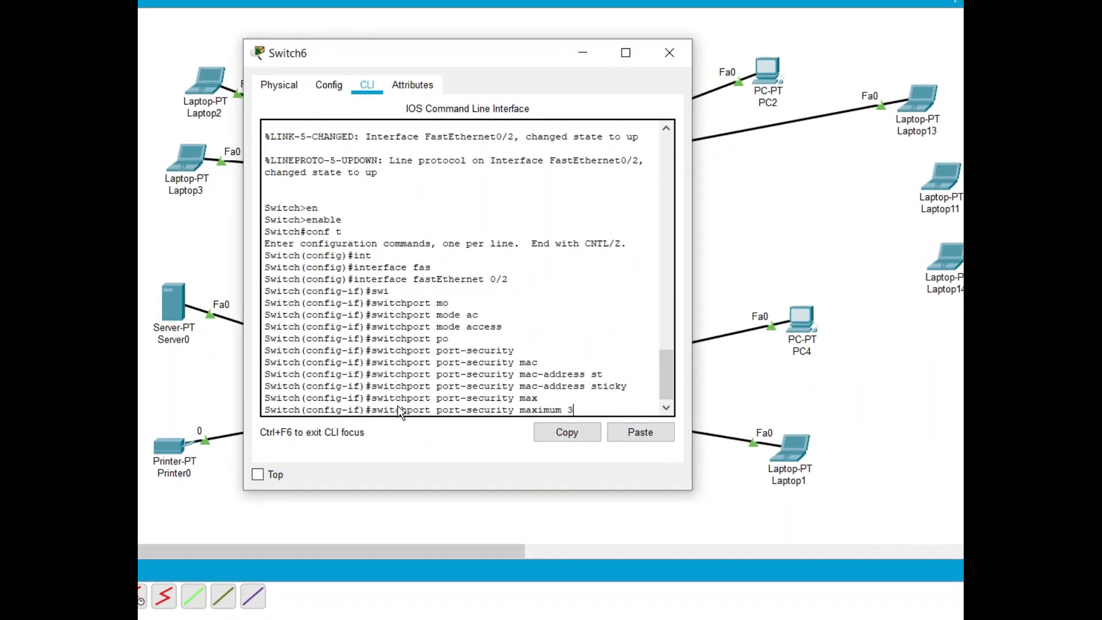
key(Return)
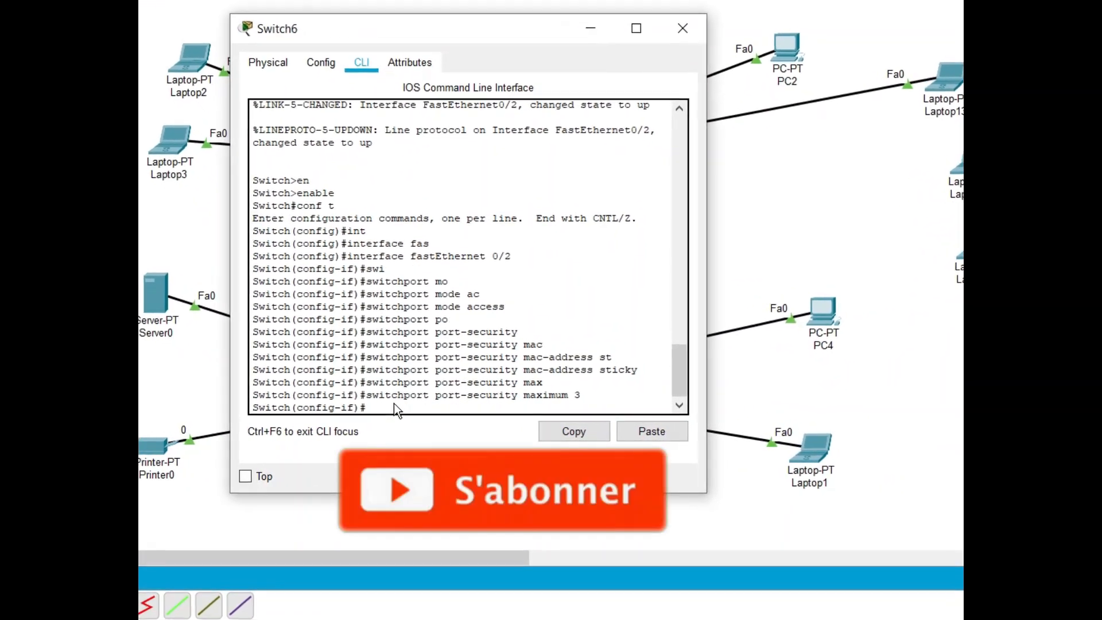
Exit interface configuration, save Switch6's configuration with do wr, and close the switch's window
text(ex)
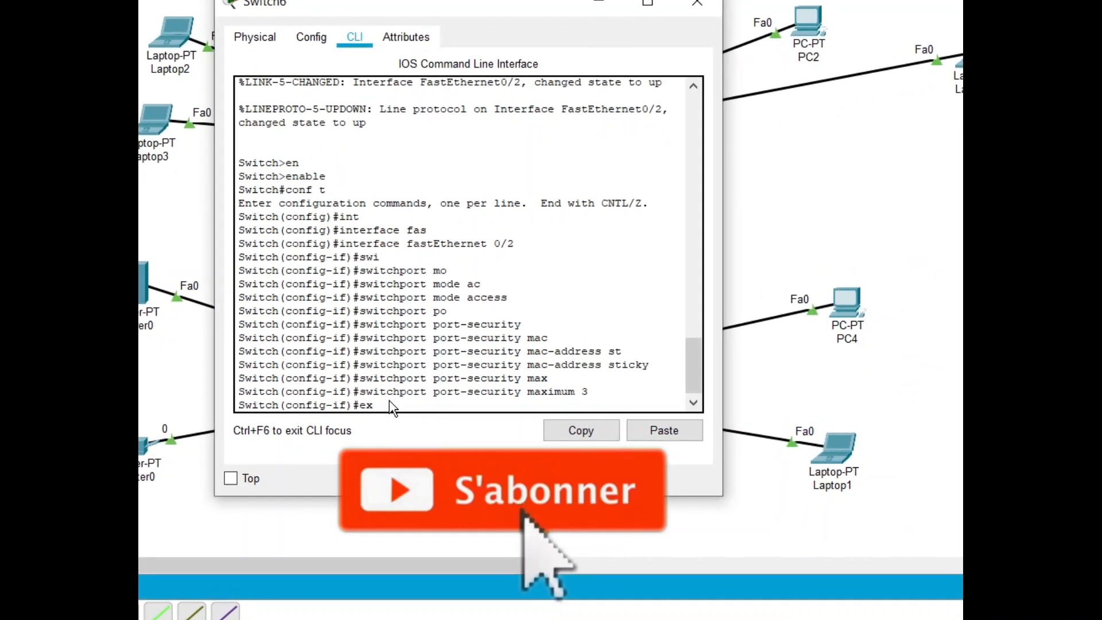
text(it)
key(Return)
text(do wr)
key(Return)
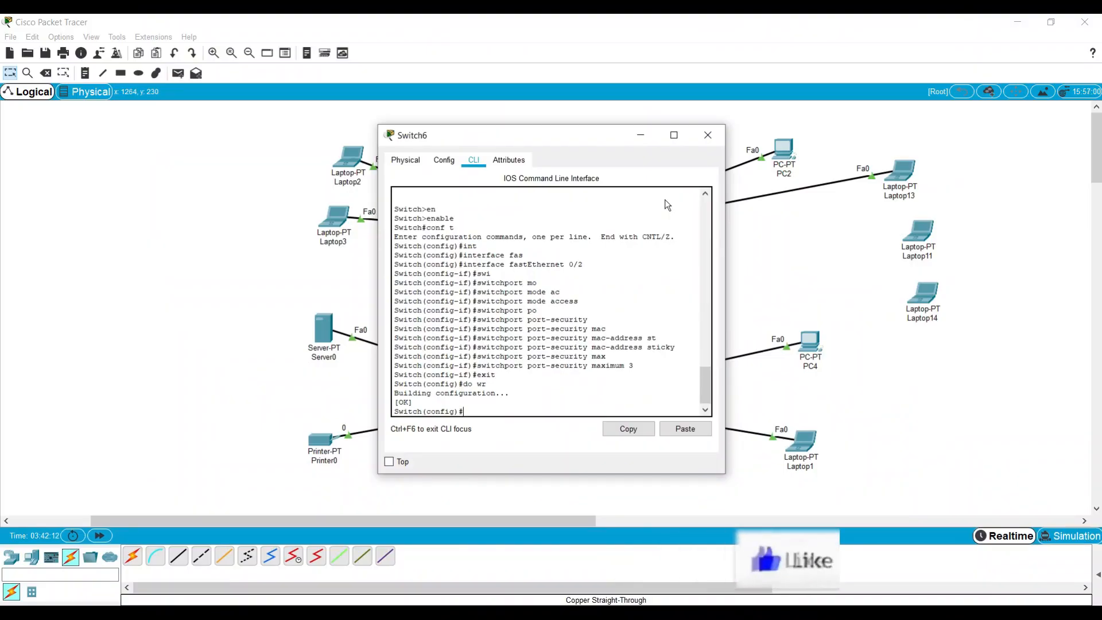
click(710, 136)
Shift Laptop13 slightly in the topology and examine its FastEthernet0 MAC address and IP configuration
drag(894, 198, 917, 185)
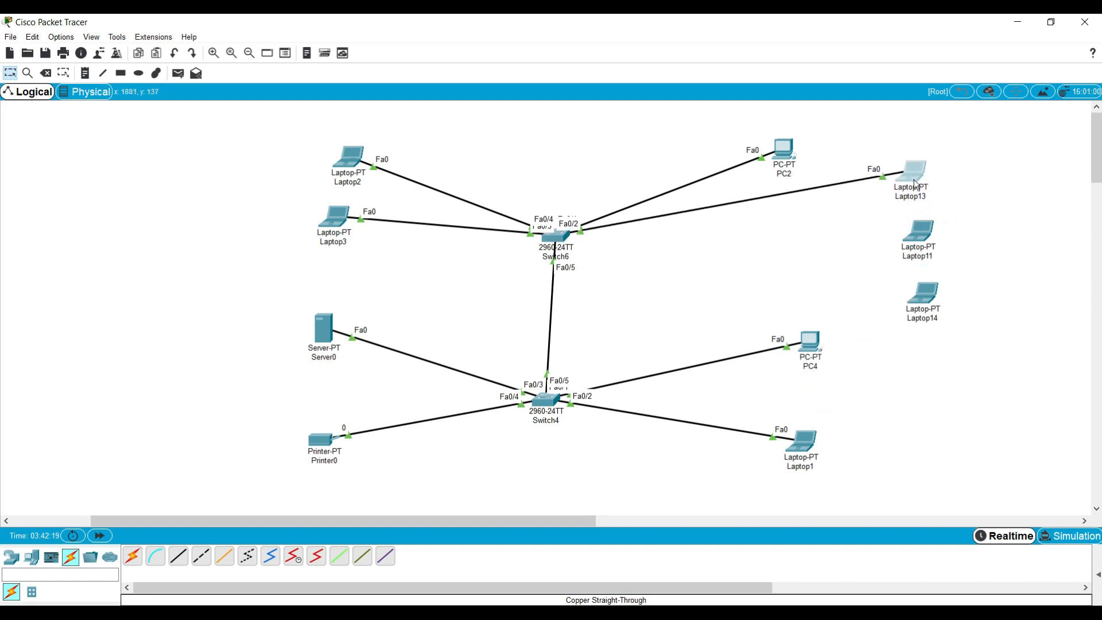
click(916, 184)
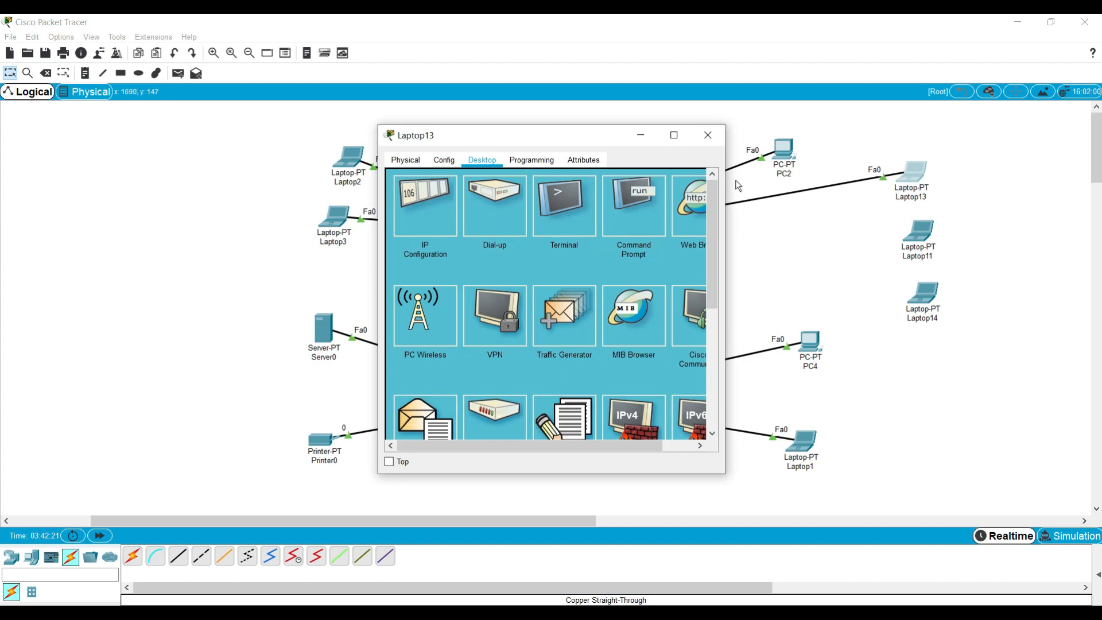
click(650, 209)
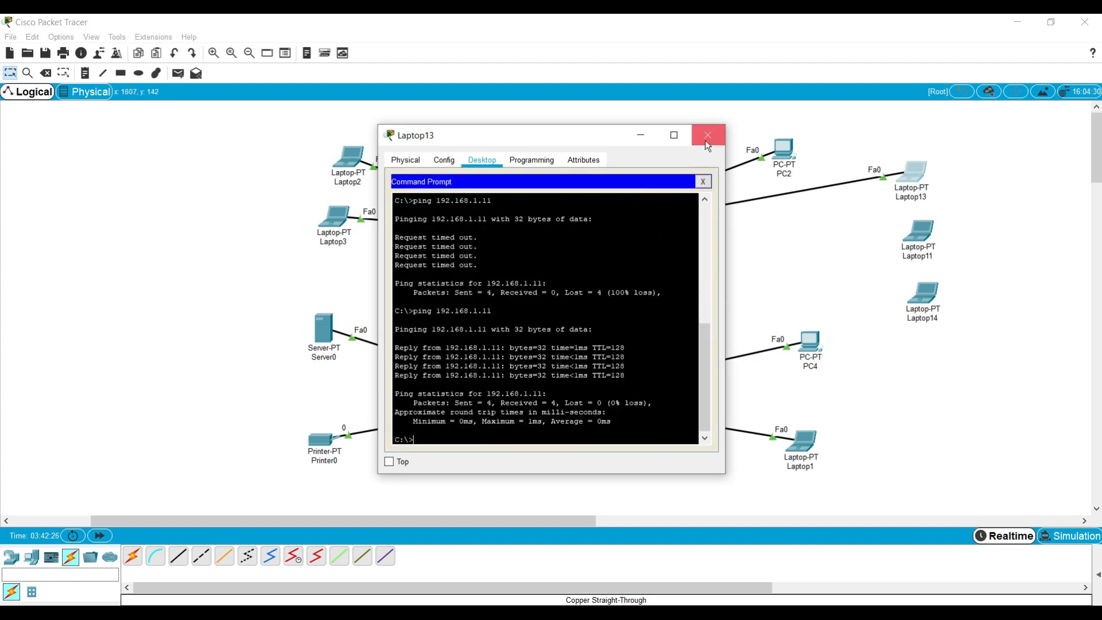
click(401, 160)
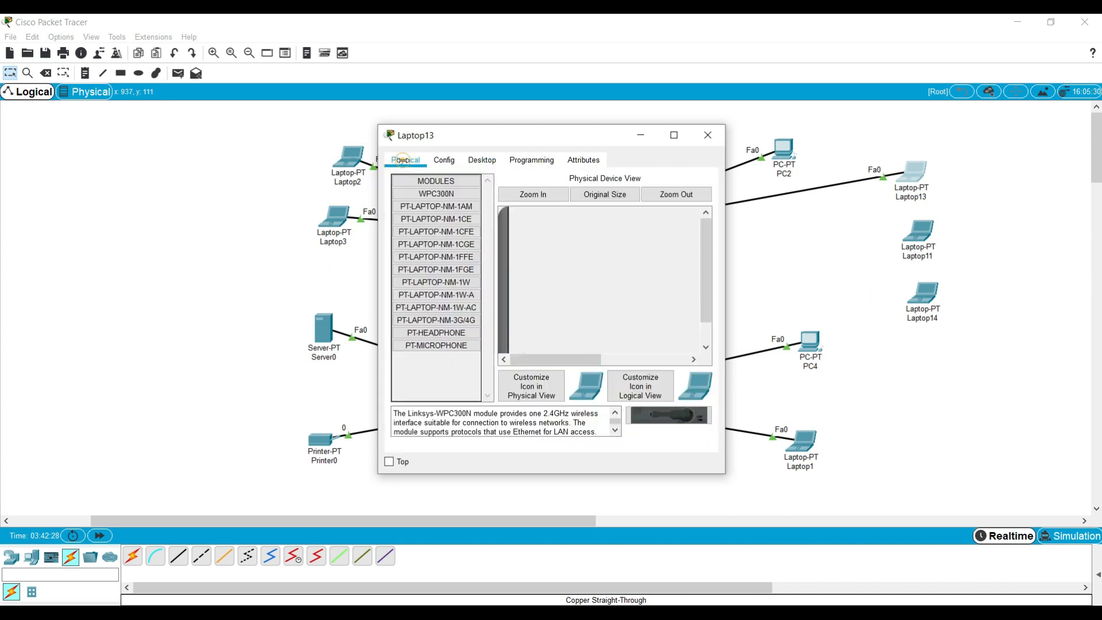
click(442, 159)
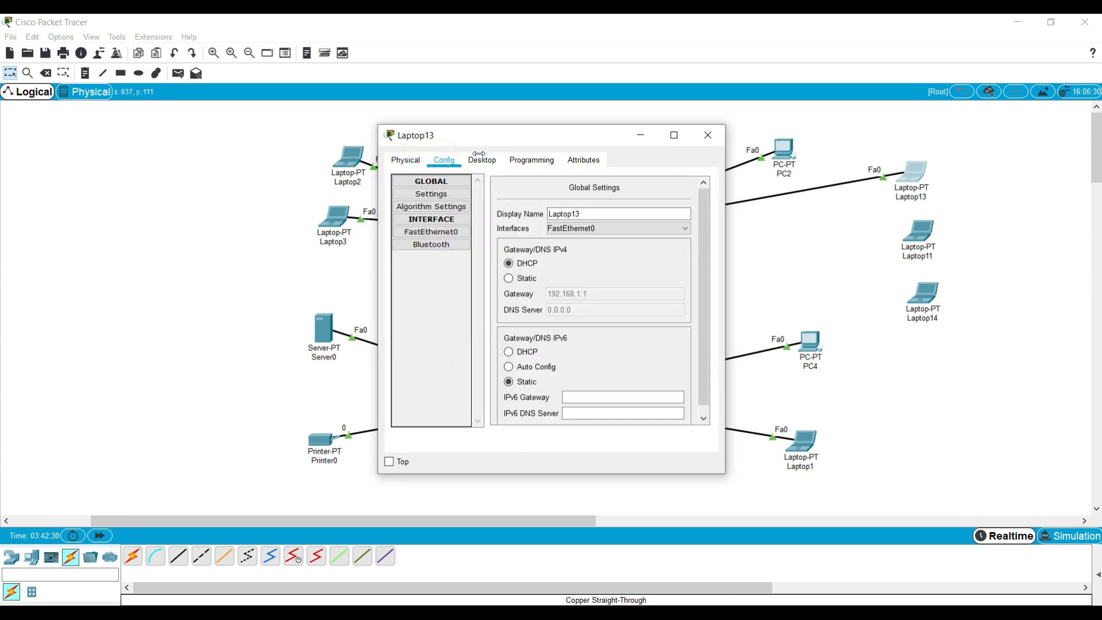
click(443, 244)
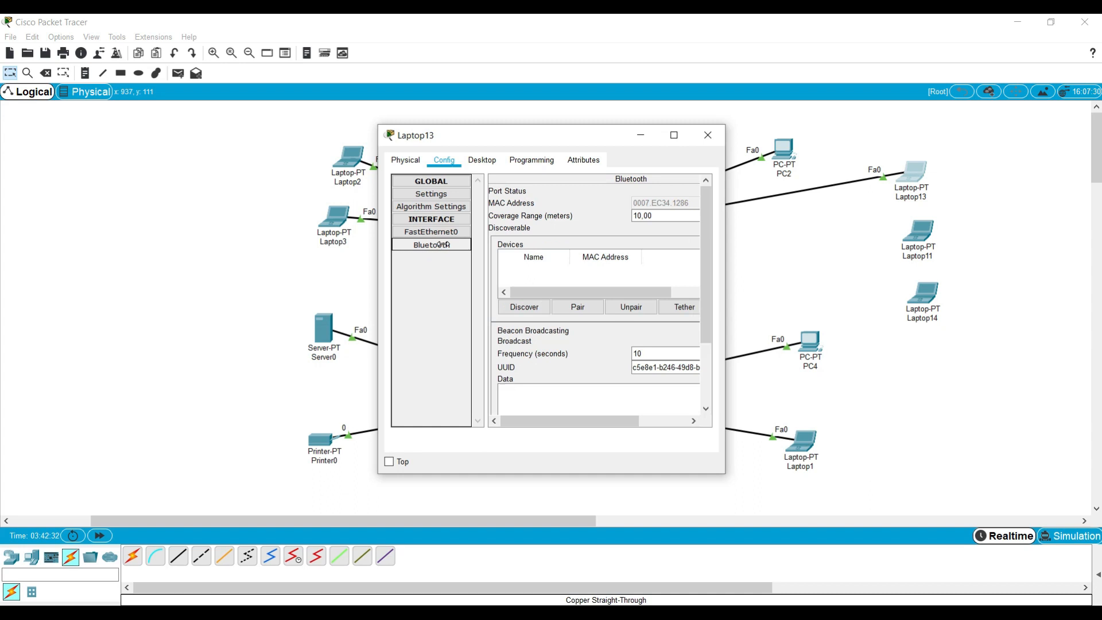
click(438, 230)
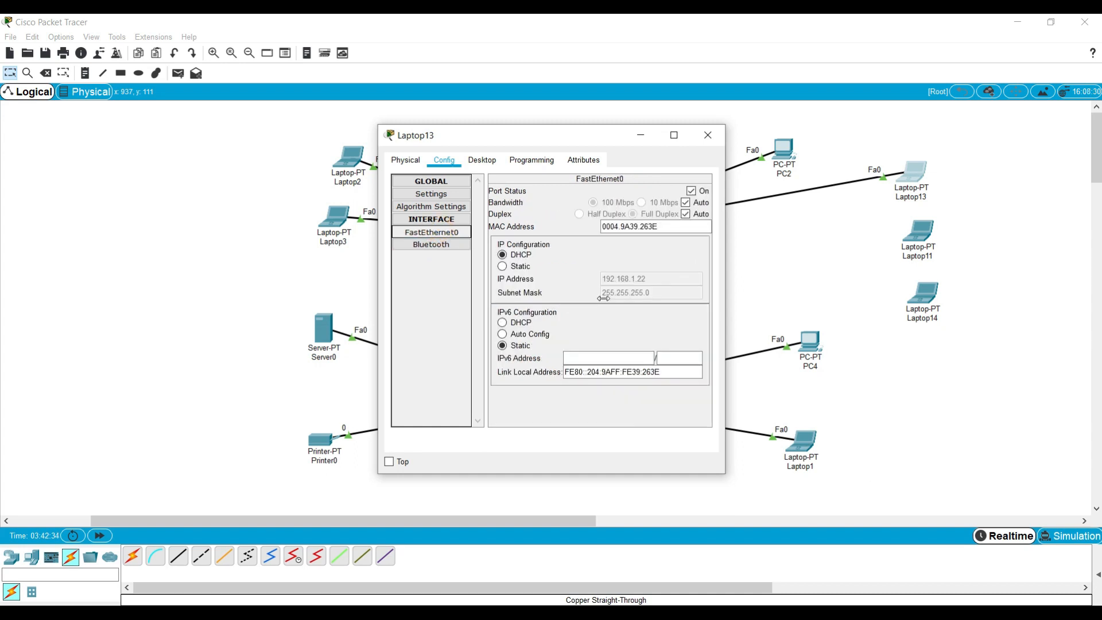
Close Laptop13's window and delete the cable between Switch6 and Laptop13
click(715, 140)
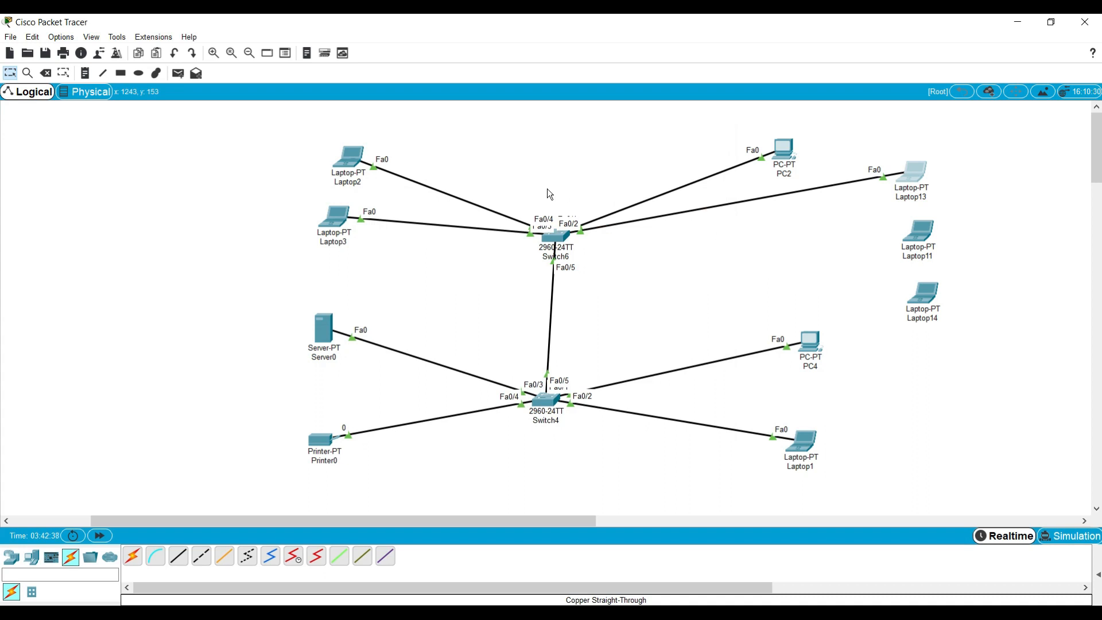
drag(370, 521, 454, 534)
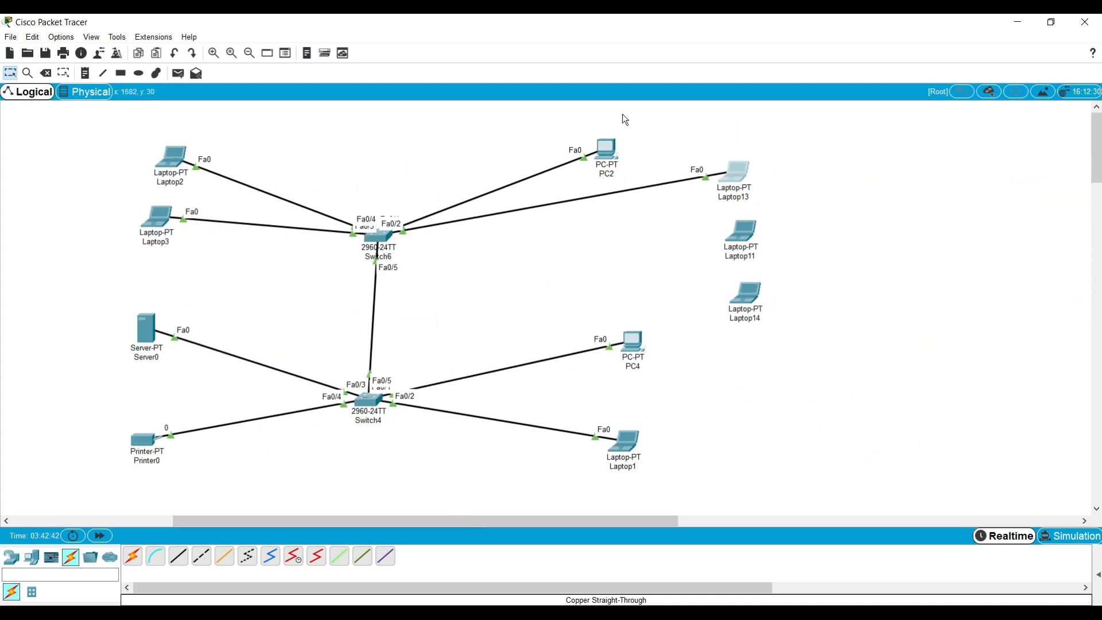
drag(591, 30, 716, 30)
click(329, 83)
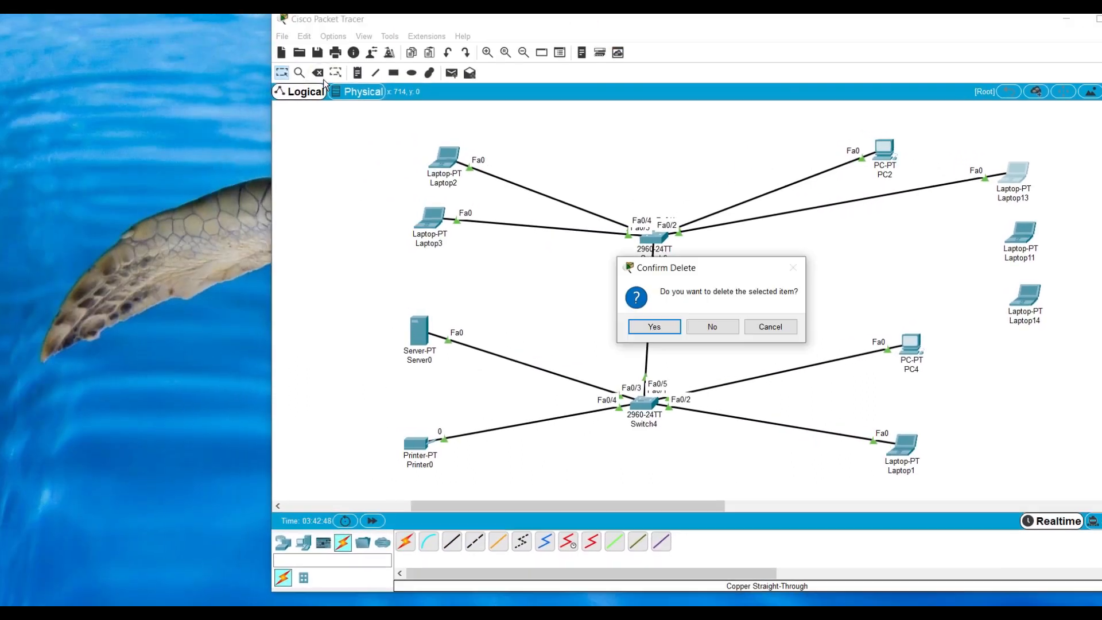
click(703, 330)
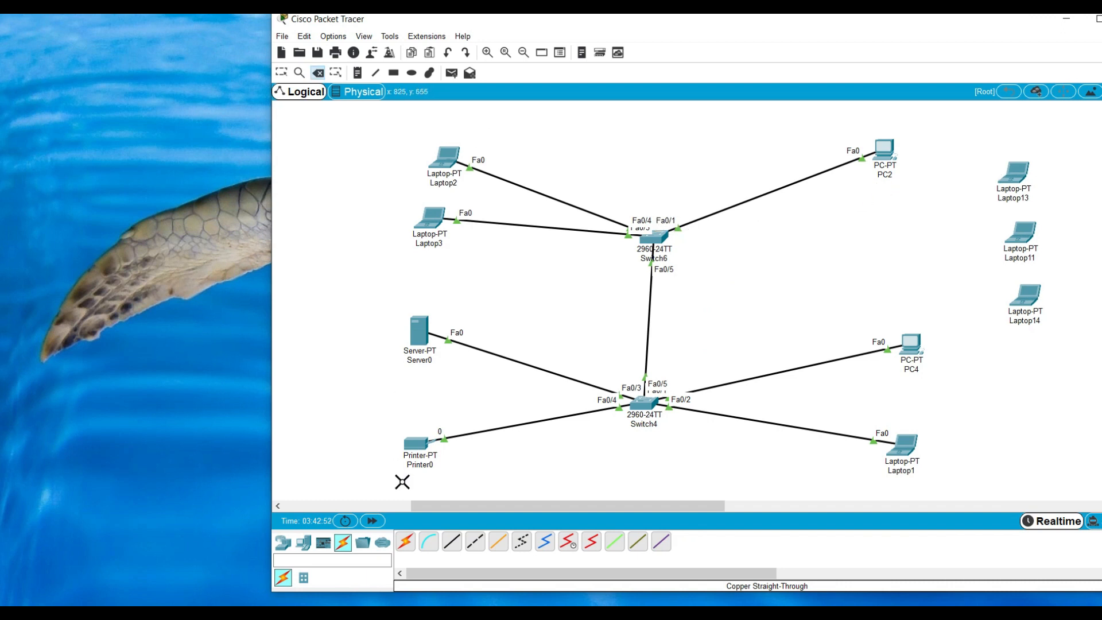
Connect Switch6's FastEthernet0/2 to Laptop11's FastEthernet0 with a copper straight-through cable
click(303, 543)
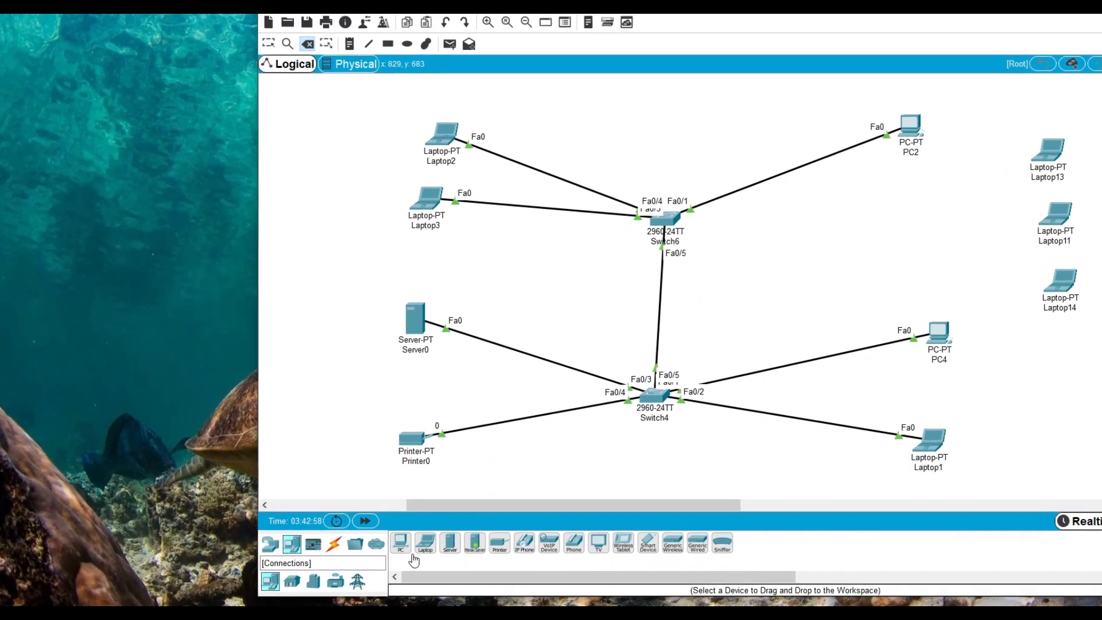
click(342, 542)
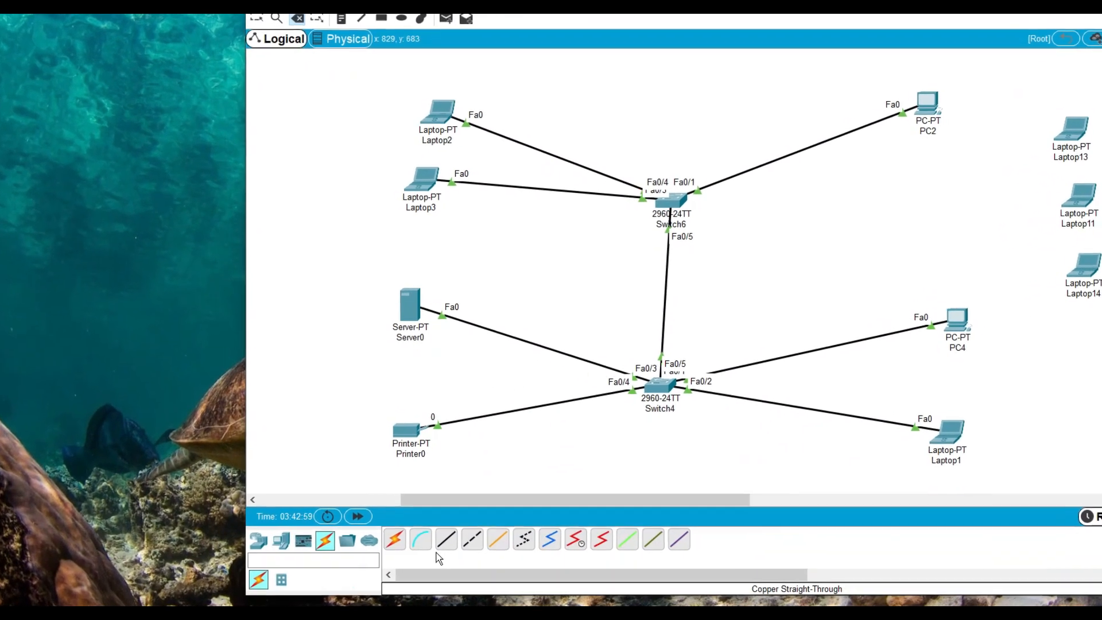
click(441, 534)
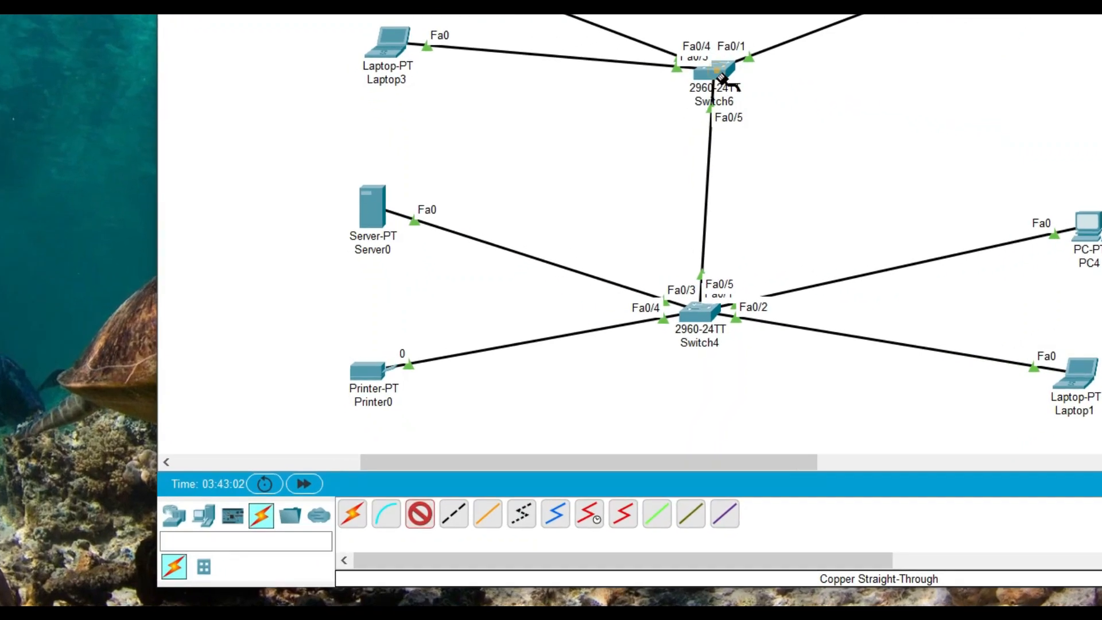
click(722, 78)
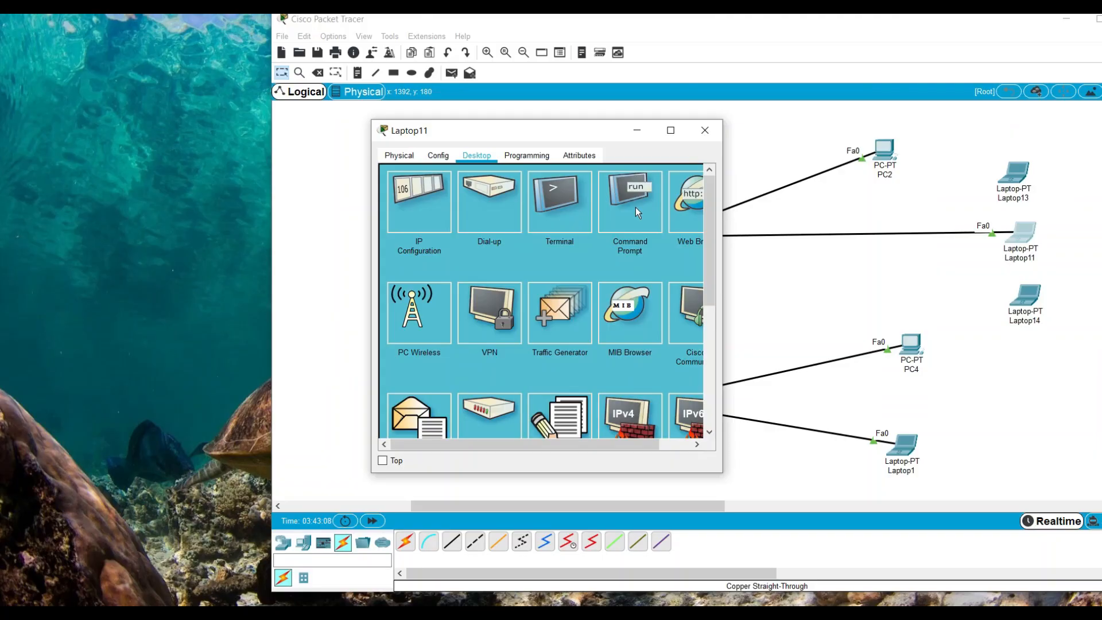
Request a DHCP address on Laptop11, and test connectivity from its command prompt by pinging 192.168.1.11
click(422, 199)
click(414, 224)
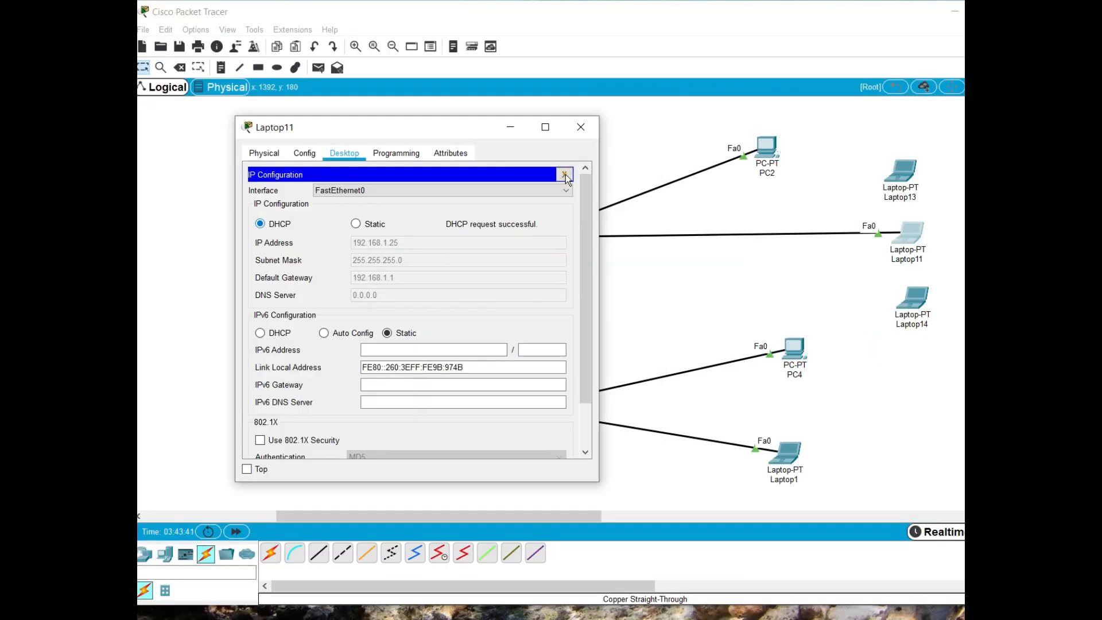
click(565, 175)
click(498, 198)
key(Up)
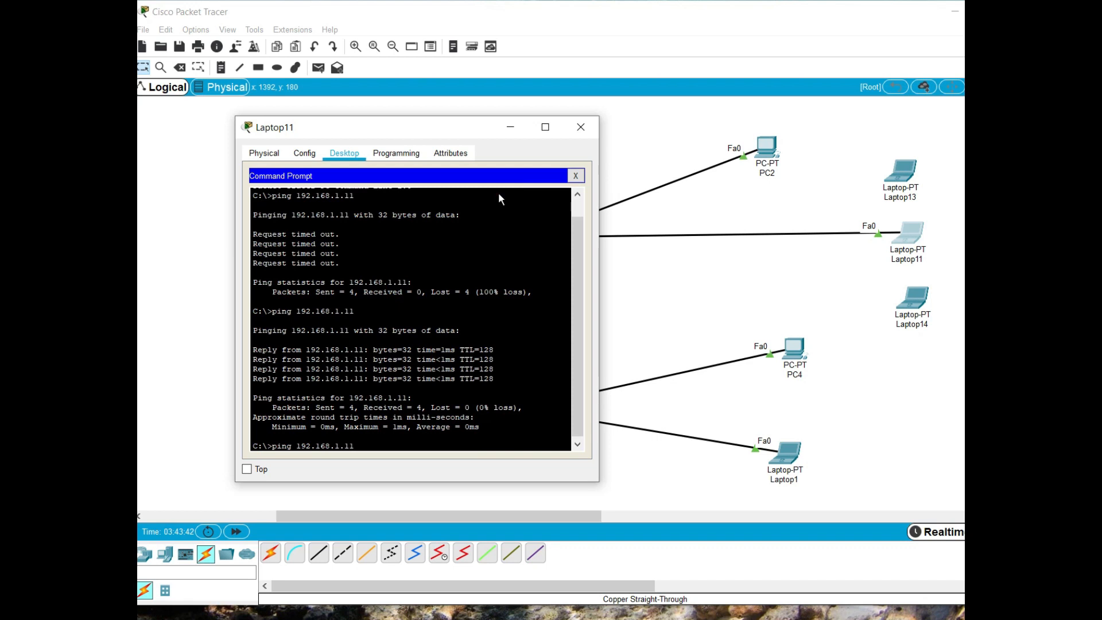
key(Return)
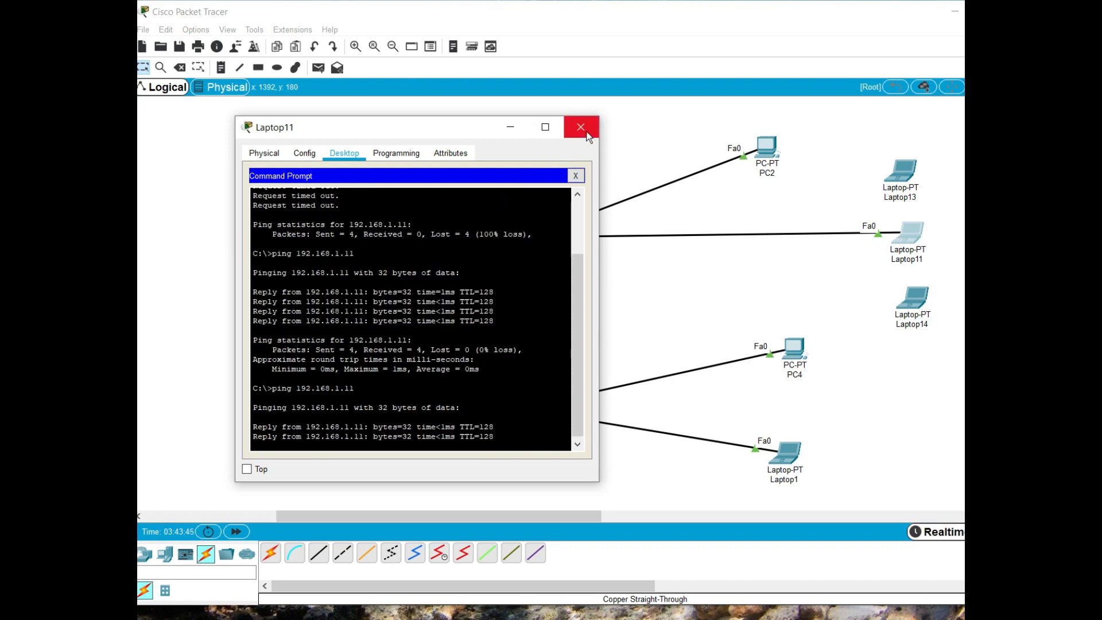
click(581, 128)
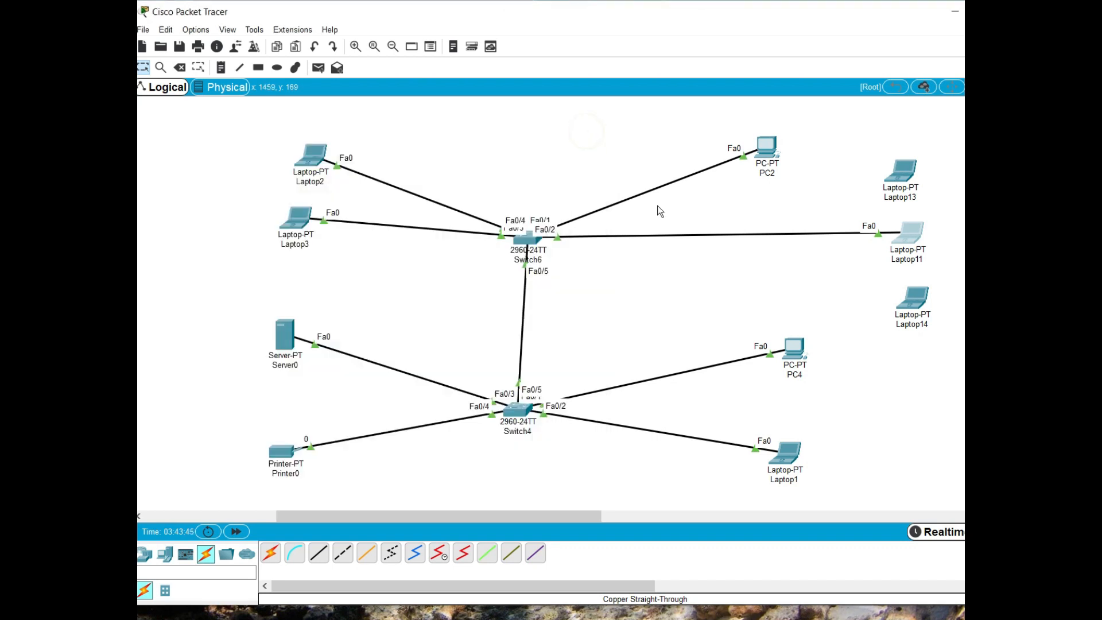
Replace the Laptop11 cable with a copper straight-through link from Switch6's FastEthernet0/2 to Laptop14's FastEthernet0
click(178, 68)
click(605, 328)
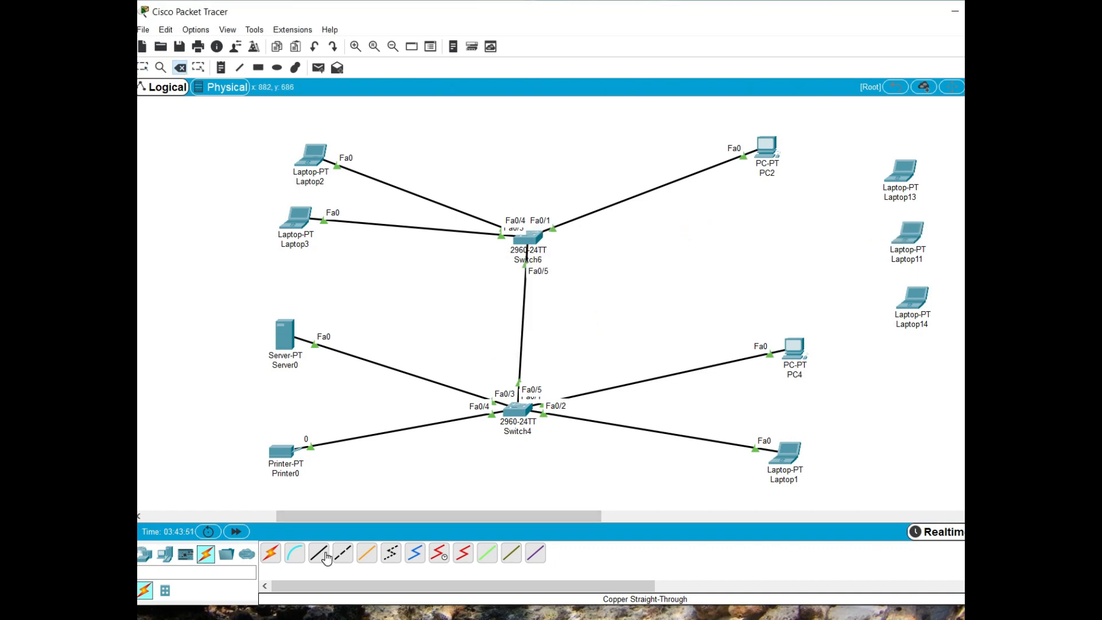
click(528, 244)
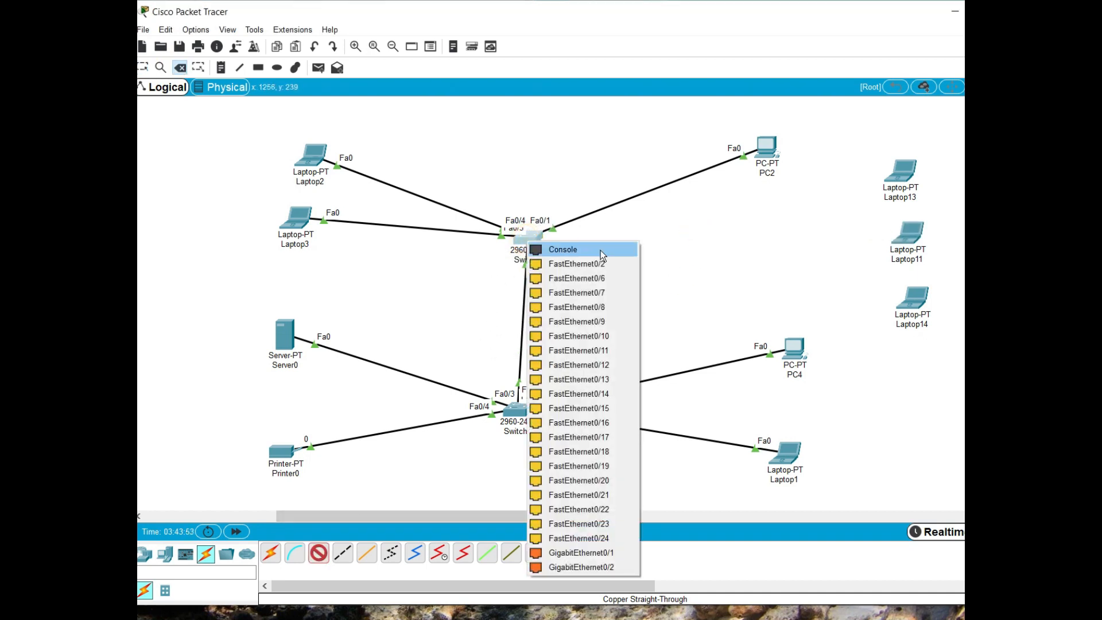
click(577, 263)
click(901, 296)
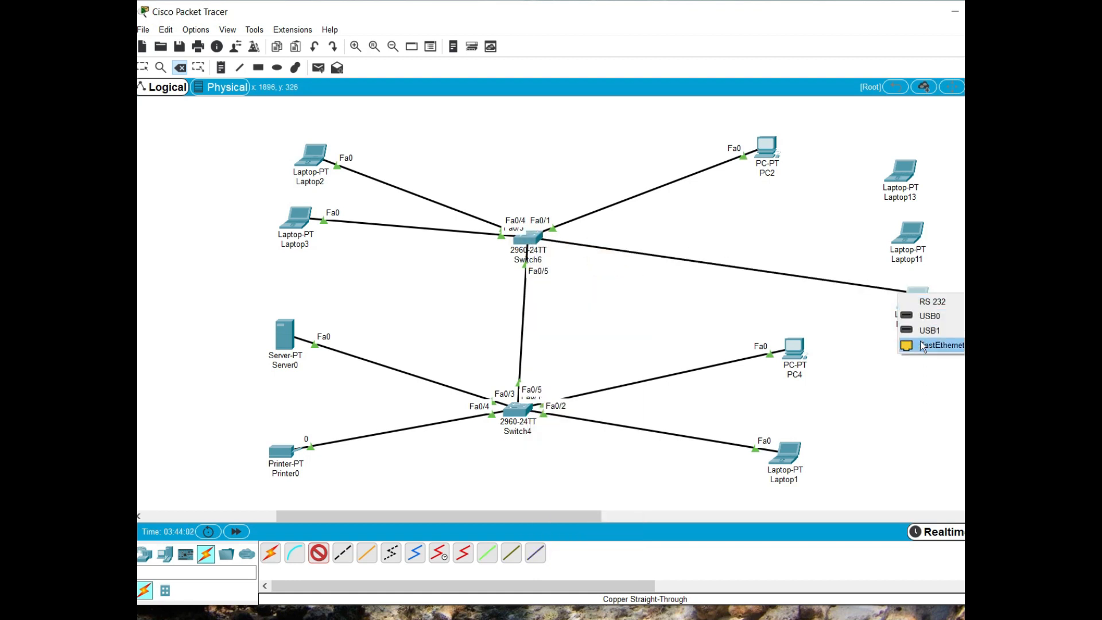
click(920, 344)
Request a DHCP address on Laptop14 and ping 192.168.1.11 from its command prompt
click(920, 305)
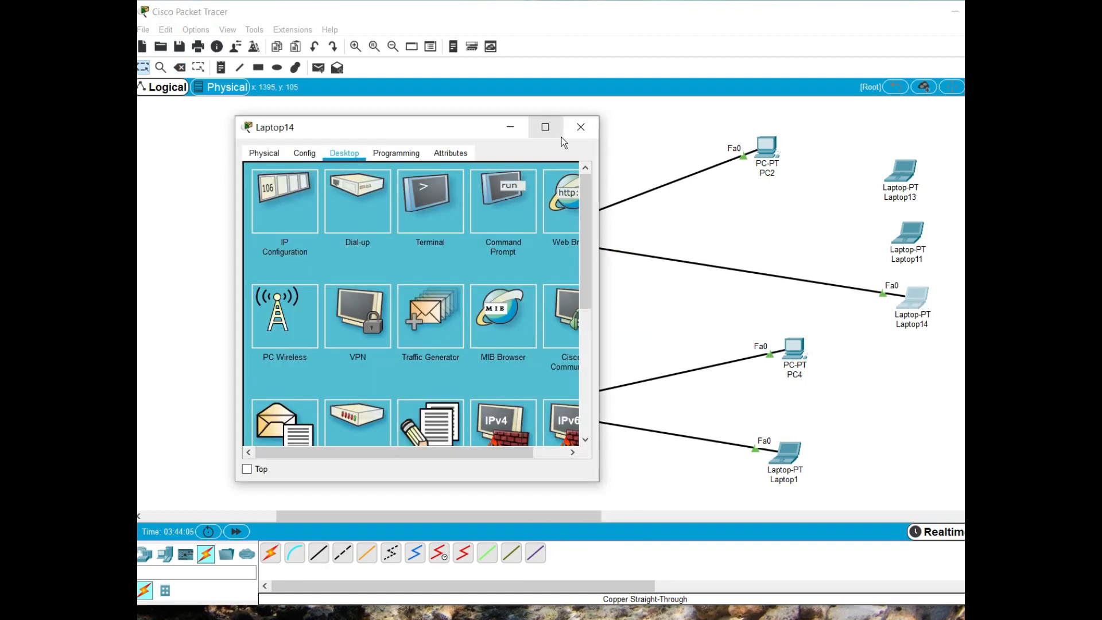
drag(428, 131, 561, 132)
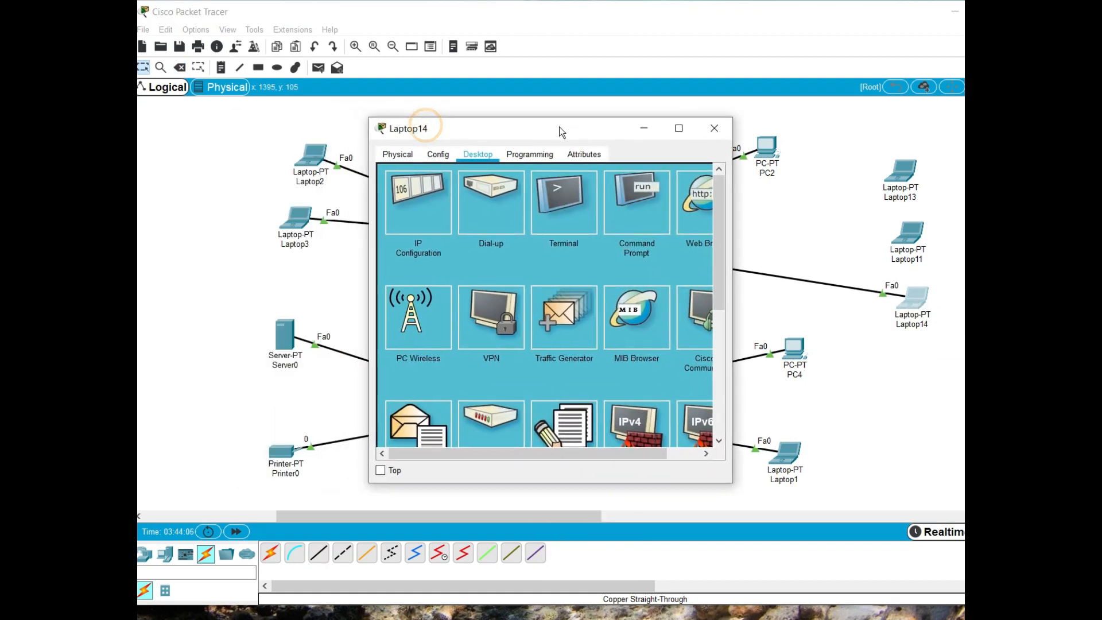
click(419, 189)
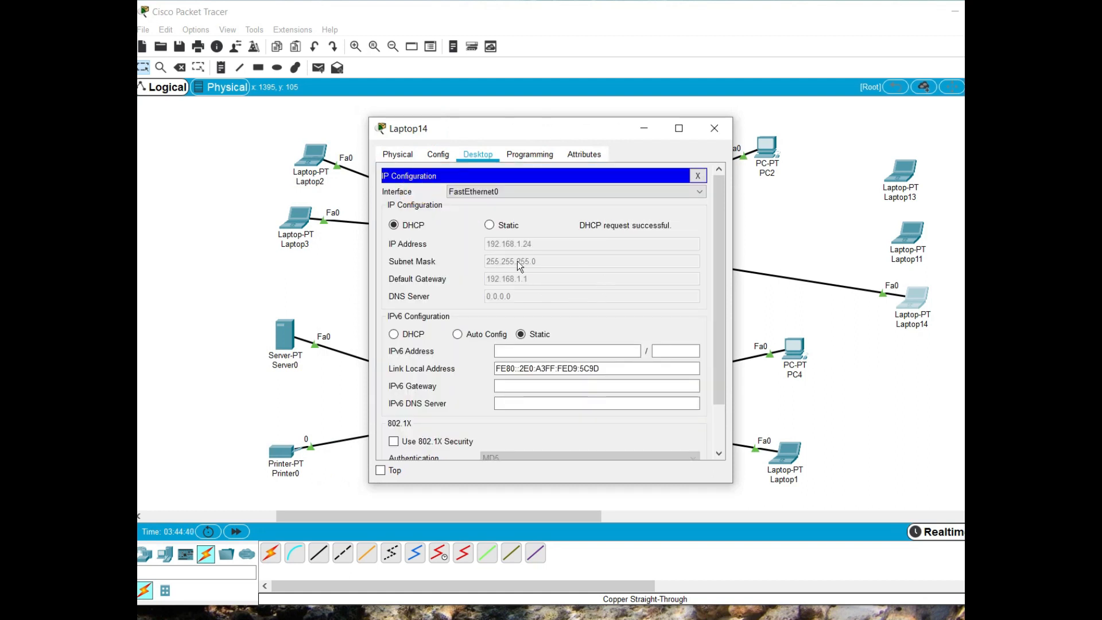
click(698, 176)
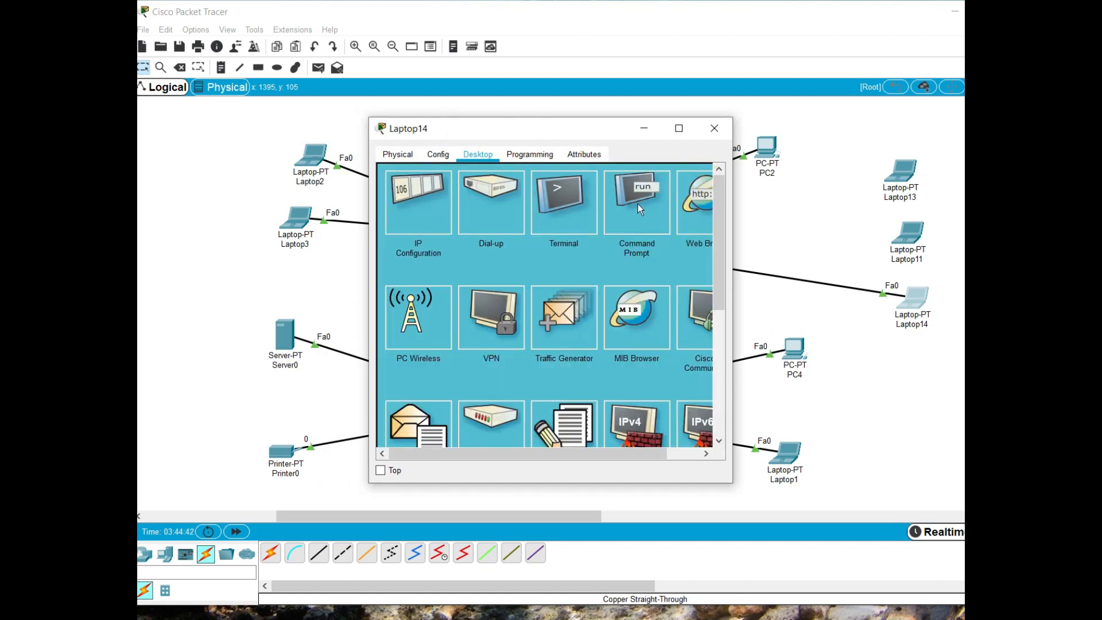
click(625, 208)
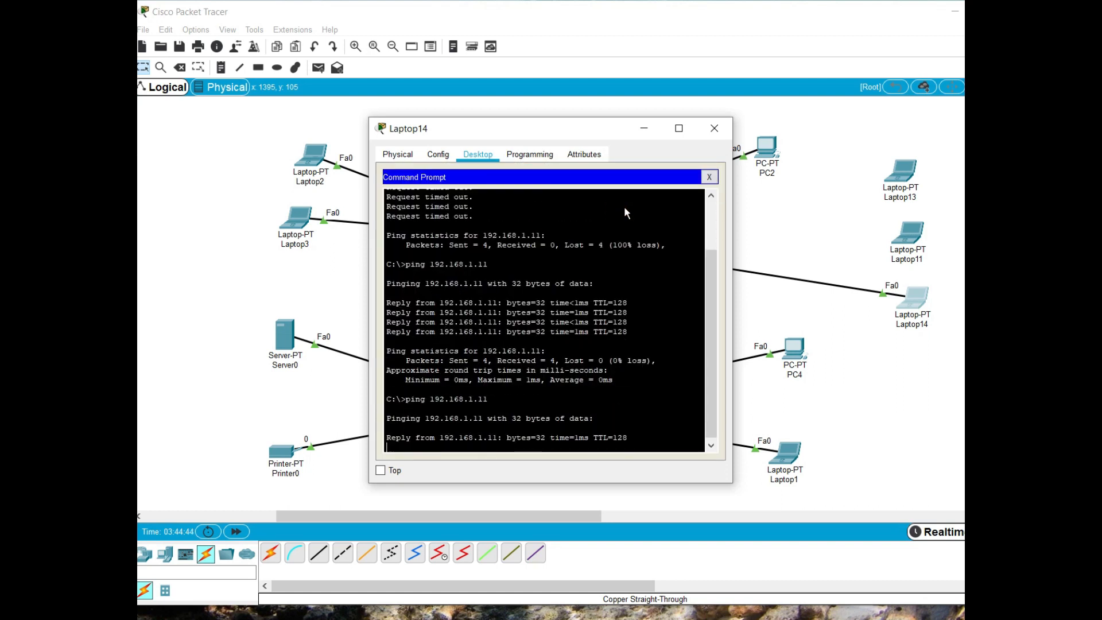
click(713, 130)
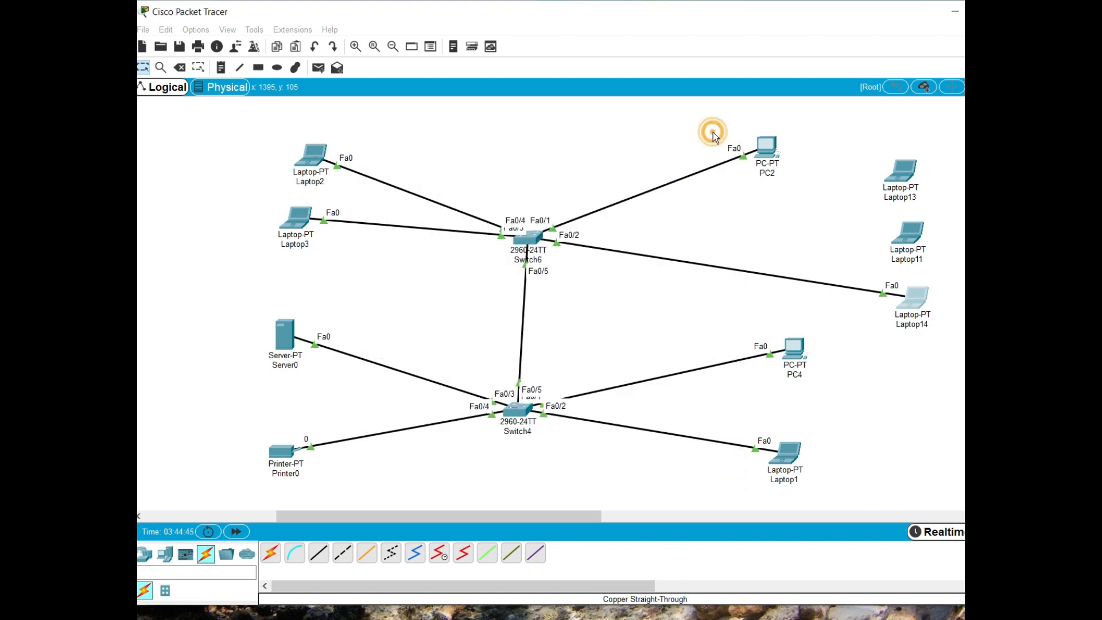
Delete the cable between Switch6 and Laptop14 and add a new laptop between PC2 and PC4
click(183, 67)
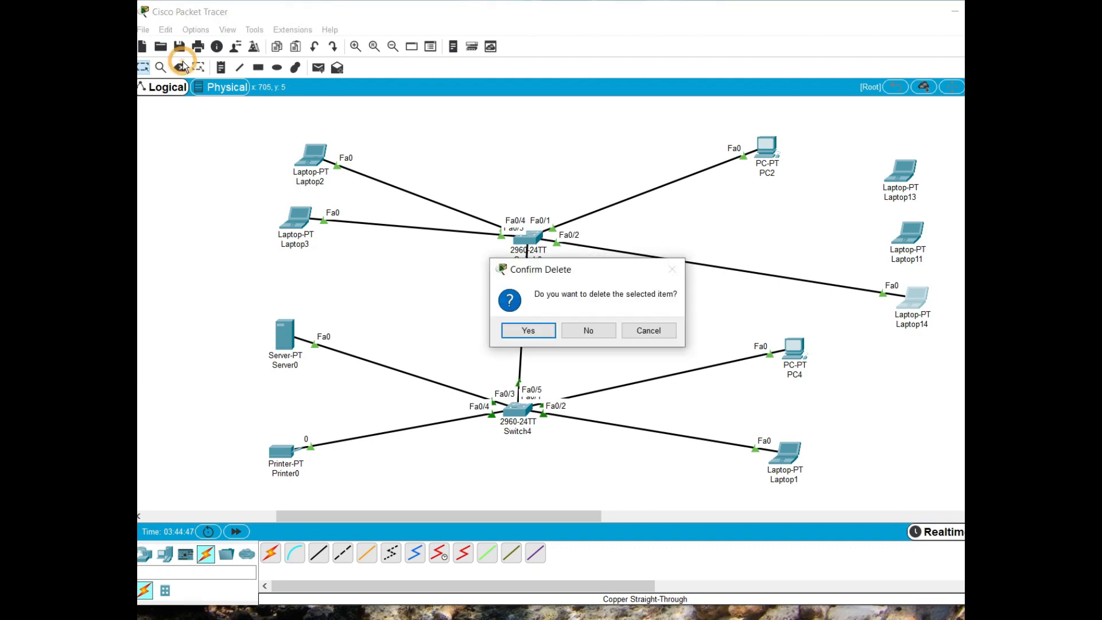
click(570, 335)
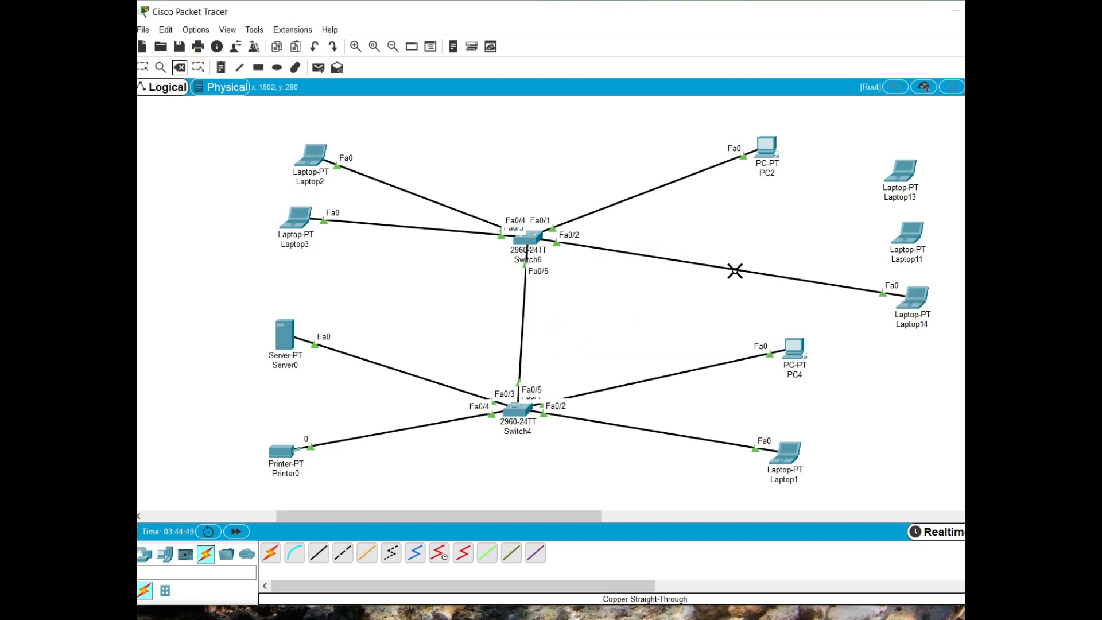
click(165, 555)
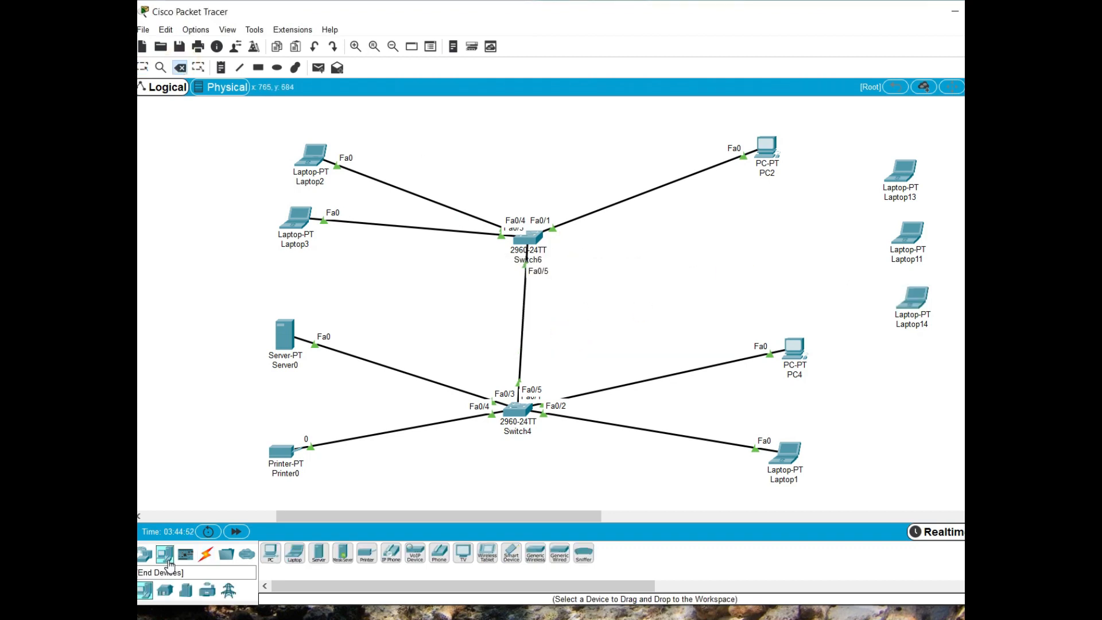
drag(294, 555, 743, 284)
Connect Switch6's FastEthernet0/2 to the new laptop's FastEthernet0 with a copper straight-through cable
click(207, 555)
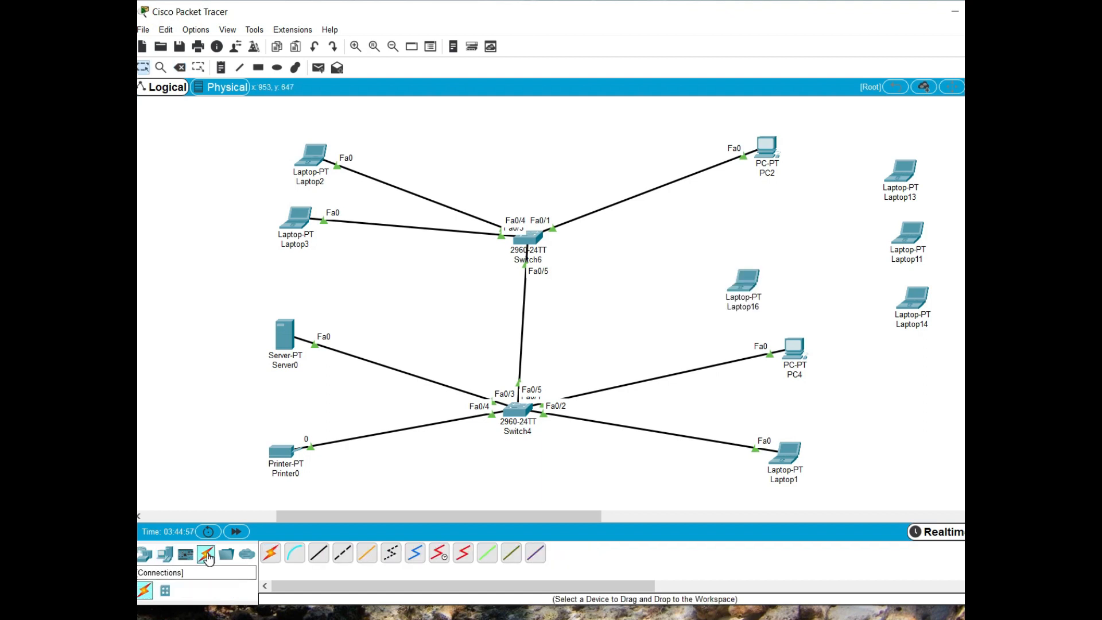
click(535, 236)
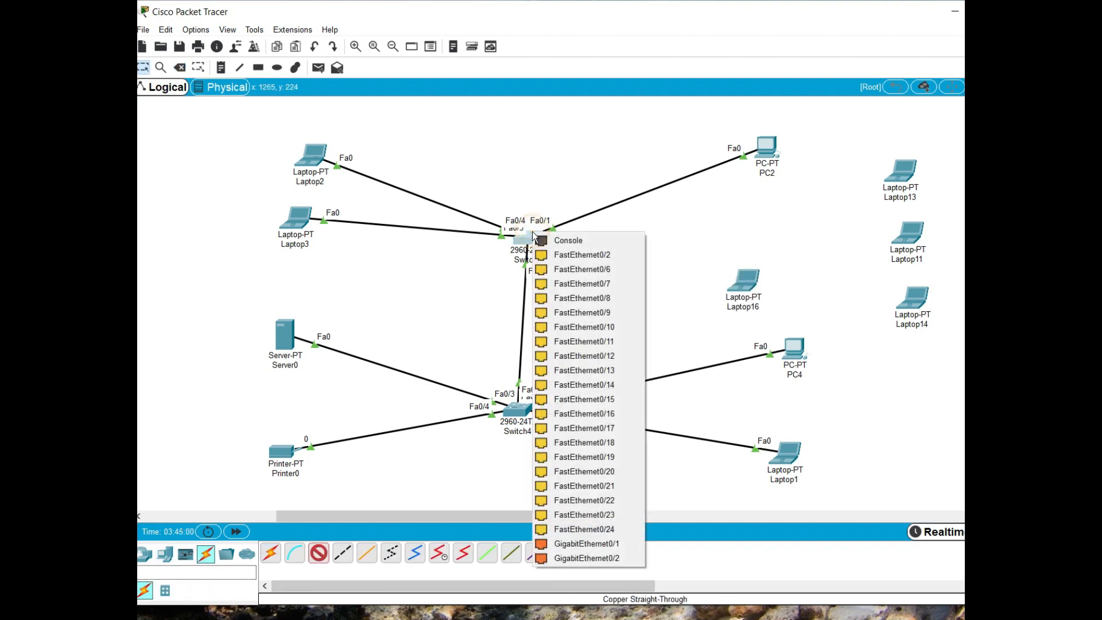
click(581, 255)
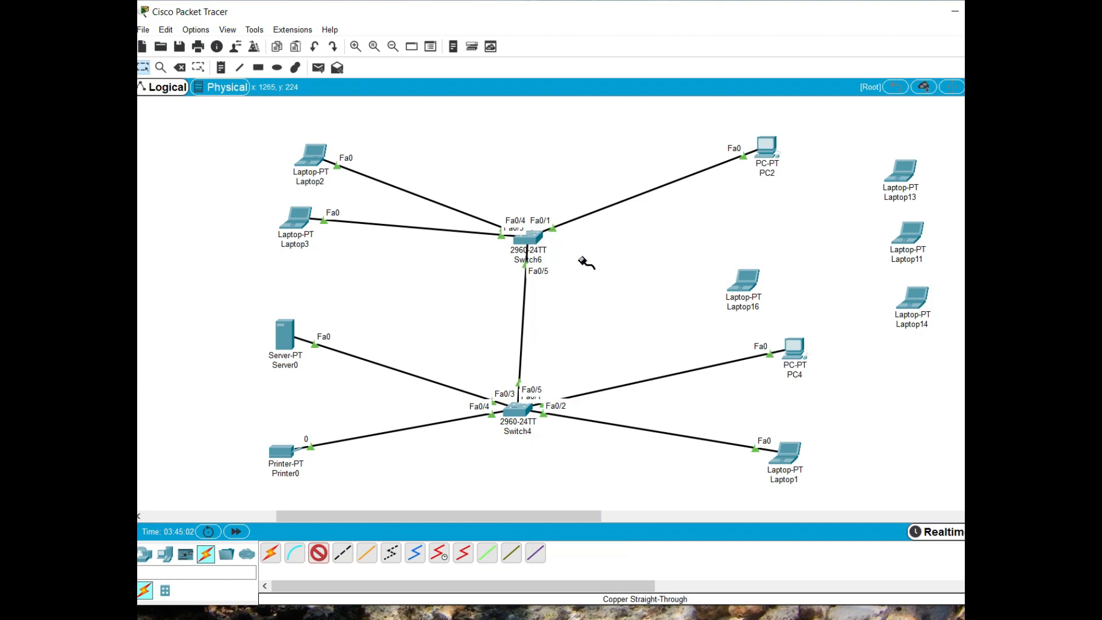
click(746, 284)
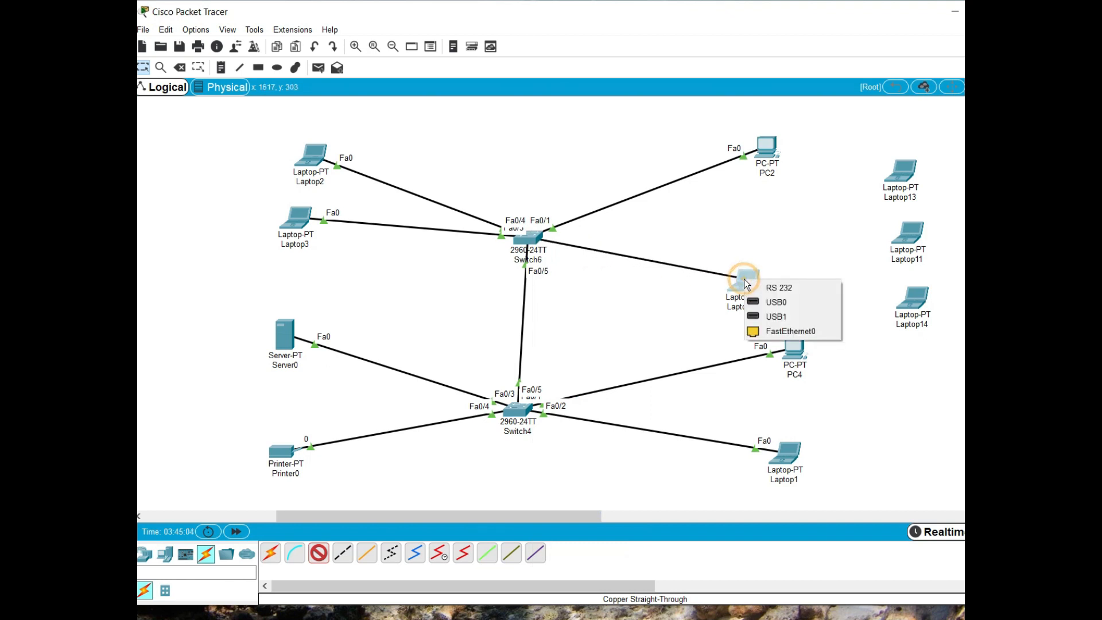
click(780, 332)
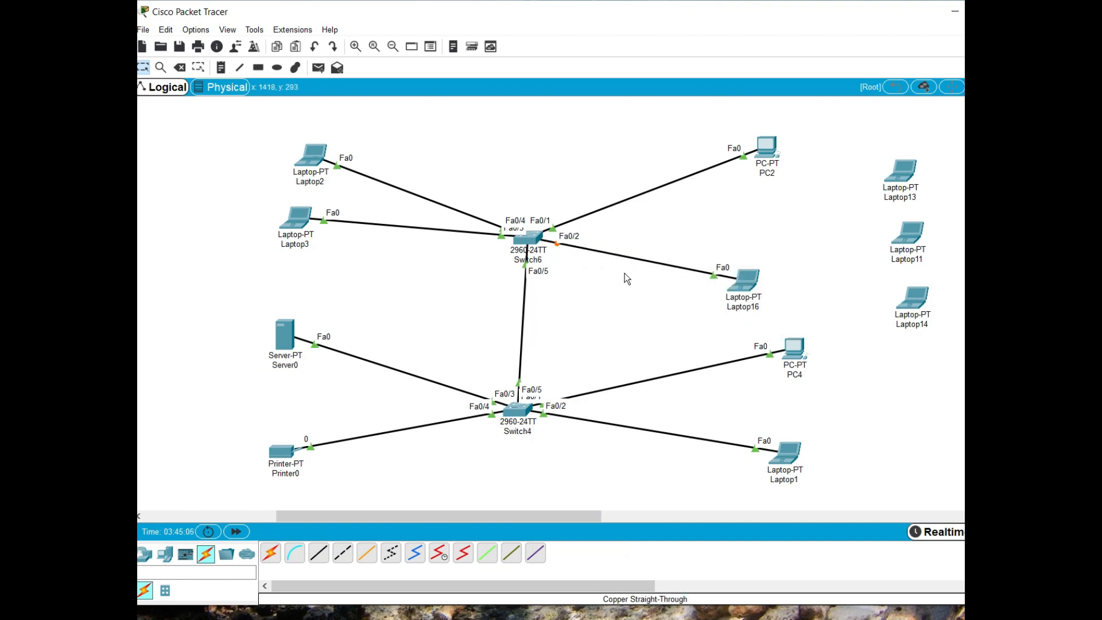
Set Laptop16's IP configuration to DHCP and adjust the laptop's position between PC2 and PC4
drag(749, 280, 784, 268)
click(785, 268)
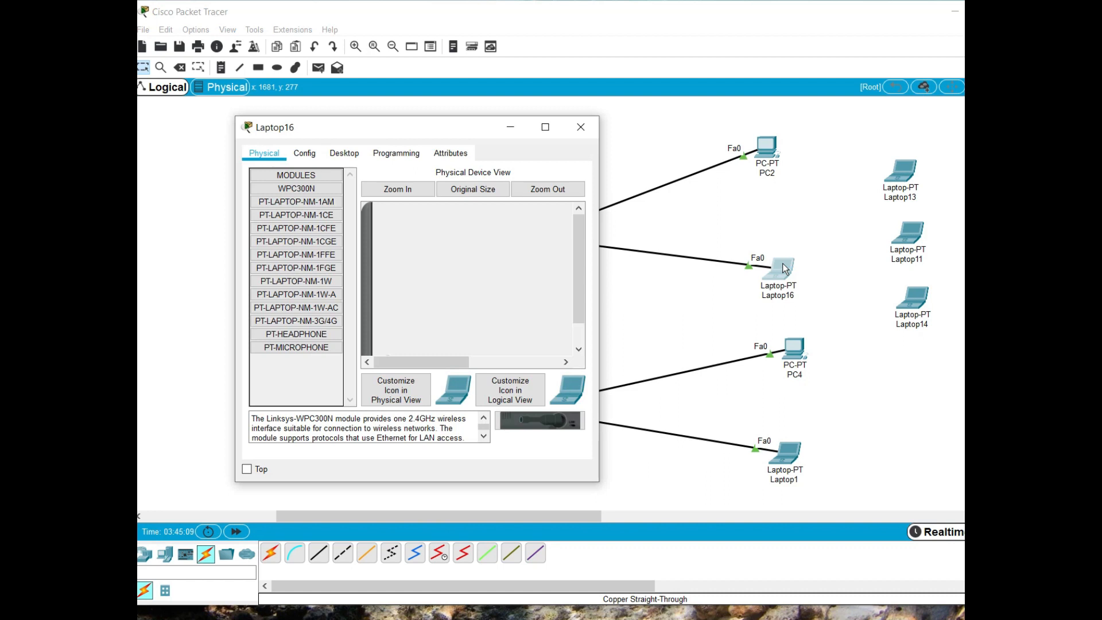
click(340, 154)
click(283, 212)
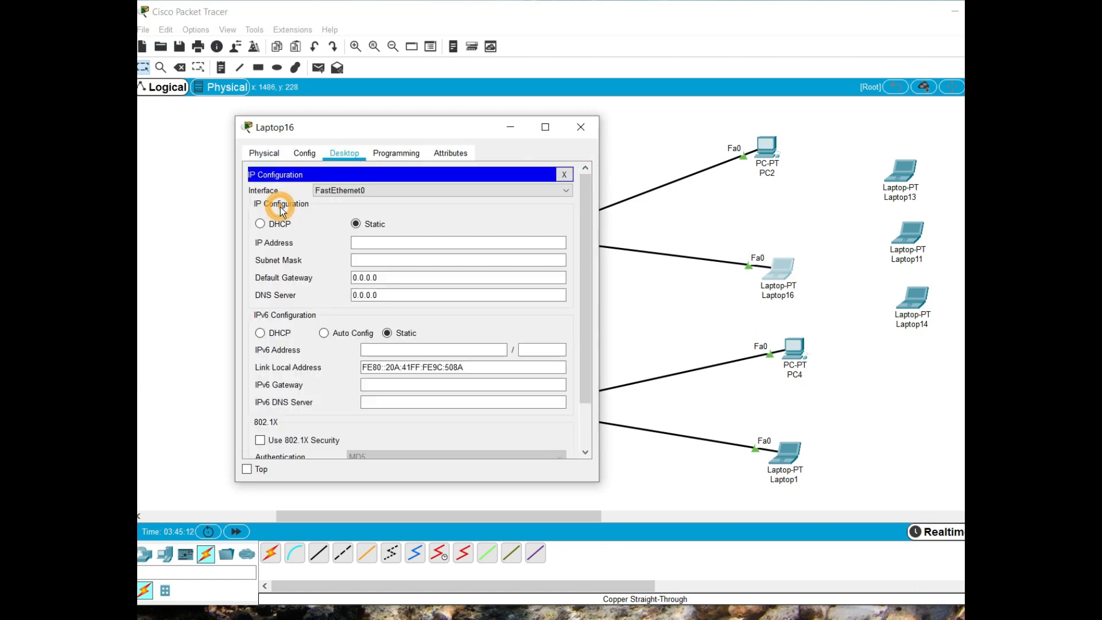
click(278, 225)
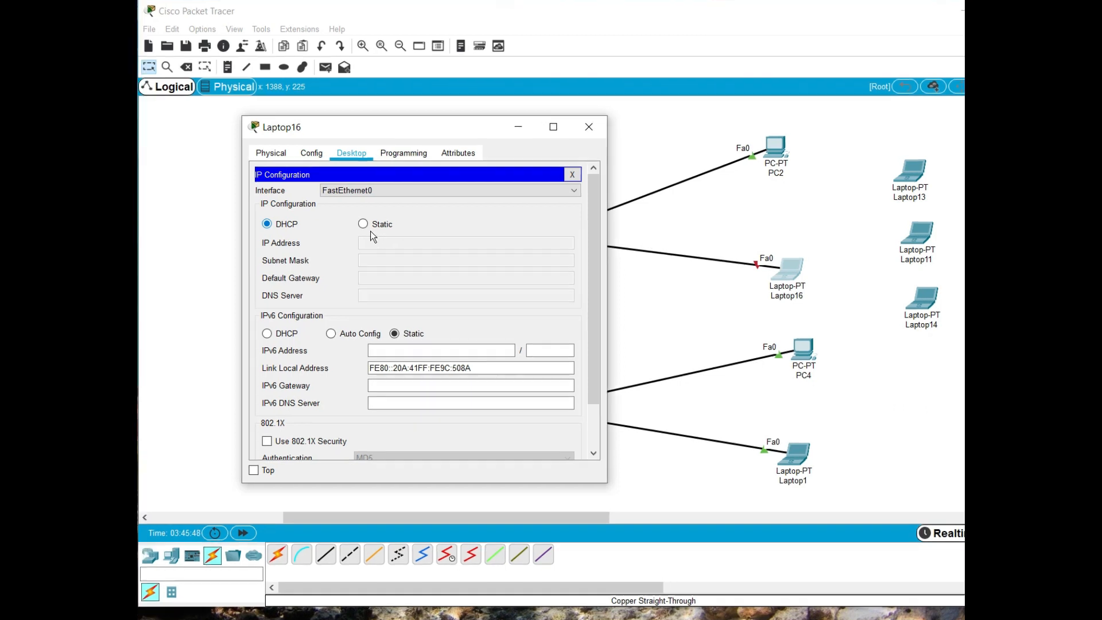
click(587, 129)
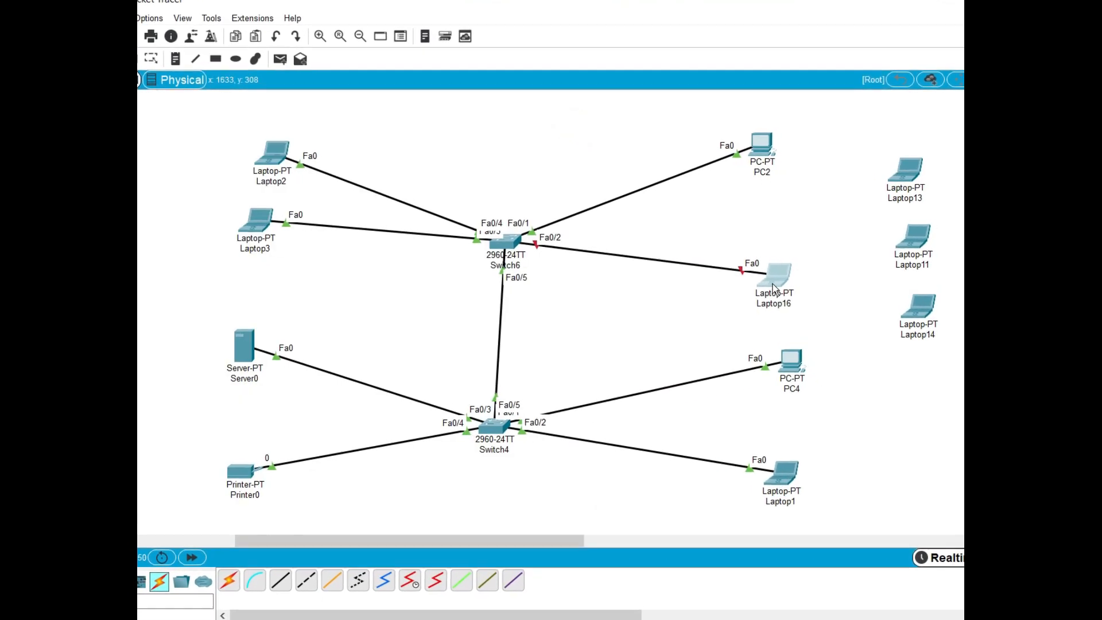
drag(786, 241, 763, 236)
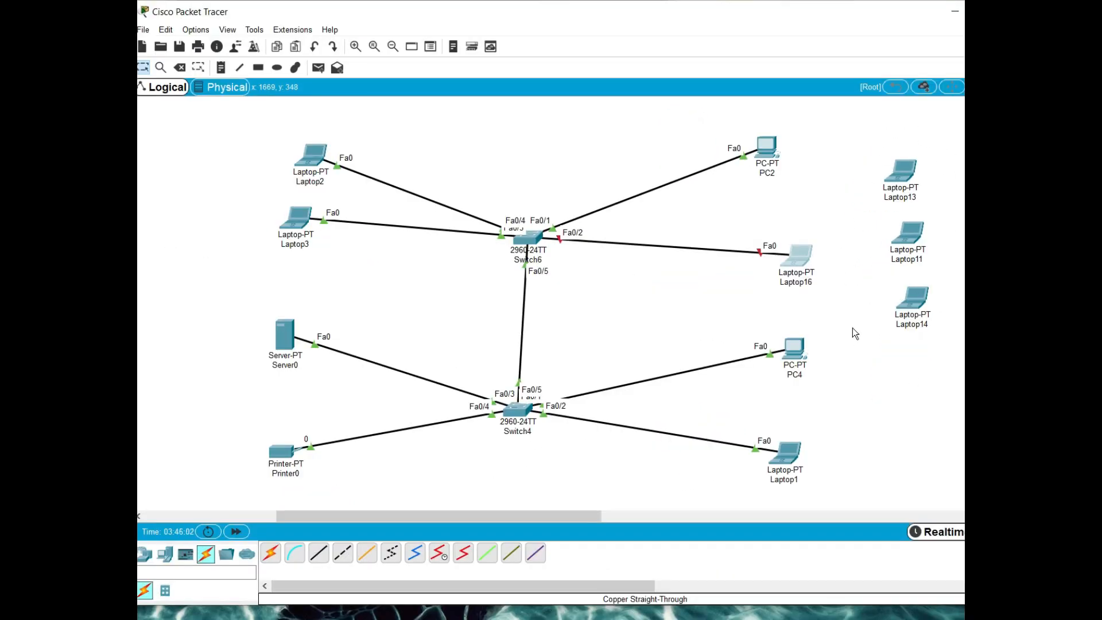
mouse_move(801, 260)
mouse_down()
mouse_move(676, 317)
mouse_move(802, 266)
mouse_move(796, 272)
mouse_up()
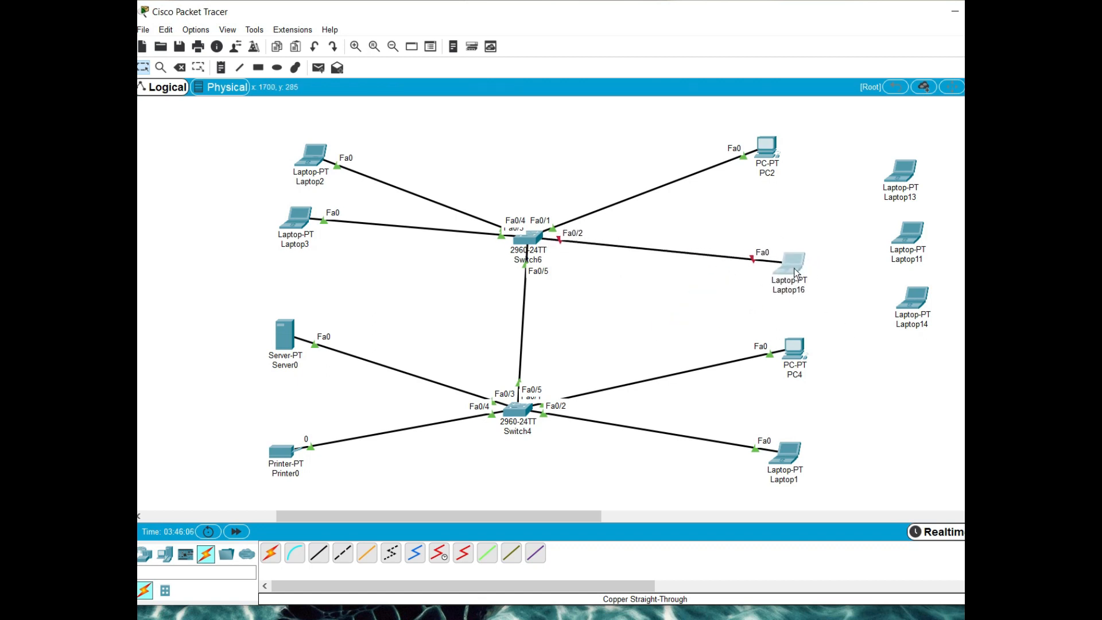
Delete the cable between Switch6's FastEthernet0/2 and Laptop16, keeping the laptop itself in the workspace
click(180, 67)
click(580, 332)
click(681, 253)
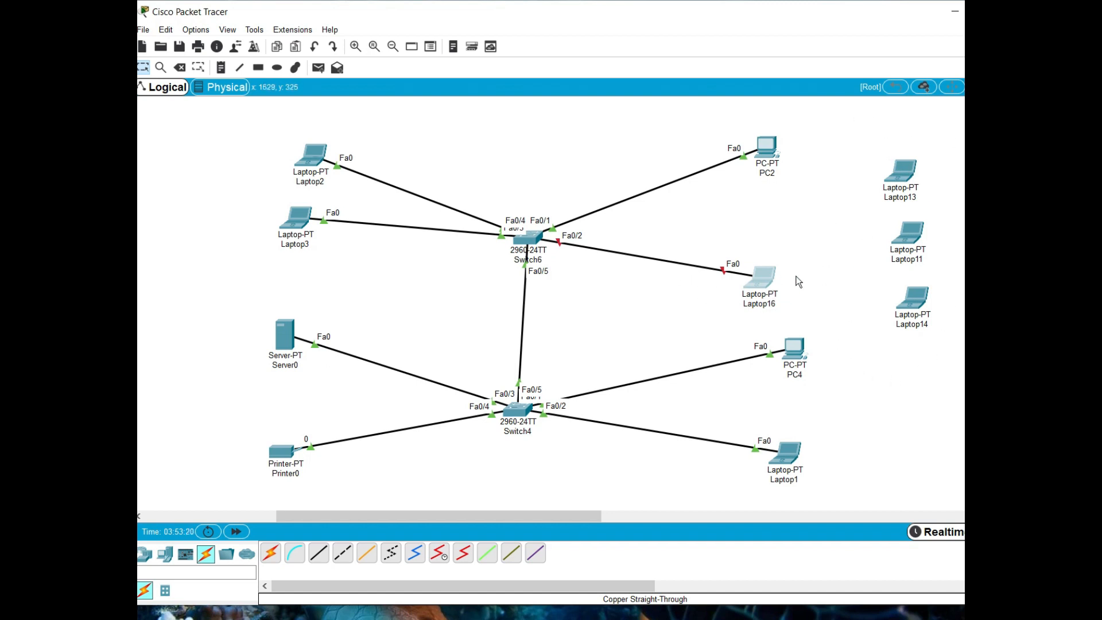
mouse_move(807, 268)
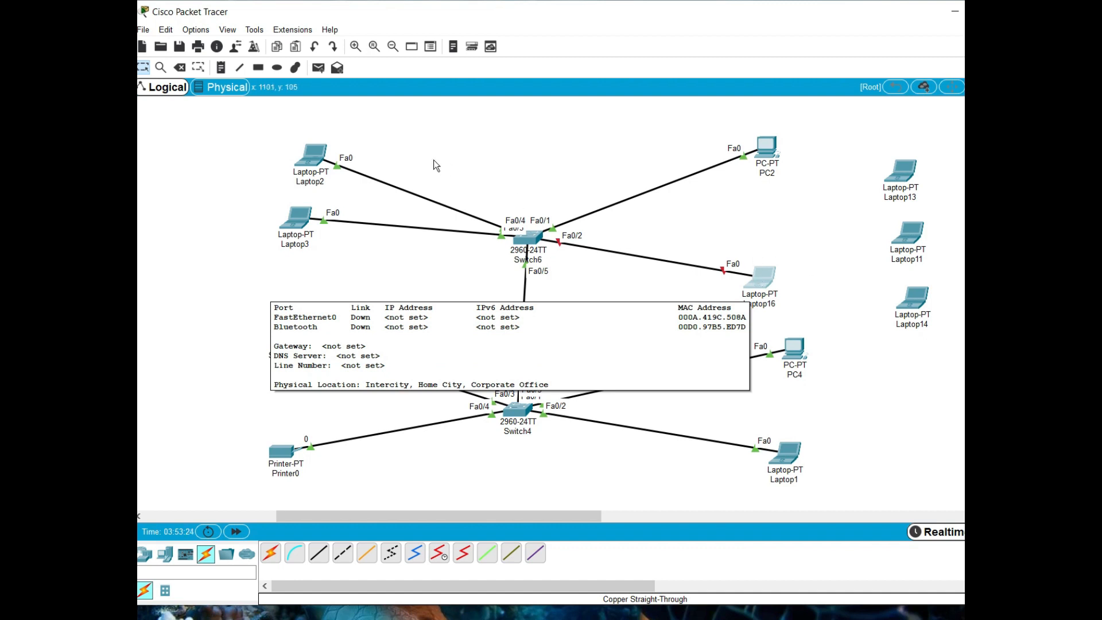
click(181, 67)
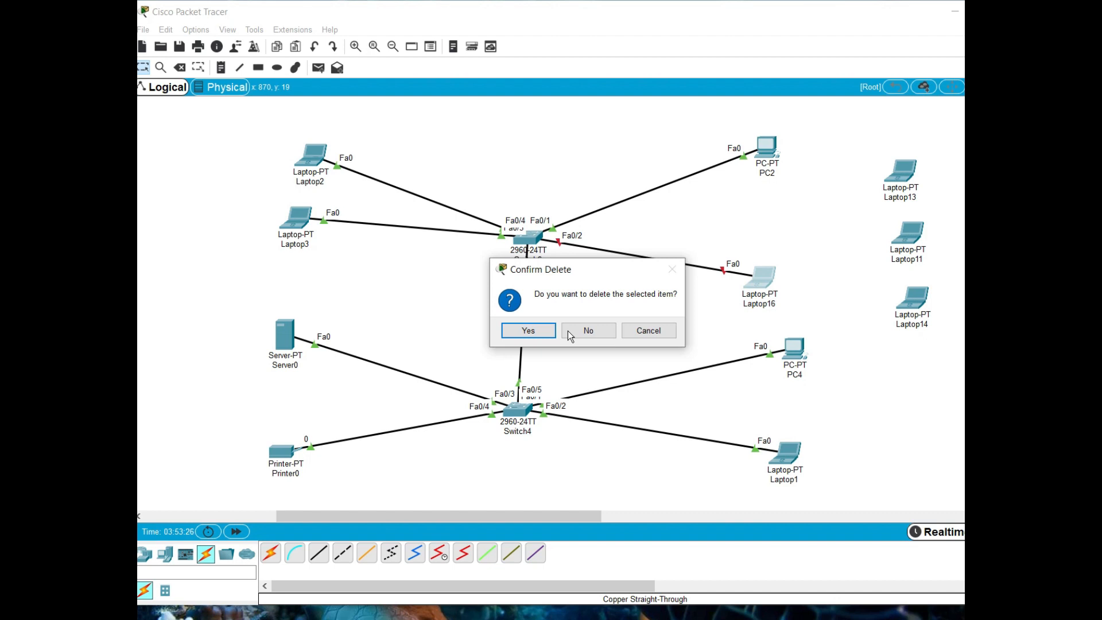
click(567, 330)
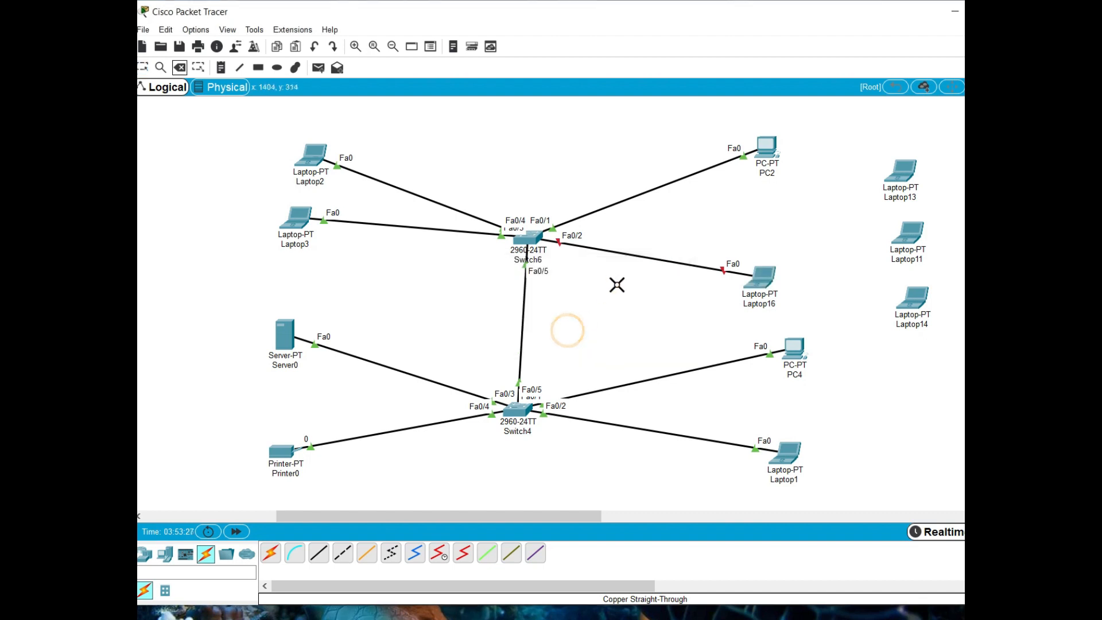
click(639, 255)
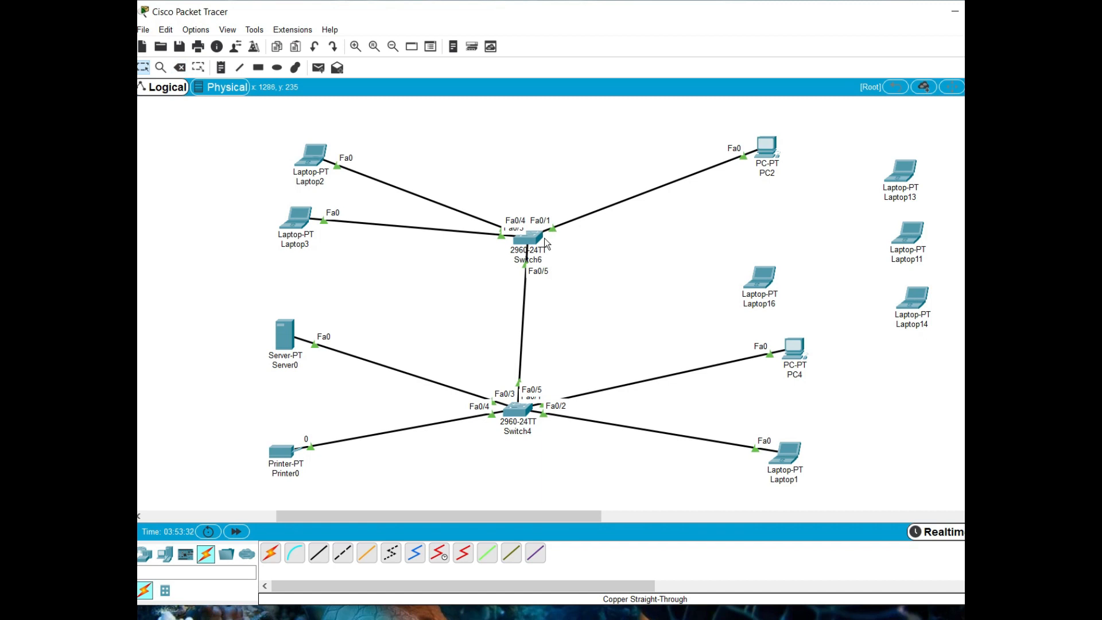
Open Switch6's command line and exit interface and global configuration modes to privileged EXEC mode
click(537, 240)
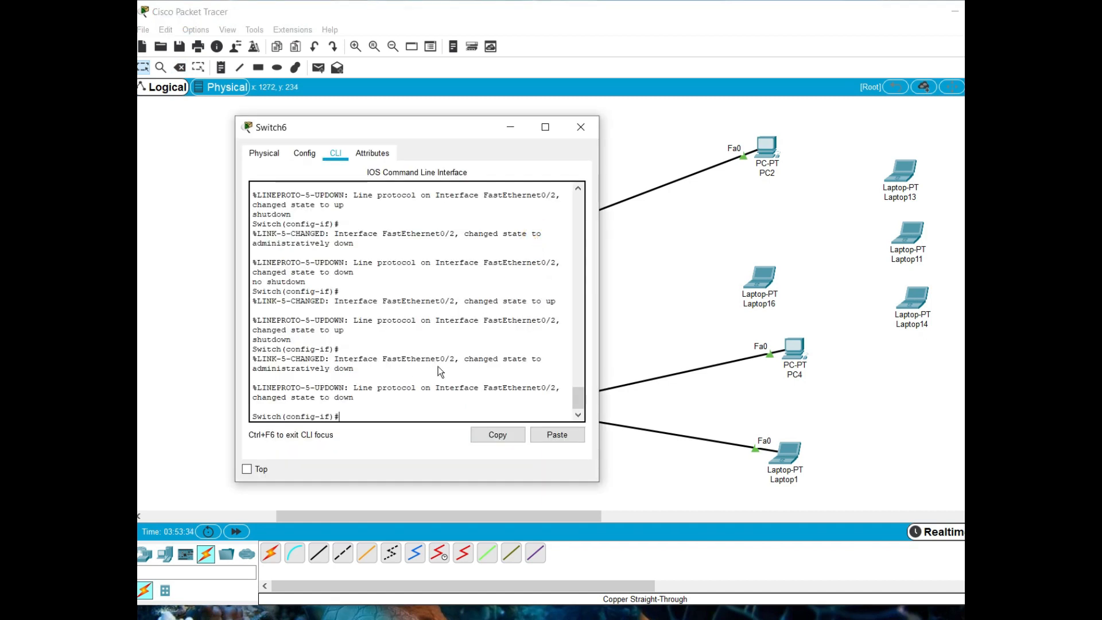
text(xit)
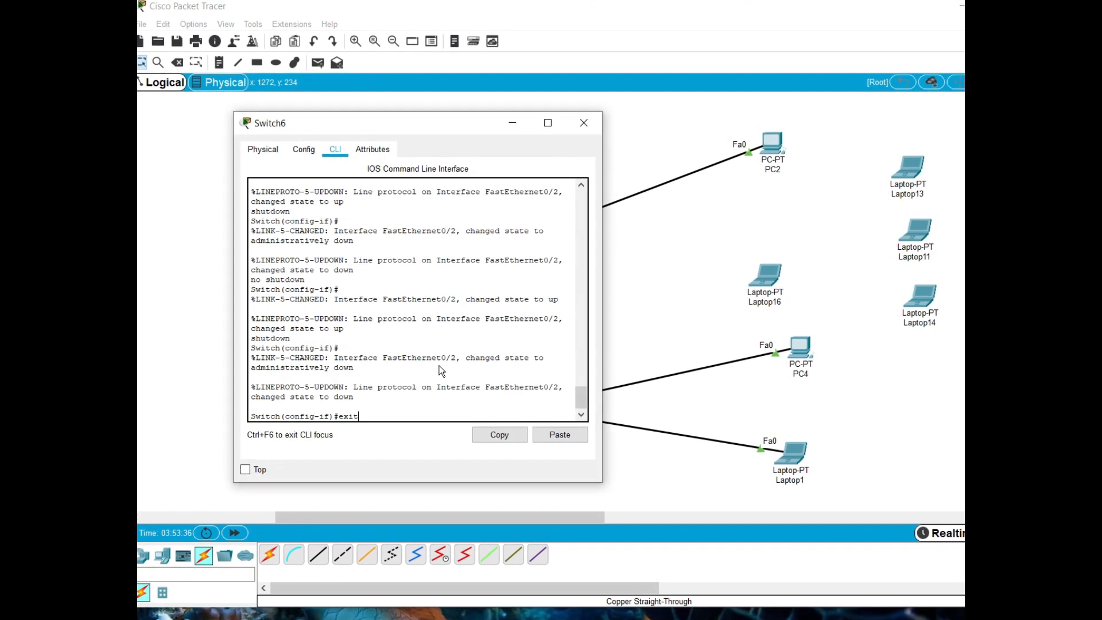
key(Return)
text(ex)
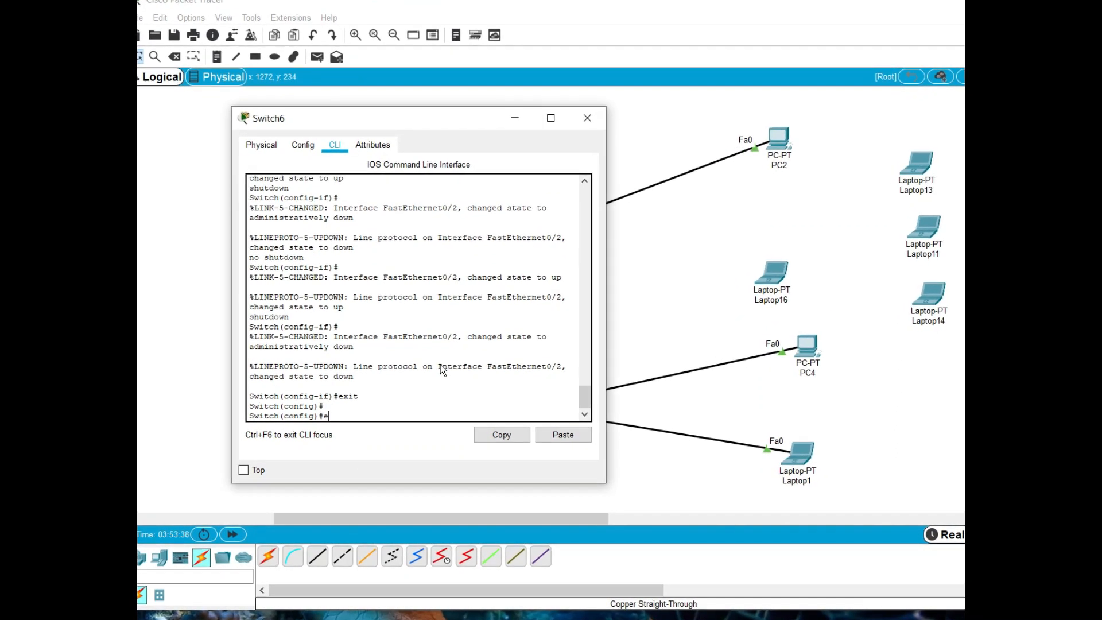
text(it)
key(Return)
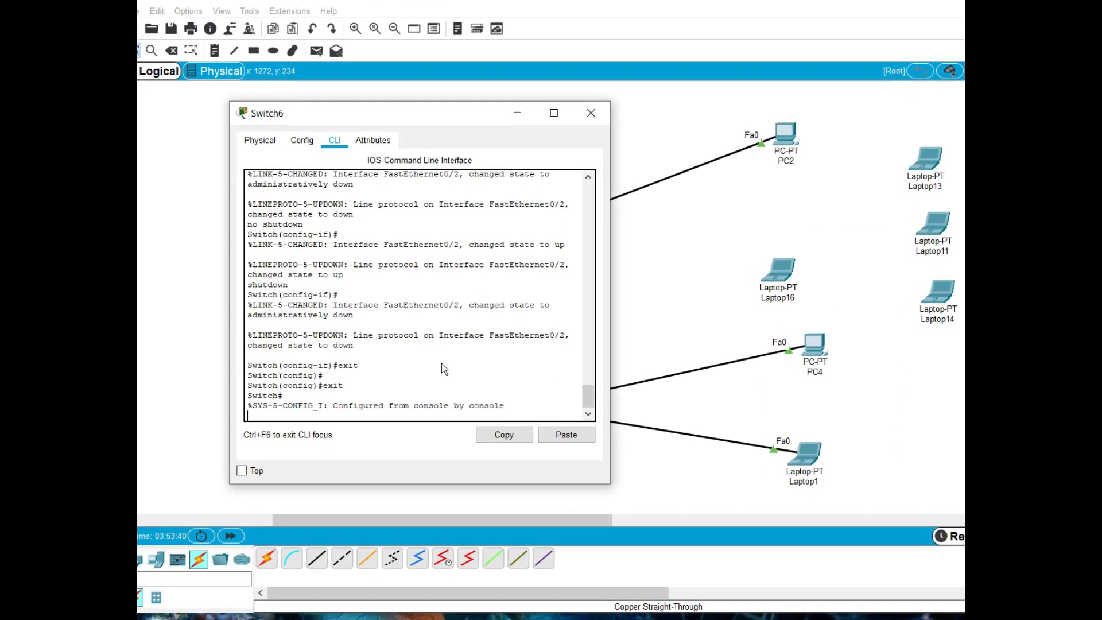
Display Switch6's port security summary with the command show port-security
text(s)
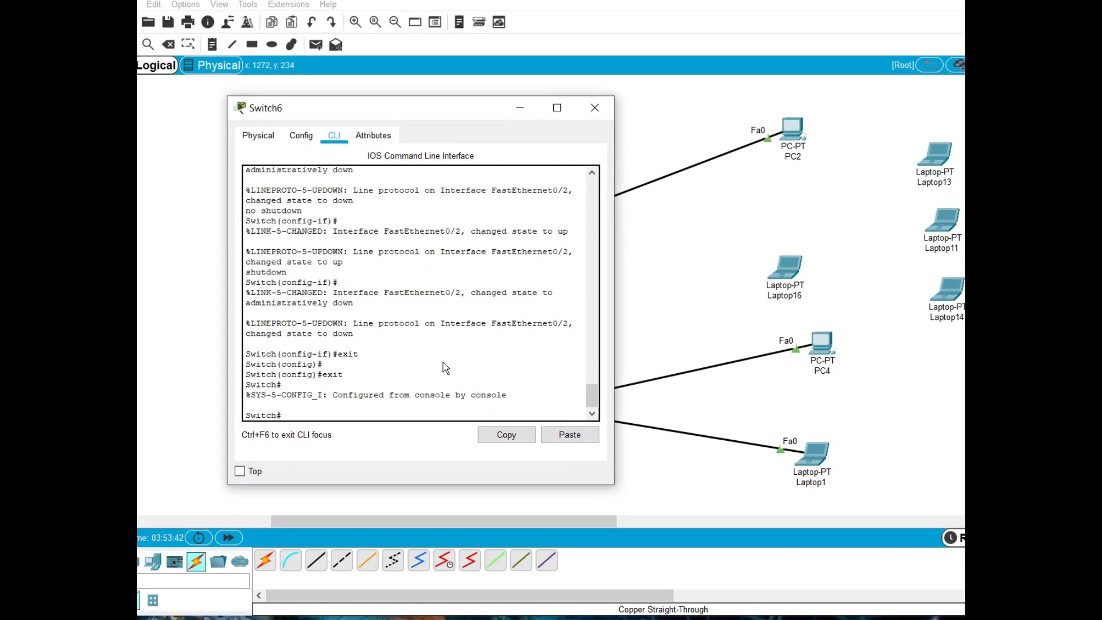
text(ho)
key(Tab)
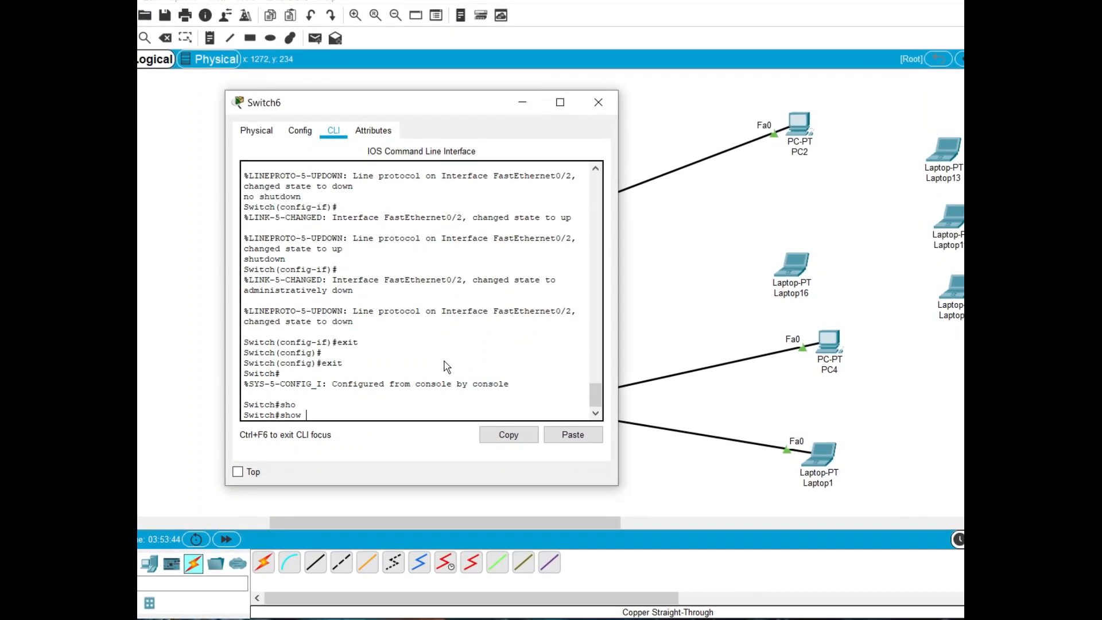
text(por)
key(Tab)
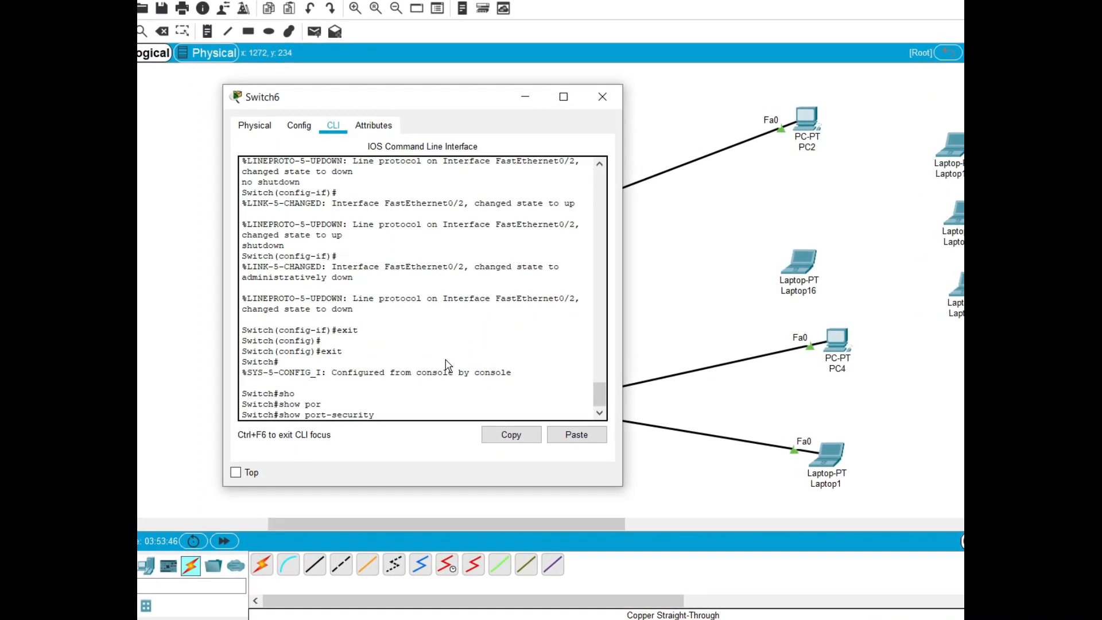
key(Return)
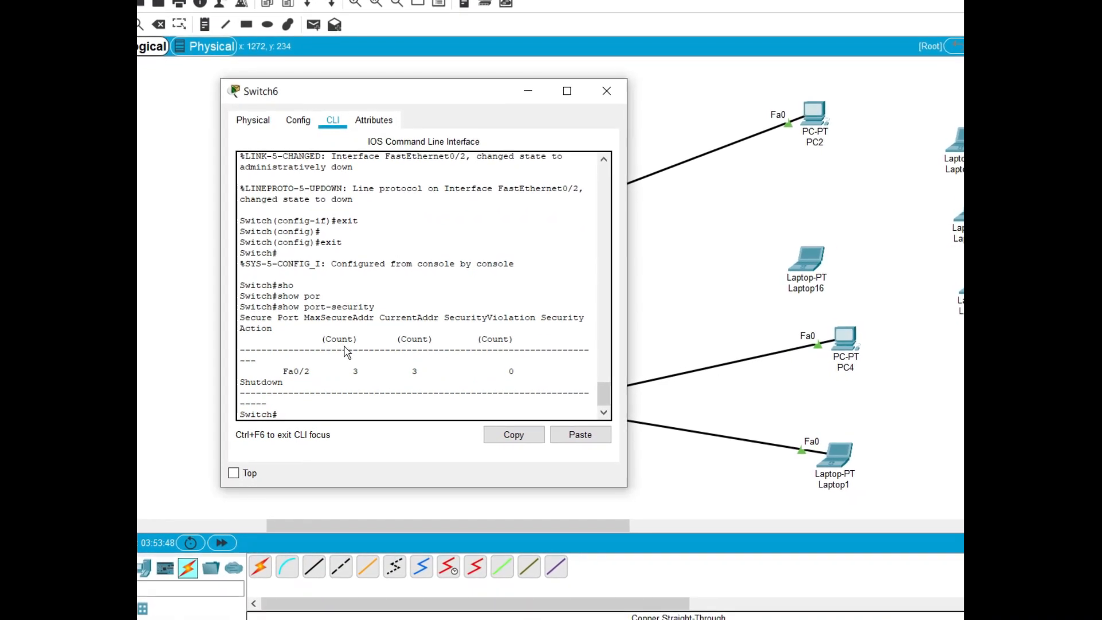
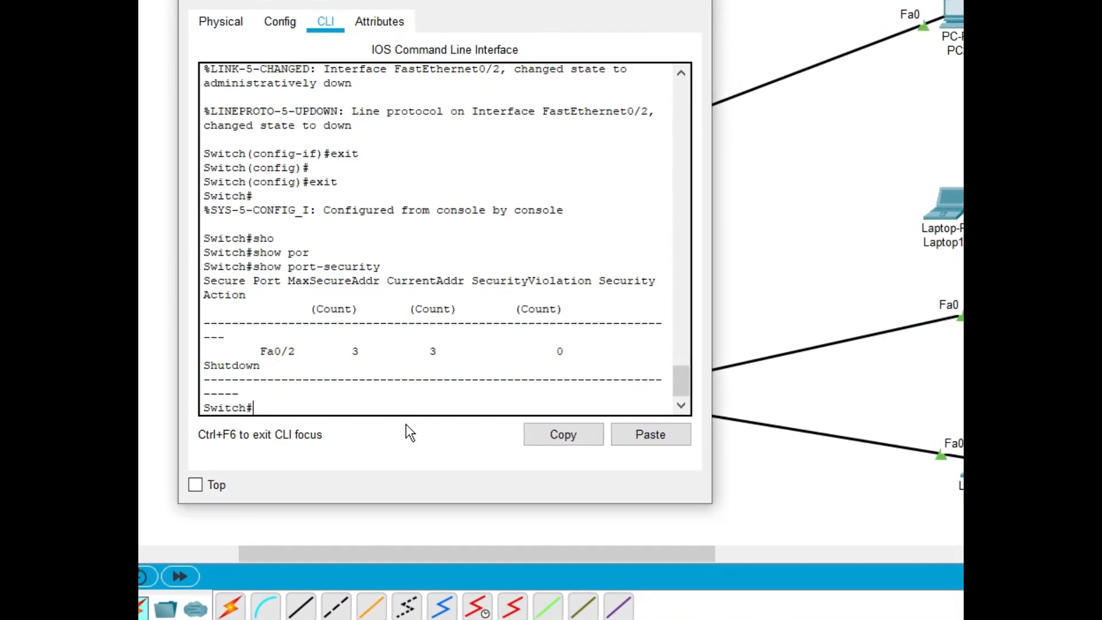
Enter global configuration mode on Switch6 and re-enable interface FastEthernet 0/2 with the no shutdown command
text(cont)
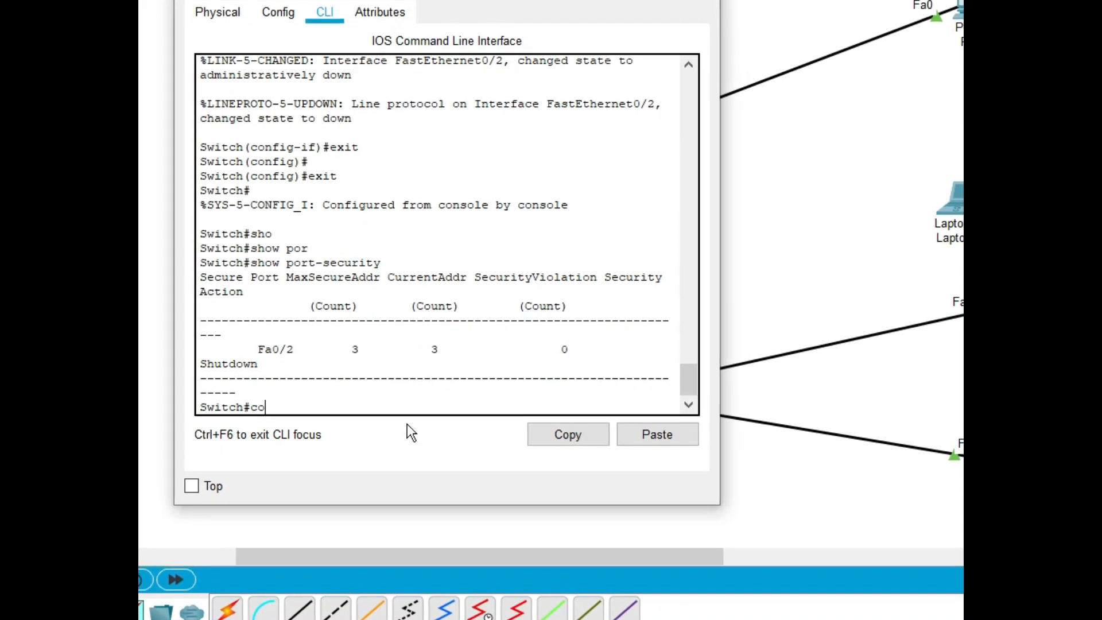
text( t)
key(Return)
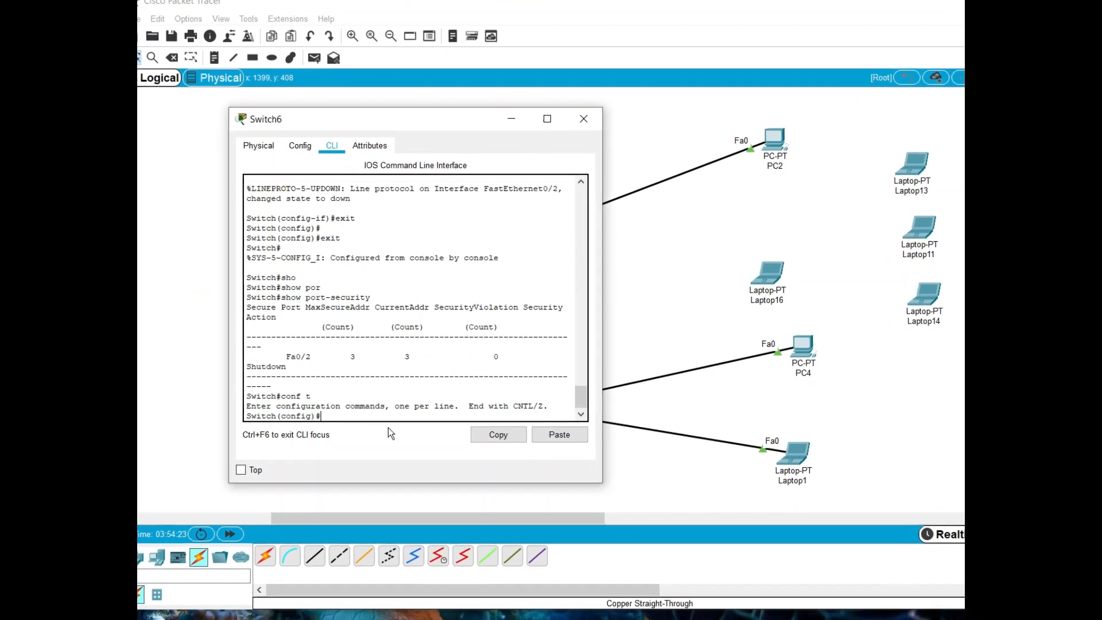
text(in)
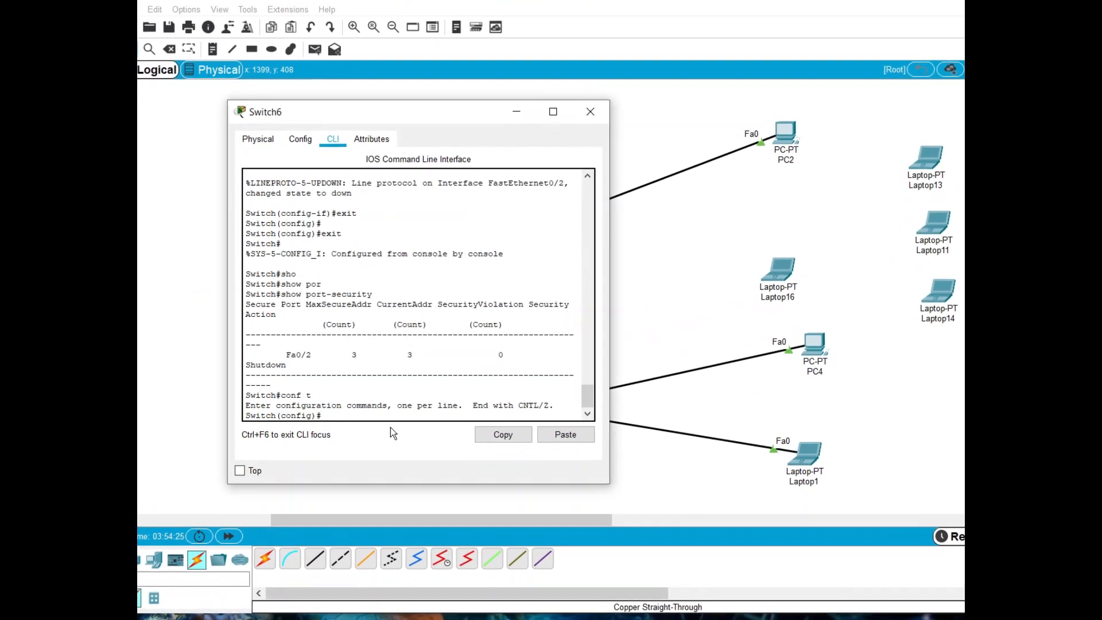
text(ter)
key(Tab)
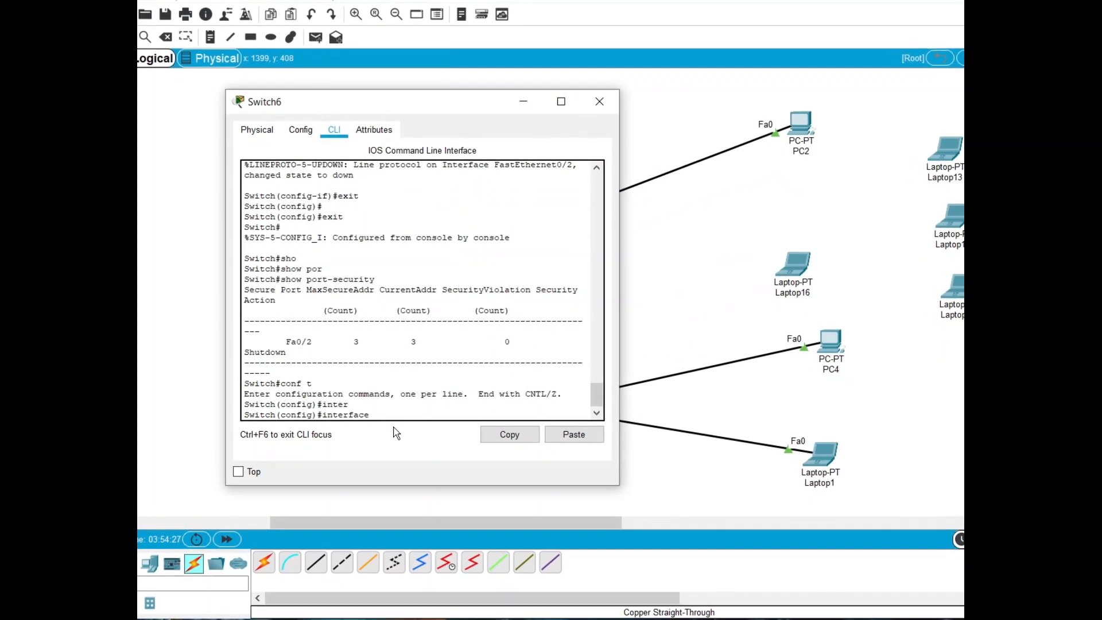
text(fa)
key(Tab)
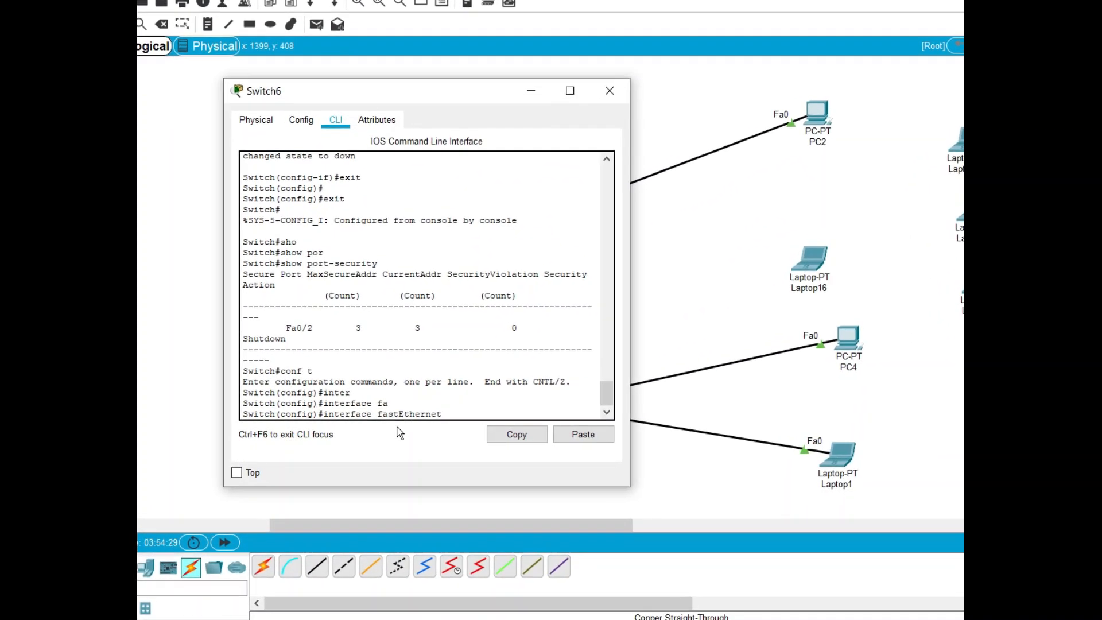
text(0/2)
key(Return)
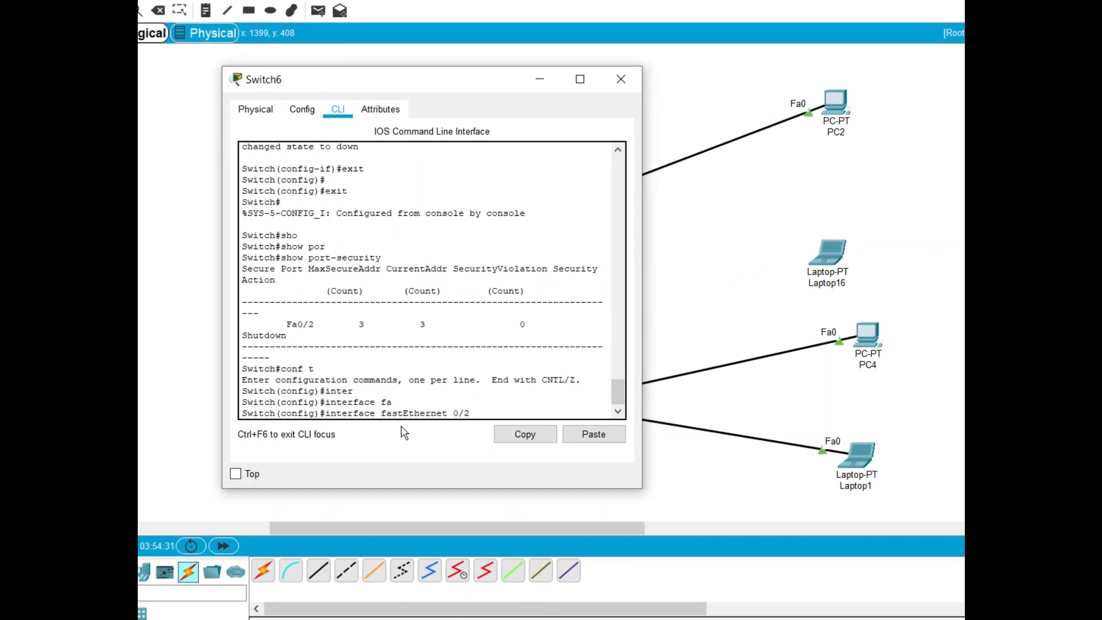
text(no )
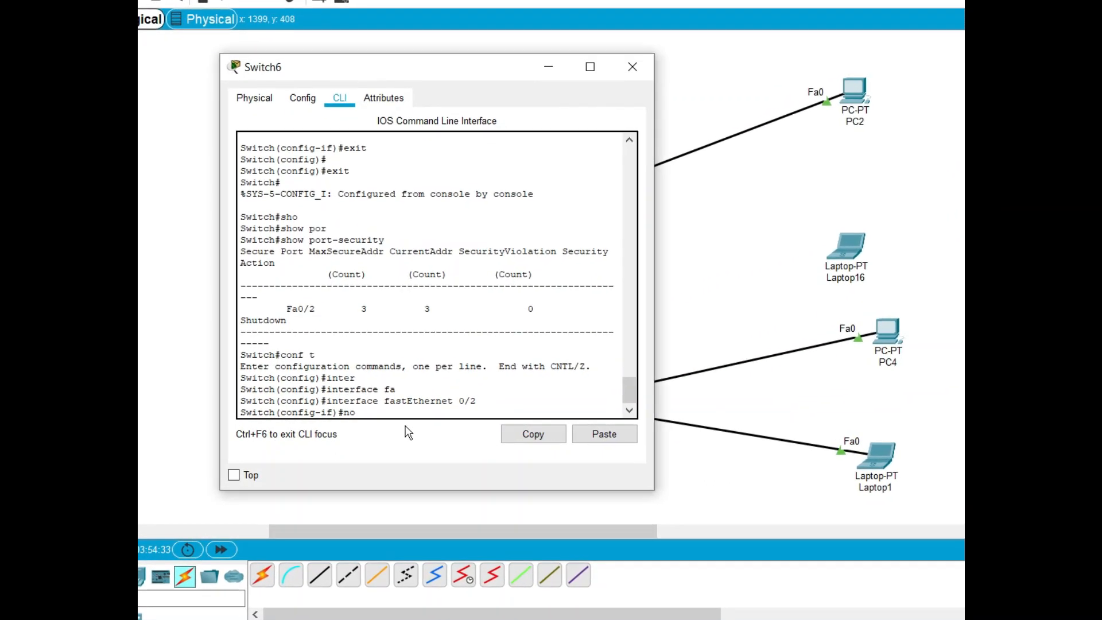
text(sh)
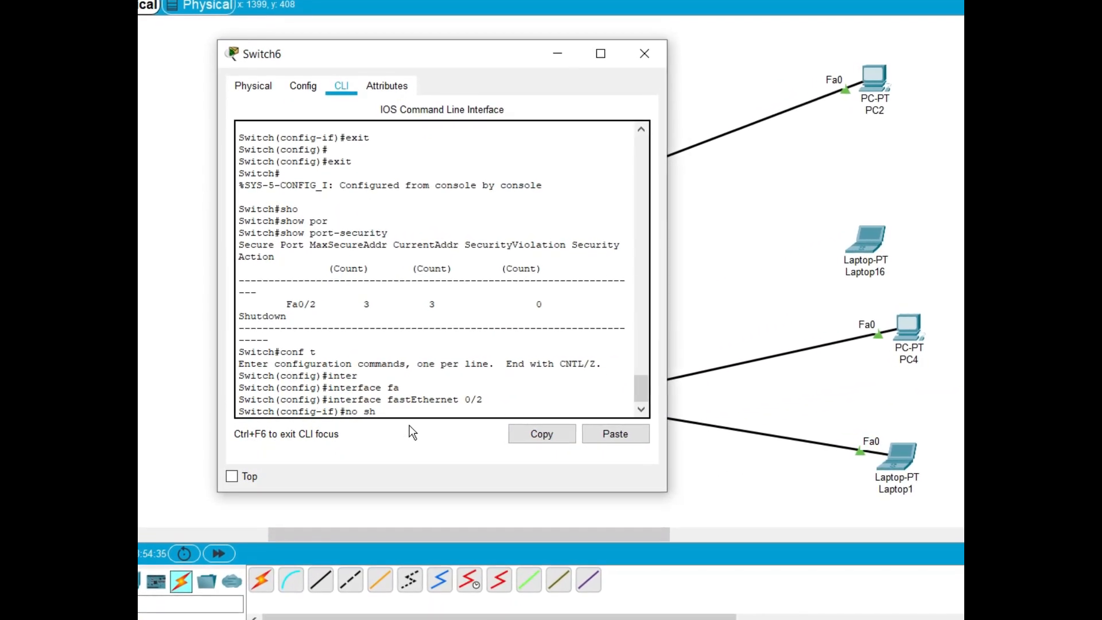
key(Return)
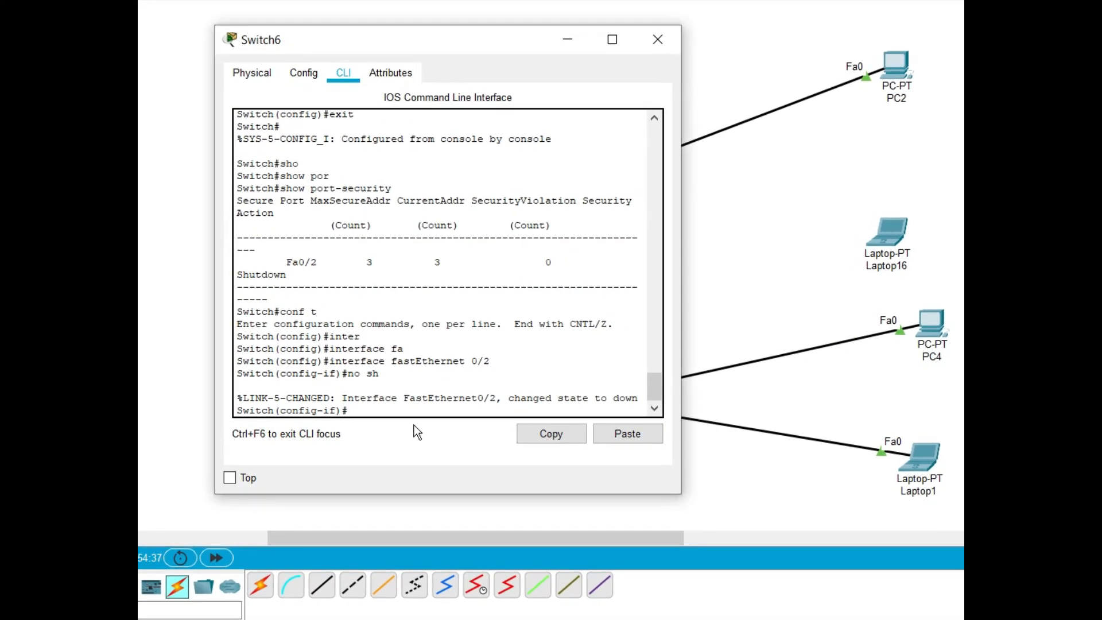
End configuration mode on Switch6 and save the running configuration with the wr command
text(end)
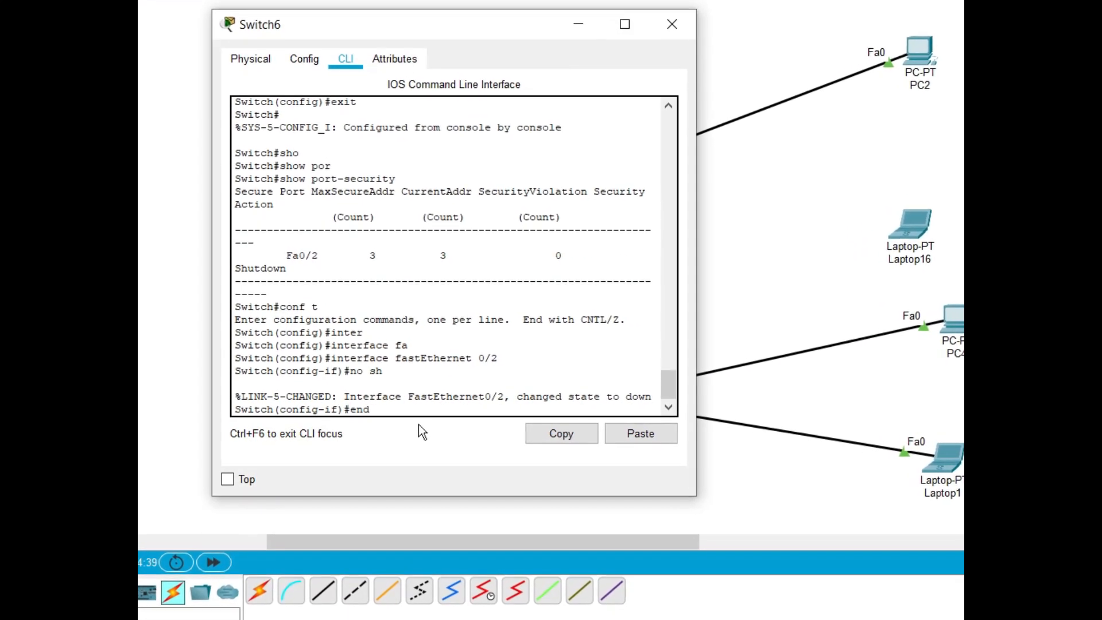
key(Return)
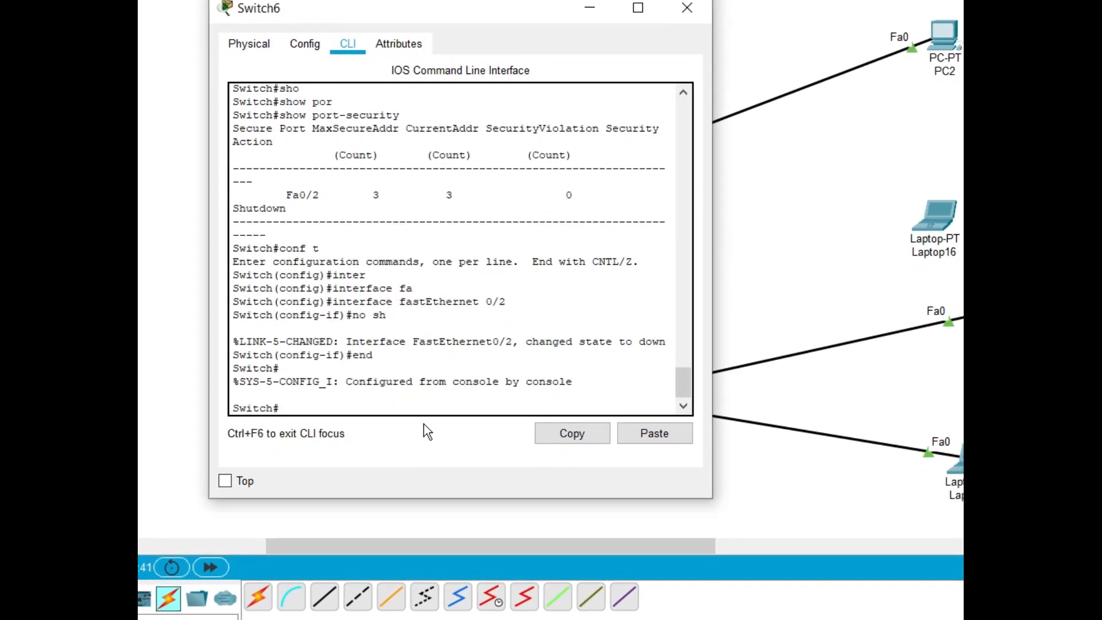
text(wr)
key(Return)
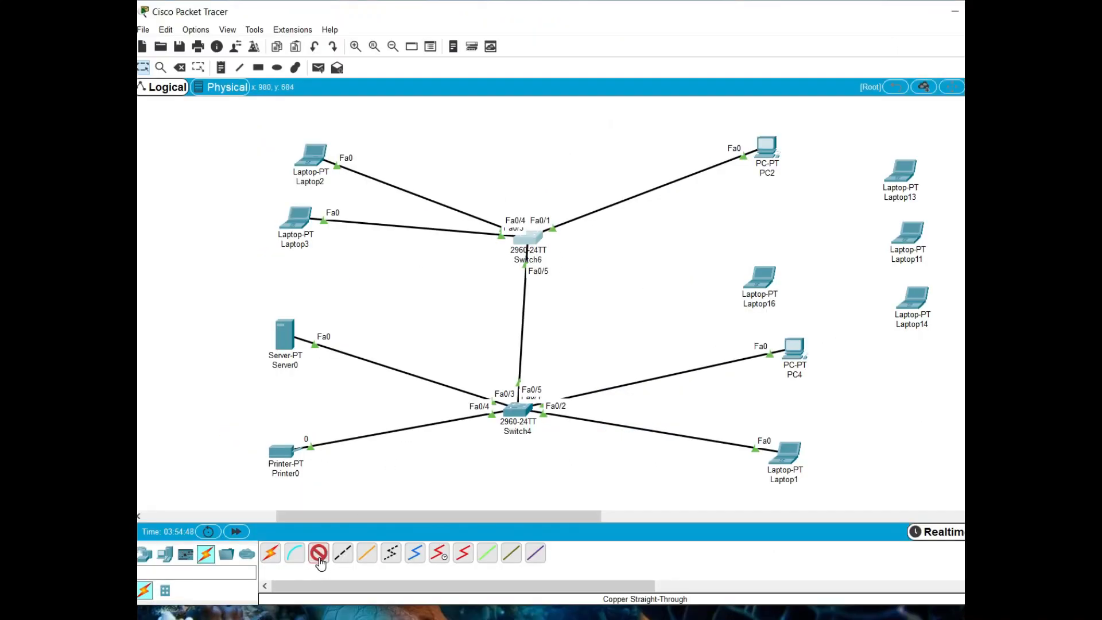
Connect Switch6's FastEthernet0/2 port to Laptop13's FastEthernet port with a copper straight-through cable
click(537, 239)
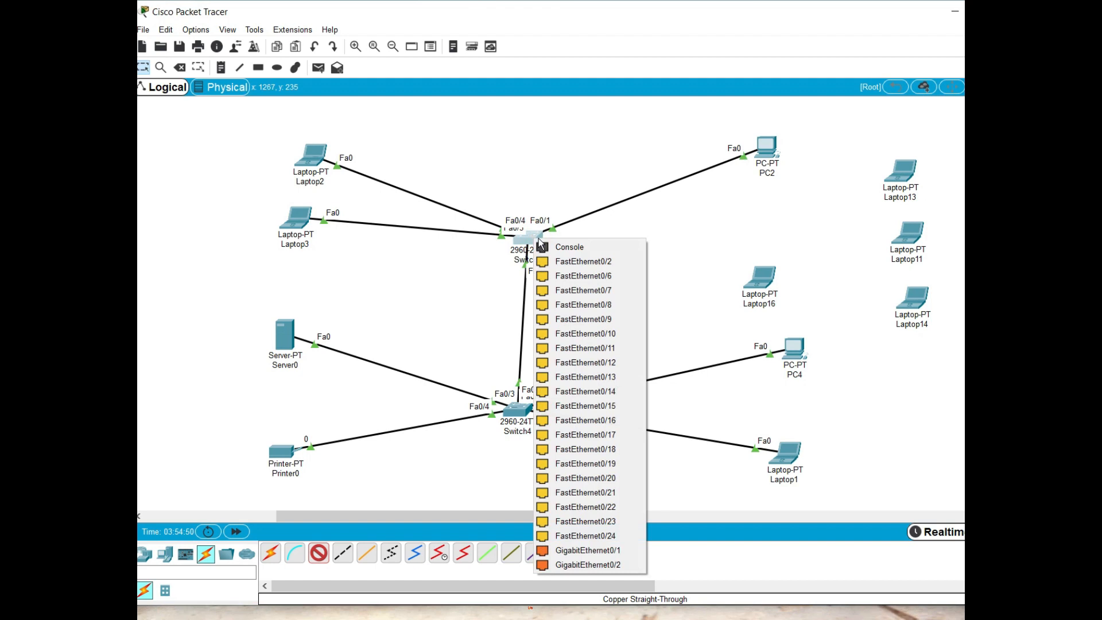
click(606, 262)
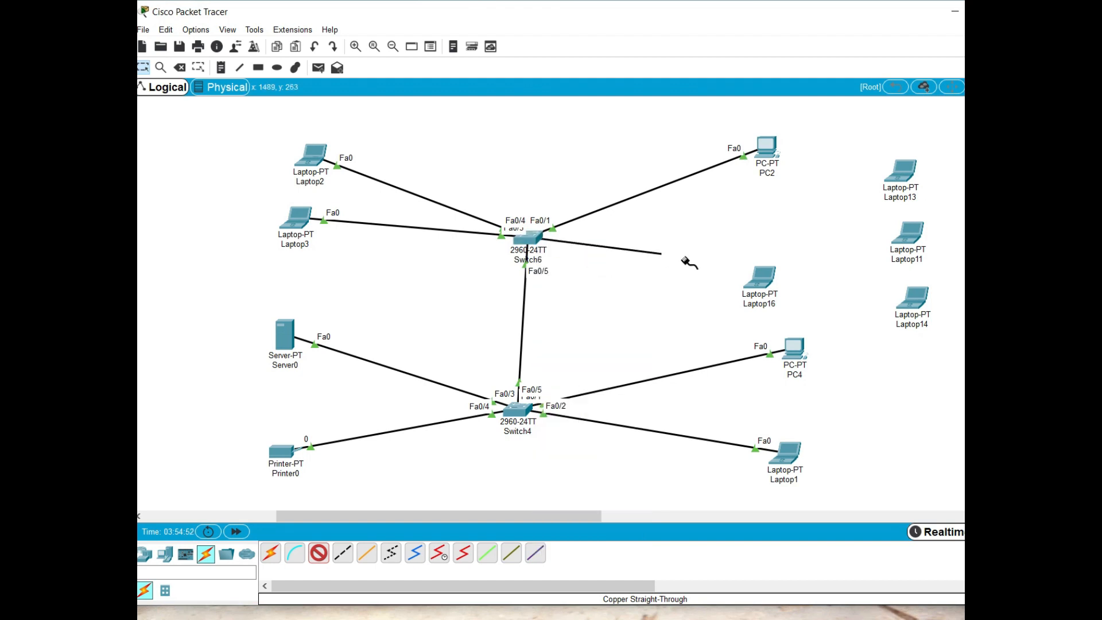
click(899, 176)
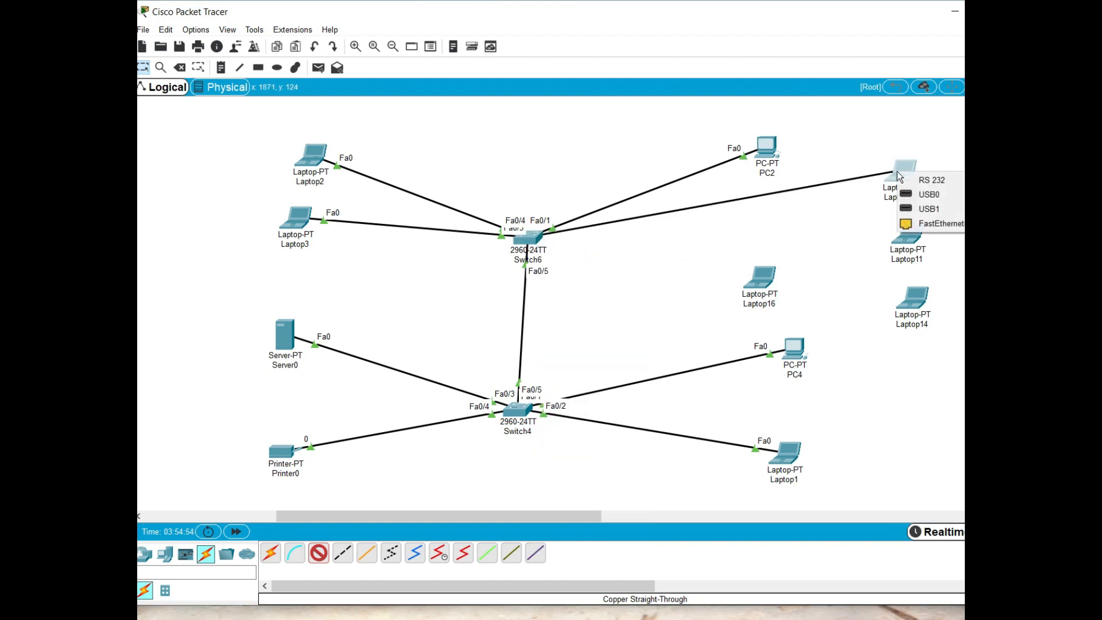
click(928, 224)
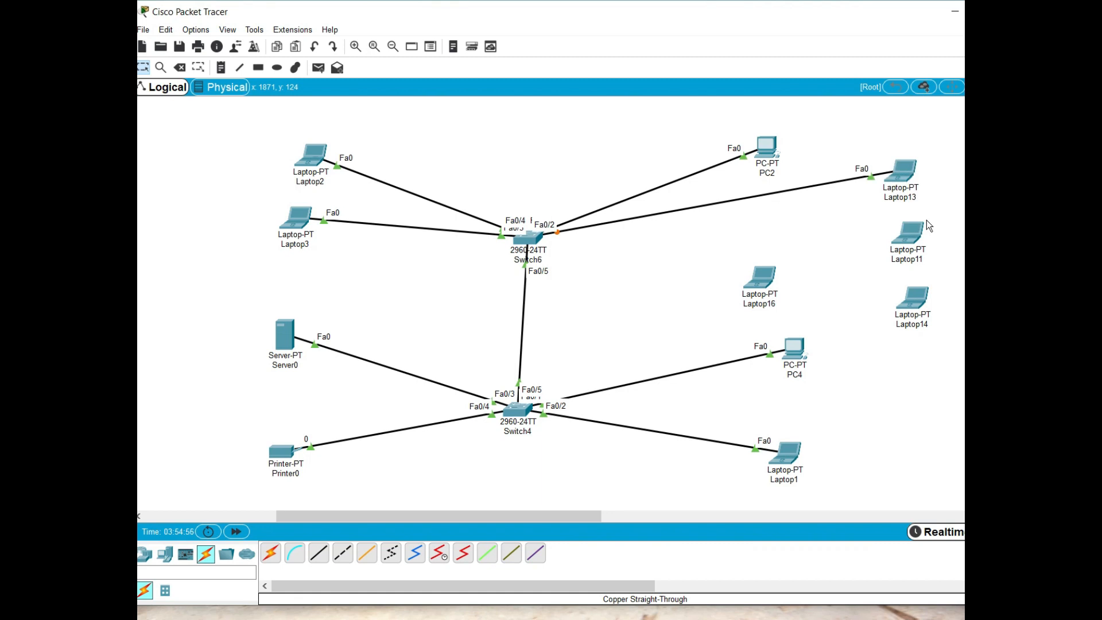
Renew Laptop13's IP configuration by switching it to Static and back to DHCP until it requests an address again
click(903, 171)
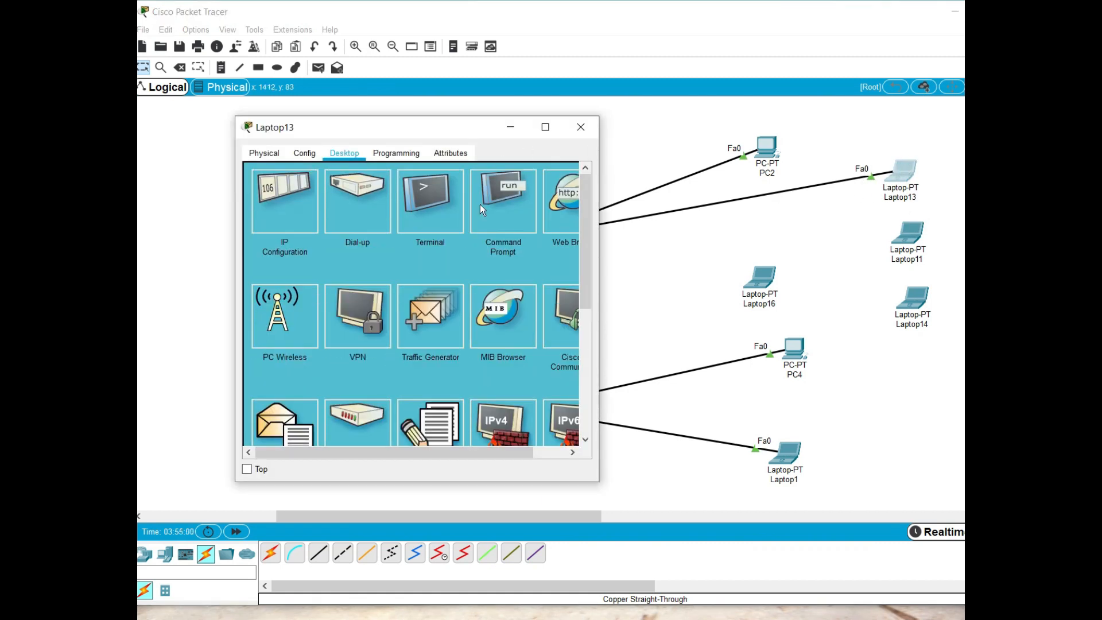
click(306, 204)
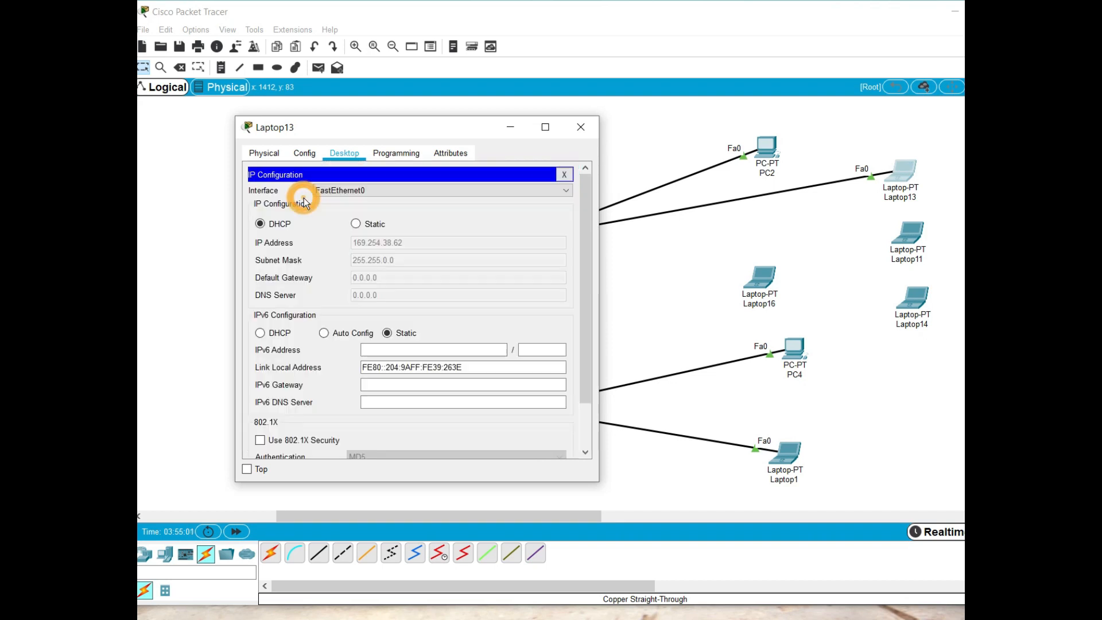
click(370, 227)
click(283, 225)
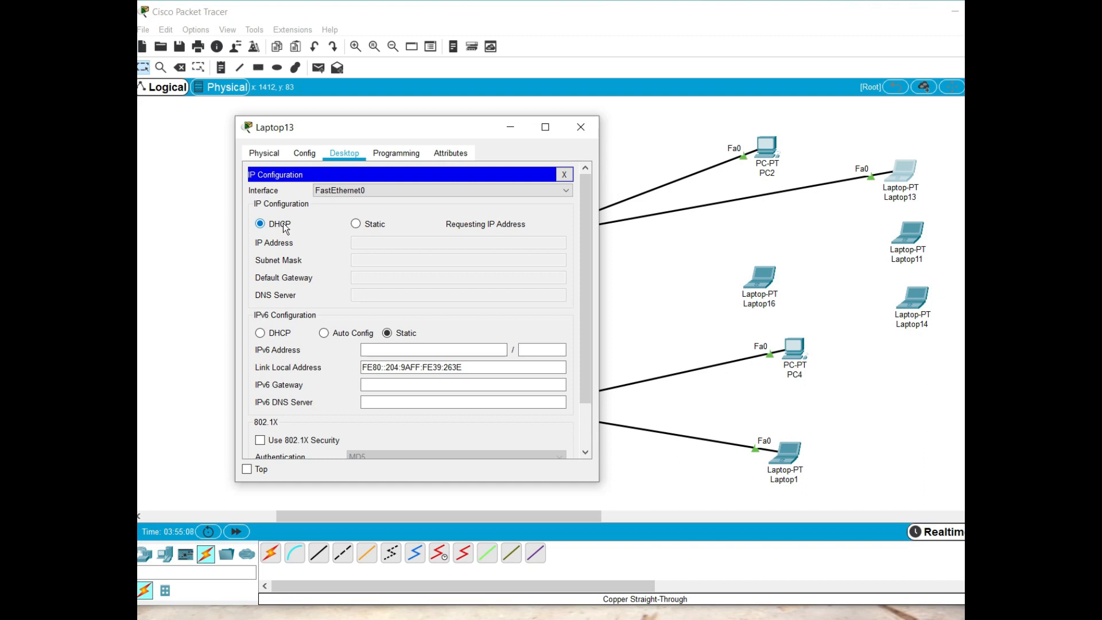
click(377, 230)
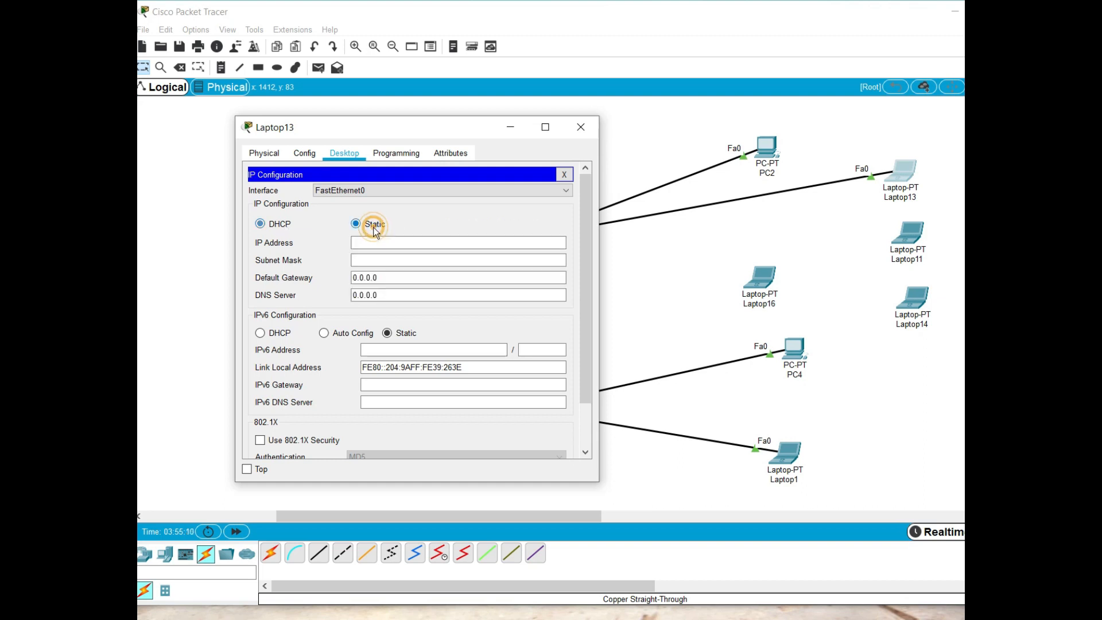
click(290, 231)
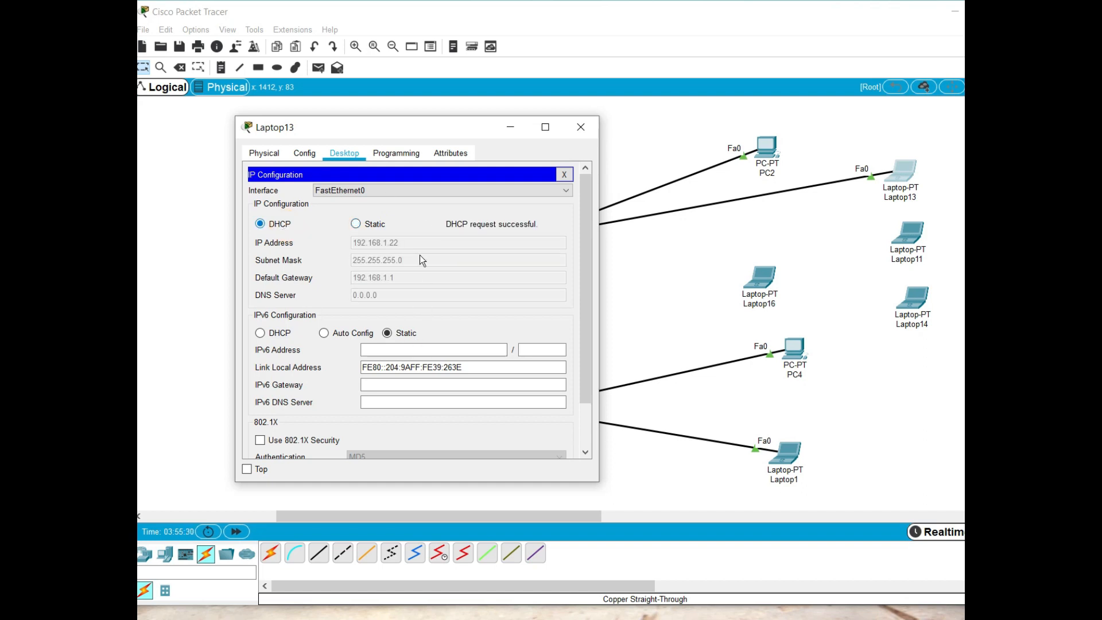
Ping 192.168.1.11 from Laptop13's command prompt and close the laptop's window
click(565, 175)
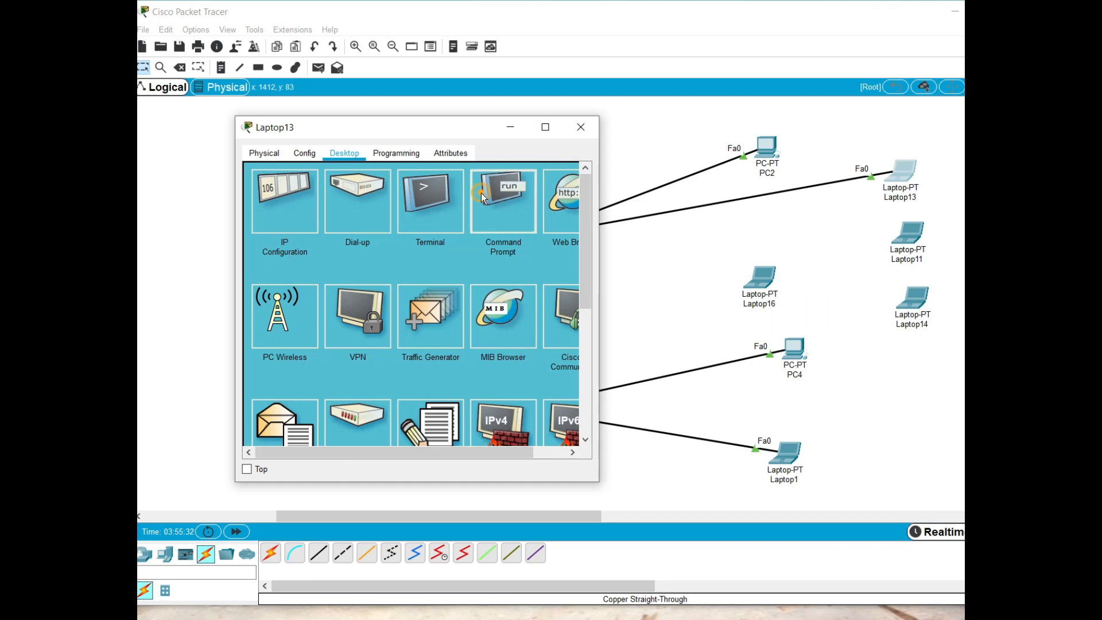
click(481, 195)
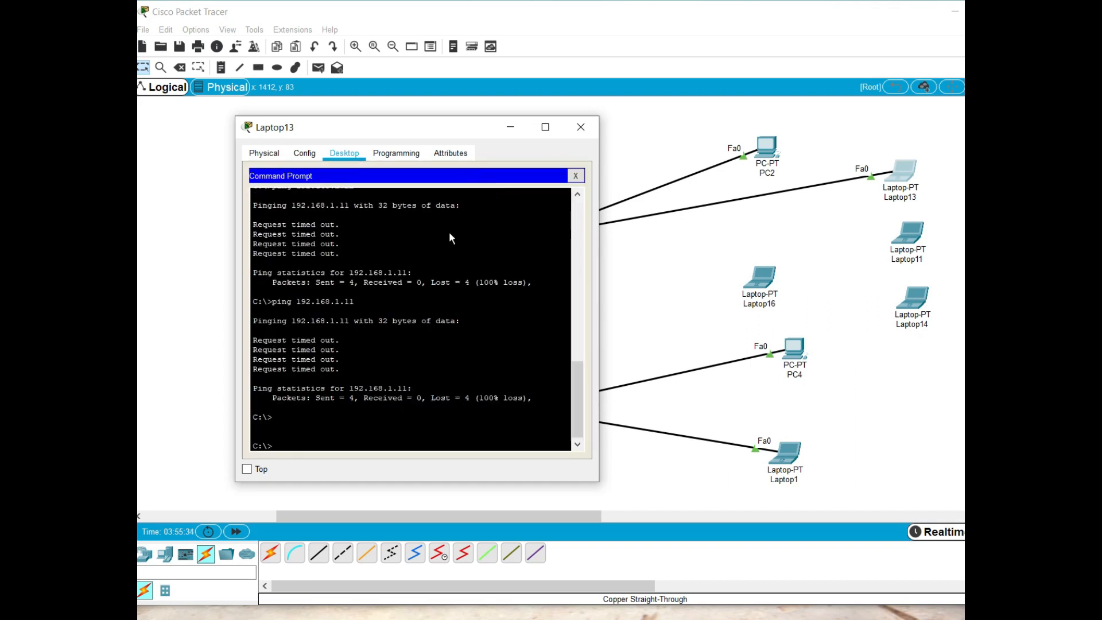
text(ping 192.168.1.11)
key(Return)
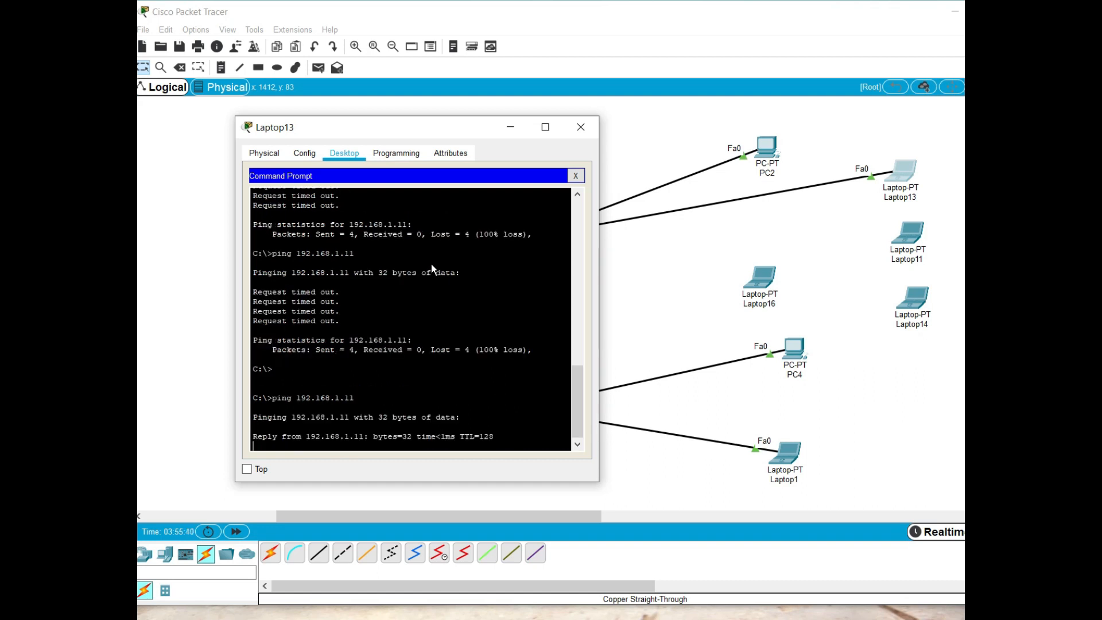
click(576, 135)
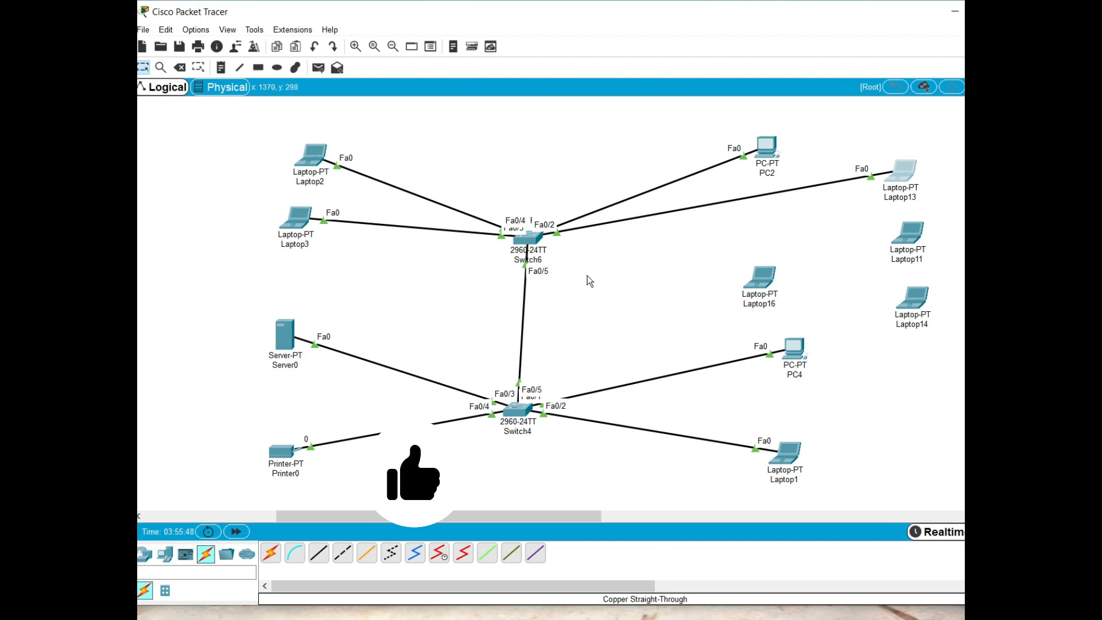
Open Switch6's command line and enter interface configuration mode for FastEthernet 0/2
click(530, 241)
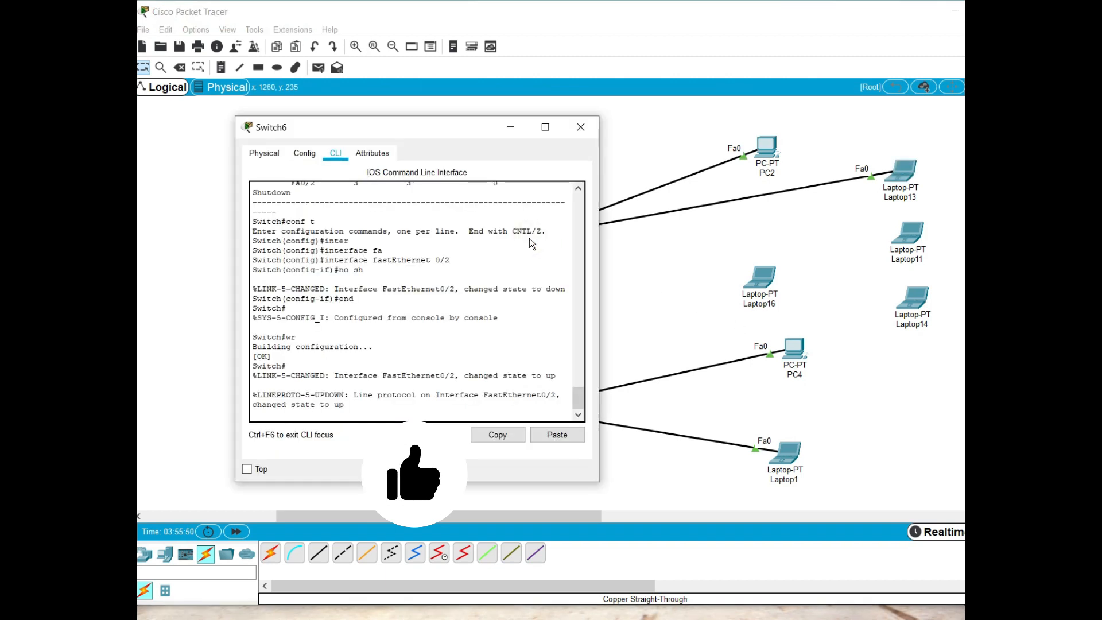
key(Return)
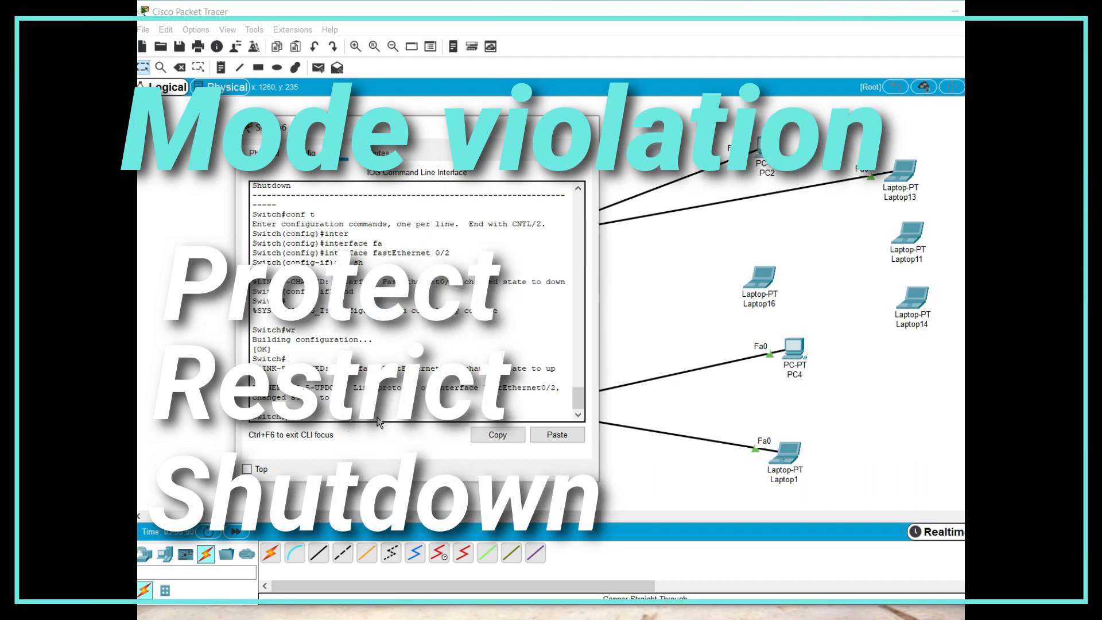
text(conf t)
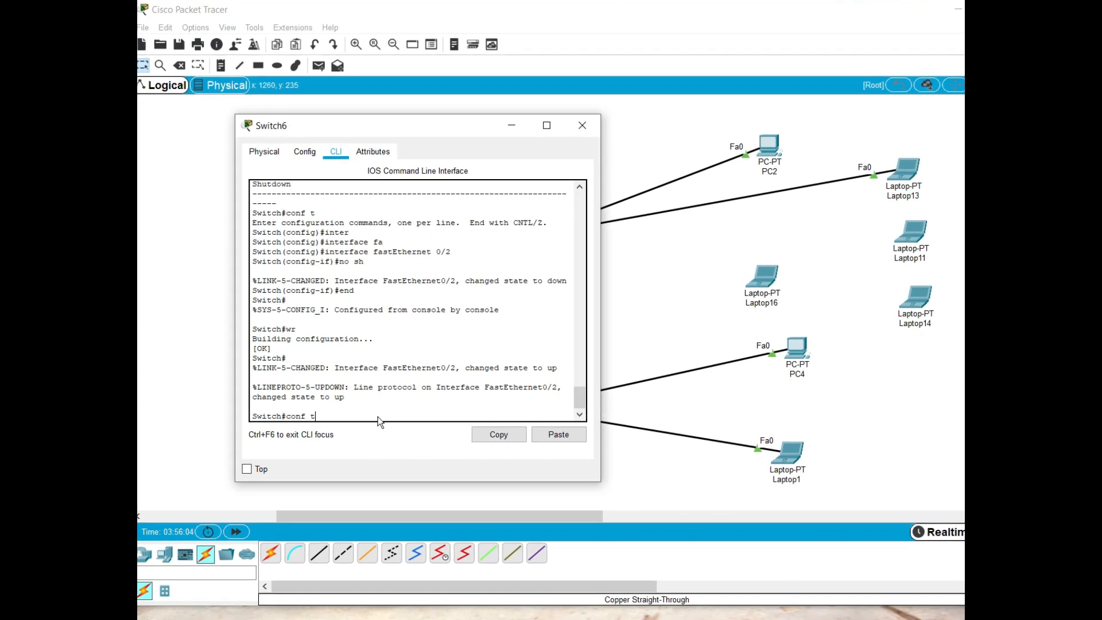
key(Return)
text(ijnter)
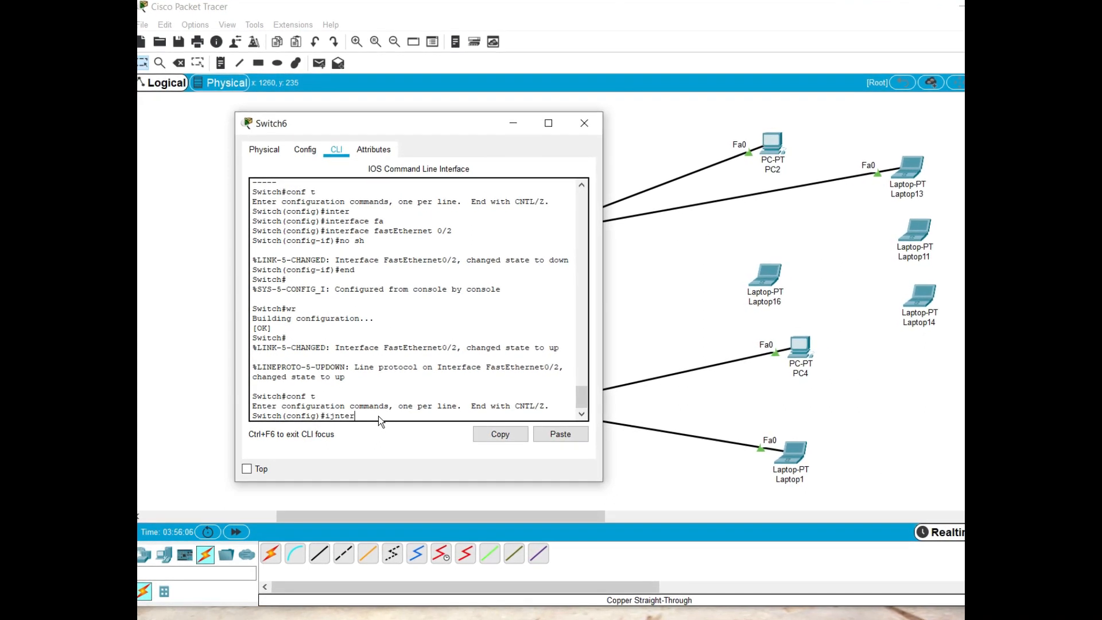
key(Tab)
key(BackSpace)
key(BackSpace)
key(BackSpace)
key(BackSpace)
key(BackSpace)
text(nt)
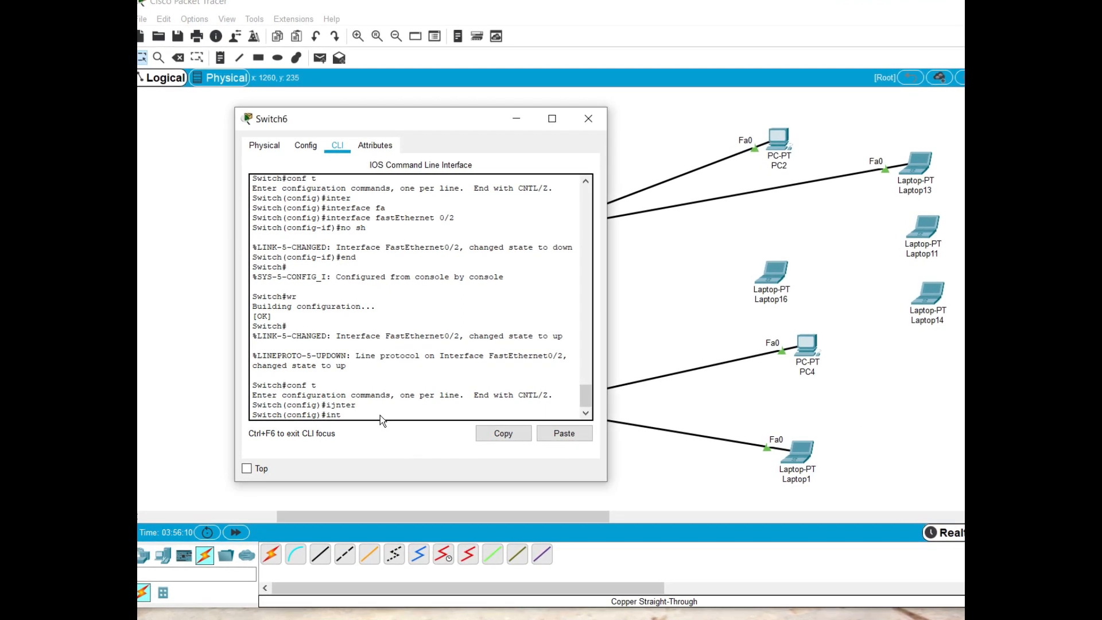
key(Tab)
text(fa)
key(Tab)
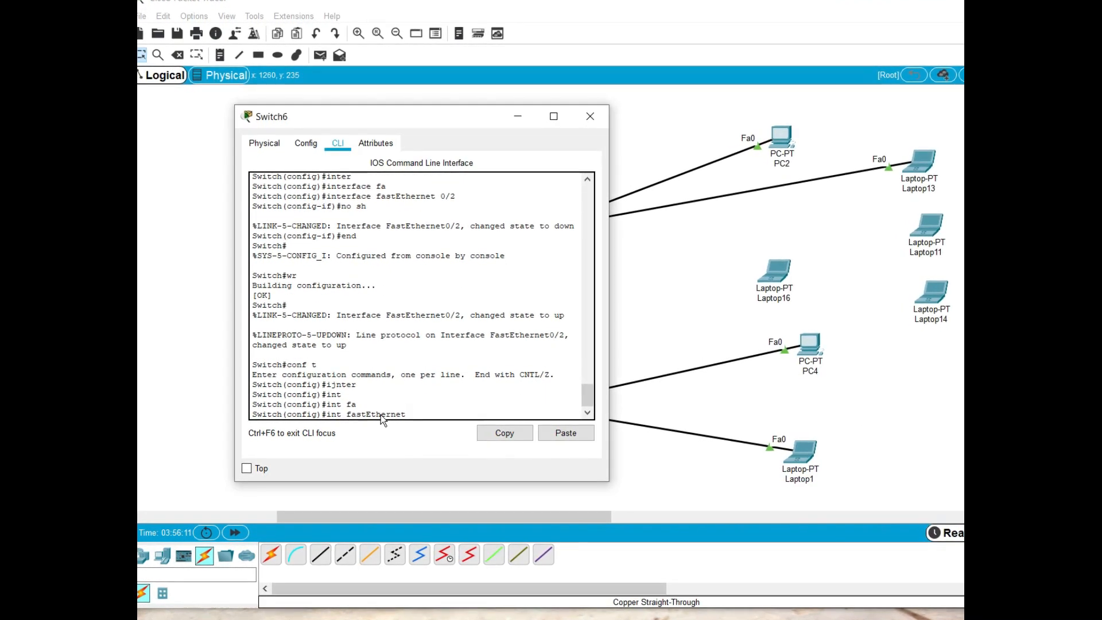
text(0/)
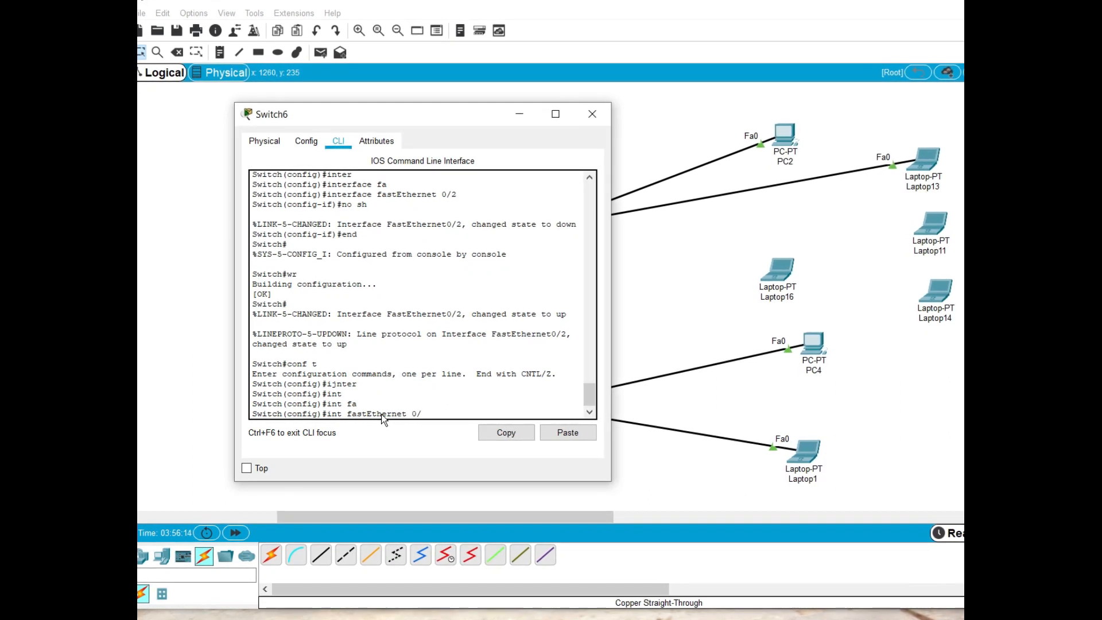
text(2)
key(Return)
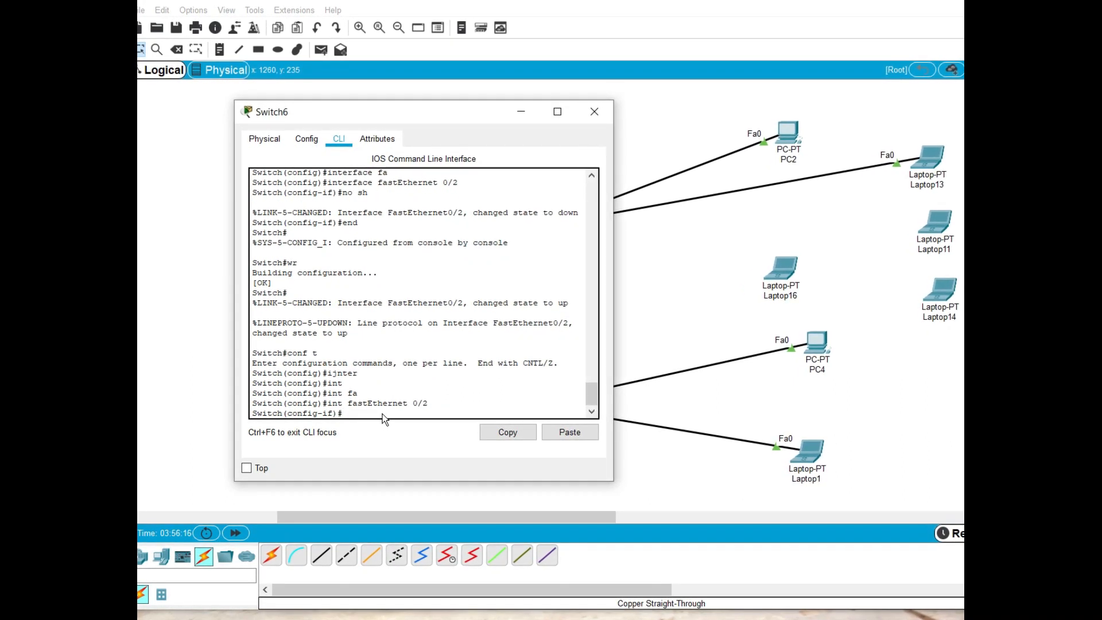
Set FastEthernet 0/2 to access mode with the switchport mode access command
text(sw)
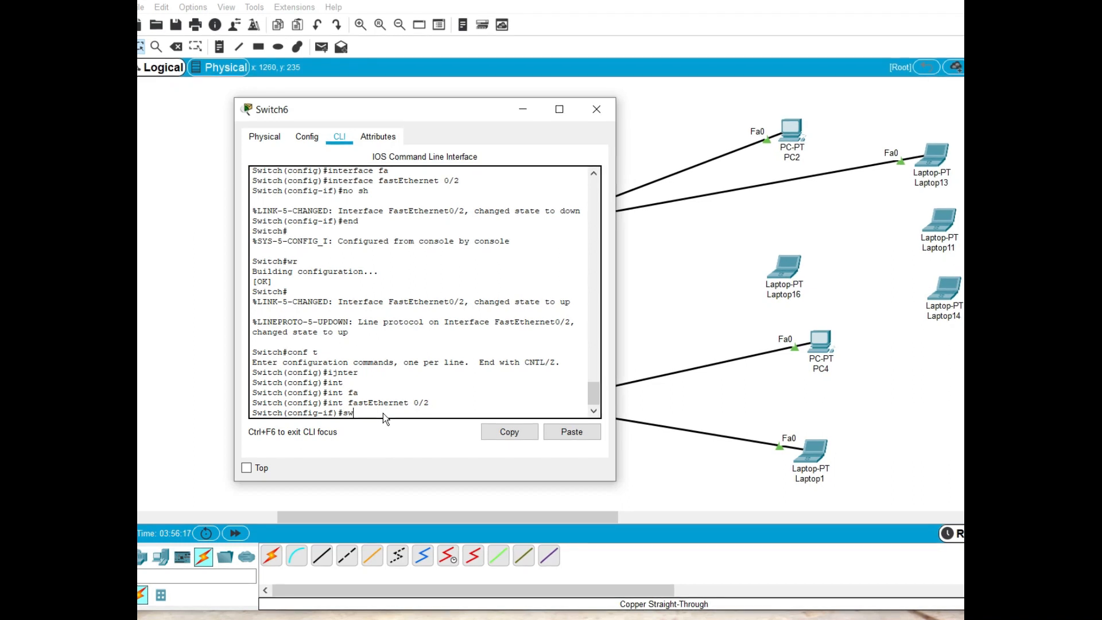
key(Tab)
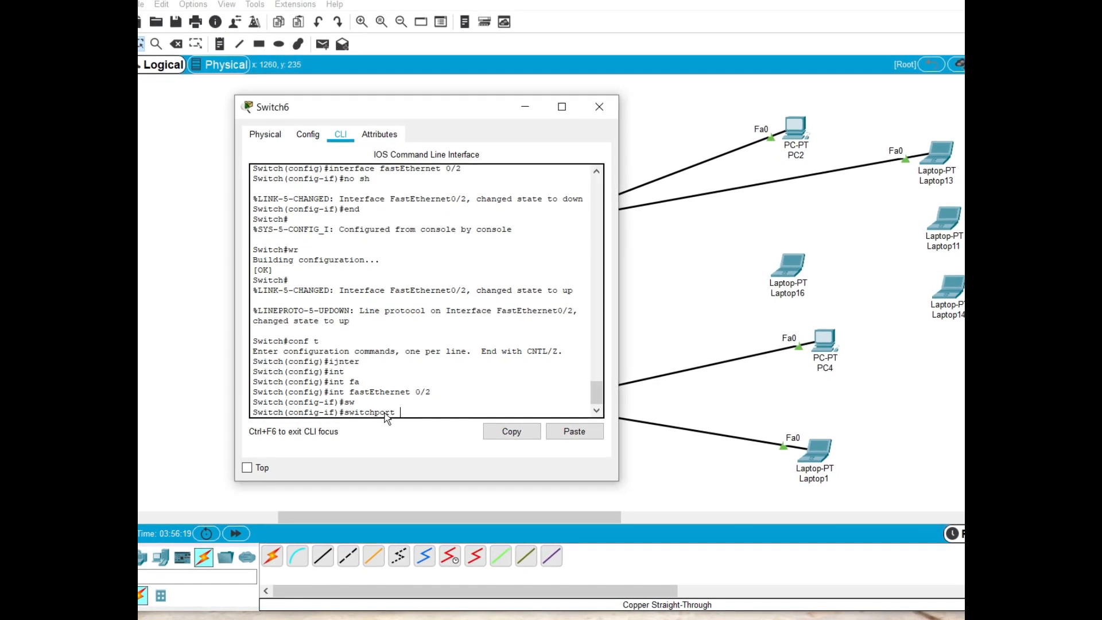
text(mo)
key(Tab)
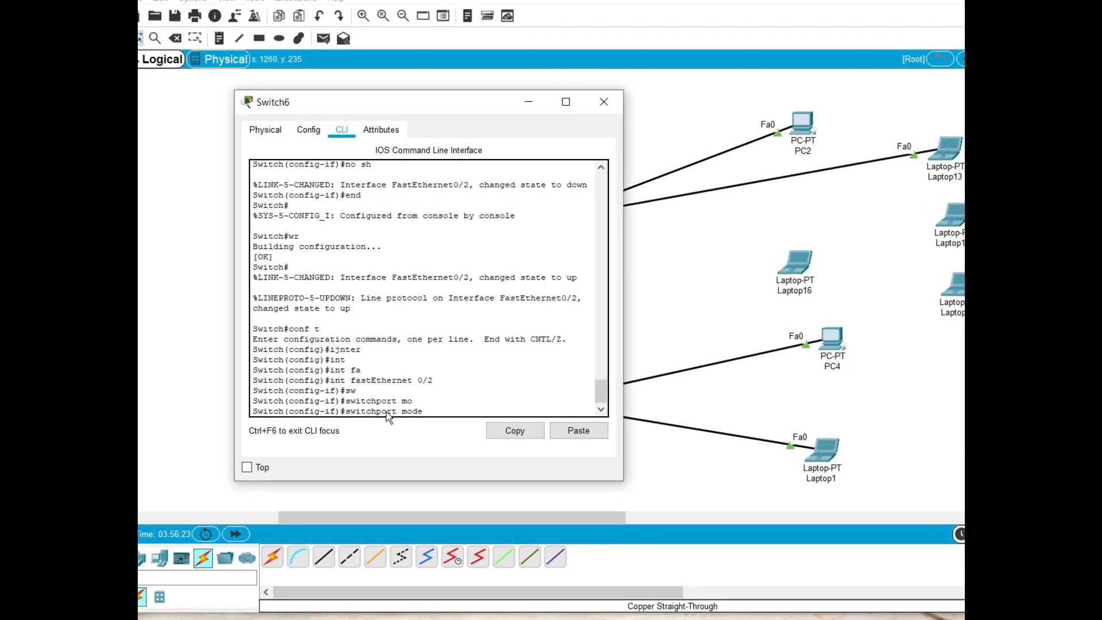
text(acc)
key(Tab)
key(Return)
Enable port security on FastEthernet 0/2 with the switchport port-security command
key(Up)
key(BackSpace)
key(BackSpace)
key(BackSpace)
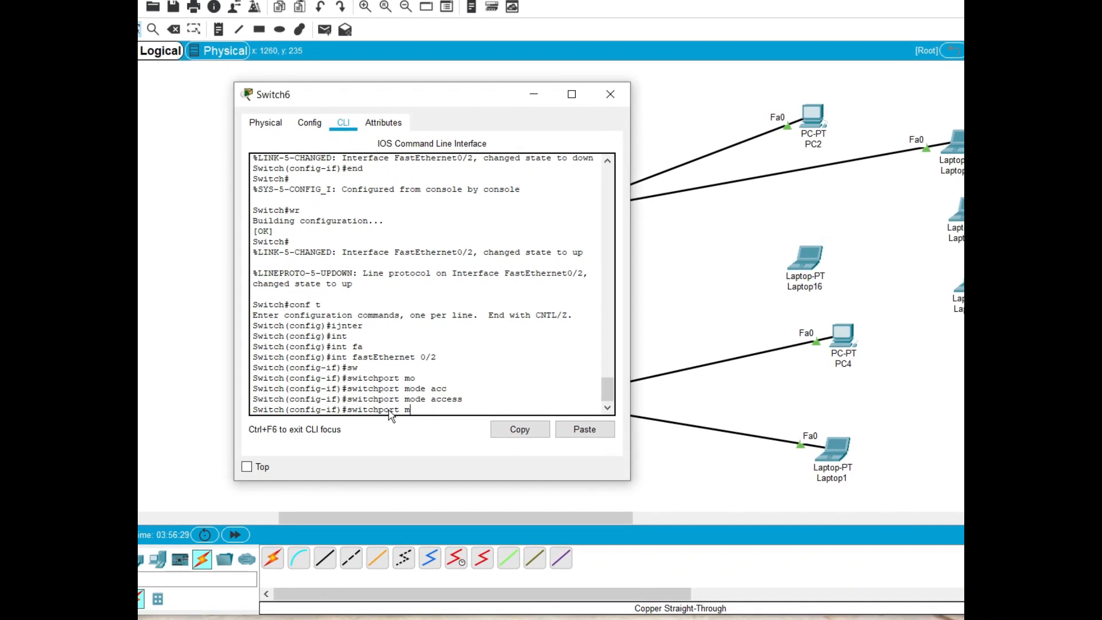
text(po)
key(Tab)
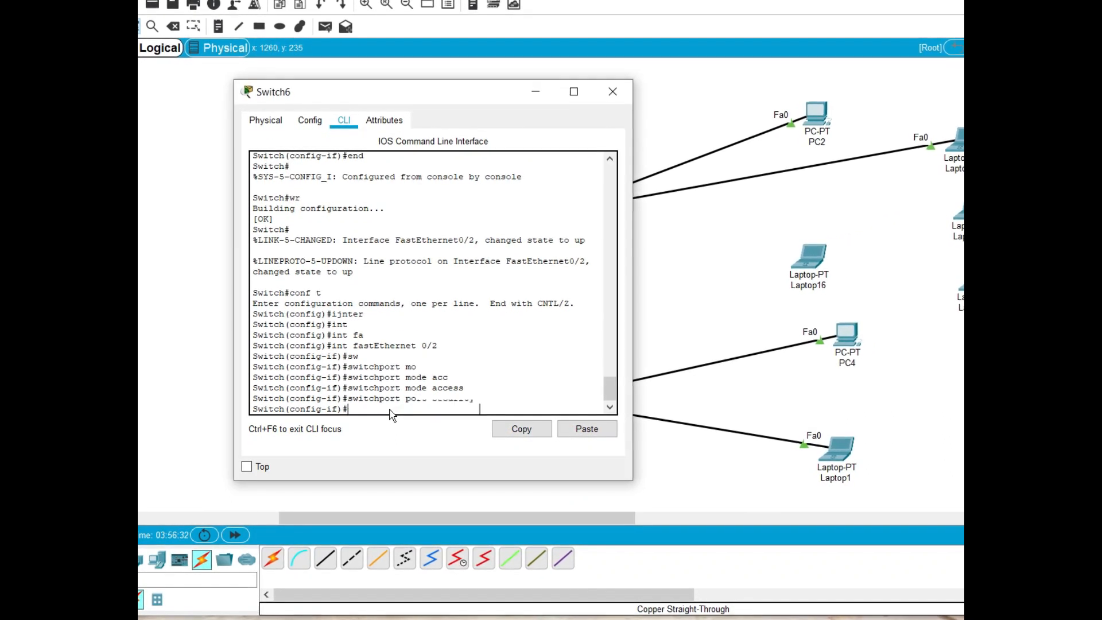
key(Return)
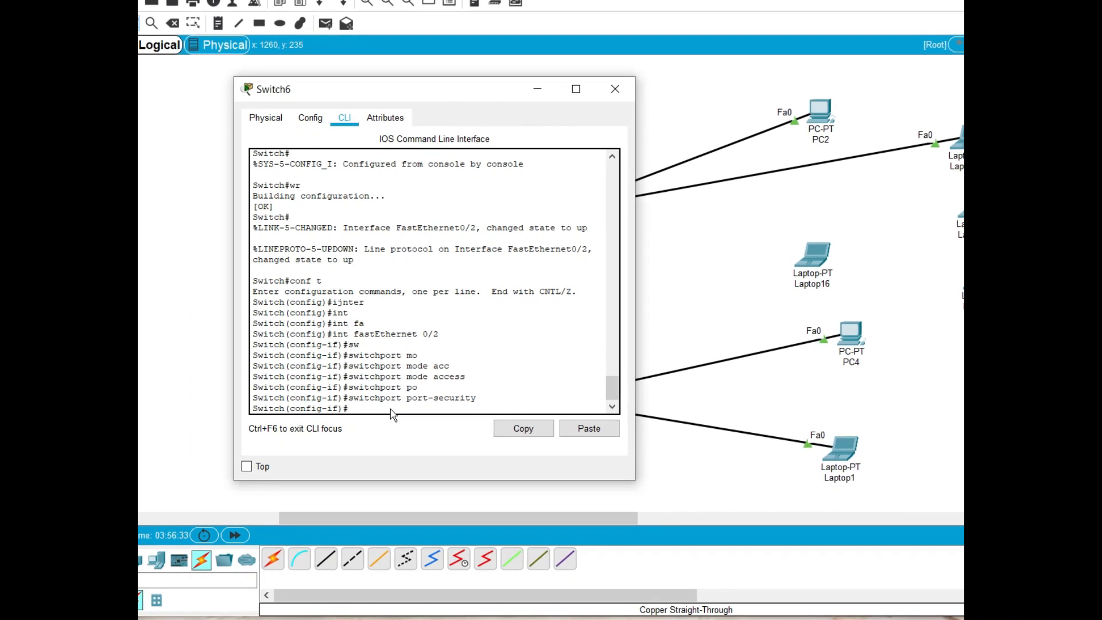
Try to add the restrict option directly after switchport port-security, without the violation keyword
key(Up)
text(vil)
key(BackSpace)
text(o)
key(Tab)
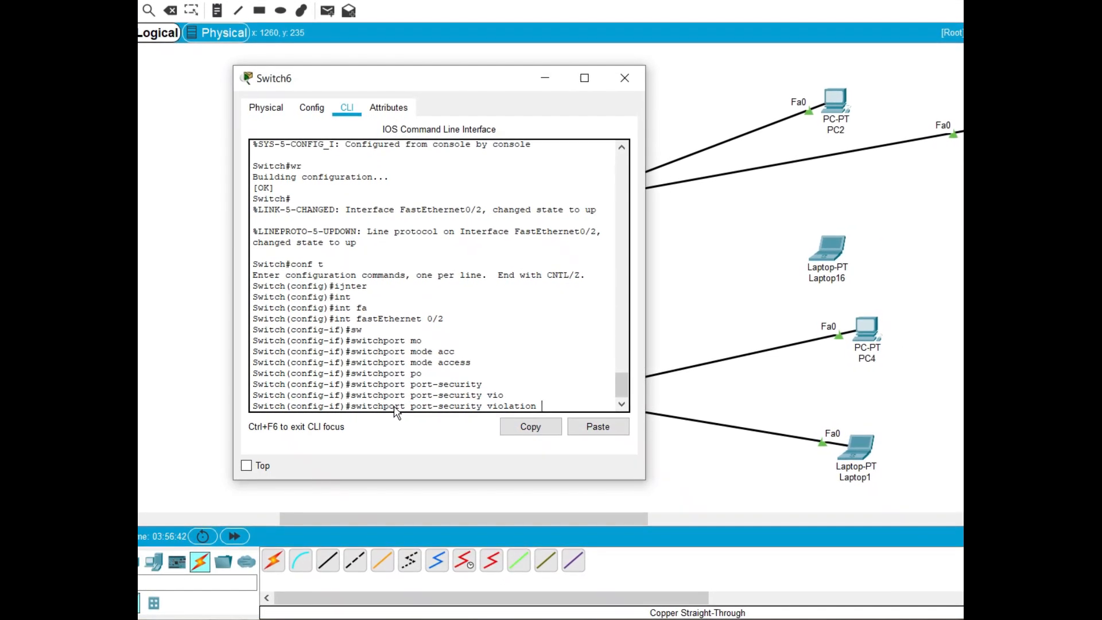
key(BackSpace)
key(BackSpace)
key(BackSpace)
key(BackSpace)
key(BackSpace)
key(BackSpace)
key(BackSpace)
key(BackSpace)
key(BackSpace)
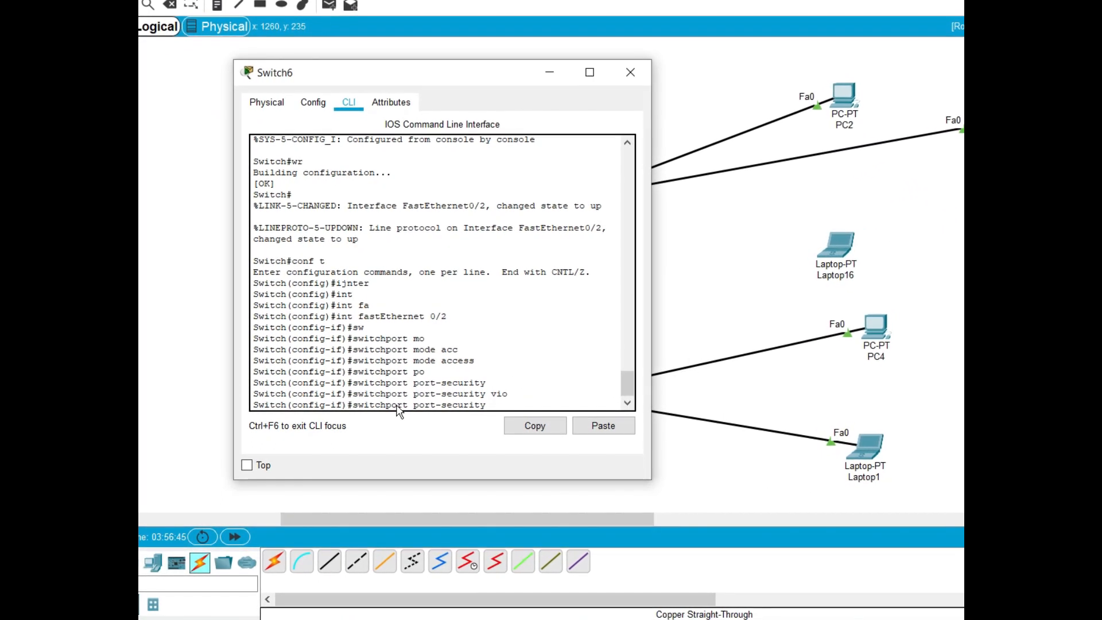
text(rest)
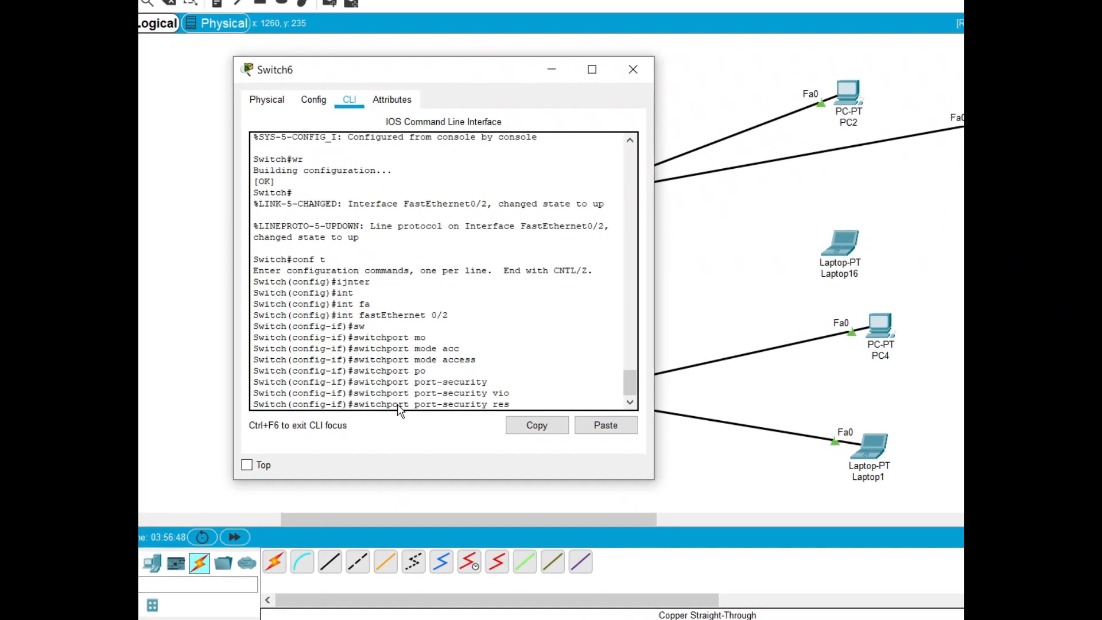
key(Tab)
text(t)
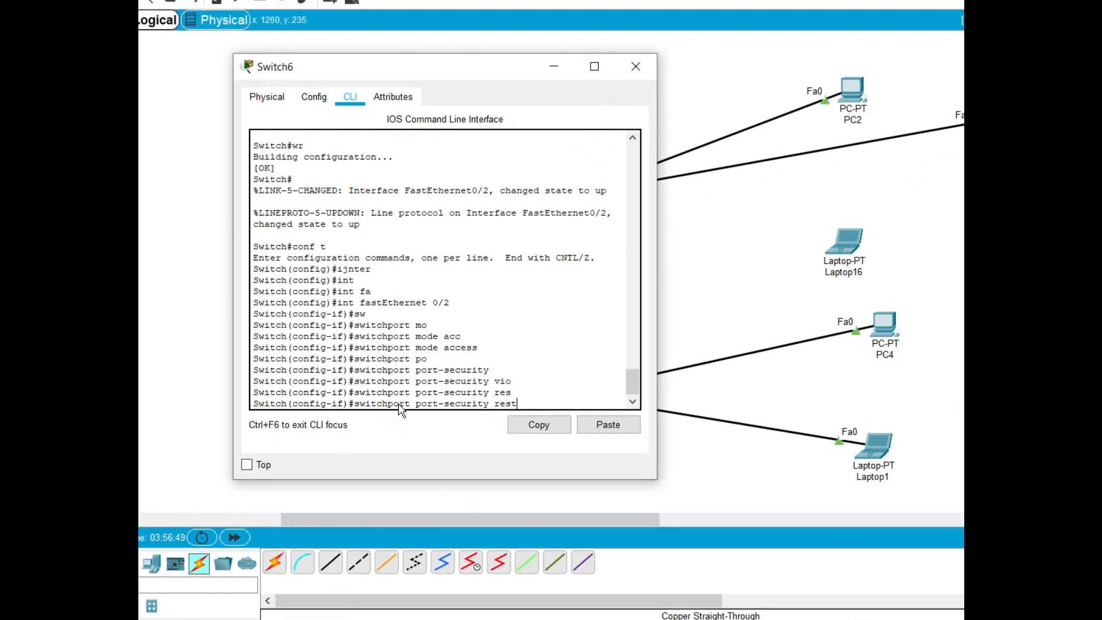
key(Tab)
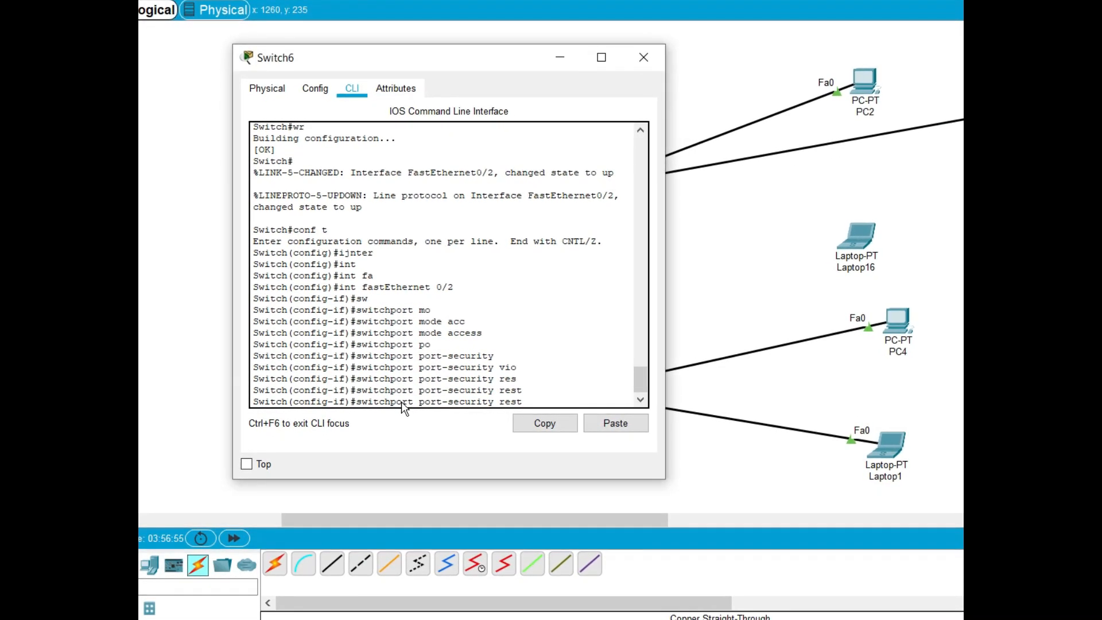
key(BackSpace)
key(BackSpace)
key(BackSpace)
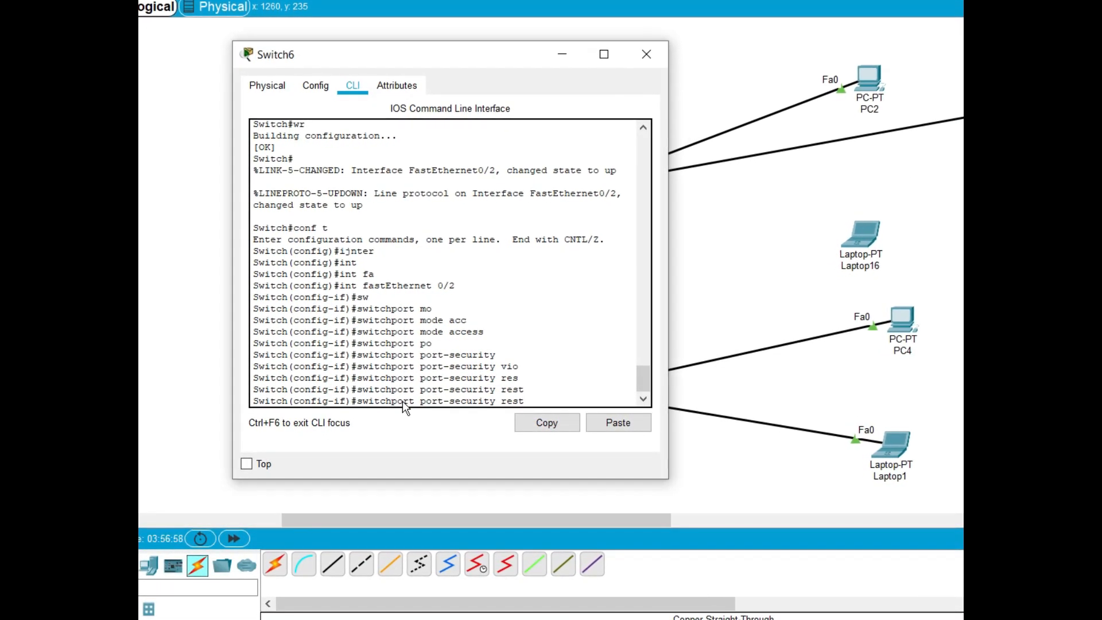
key(BackSpace)
Extend the unexecuted switchport port-security command with the violation keyword
text(v)
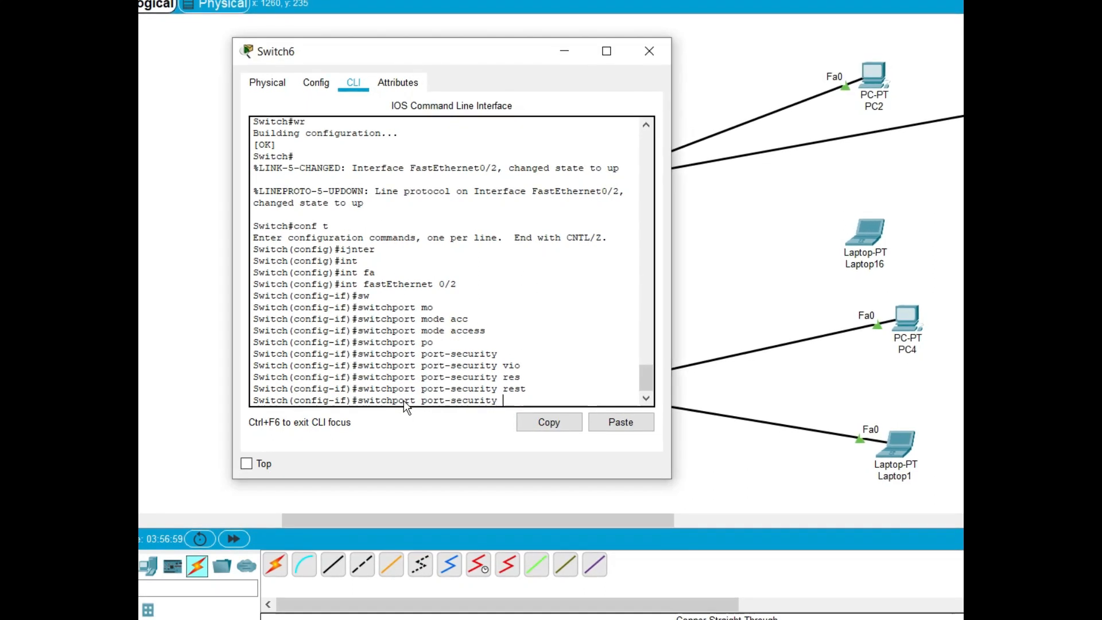
text(io)
key(Tab)
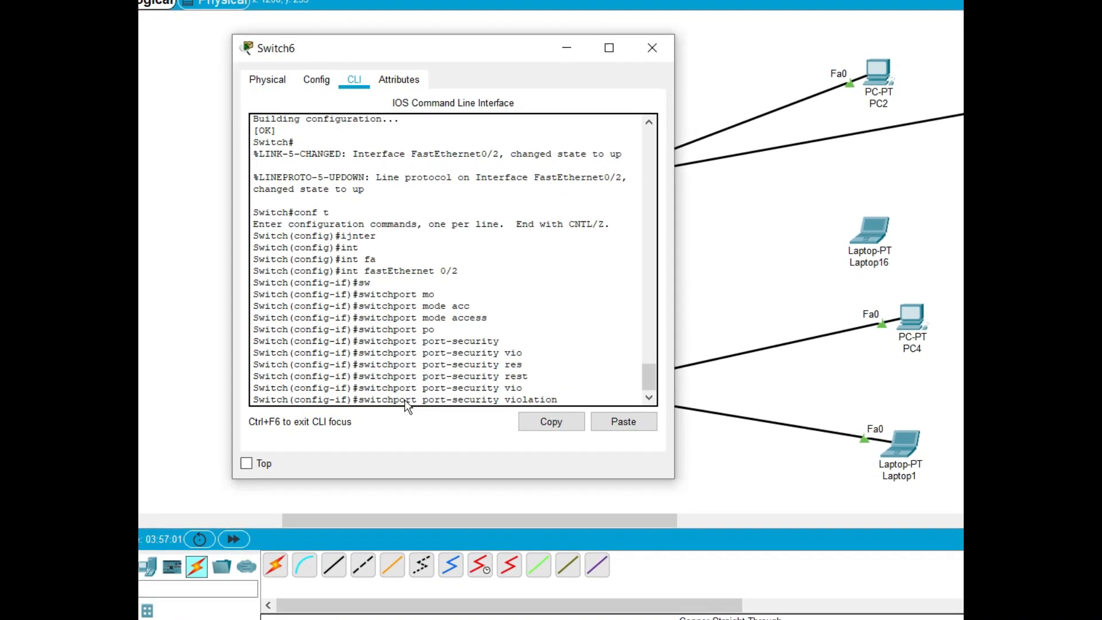
Try restrict as the violation mode without executing the command, and erase the option again
text(rest)
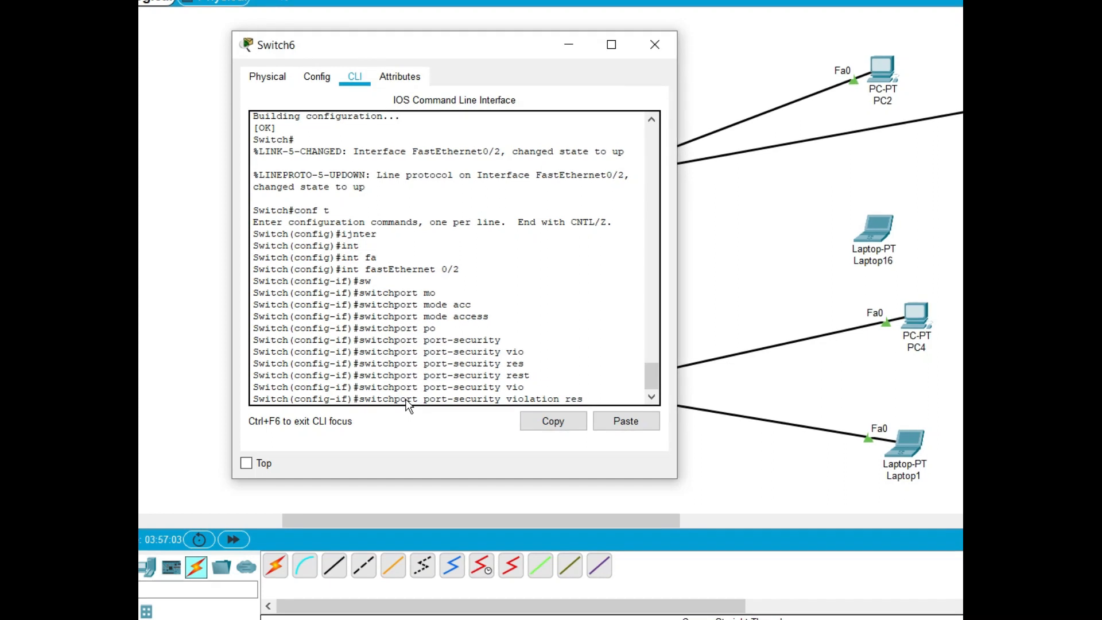
text(r)
key(Tab)
text(i)
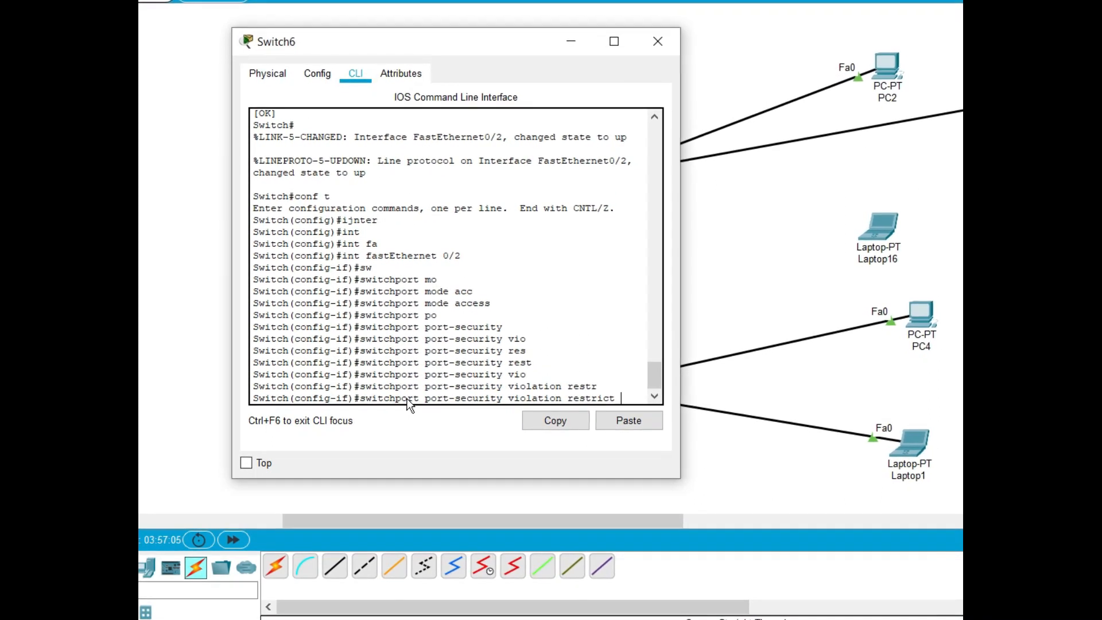
key(BackSpace)
key(BackSpace)
key(BackSpace)
key(BackSpace)
key(BackSpace)
key(BackSpace)
Try protect as the violation mode without executing the command, and erase the option again
text(po)
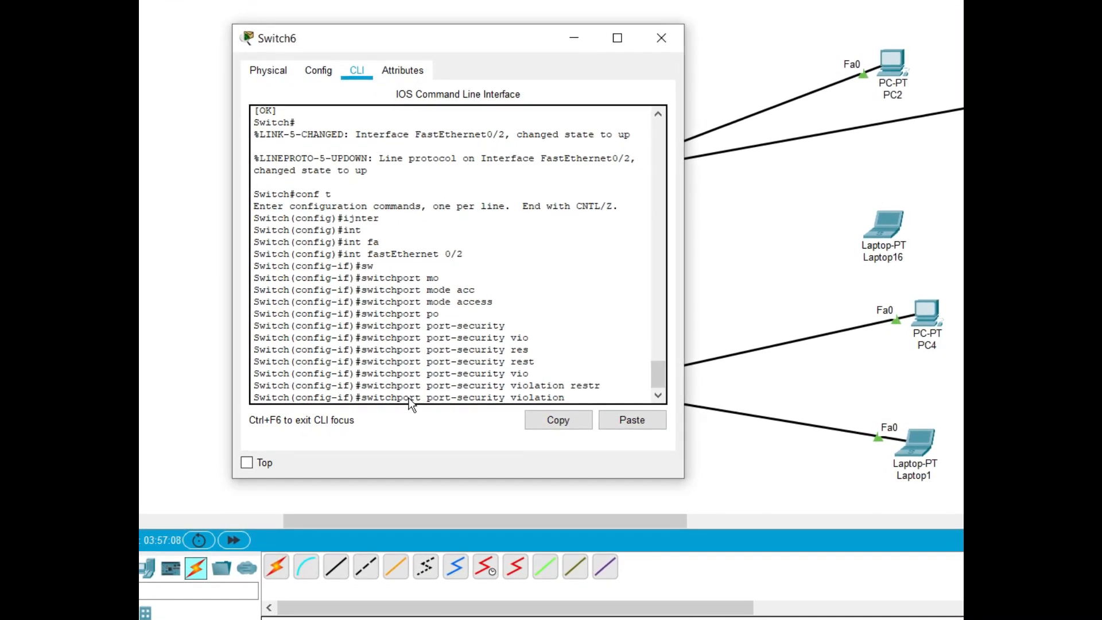
text(rtect)
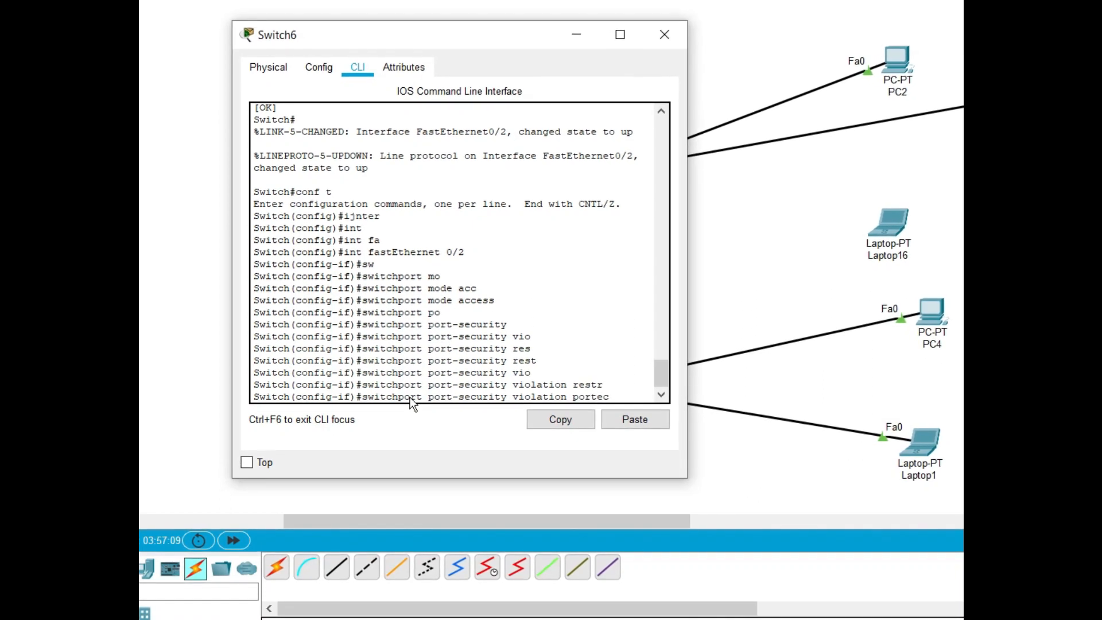
key(Tab)
key(BackSpace)
key(BackSpace)
key(BackSpace)
key(BackSpace)
key(BackSpace)
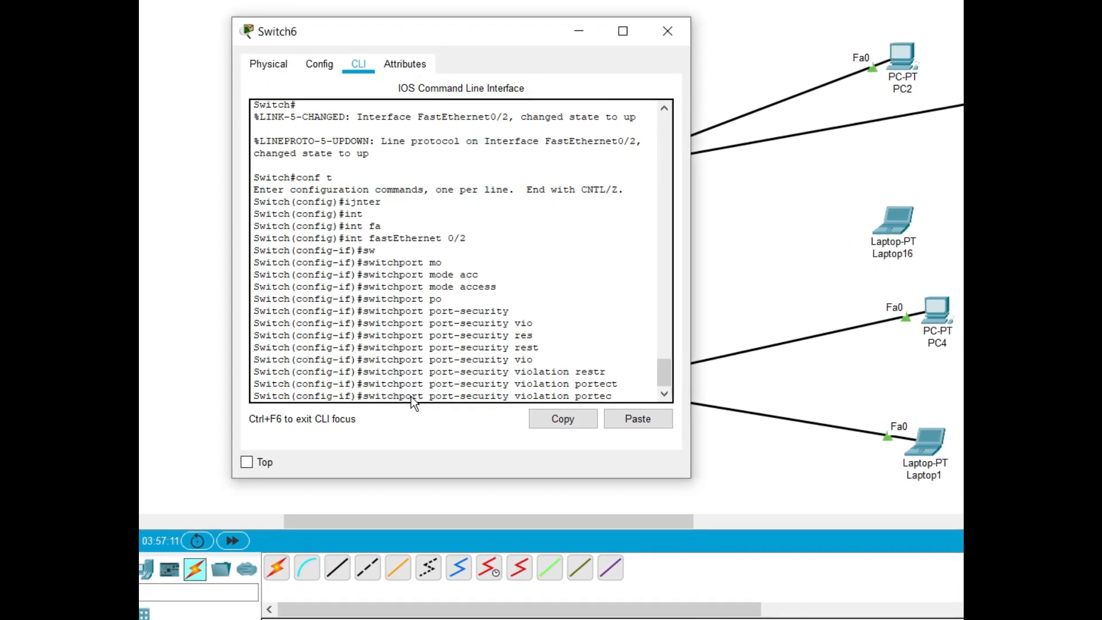
key(BackSpace)
text(ro)
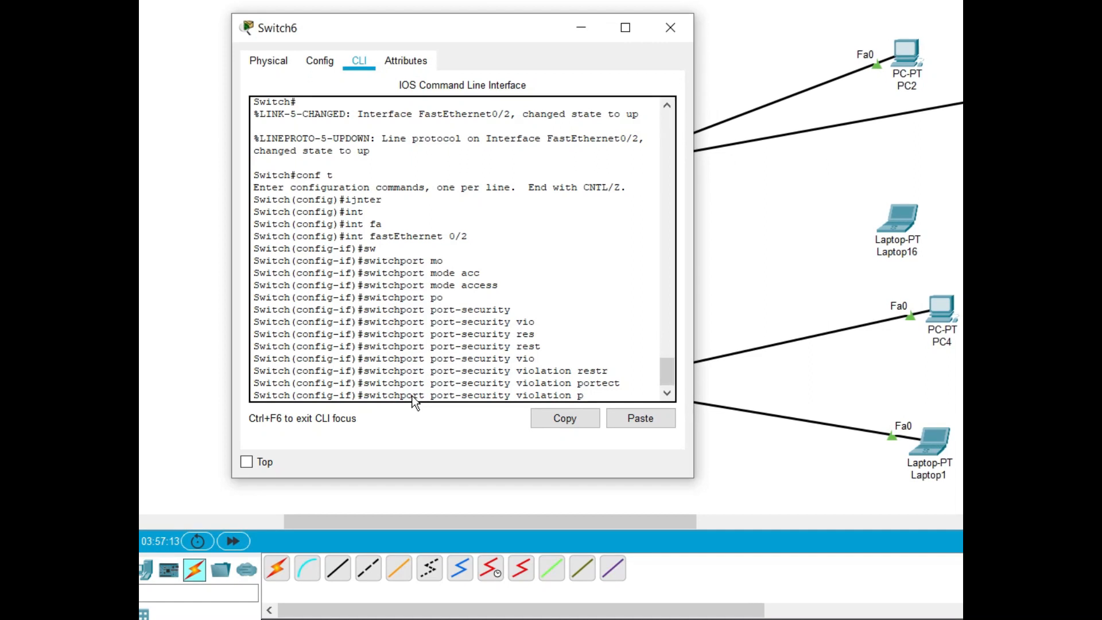
text(t)
key(Tab)
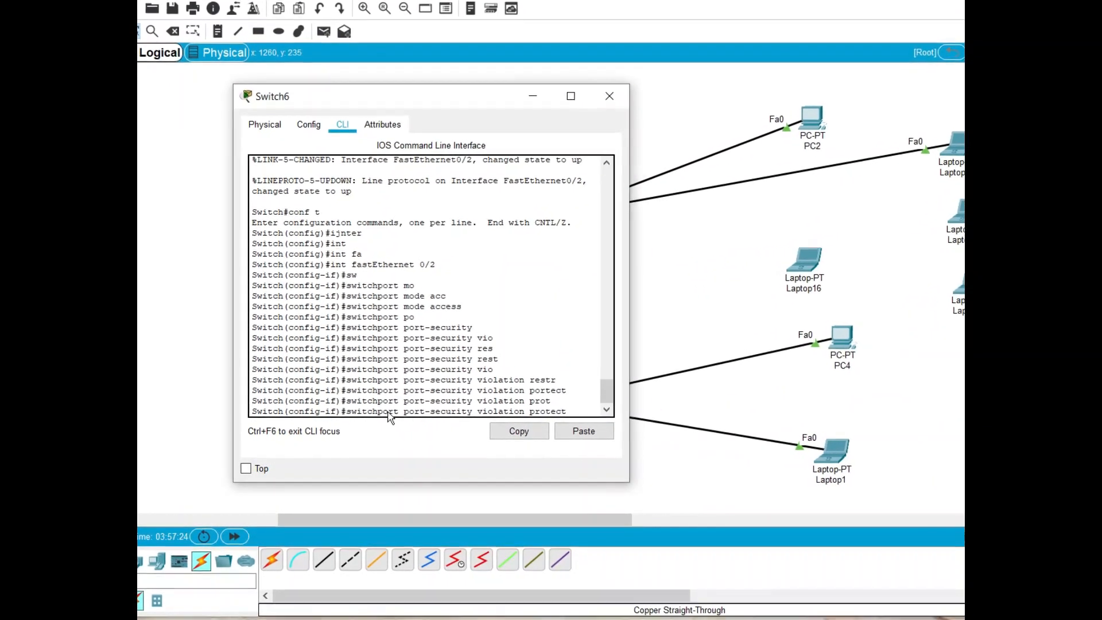
key(BackSpace)
key(BackSpace)
key(BackSpace)
key(BackSpace)
key(BackSpace)
key(BackSpace)
key(BackSpace)
key(BackSpace)
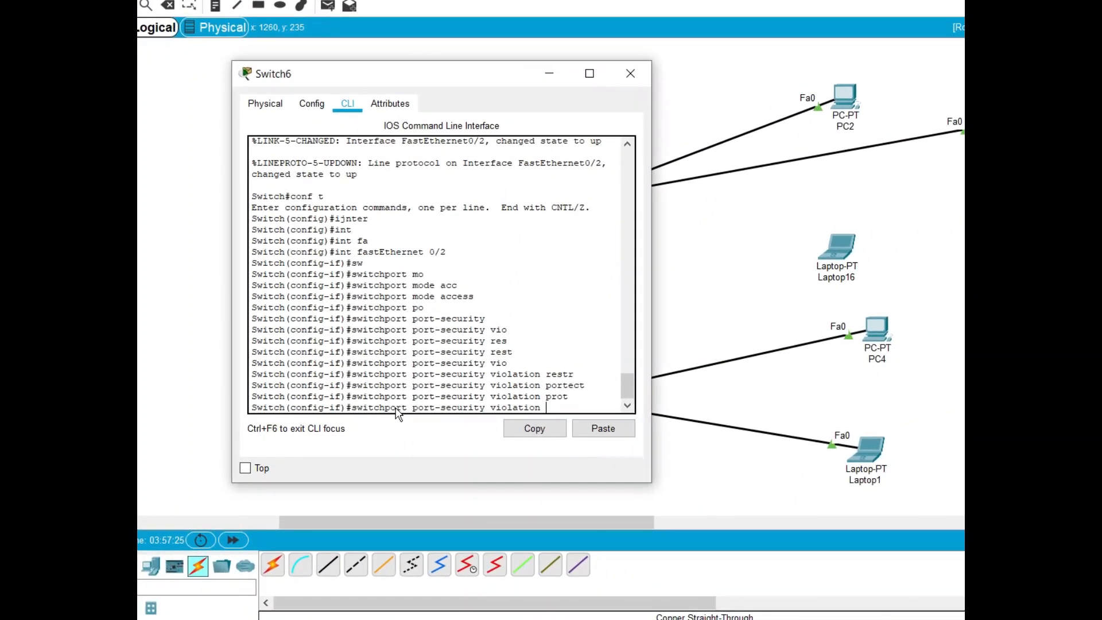
Set the port-security violation mode of FastEthernet 0/2 to shutdown and close Switch6's window
text(shut)
key(Tab)
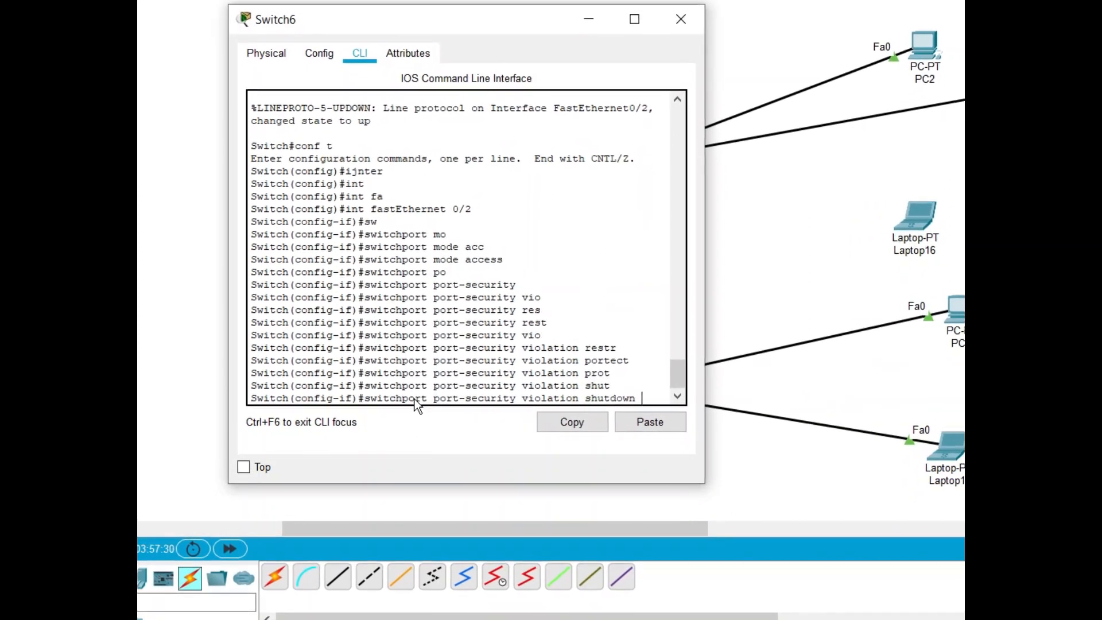
key(Return)
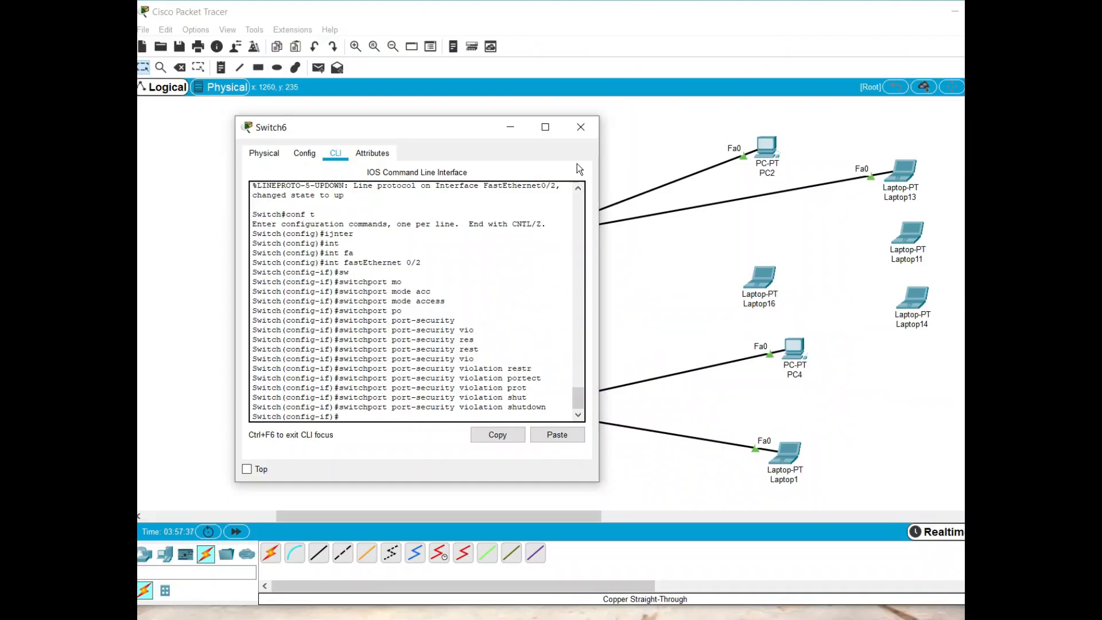
click(580, 133)
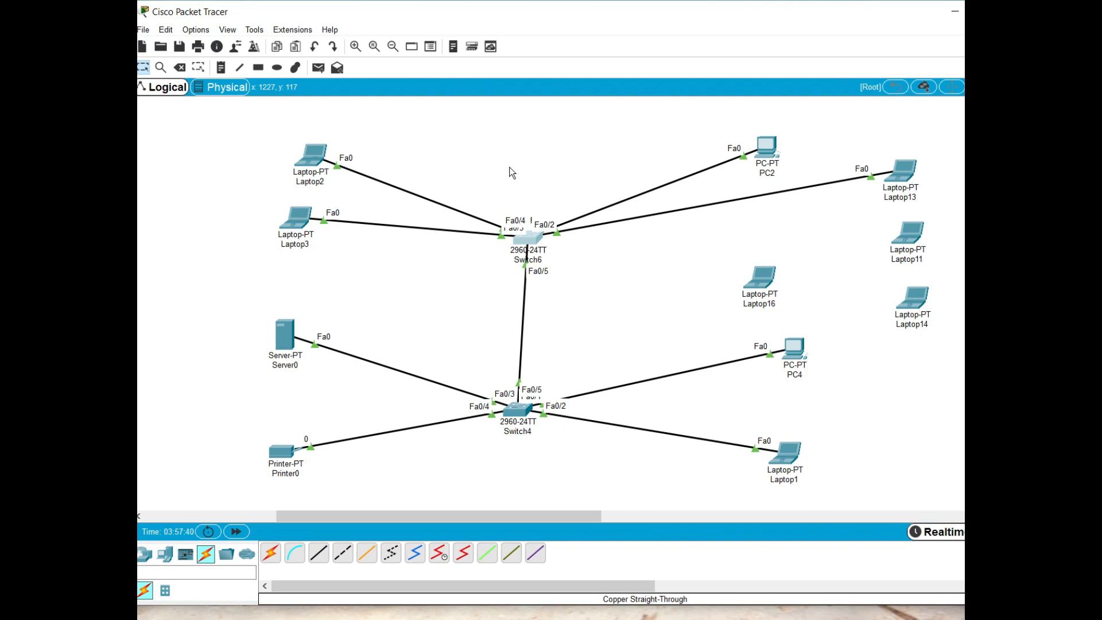